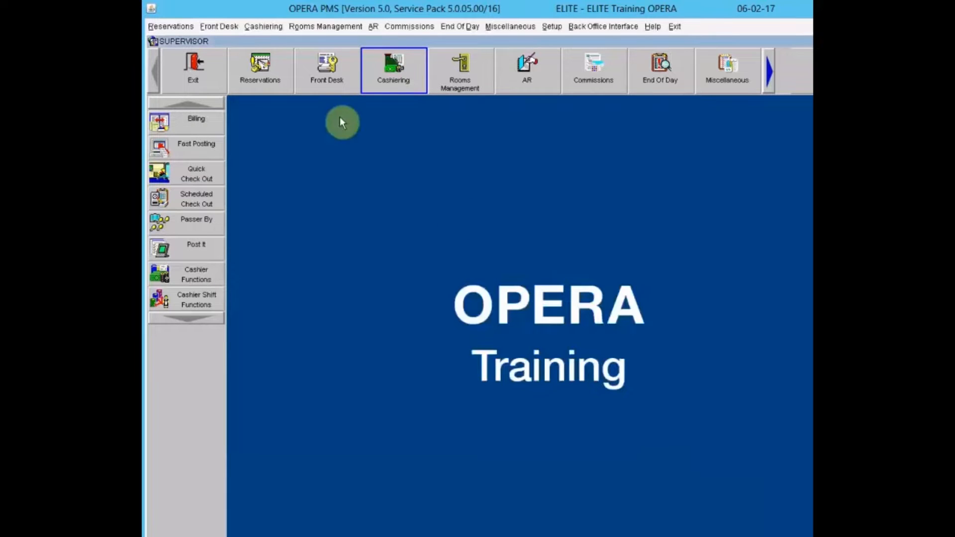
- Search Front Desk In House Guests and select the room 117 guest's reservation
left_click(333, 80)
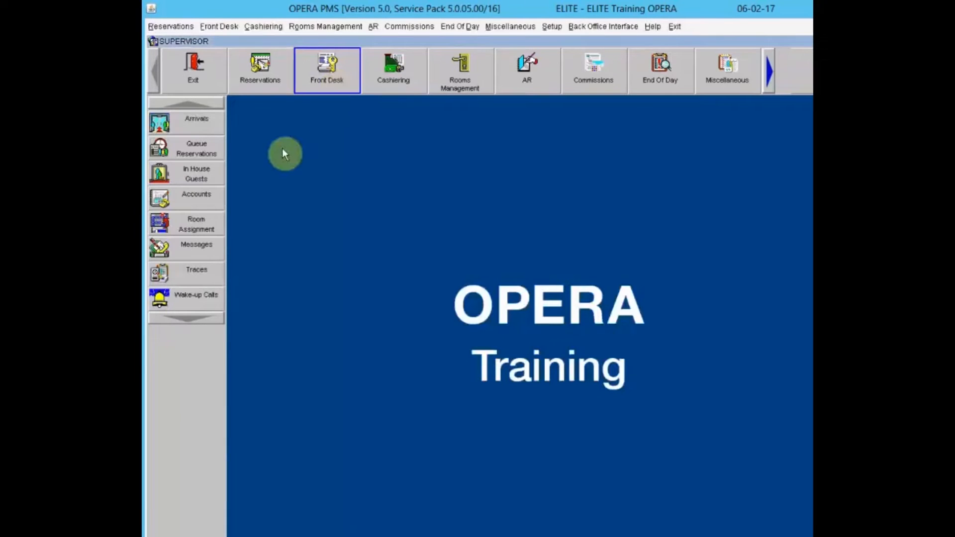
left_click(160, 172)
left_click(756, 128)
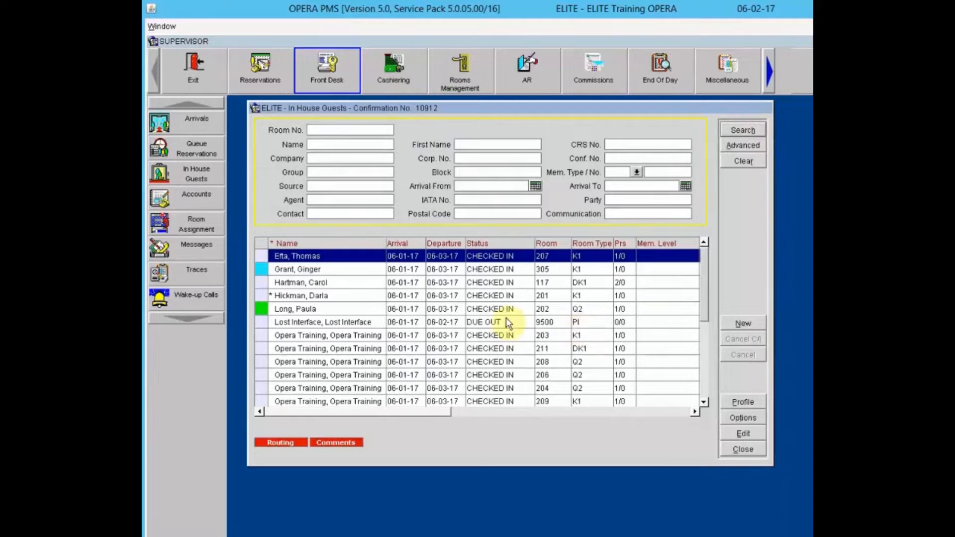
left_click(479, 284)
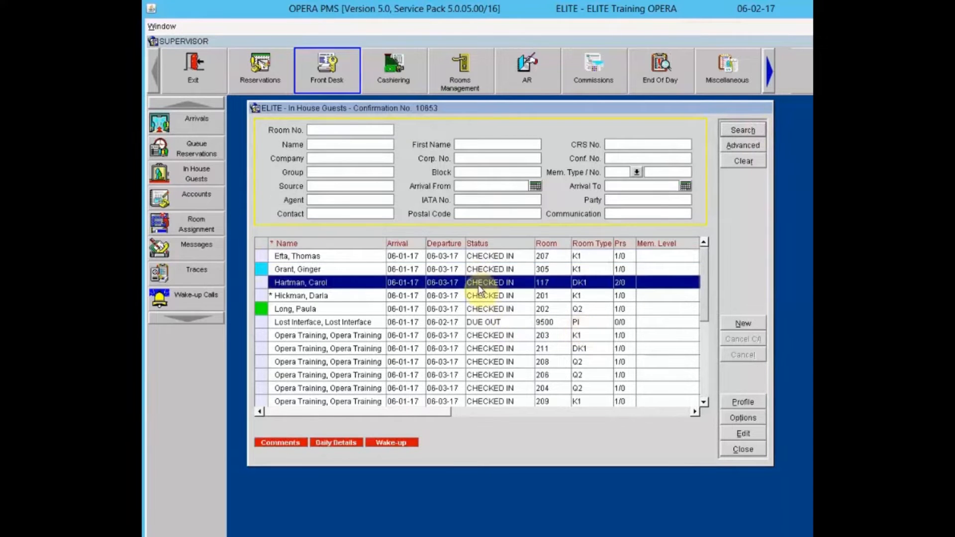
- Open the room 117 guest's billing from reservation Options, logging in with the cashier password
left_click(743, 418)
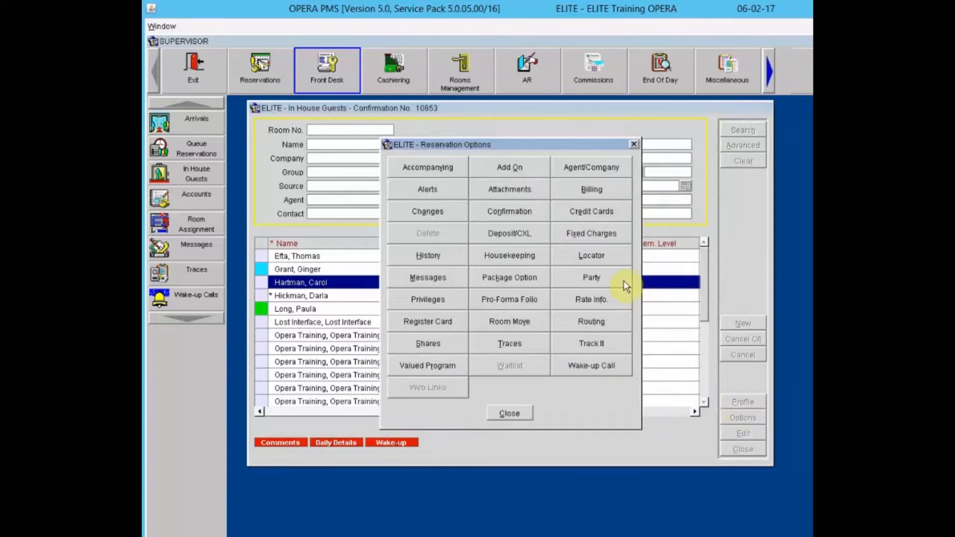
left_click(601, 195)
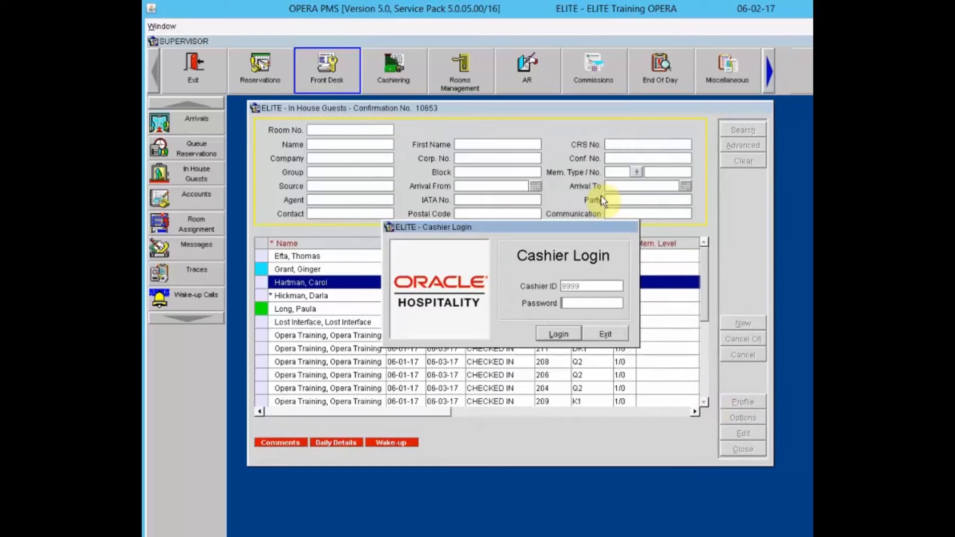
type("supervisor12")
key("Return")
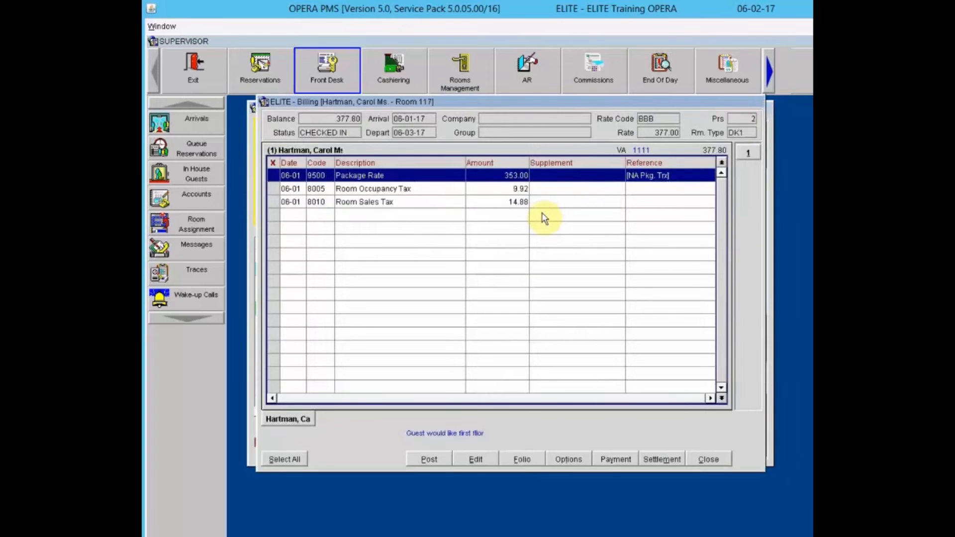
- Close the billing folio, the reservation options and the In House Guests search
left_click(718, 462)
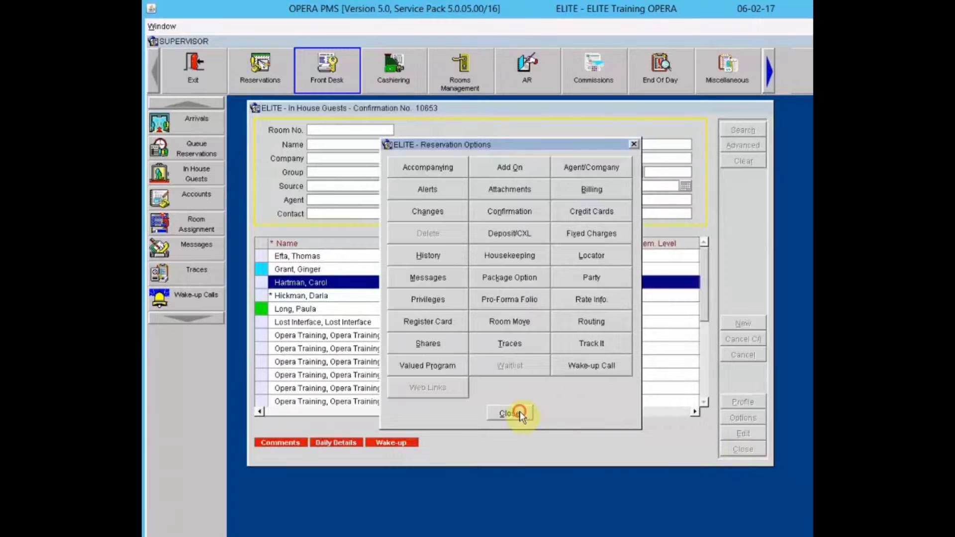
left_click(513, 414)
left_click(746, 450)
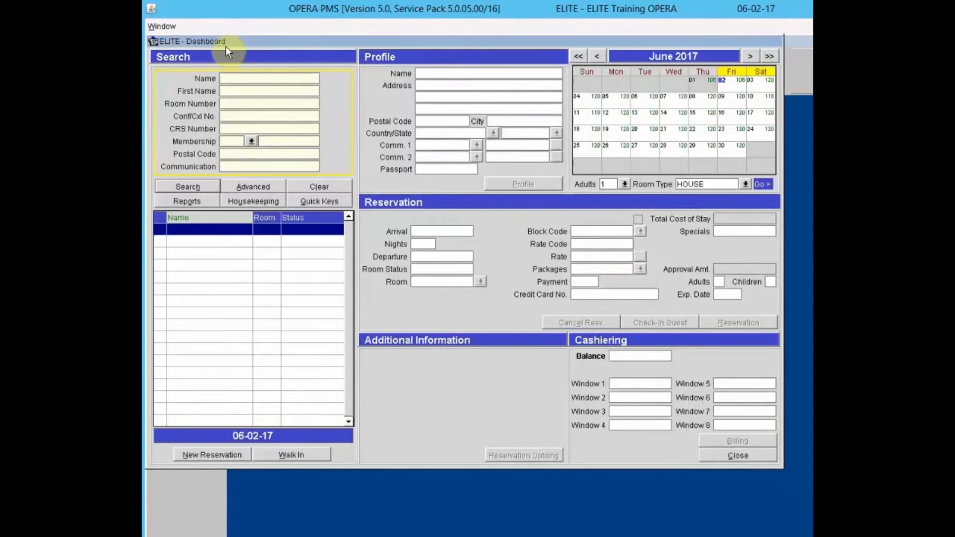
- Search guests on the Dashboard and show the room 305 guest's details with its 287.40 balance
left_click(199, 186)
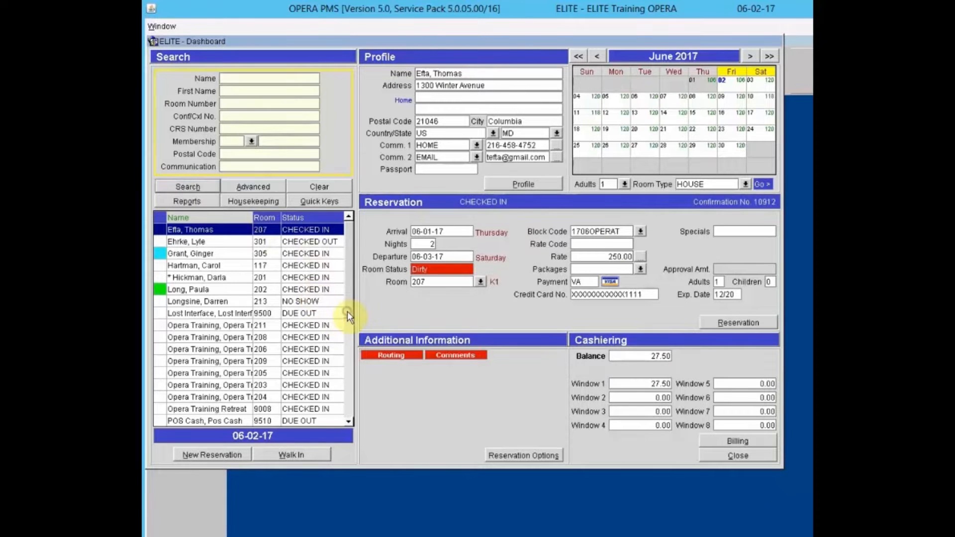
left_click(215, 256)
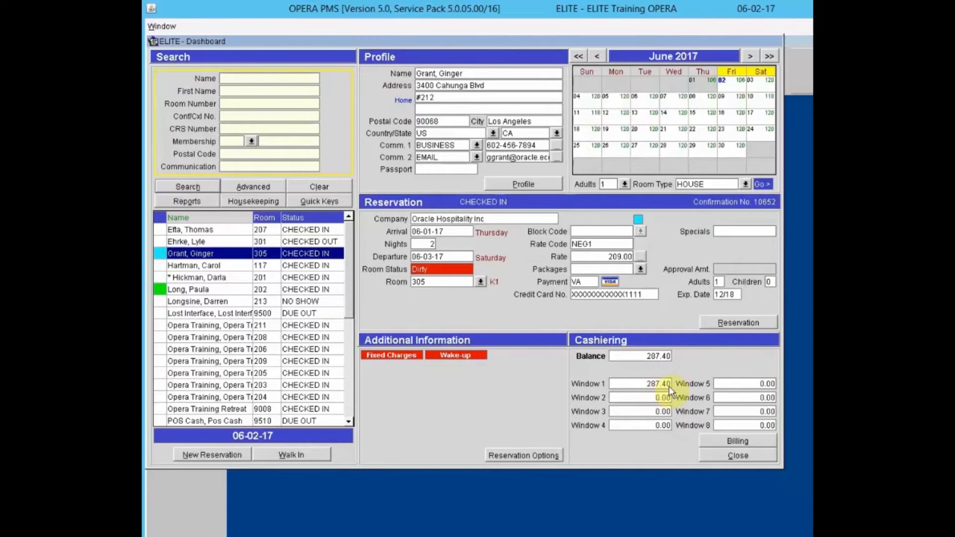
- Review the room 305 guest's billing folio after cashier login, close it, and move the Dashboard
left_click(727, 441)
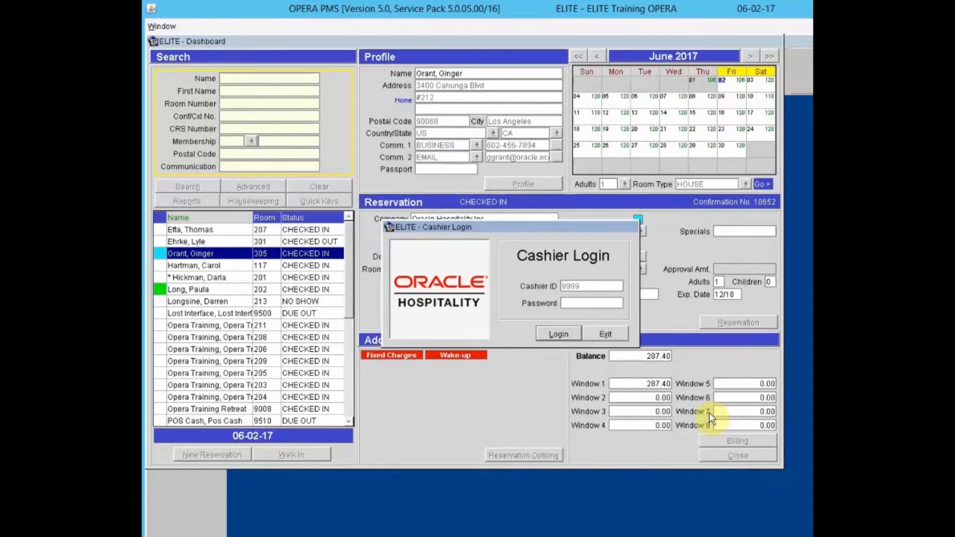
type("************")
key("Return")
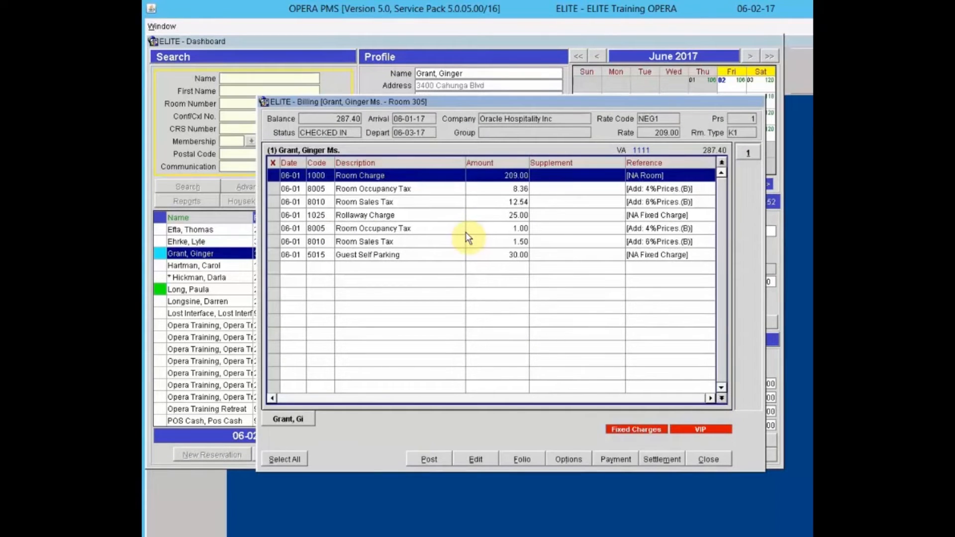
left_click(718, 455)
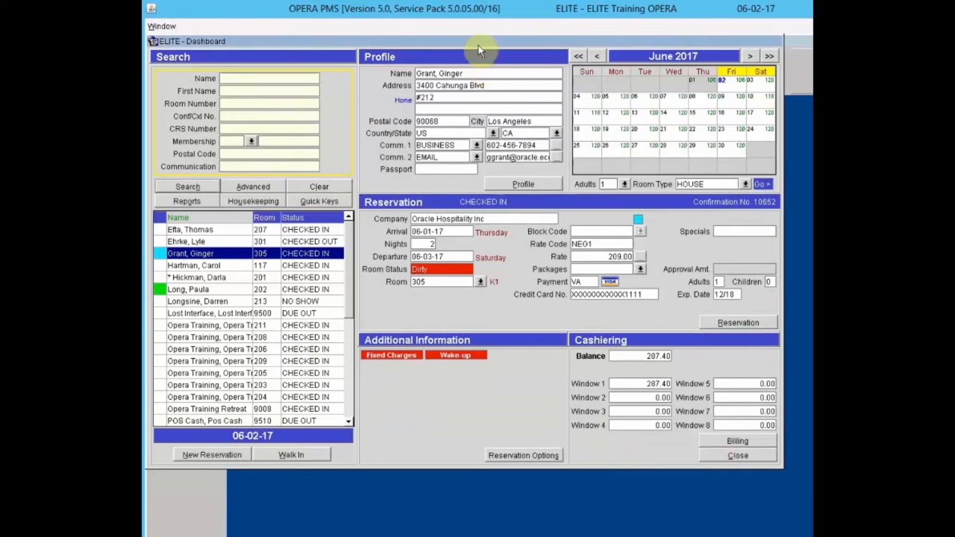
left_click_drag(482, 49, 529, 67)
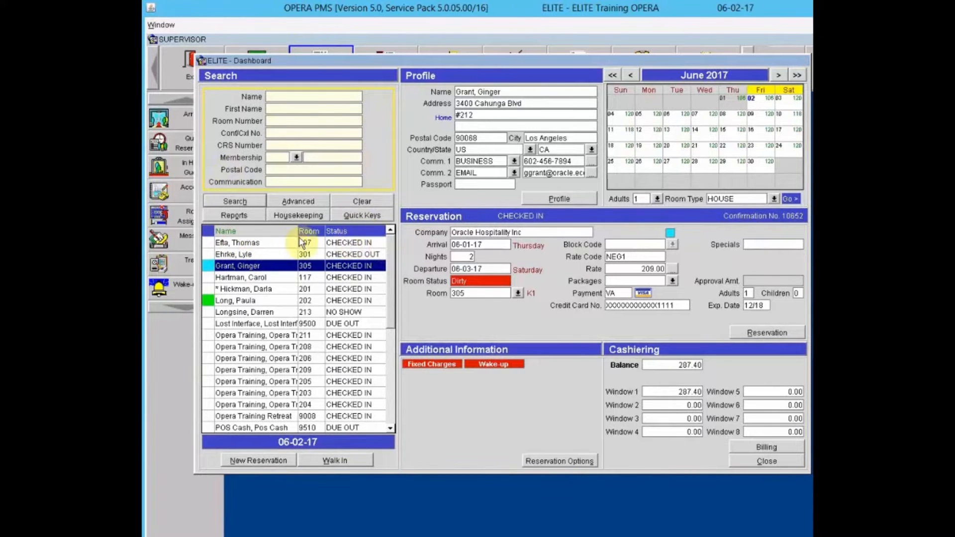
- Run an Advanced search of type Due Out, listing guests in rooms 9500, 9510 and 217
left_click(293, 200)
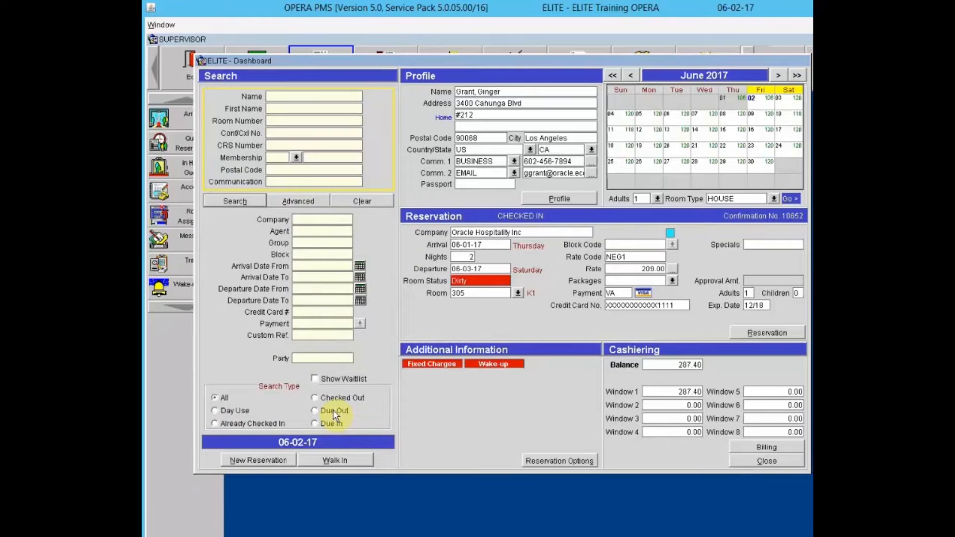
left_click(316, 412)
left_click(222, 203)
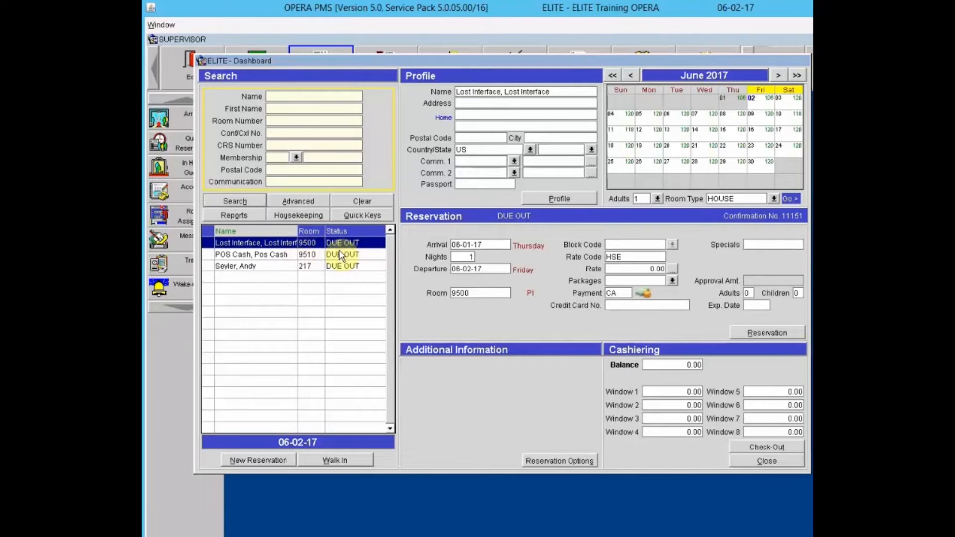
- Show the room 217 guest's reservation: Dirty room, 359.00 RACK rate, 424.90 balance
left_click(278, 268)
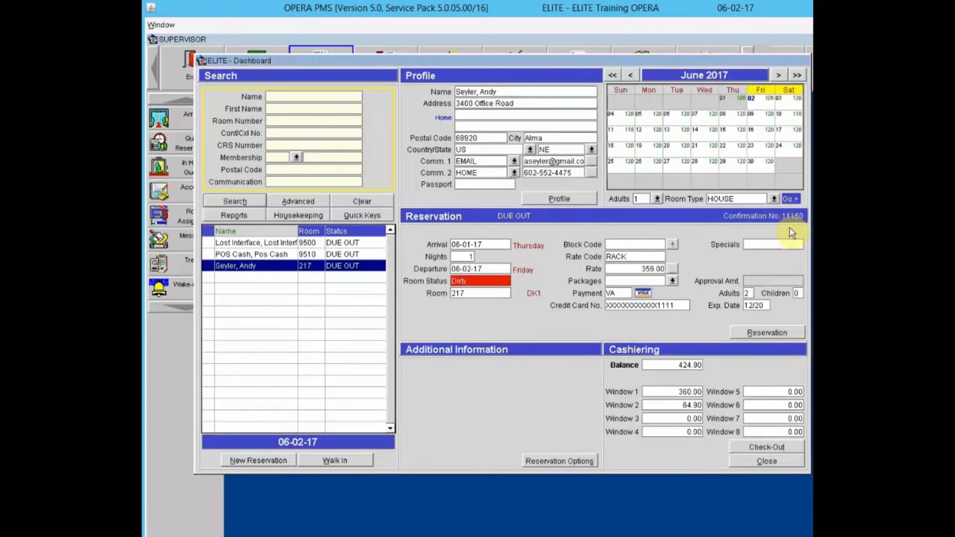
left_click(770, 331)
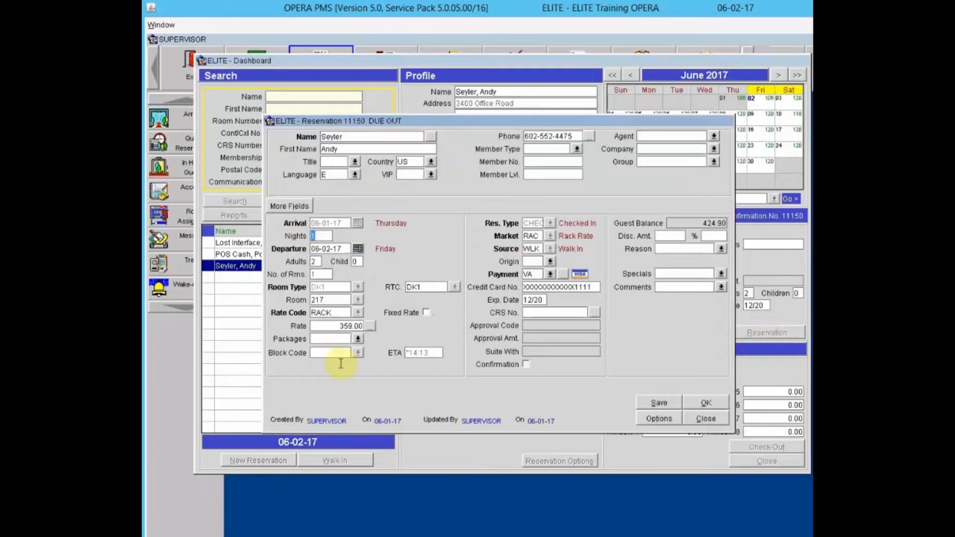
left_click(706, 418)
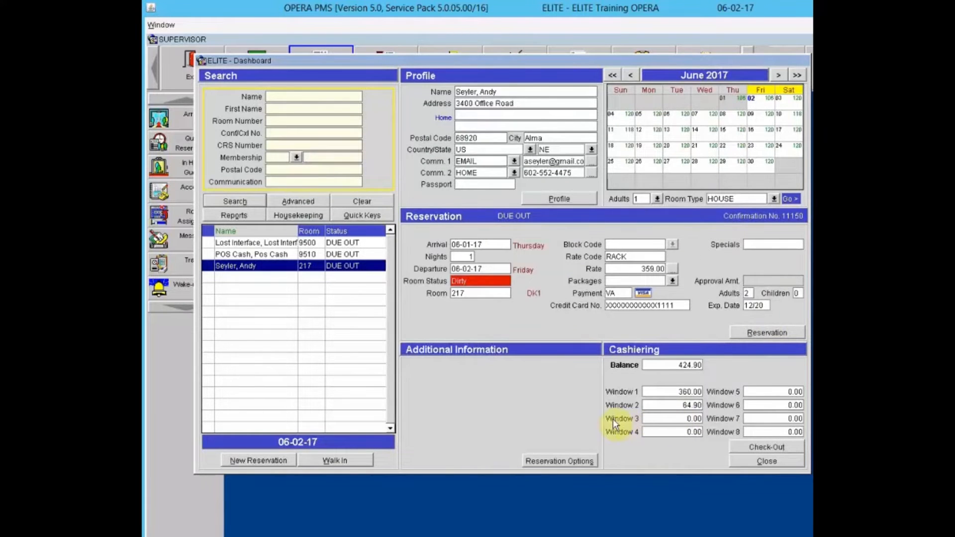
left_click(558, 461)
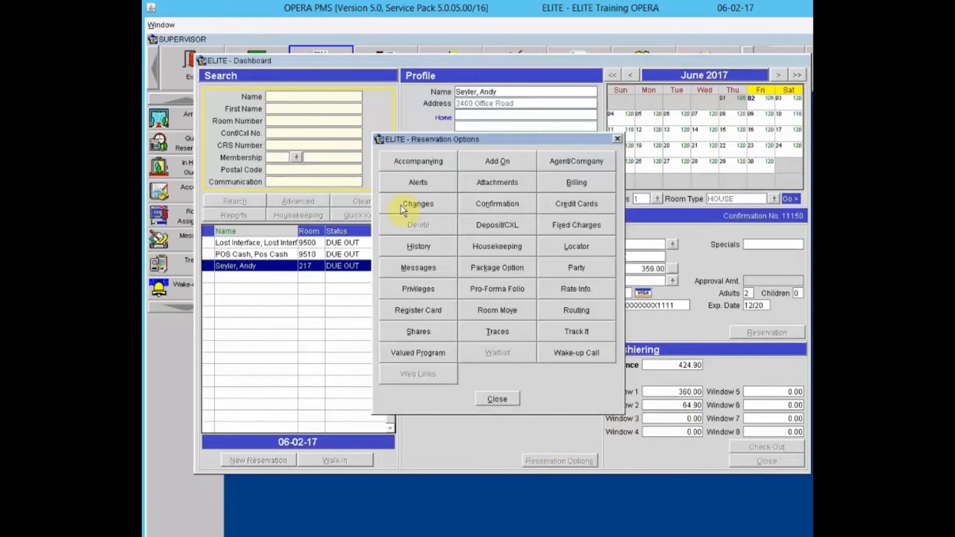
left_click(507, 396)
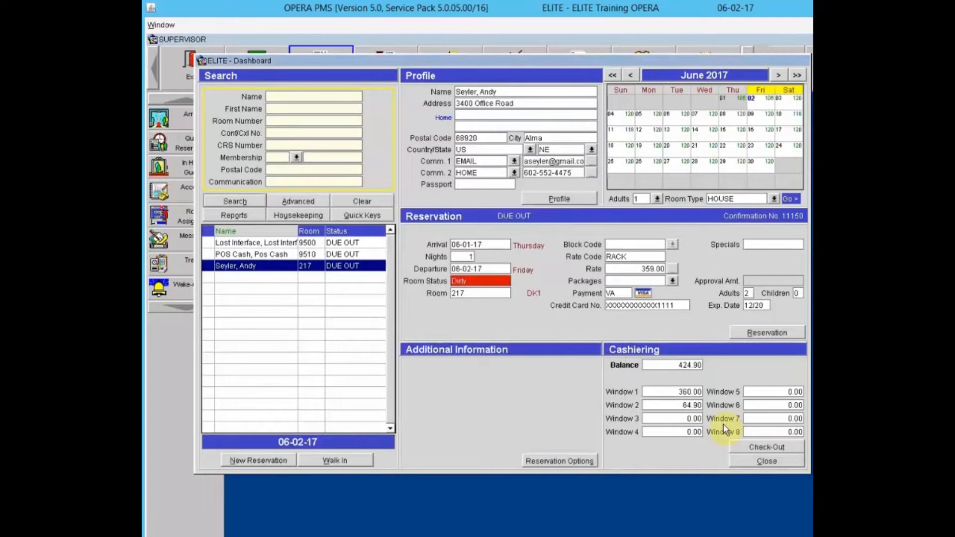
- Start check-out for room 217 with cashier login and select the Room Charge in window 2
left_click(771, 446)
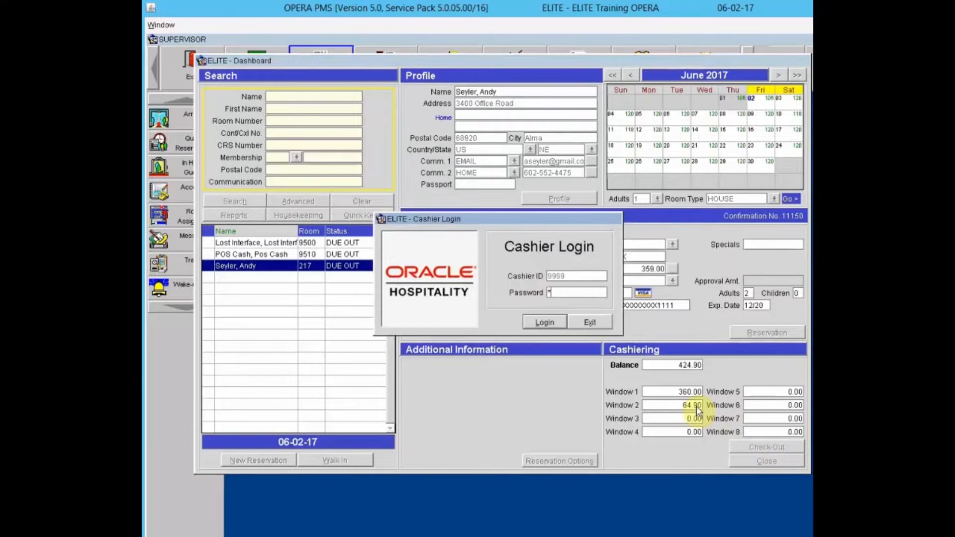
type("************")
key("Return")
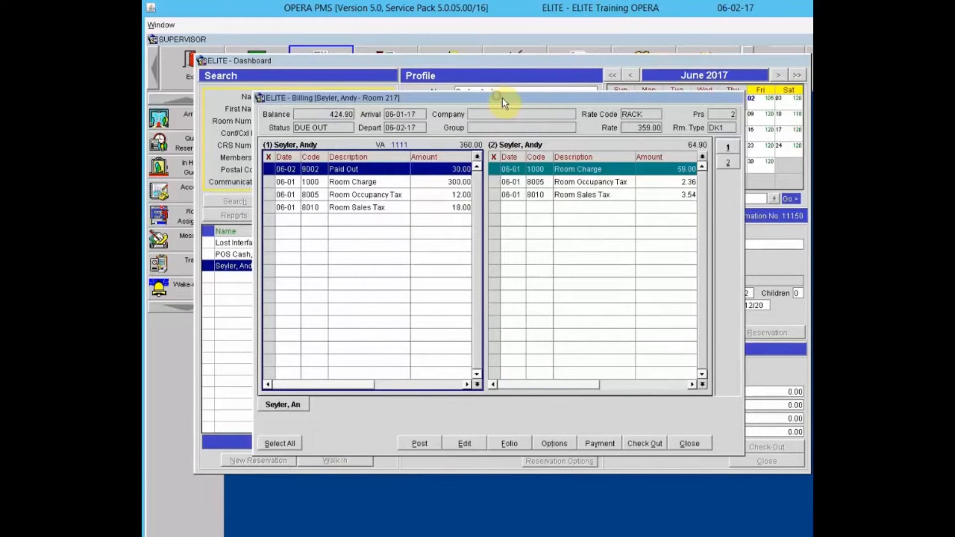
left_click_drag(503, 99, 509, 104)
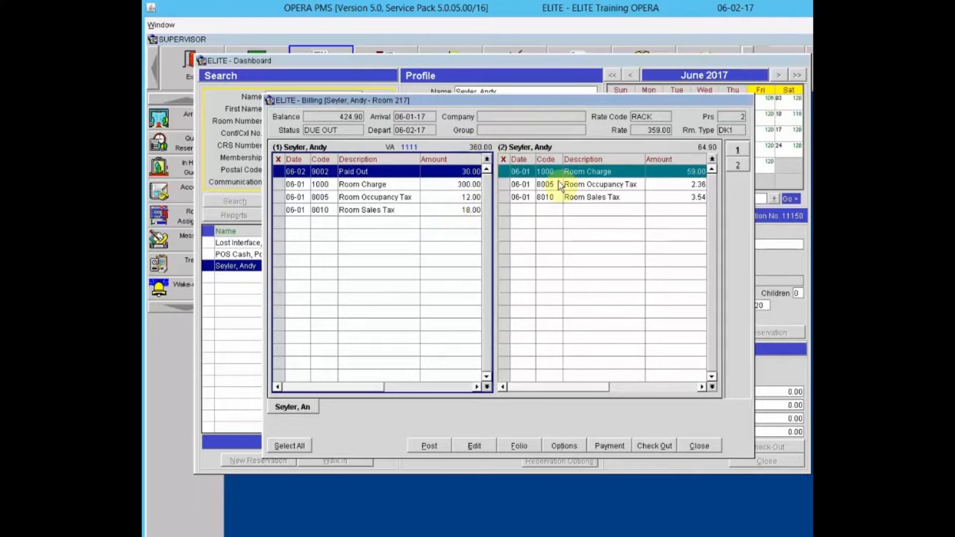
left_click(590, 174)
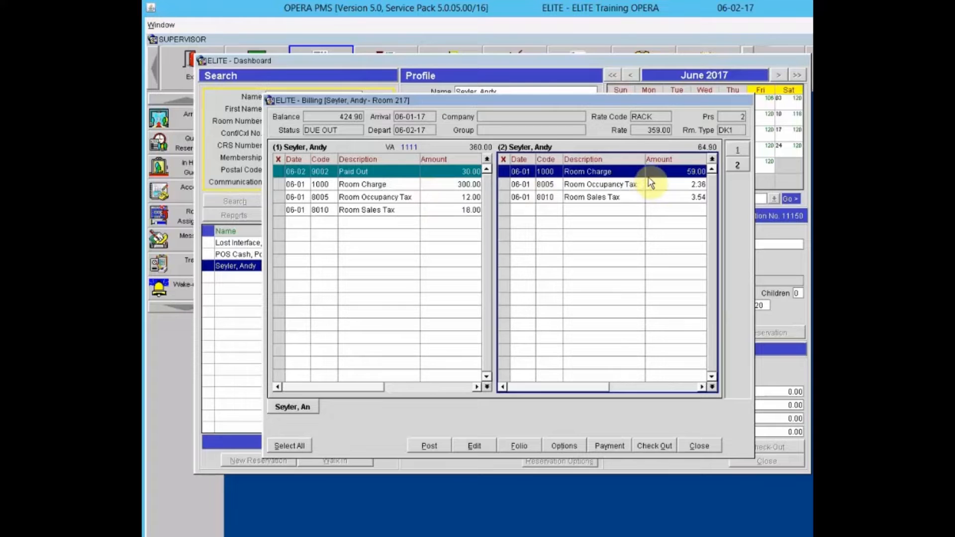
- Move the 59.00 Room Charge and its two taxes from window 2 into window 1
left_click(505, 184)
left_click(504, 197)
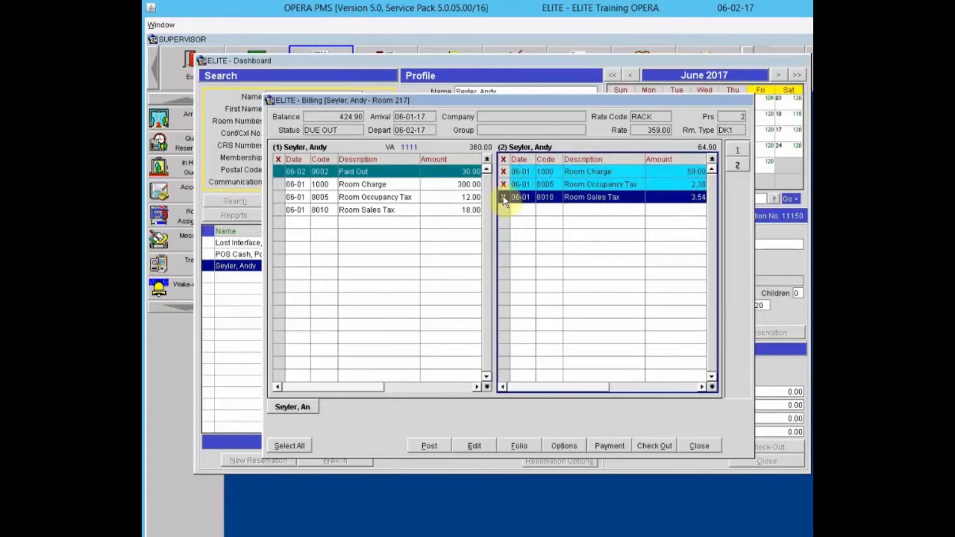
left_click(613, 173)
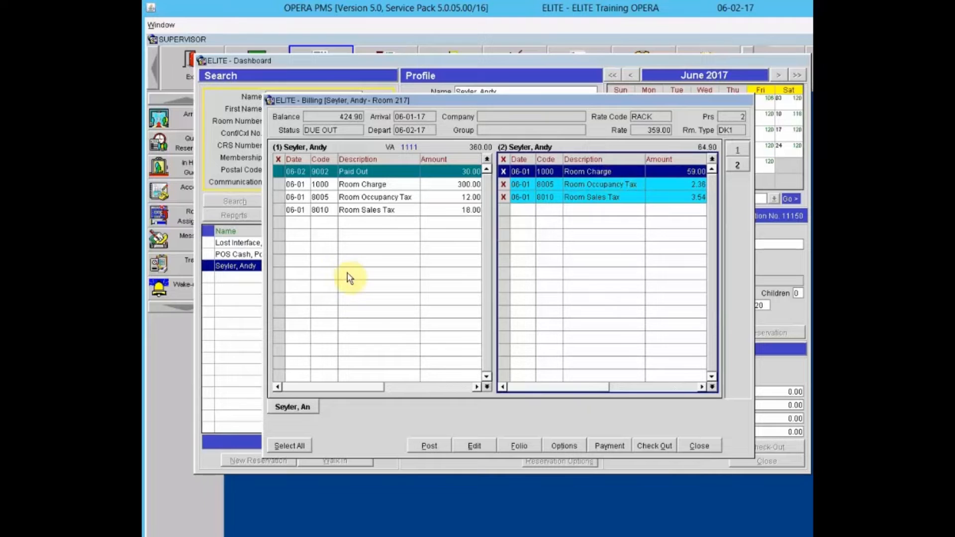
left_click_drag(613, 173, 347, 274)
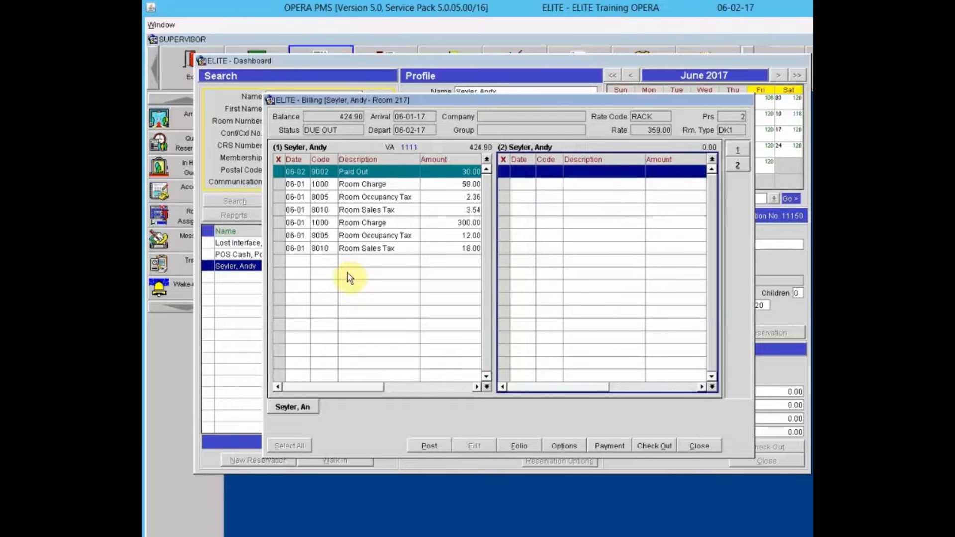
- Transfer the 300.00 Room Charge, 12.00 occupancy and 18.00 sales taxes to window 2
left_click(278, 222)
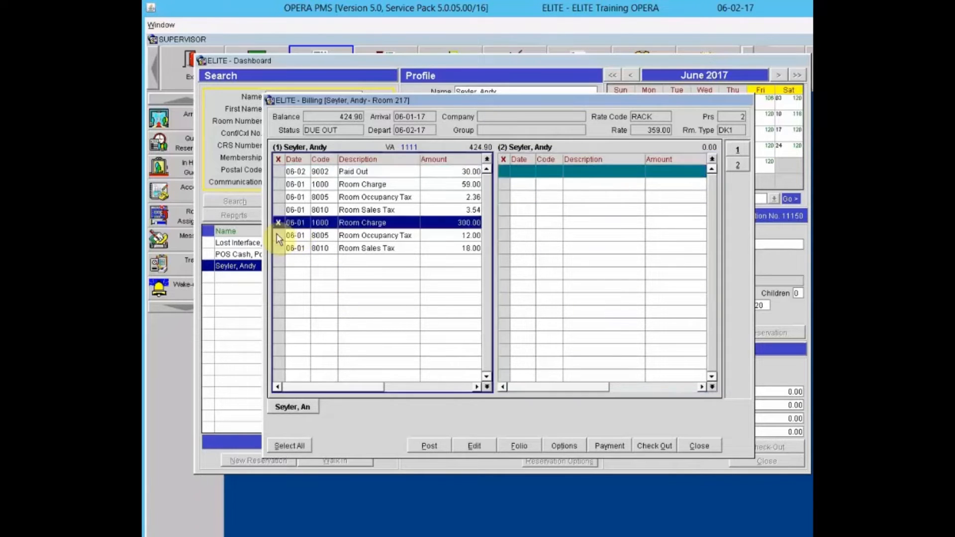
left_click(278, 235)
left_click(278, 248)
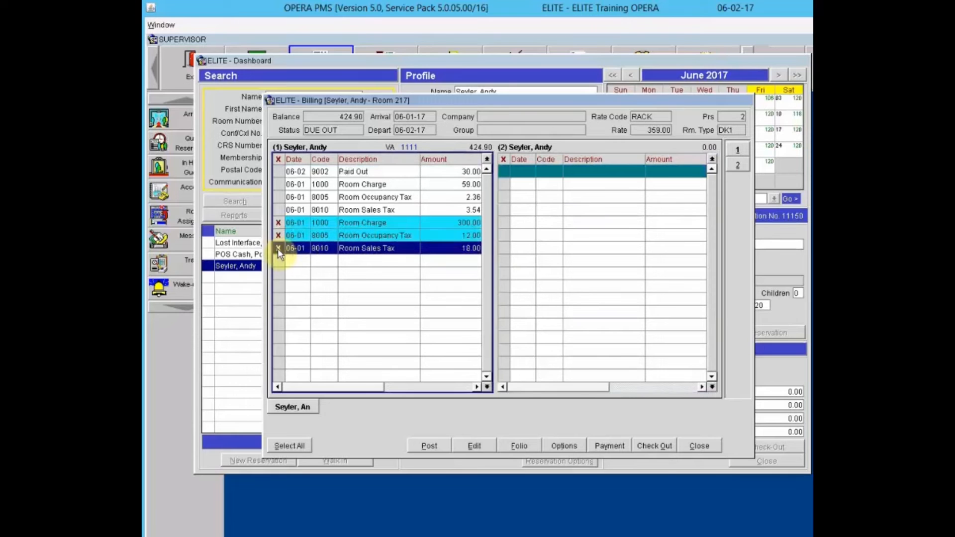
left_click(358, 236)
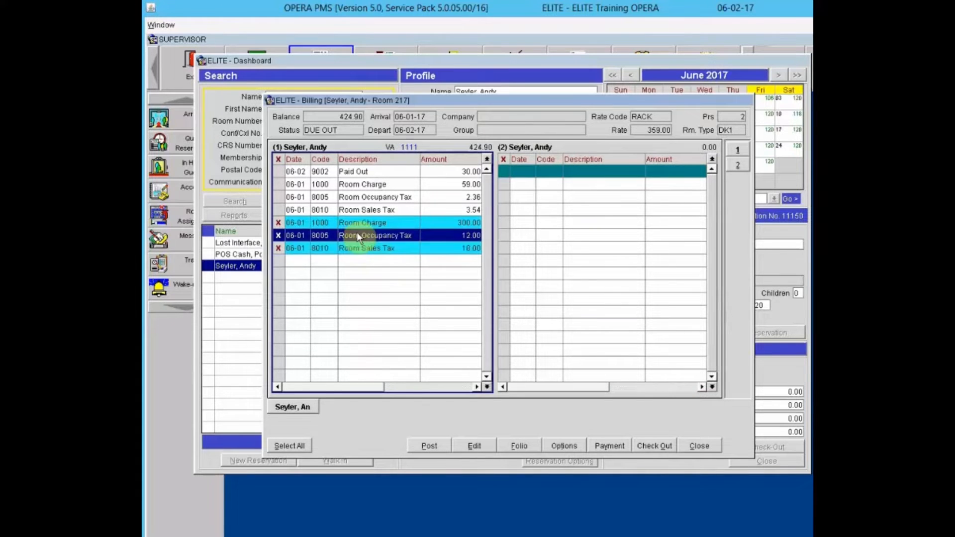
left_click(617, 249)
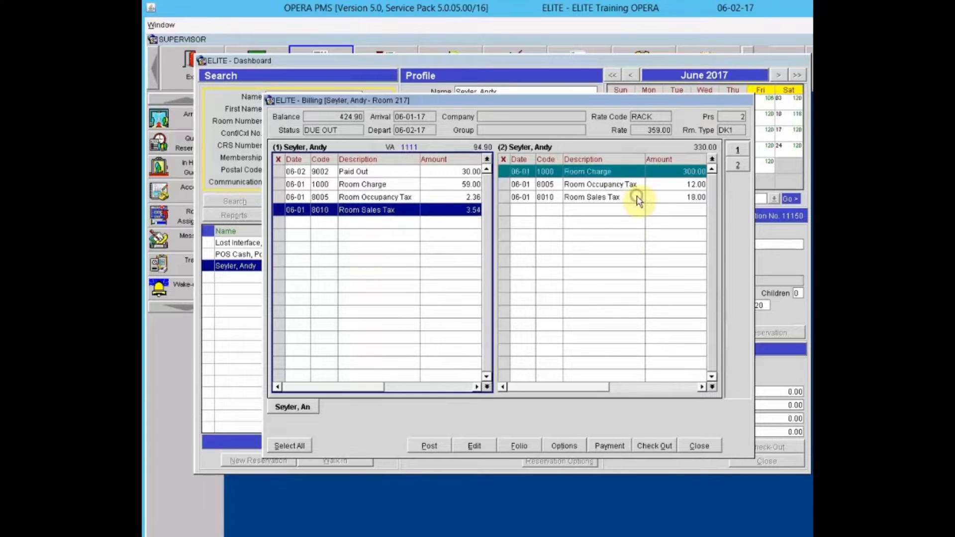
- Mark the 300.00 Room Charge and its taxes in window 2 and transfer them back to window 1
left_click(638, 198)
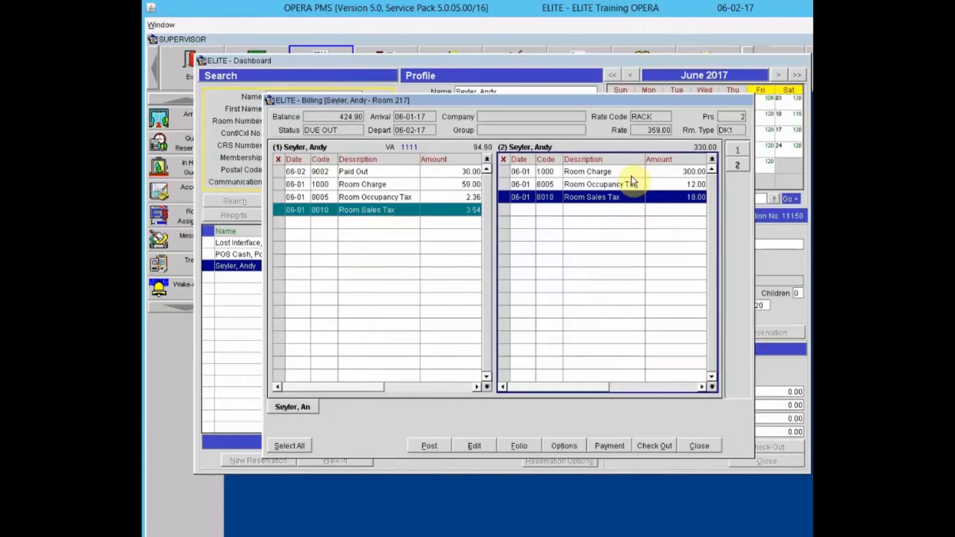
left_click(632, 175)
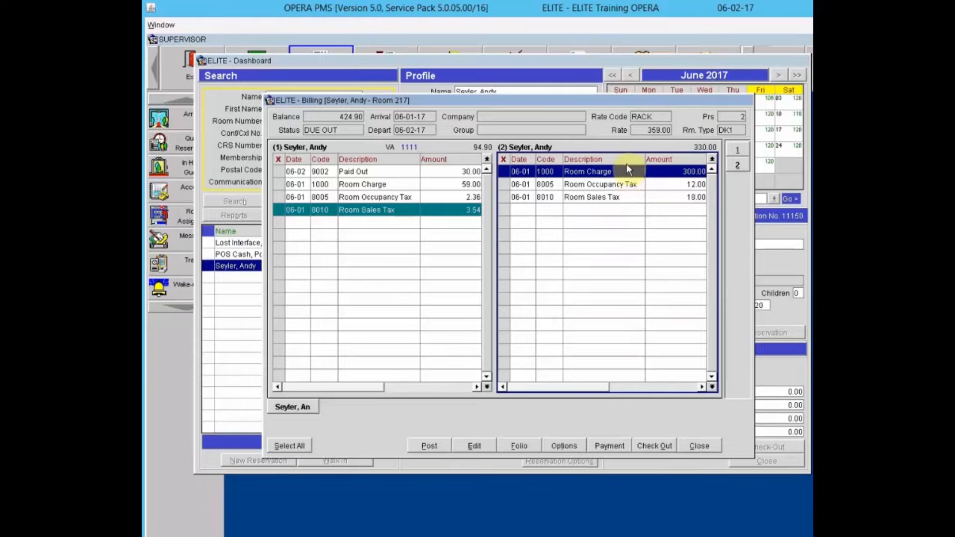
left_click(504, 172)
left_click(504, 185)
left_click(505, 197)
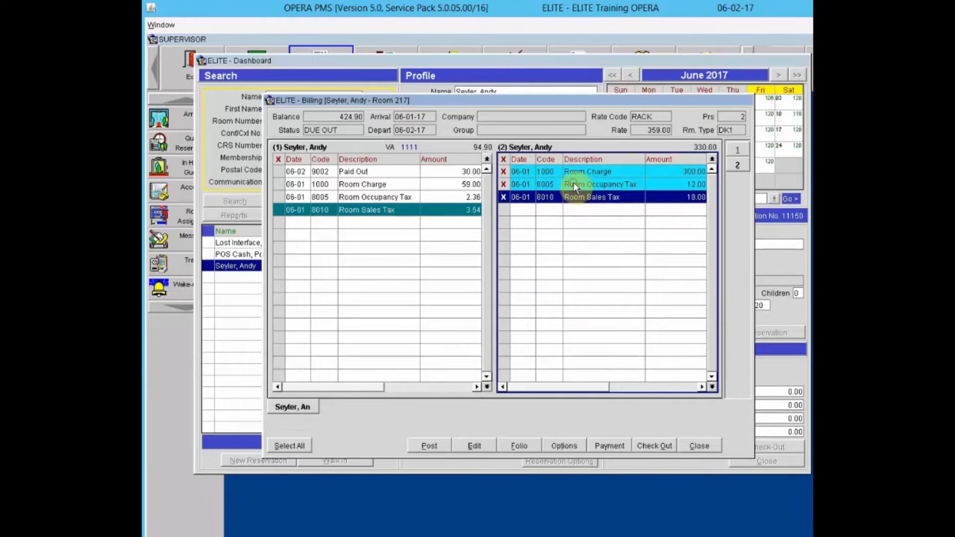
left_click(341, 257)
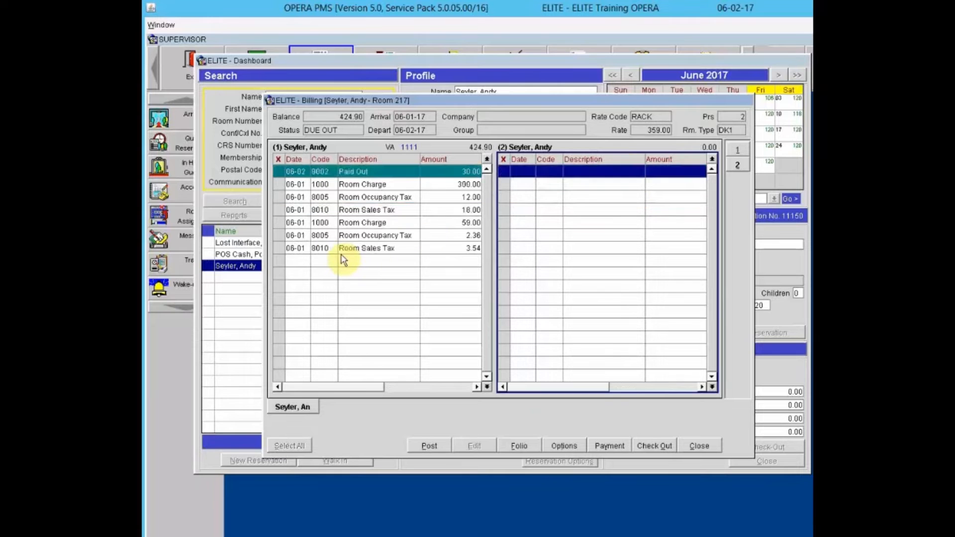
- Drag the 59.00 Room Charge with its 2.36 and 3.54 taxes into window 2
left_click(279, 222)
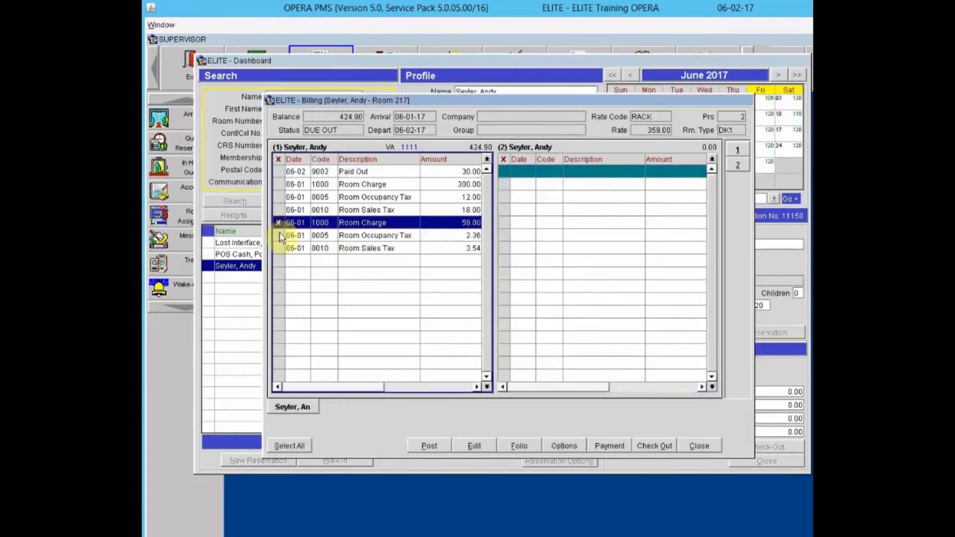
left_click(280, 235)
left_click(279, 248)
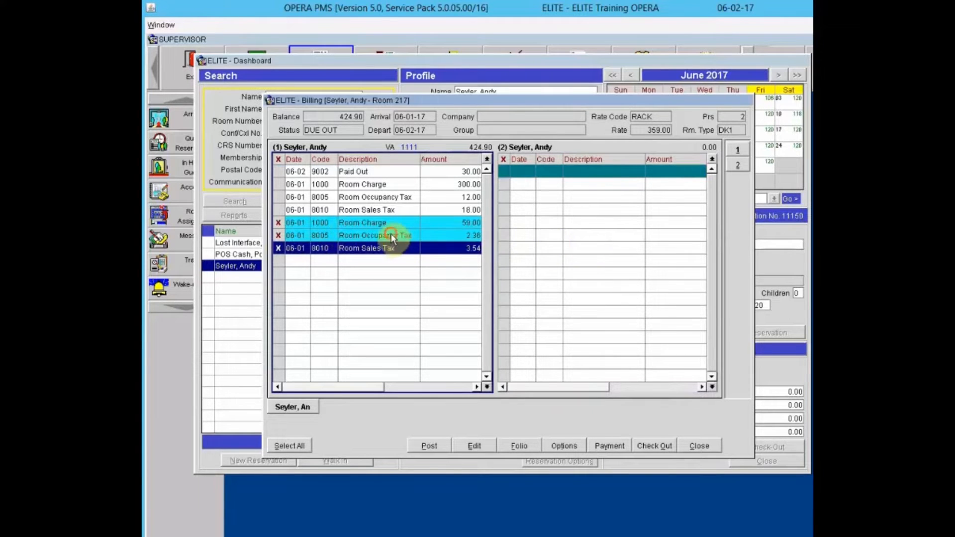
left_click_drag(392, 236, 608, 250)
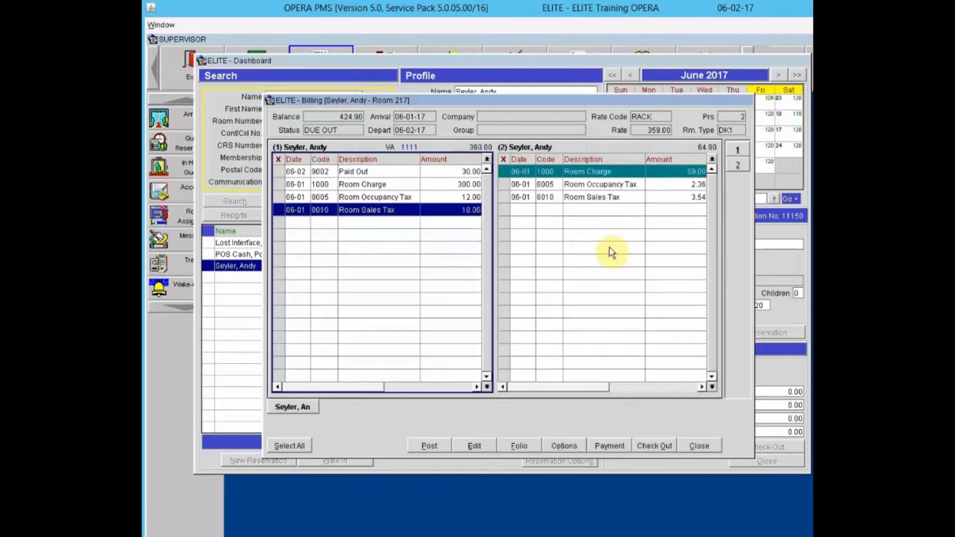
left_click(342, 186)
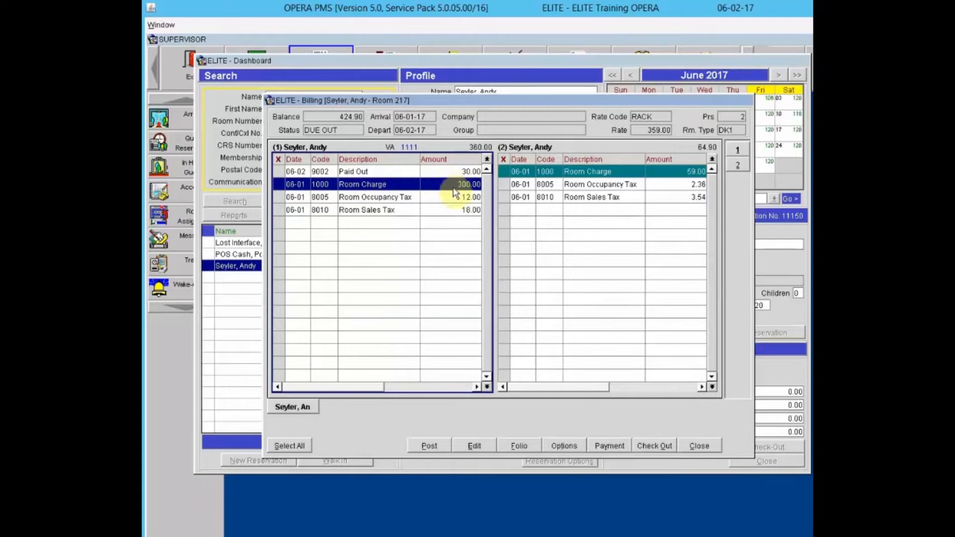
left_click(607, 173)
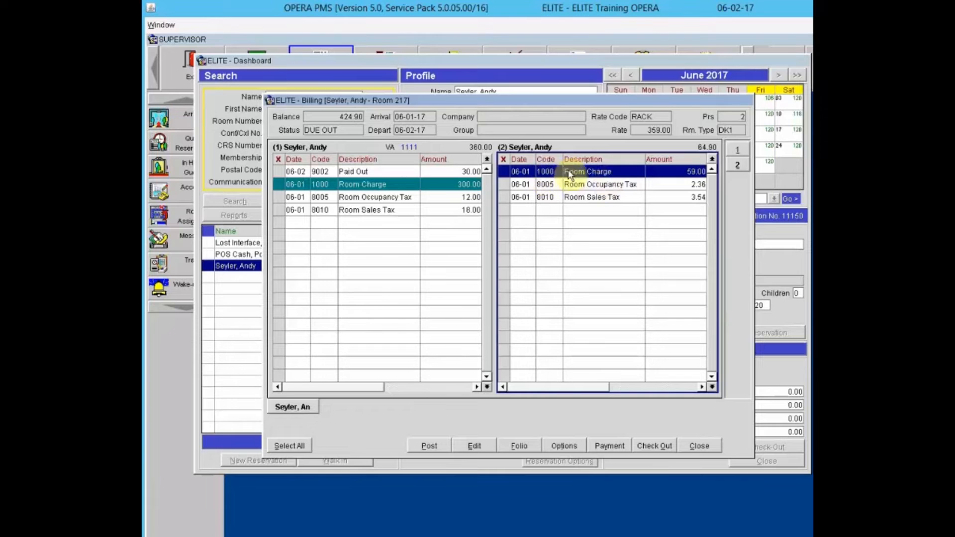
- Try an action on the 59.00 Room Charge and dismiss the automatically generated transactions error
right_click(608, 172)
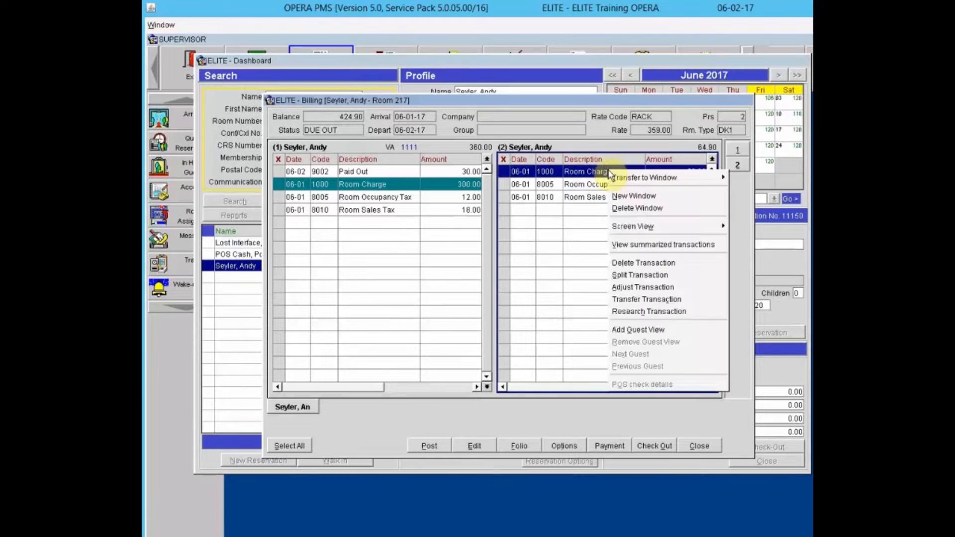
left_click(578, 242)
left_click(515, 171)
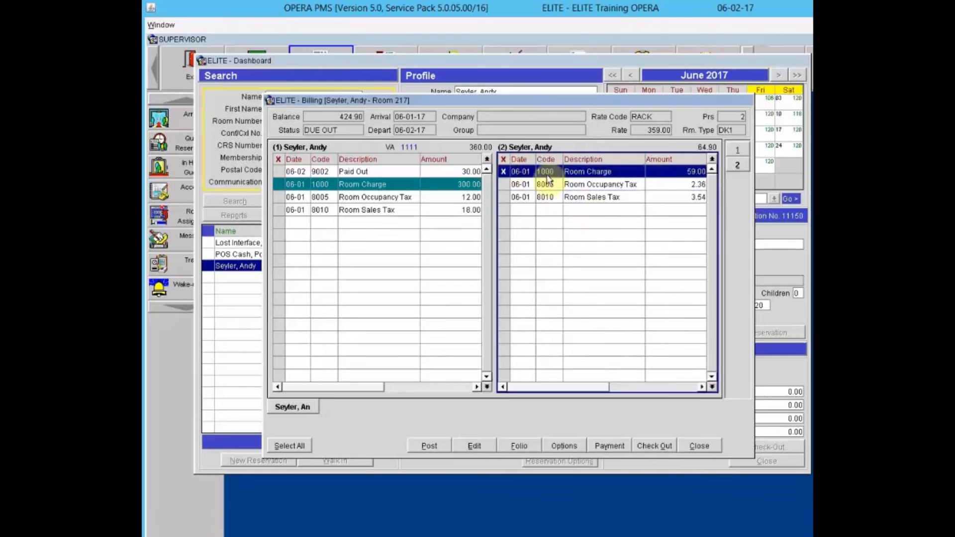
right_click(577, 172)
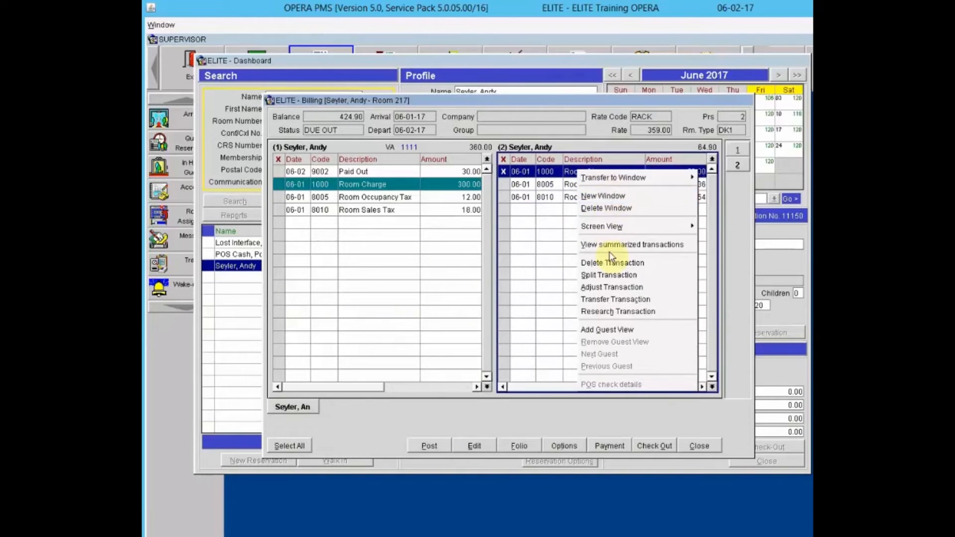
left_click(613, 287)
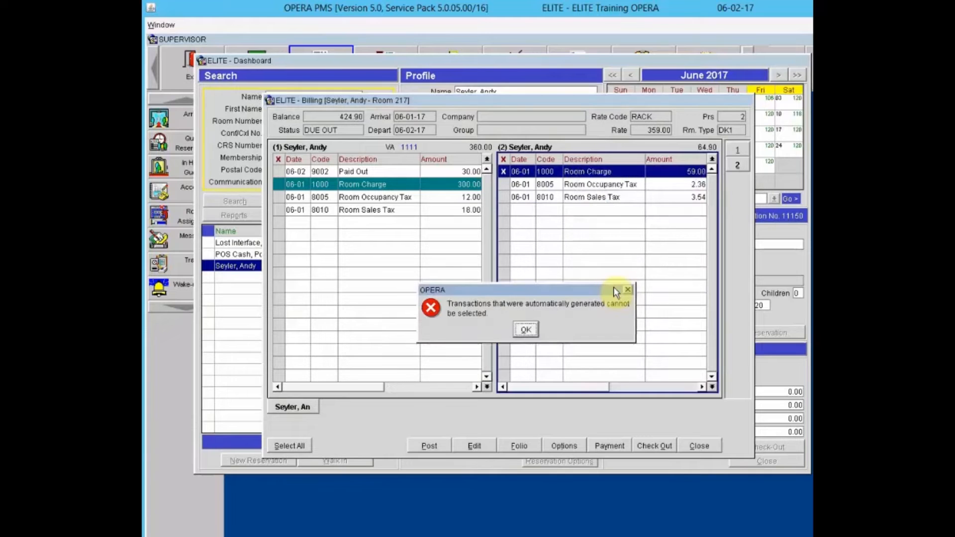
left_click(526, 330)
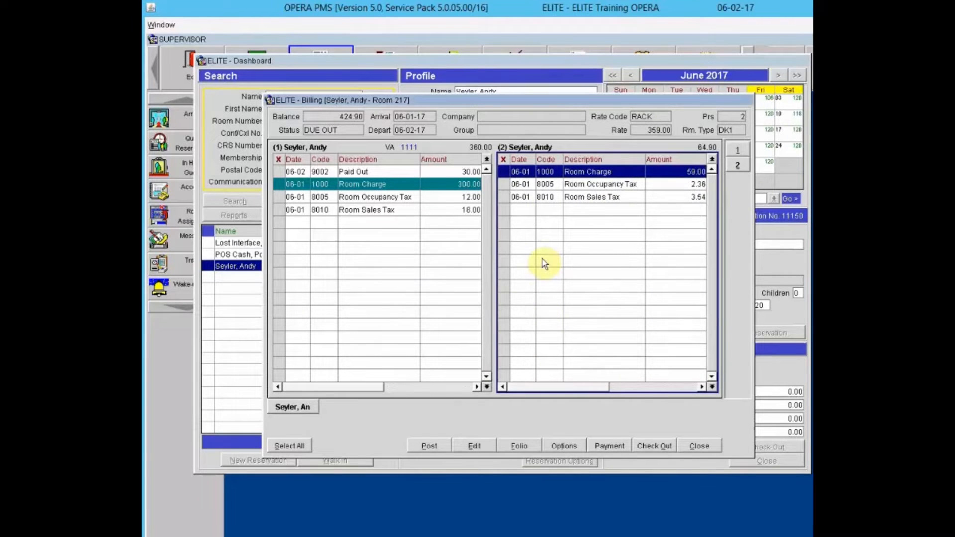
- Mark the 59.00 Room Charge again and choose Adjust Transaction from its right-click menu
left_click(504, 171)
right_click(539, 171)
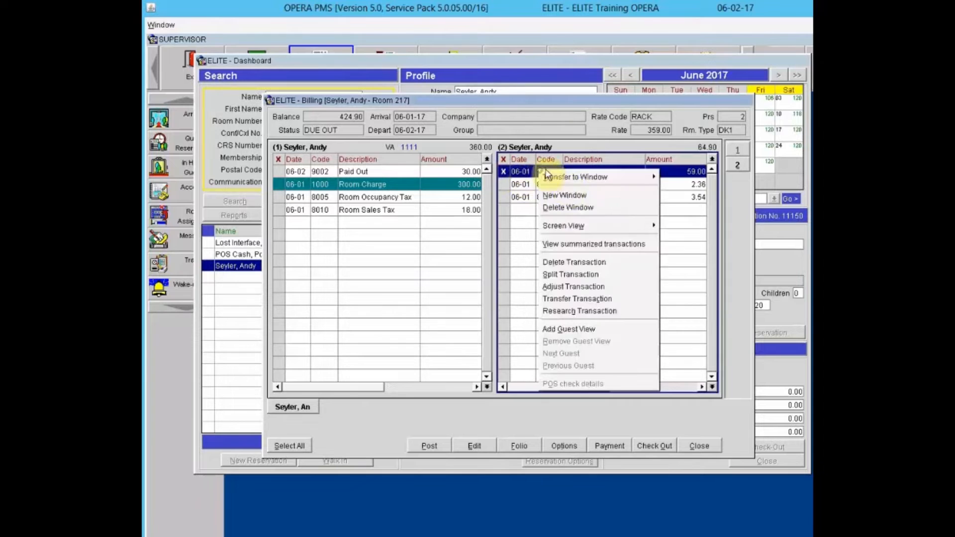
left_click(571, 287)
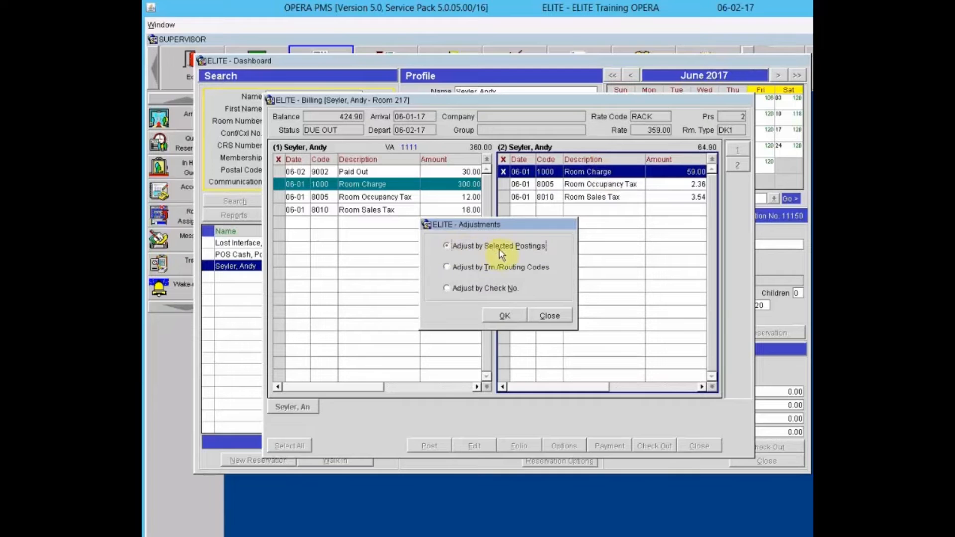
- Adjust by selected postings using a fixed amount of -59.00
left_click(505, 318)
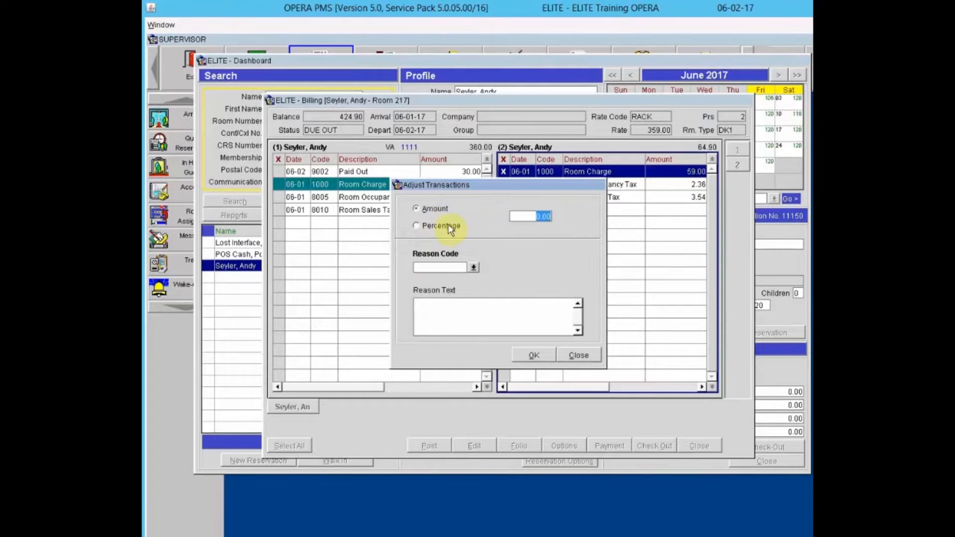
left_click(419, 226)
left_click(417, 208)
type("59.00-")
key("Tab")
- Give reason code PRI Incorrect Price with note 'Guest Rate should have been 300.00' and submit
left_click(473, 268)
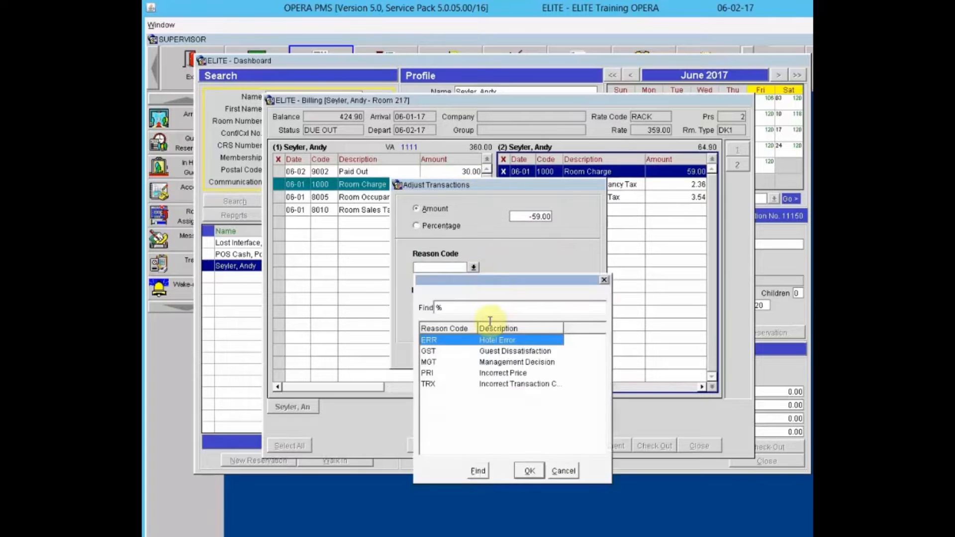
left_click(515, 373)
left_click(526, 470)
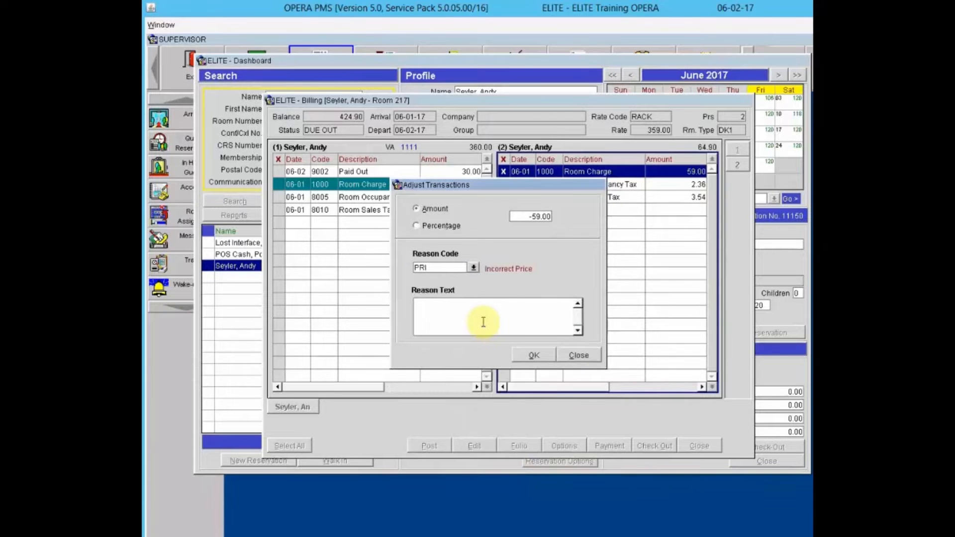
type("Guest Rate should have ben")
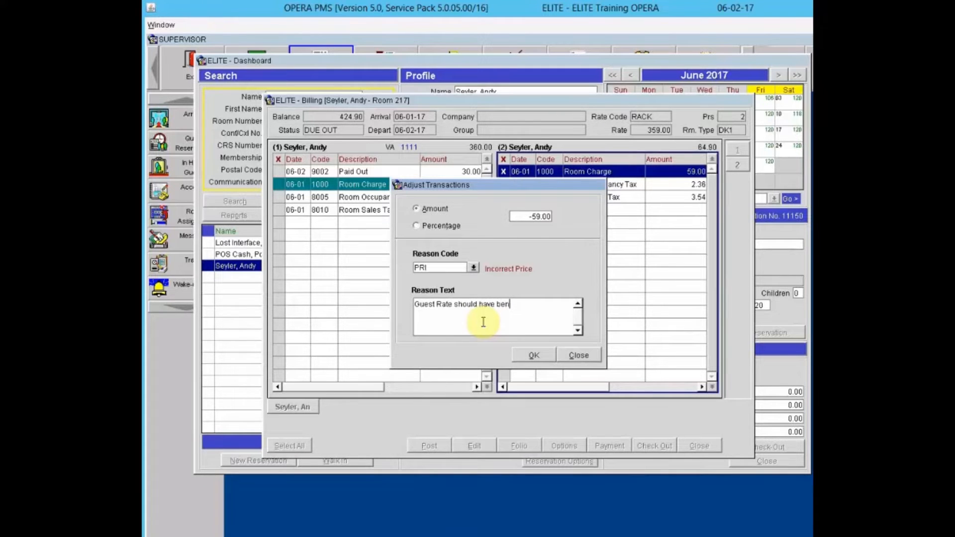
key("BackSpace")
key("BackSpace")
type("een 300.00")
left_click(532, 356)
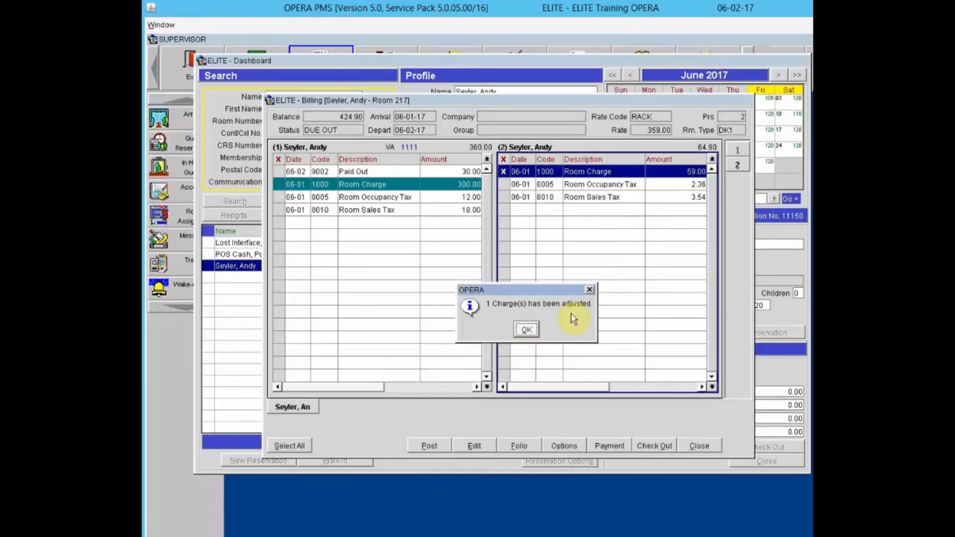
left_click(527, 331)
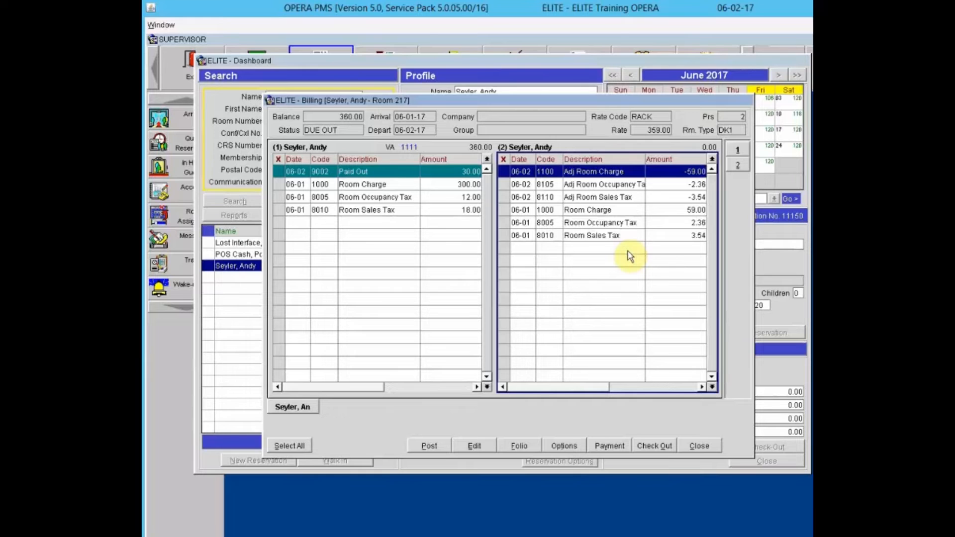
- Open the details of room 217's 30.00 Paid Out posting, referenced Tip to Bell Staff
left_click(357, 174)
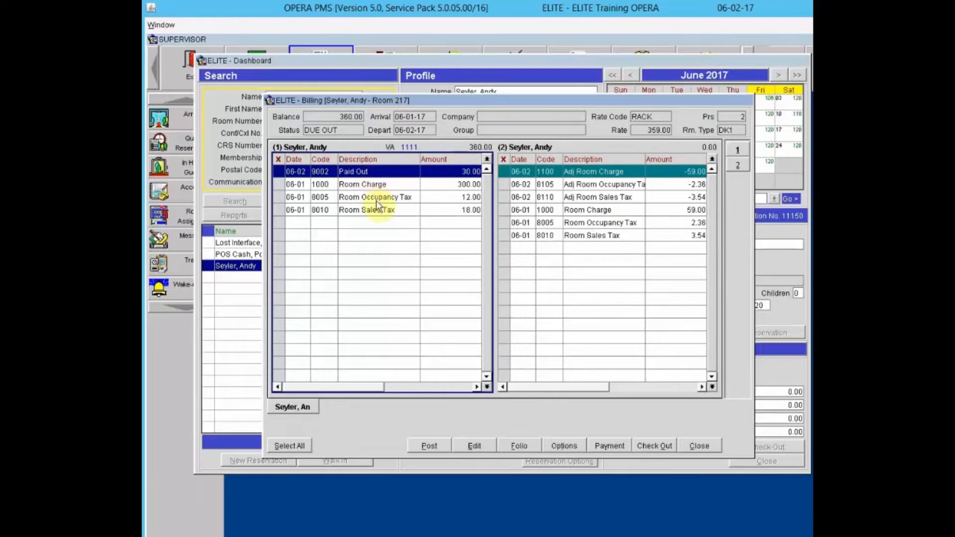
left_click(474, 447)
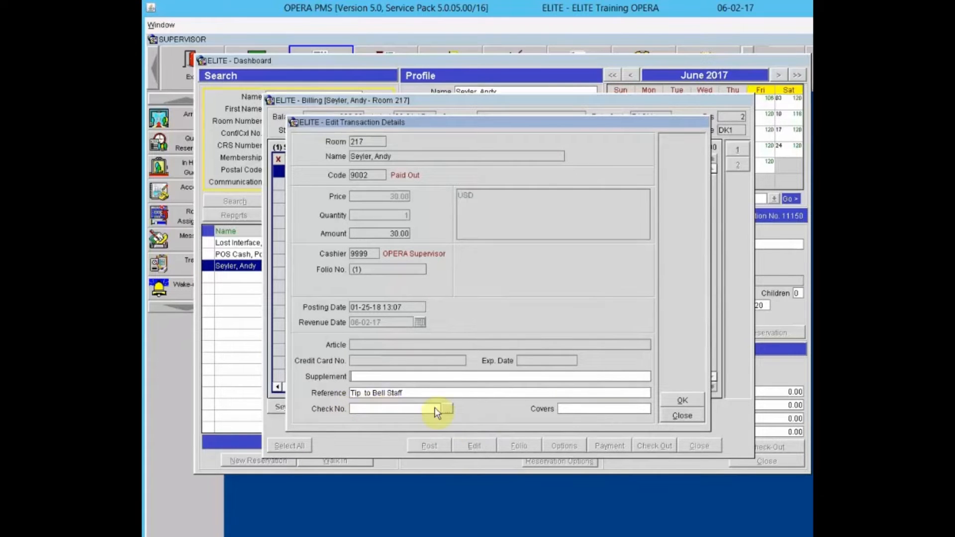
- Close the Paid Out details, returning to room 217's billing with window 1 at 360.00
left_click(669, 420)
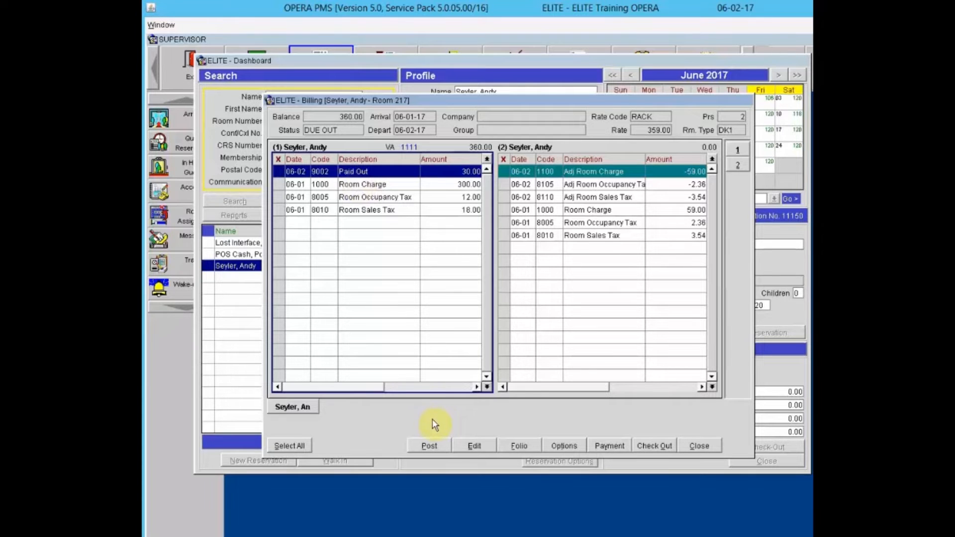
- Post a 20.00 PAID Paid Out charge with supplement and reference 'Tip Bell Staff' to room 217
left_click(428, 445)
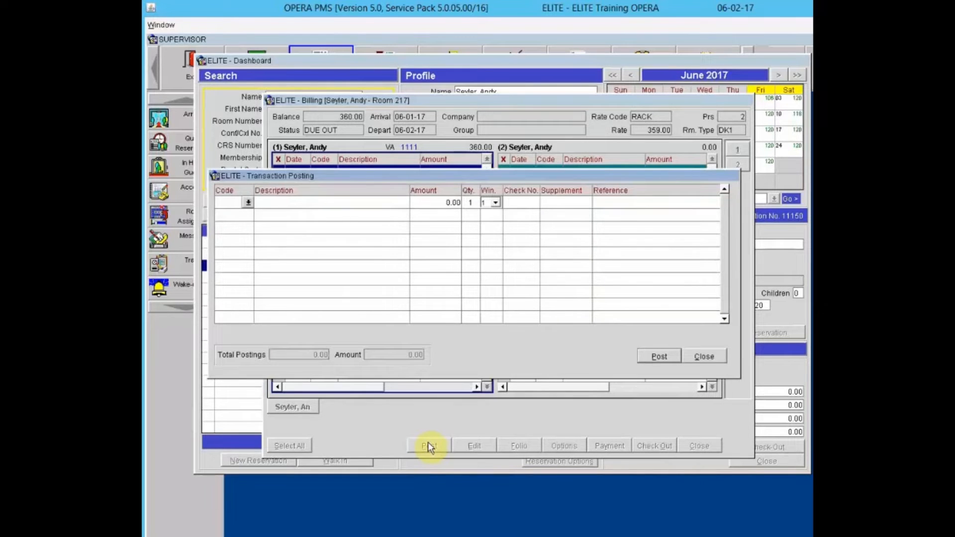
type("PAID")
key("Tab")
type("20")
key("Tab")
key("Tab")
key("Tab")
key("Tab")
key("Tab")
type("Tip Bell Sta")
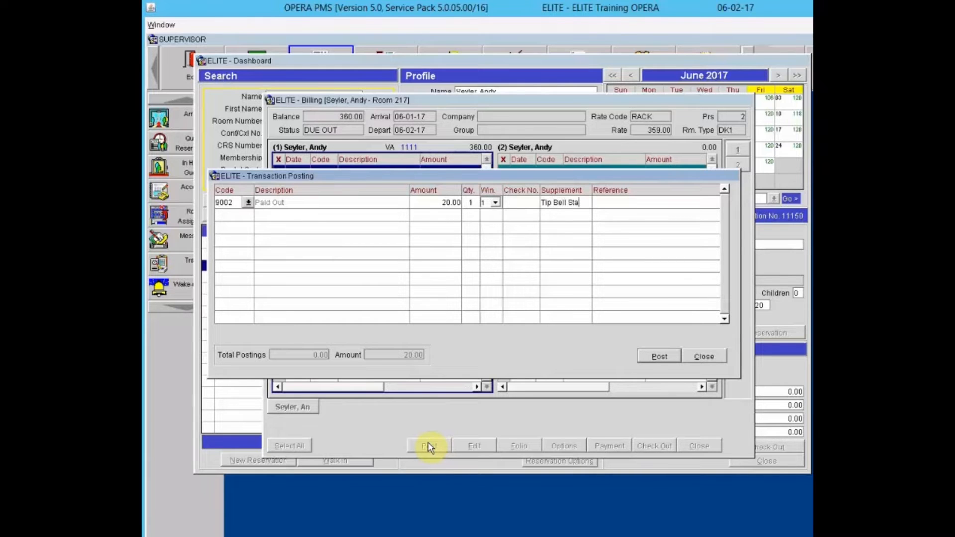
type("ff")
key("Tab")
type("Tip Bell Staff")
left_click(659, 356)
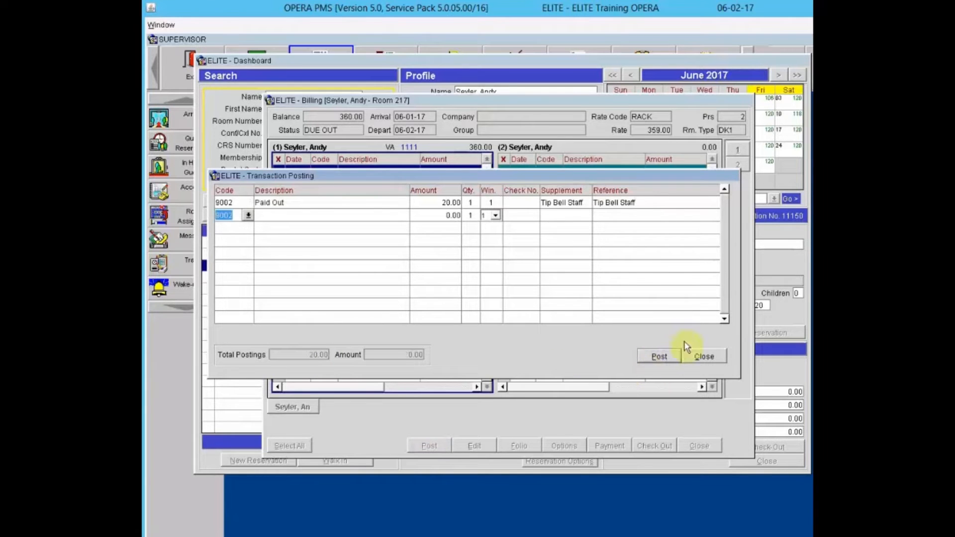
left_click(704, 357)
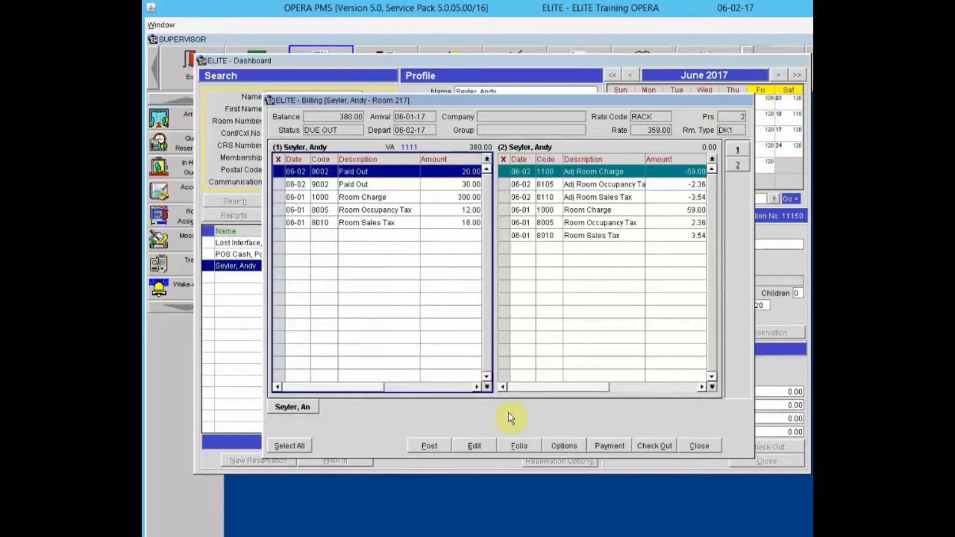
left_click(524, 447)
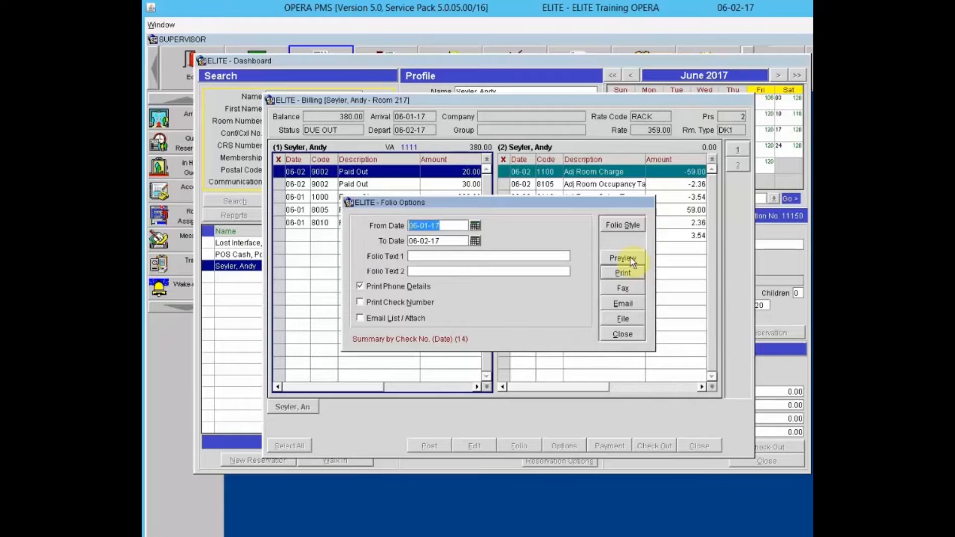
- Choose the Summary by Check No. (Date) folio style and close Folio Options
left_click(628, 225)
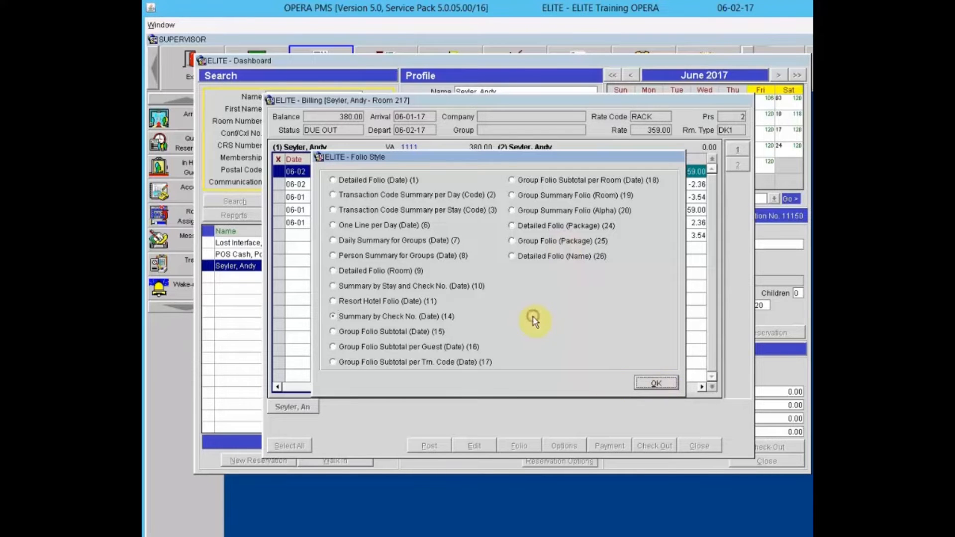
key("Tab")
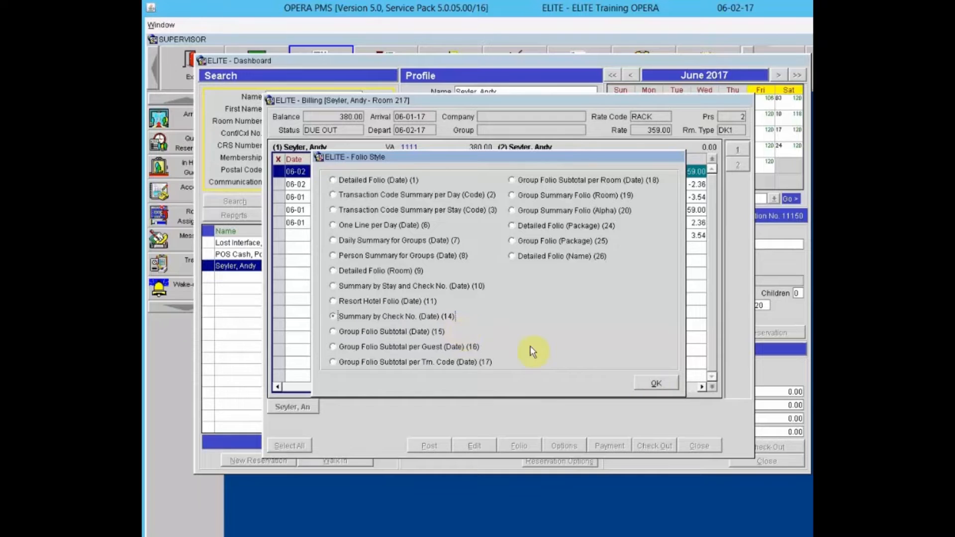
left_click(652, 382)
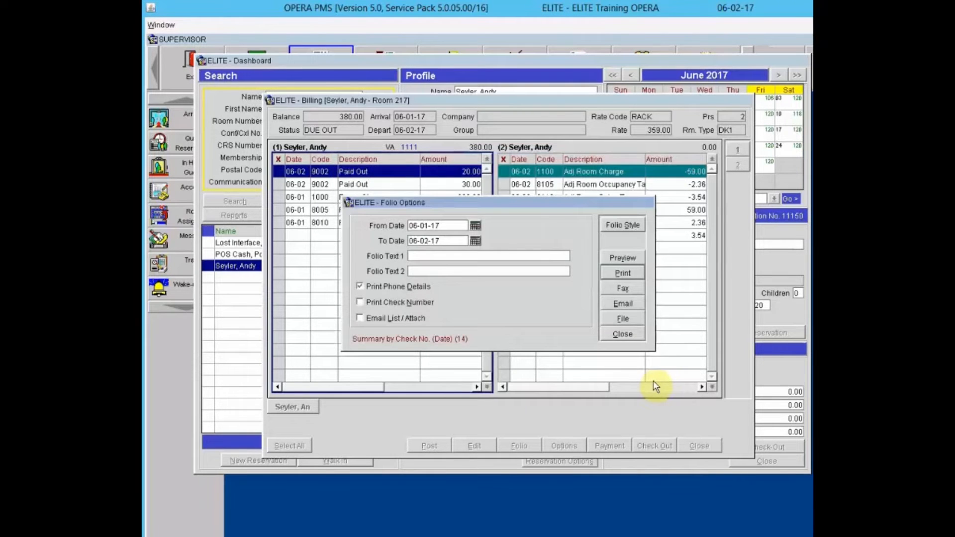
left_click(636, 338)
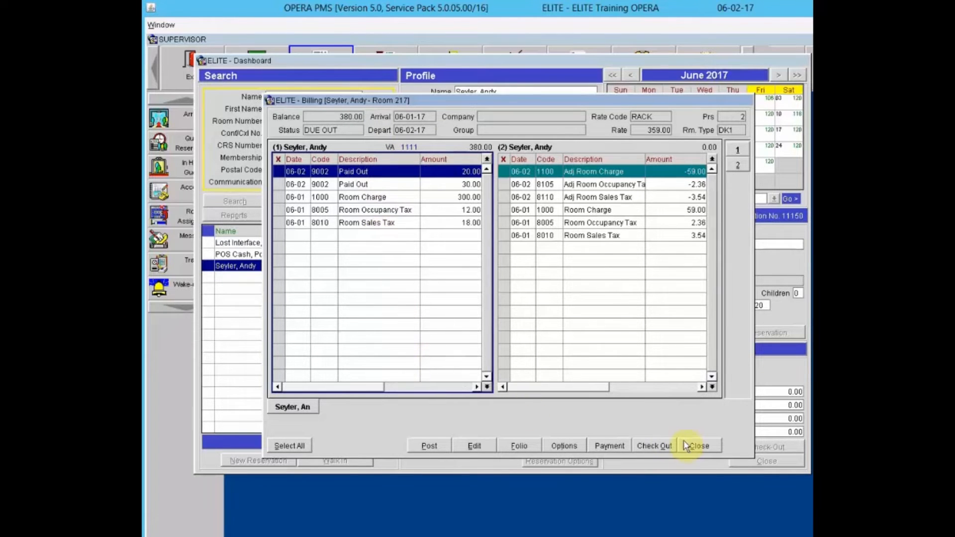
- Start a regular checkout and change the Visa payment amount from 380.00 to 330.00
left_click(663, 444)
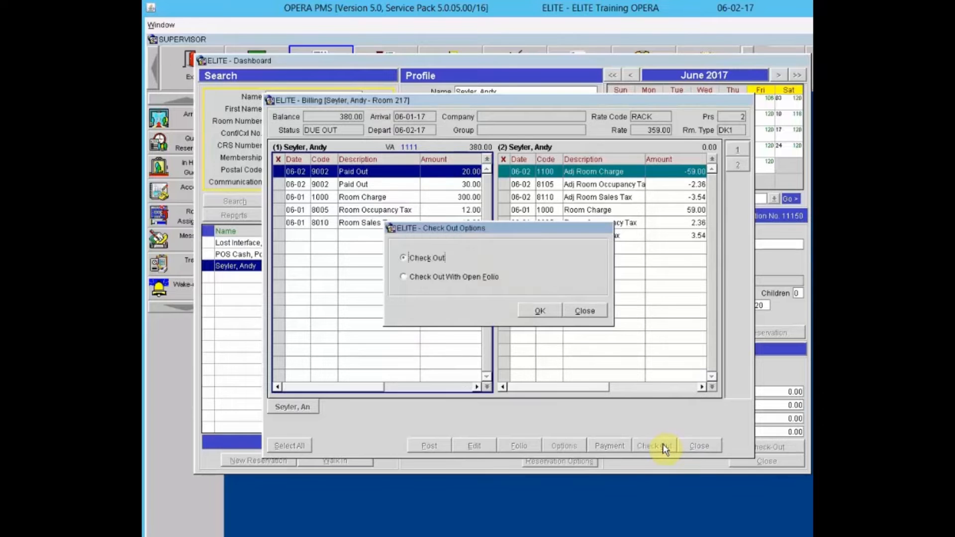
left_click(536, 310)
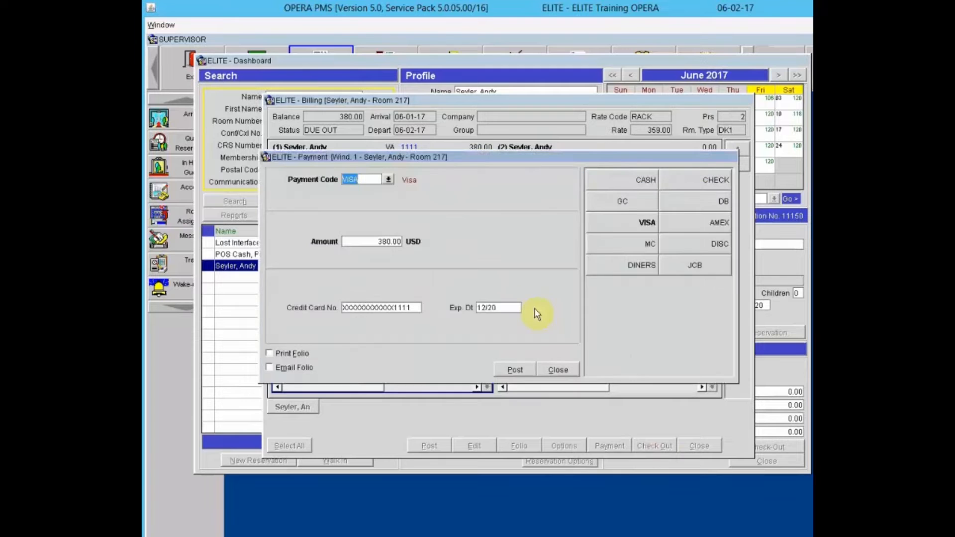
left_click_drag(483, 158, 510, 204)
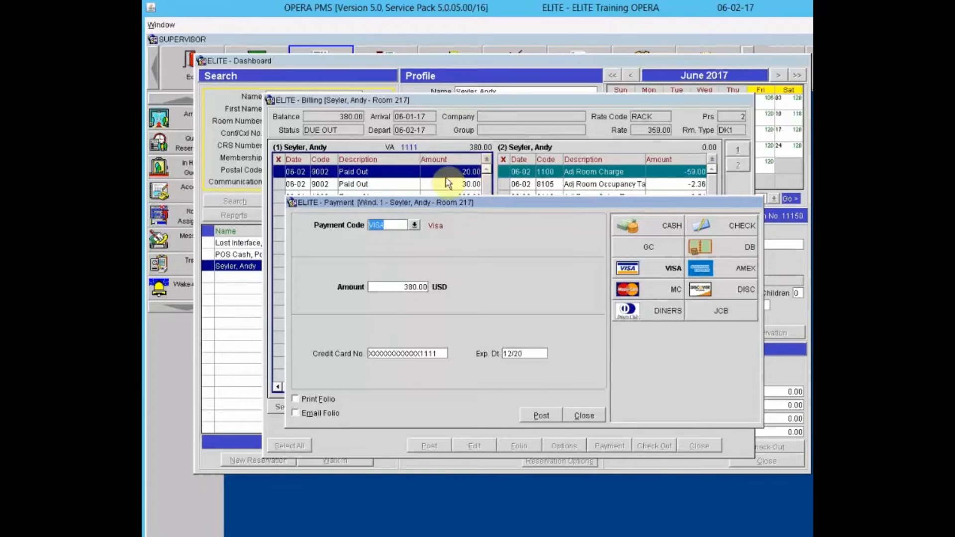
left_click_drag(402, 287, 488, 292)
key("BackSpace")
type("330.00")
key("Tab")
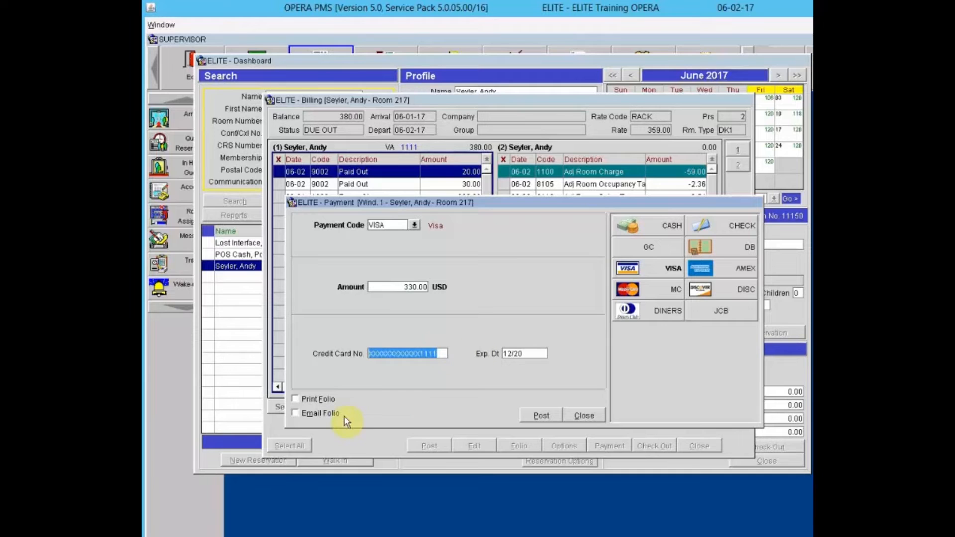
- Turn off e-mailing the folio and post the 330.00 Visa payment, leaving 50.00
left_click(295, 414)
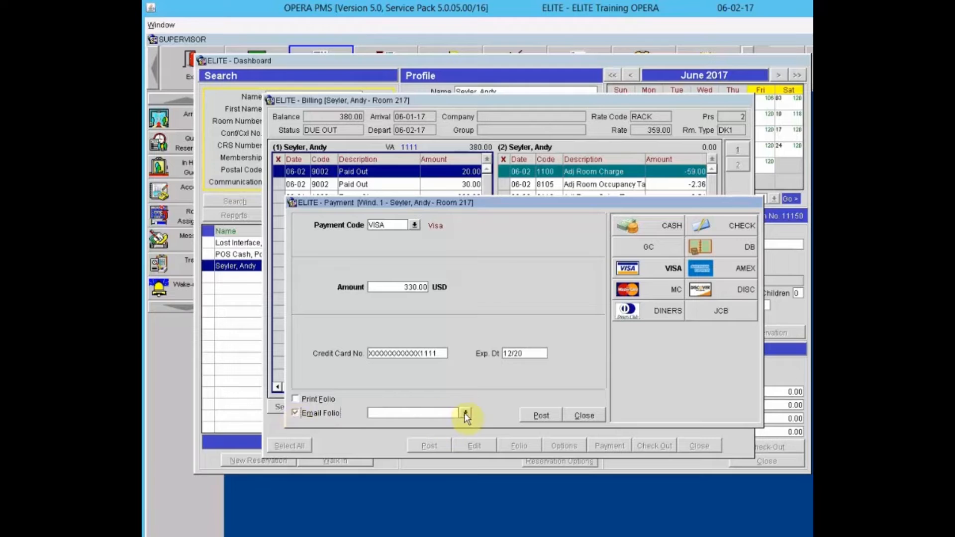
left_click(465, 413)
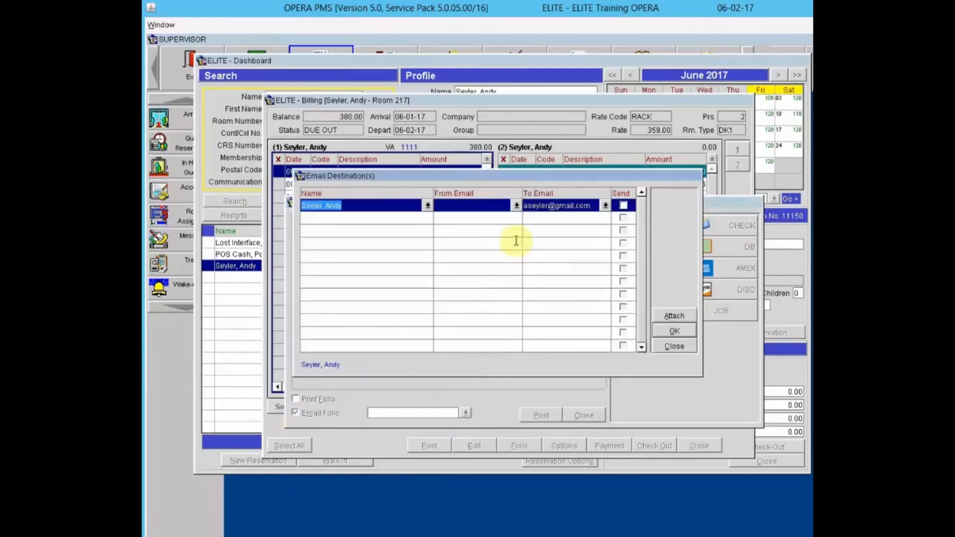
left_click(480, 205)
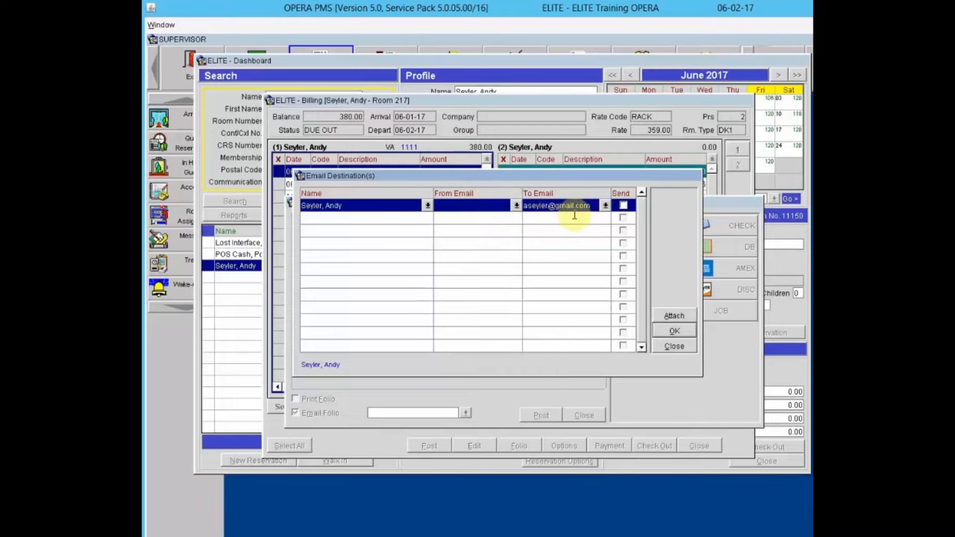
left_click(678, 347)
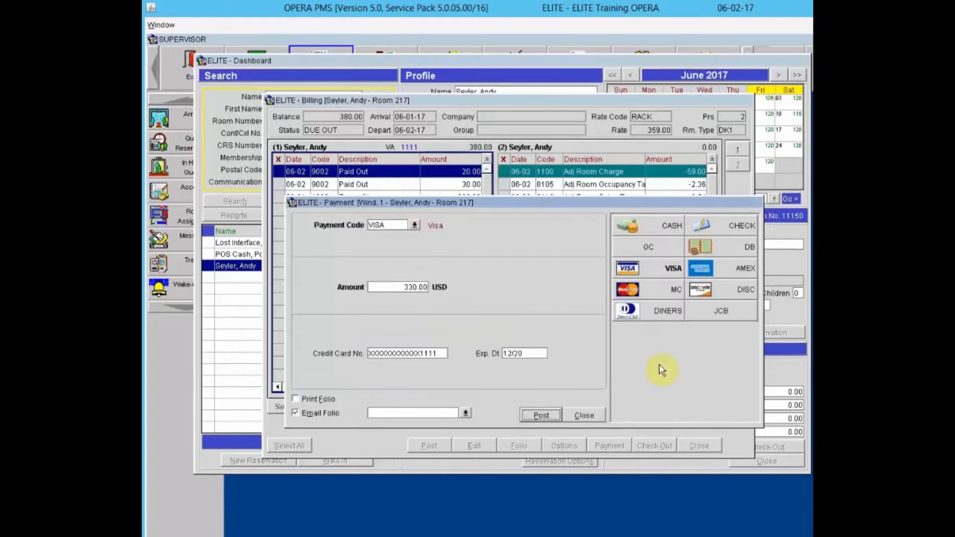
left_click(541, 417)
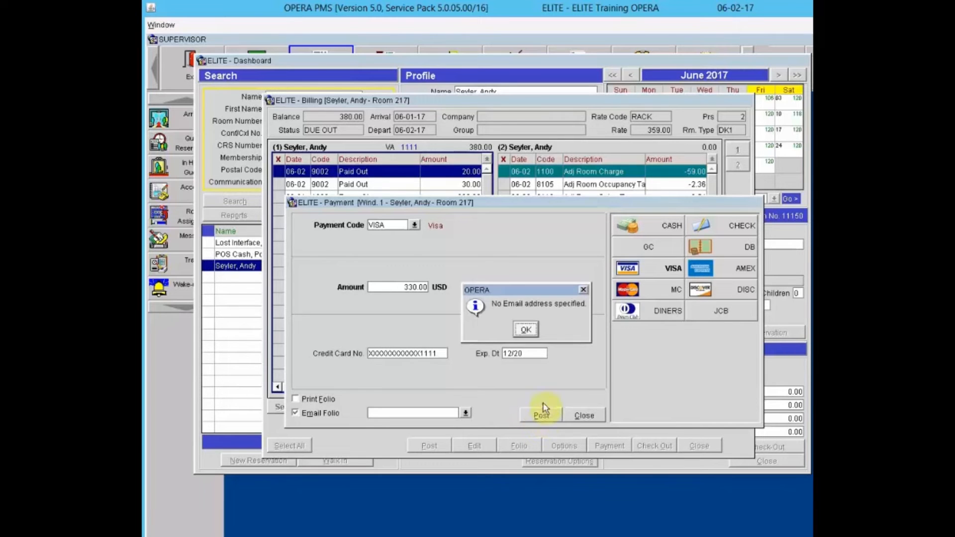
left_click(522, 332)
left_click(314, 412)
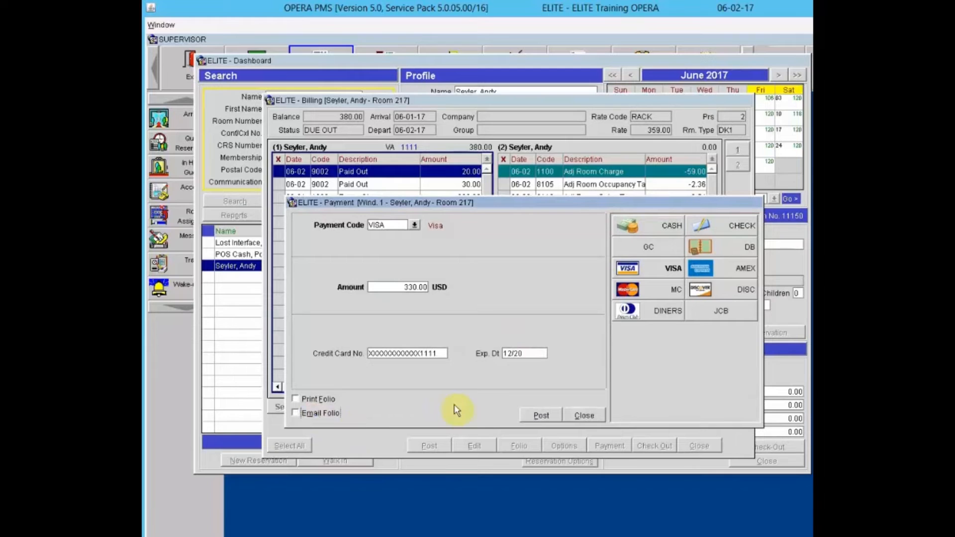
left_click(539, 416)
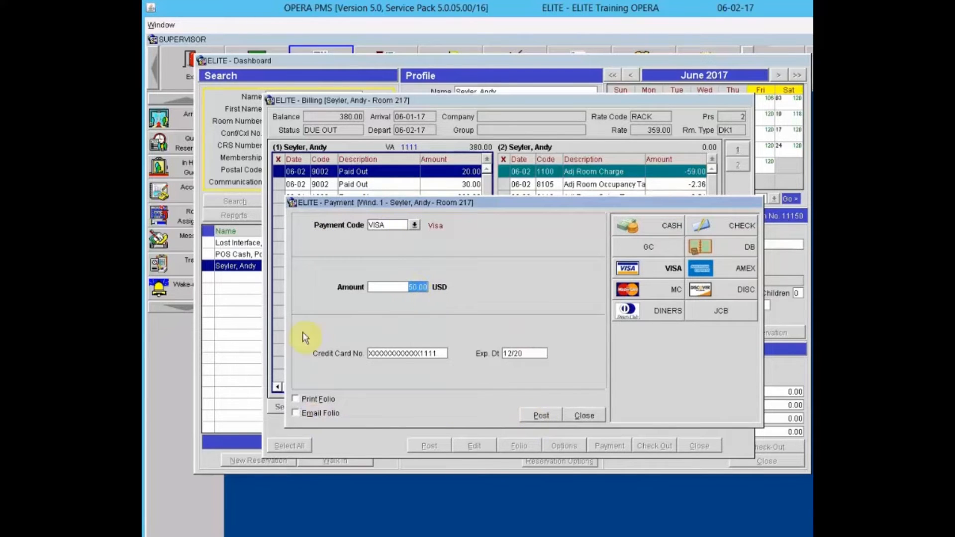
left_click(585, 416)
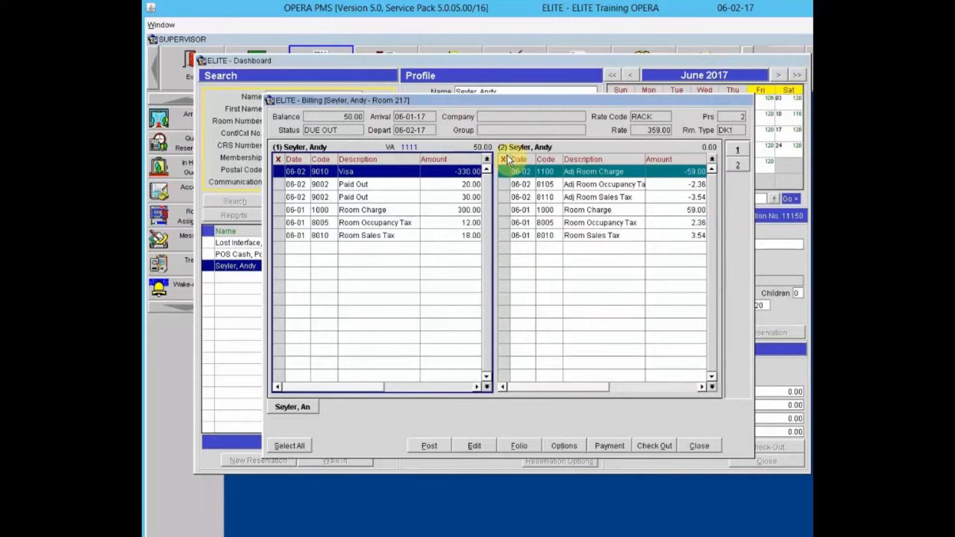
left_click(655, 446)
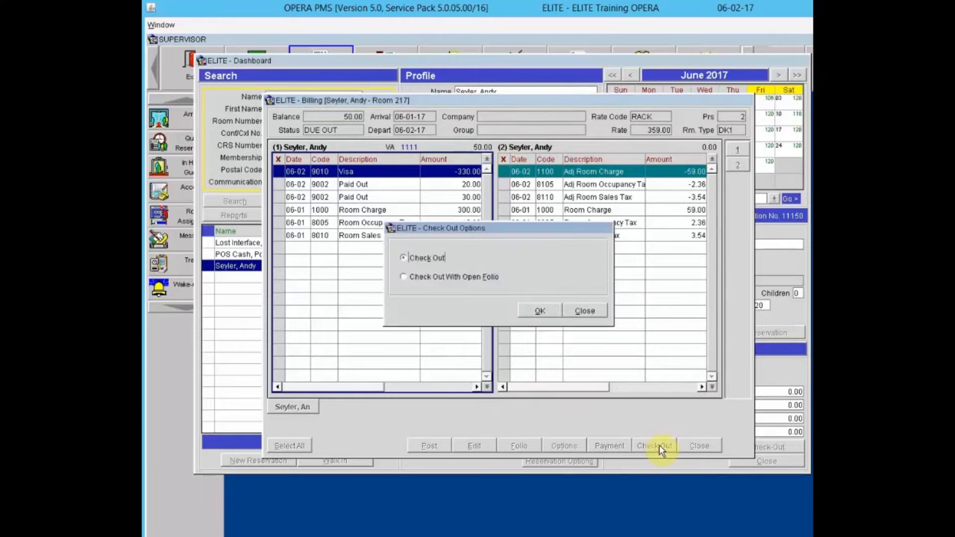
- Pay the remaining 50.00 by CASH with 60.00 received, acknowledging 10.00 change due
left_click(540, 312)
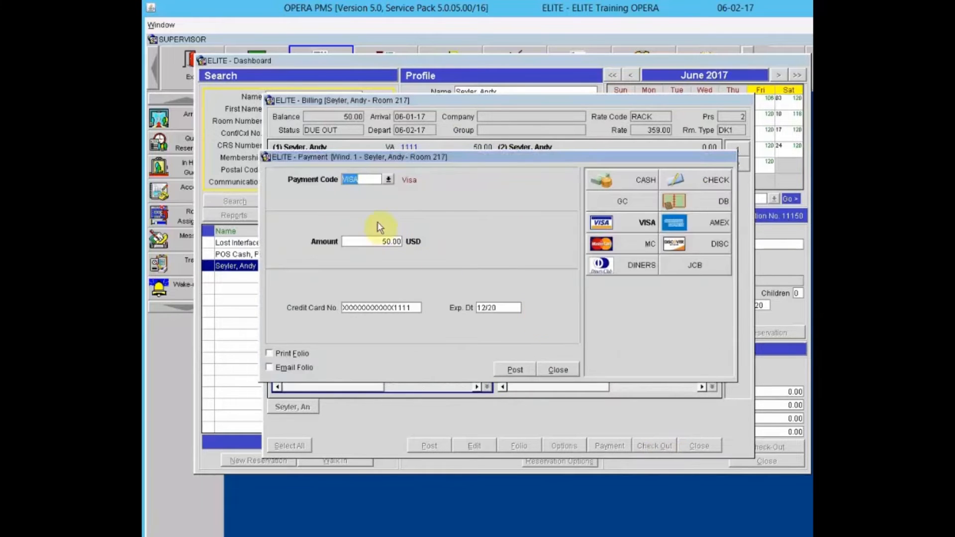
left_click(629, 179)
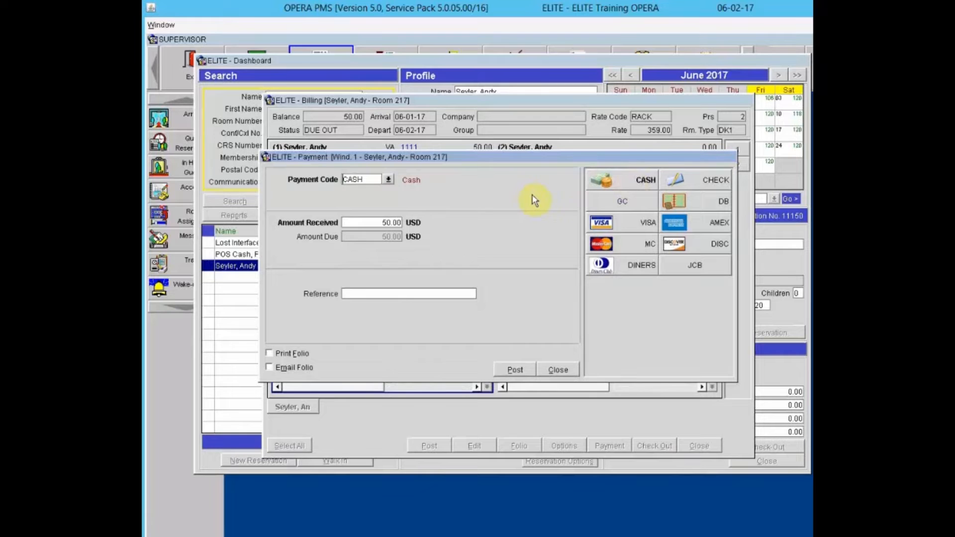
key("Tab")
type("60.00")
left_click(517, 371)
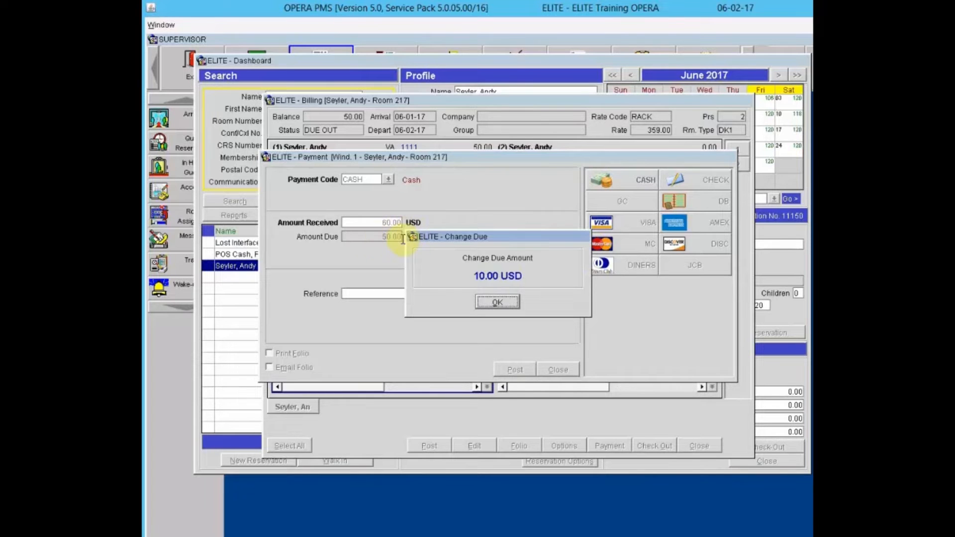
left_click(501, 300)
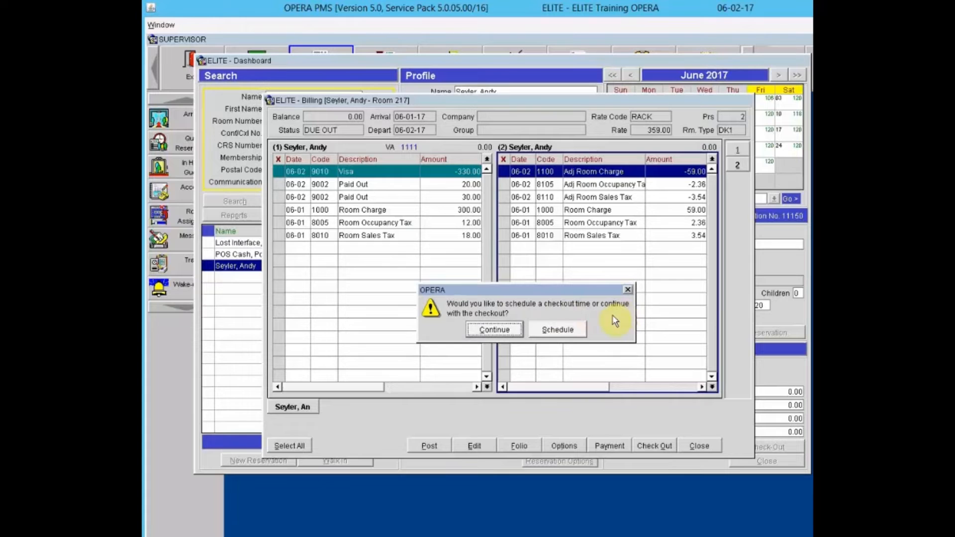
- Continue the checkout now for room 217's guest and close the Billing window
left_click(510, 331)
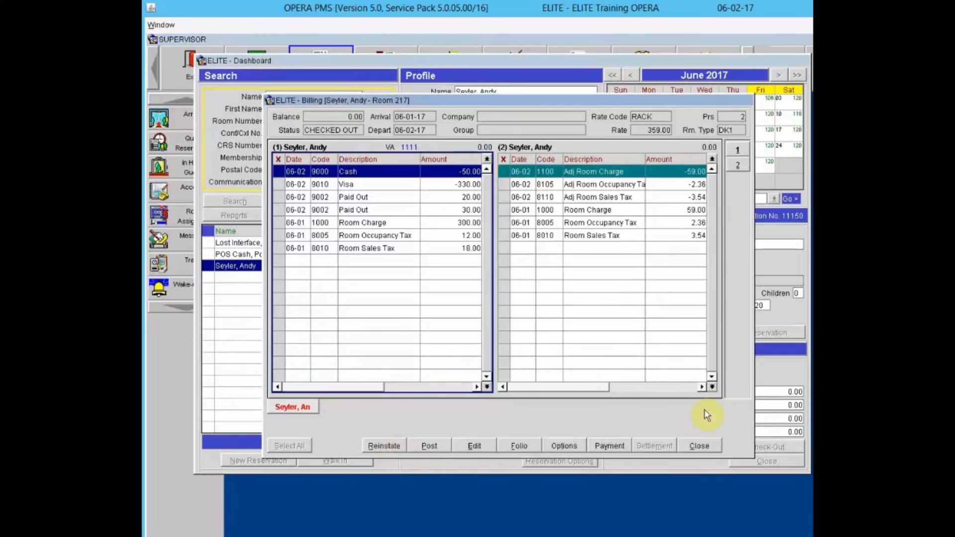
left_click(703, 446)
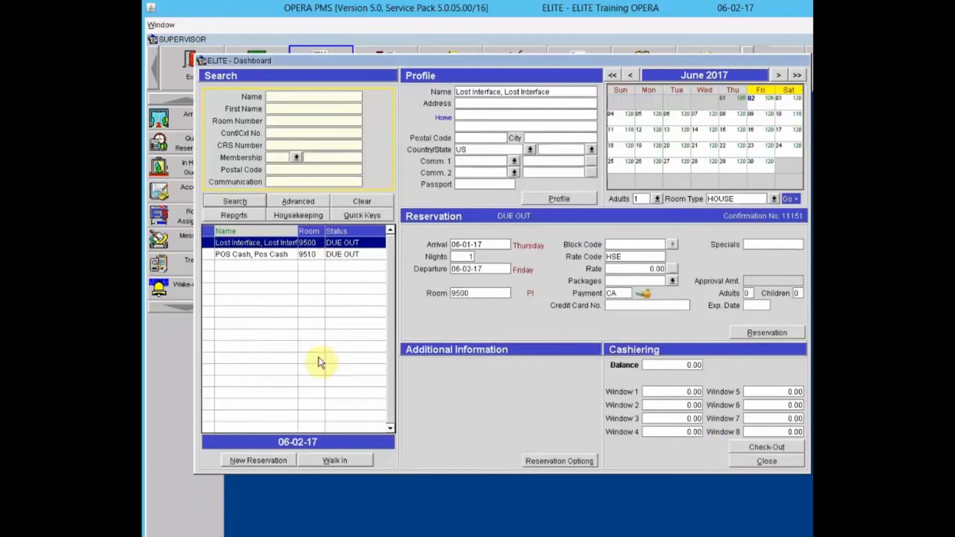
- Run an advanced Checked Out search and view room 217's CHECKED OUT reservation in the results
left_click(308, 204)
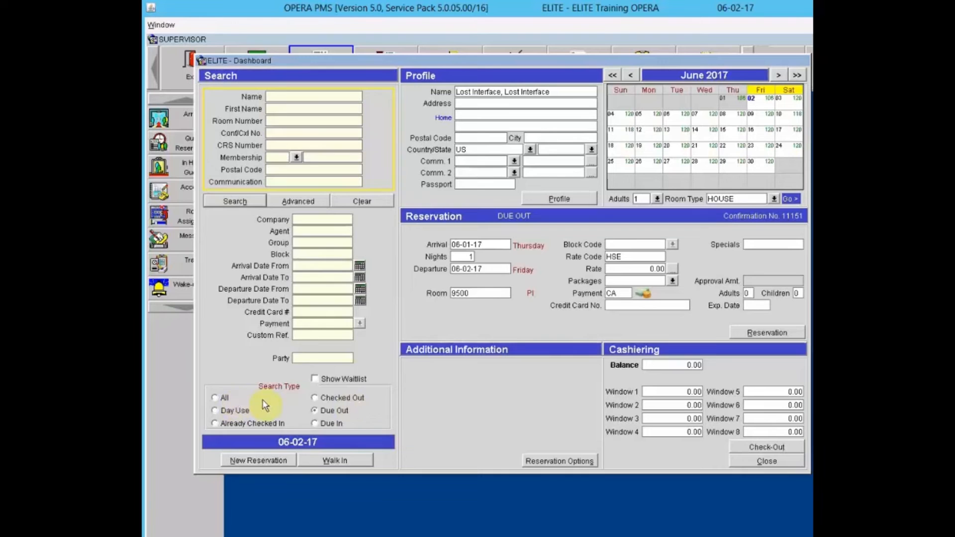
left_click(316, 396)
left_click(245, 203)
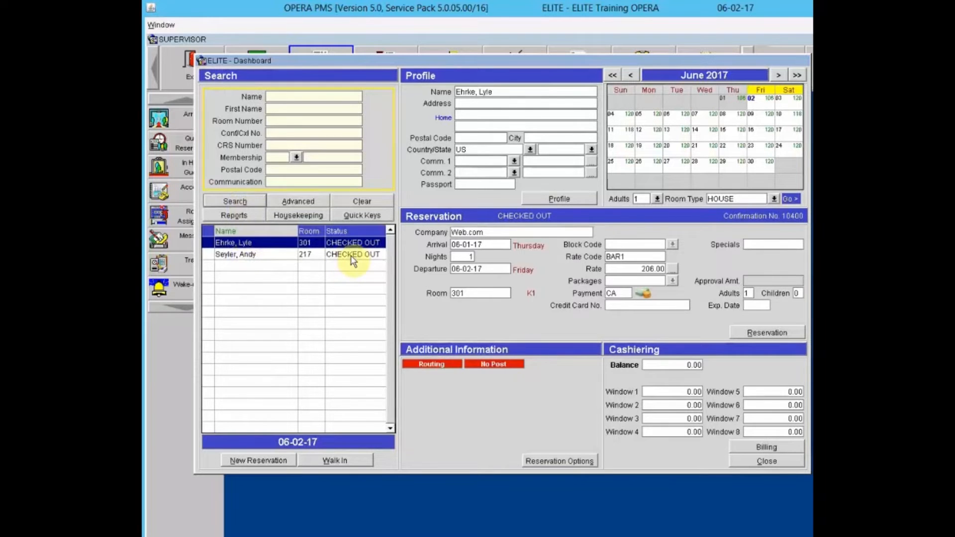
left_click(283, 258)
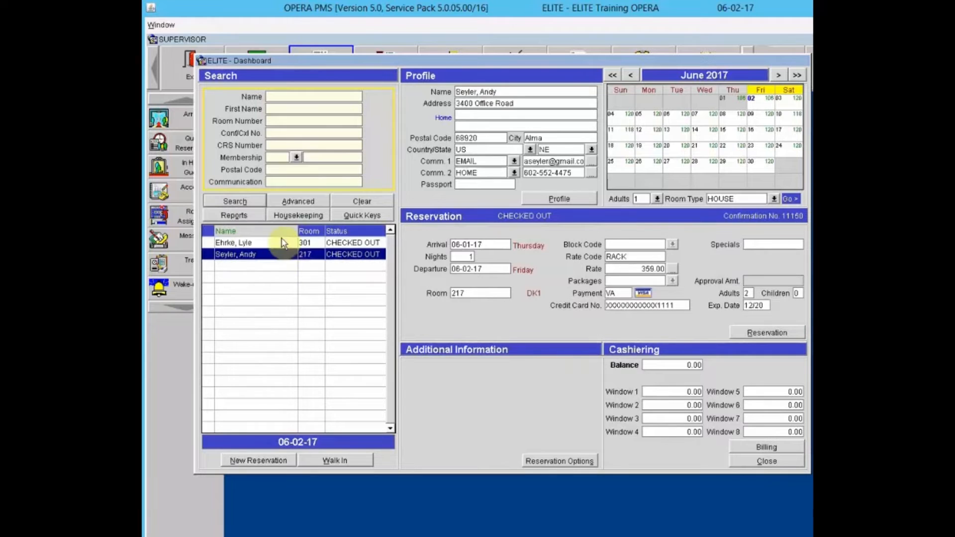
left_click(279, 242)
left_click(273, 256)
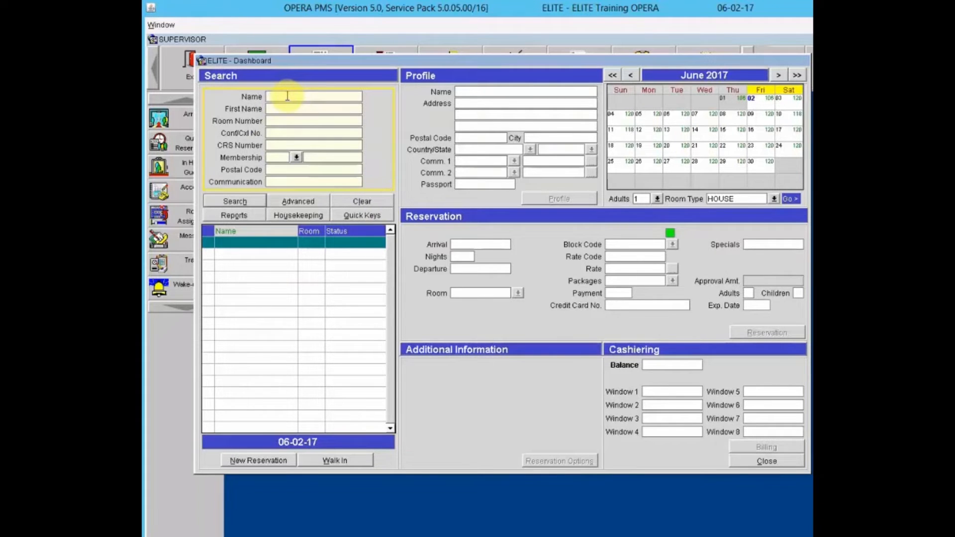
- Search the name 'long', select the room 202 checked-in reservation and review its routing instructions
type("long")
left_click(232, 202)
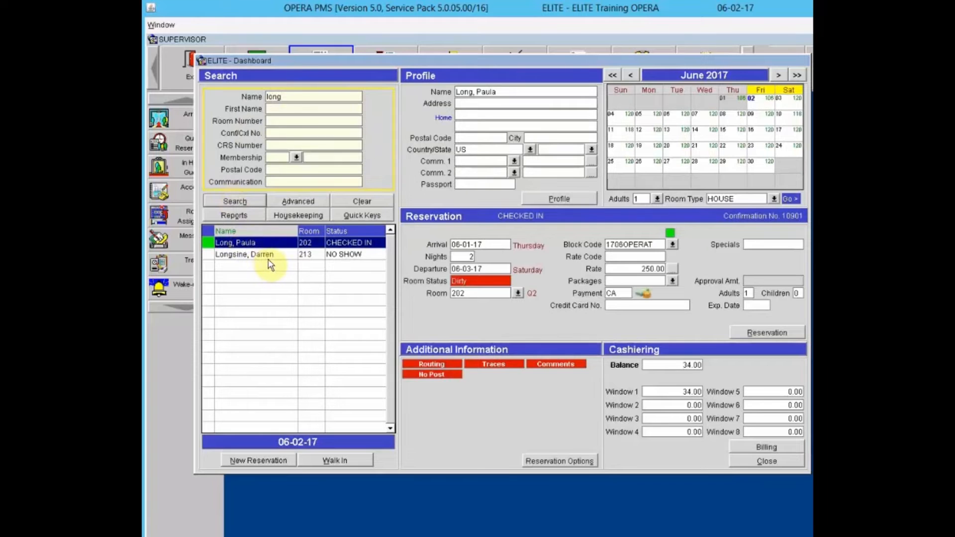
left_click(296, 255)
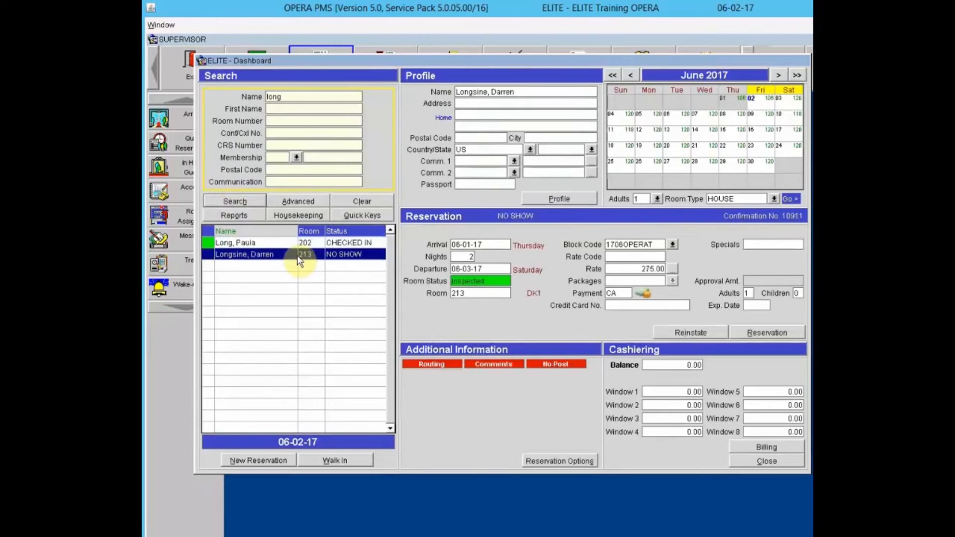
left_click(264, 245)
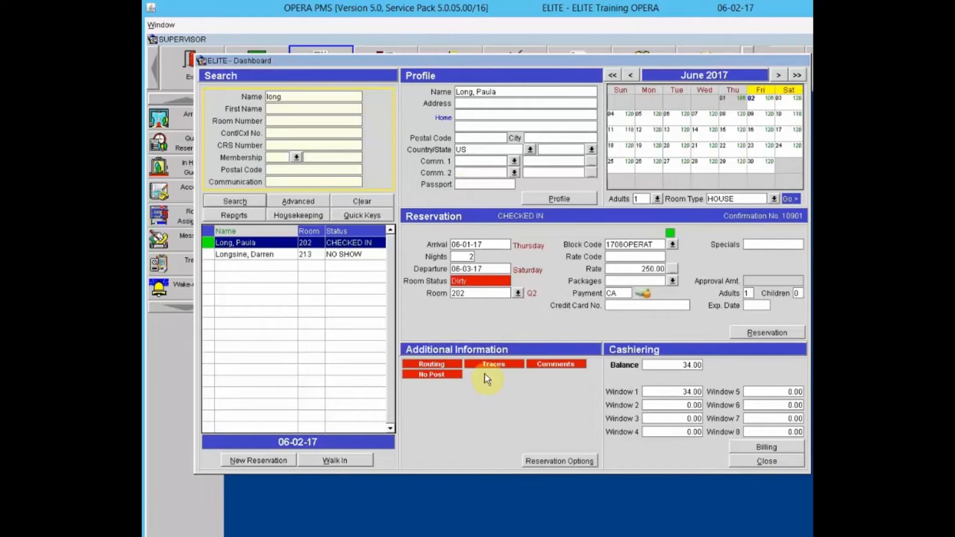
left_click(444, 364)
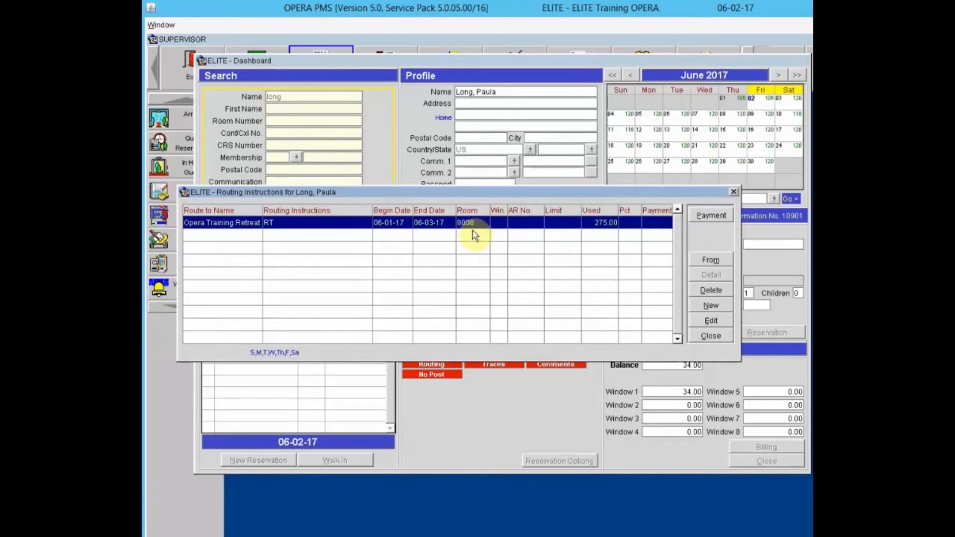
left_click(710, 336)
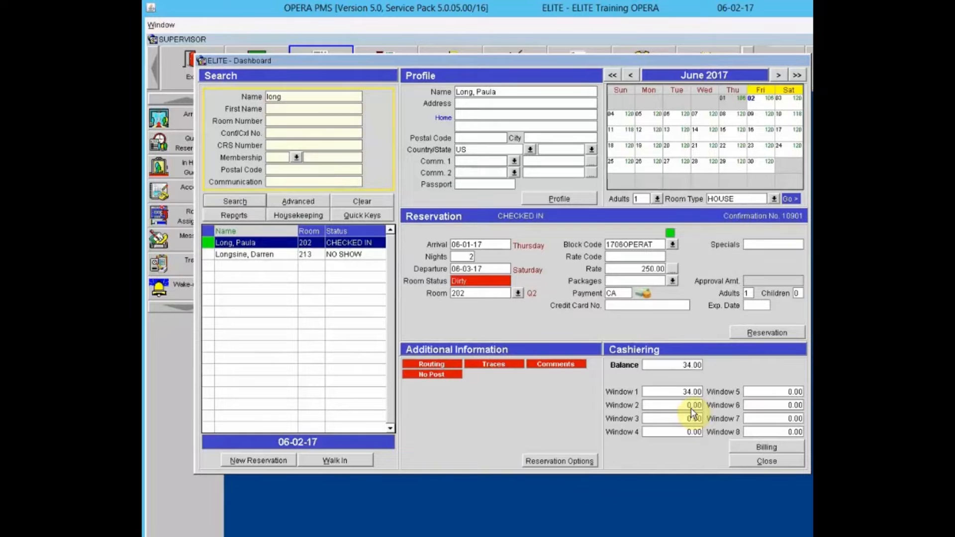
- Open billing for room 202 and log in with the cashier password
left_click(767, 447)
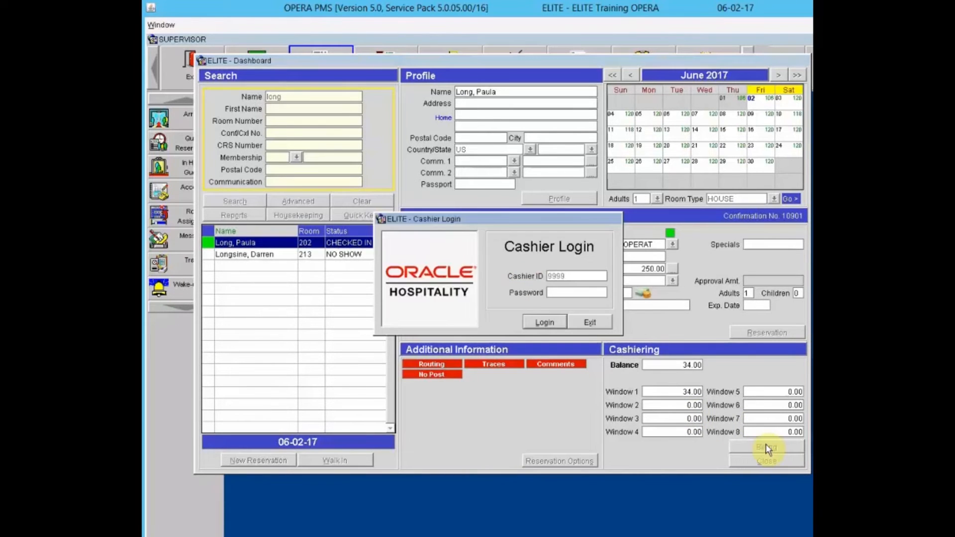
type("************")
key("Return")
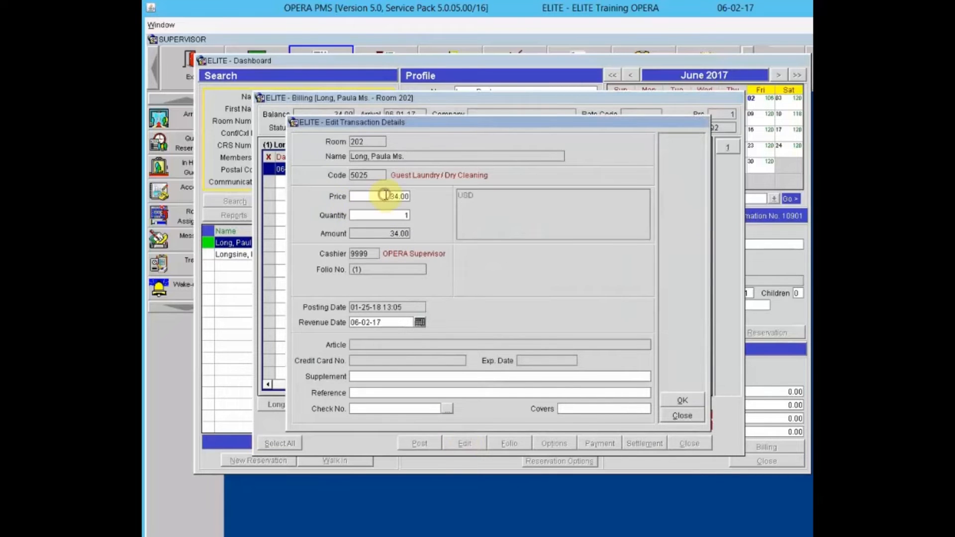
- Change room 202's Guest Laundry / Dry Cleaning price from 34.00 to 24.00 and save it
left_click_drag(382, 197, 438, 202)
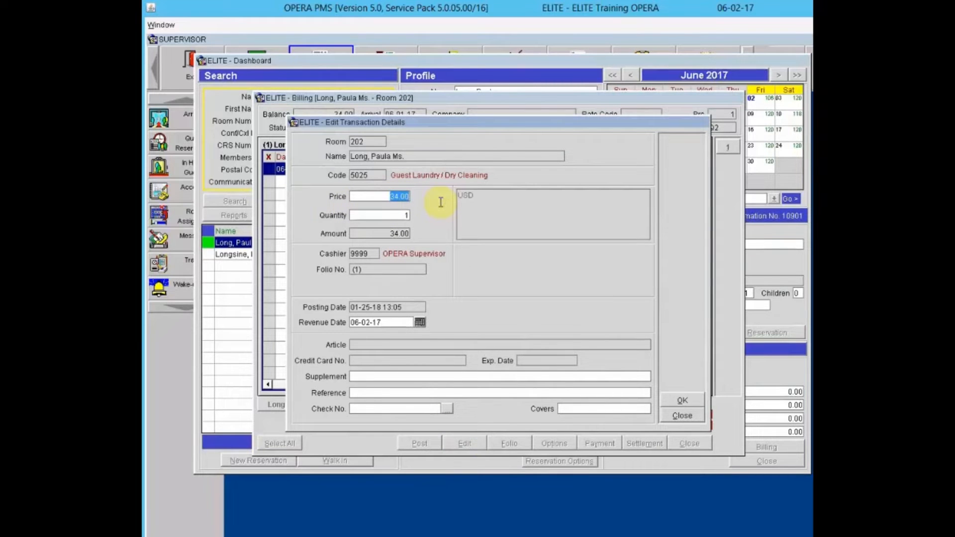
type("24.00")
key("Tab")
key("Tab")
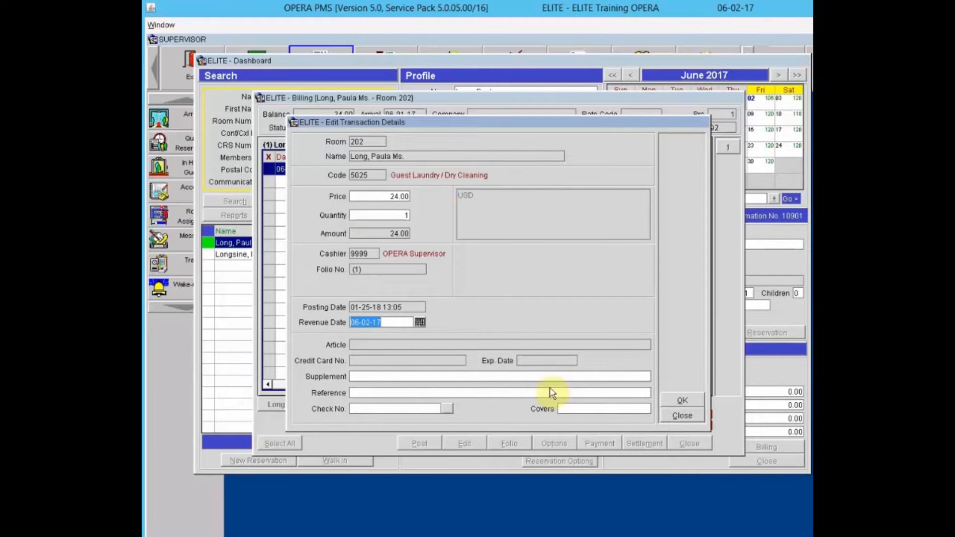
left_click(683, 403)
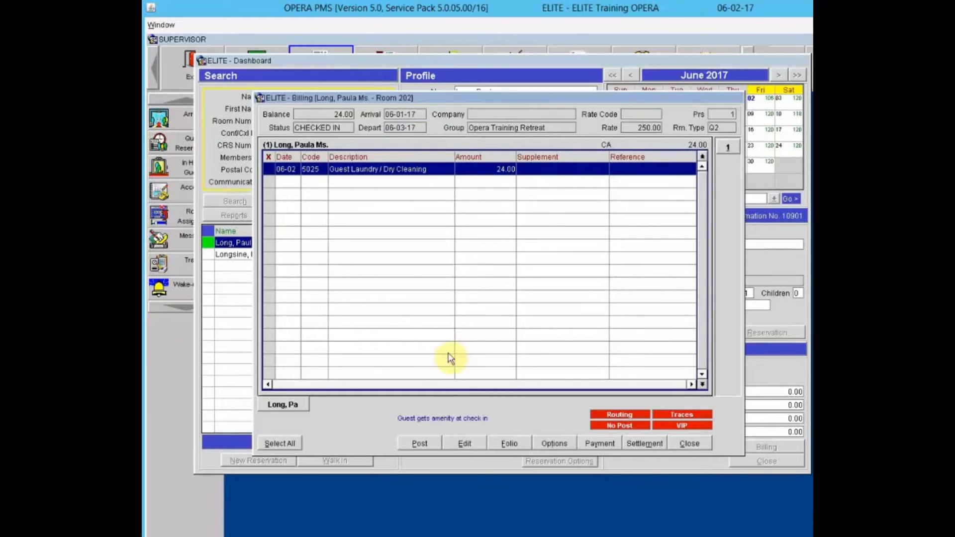
left_click(649, 444)
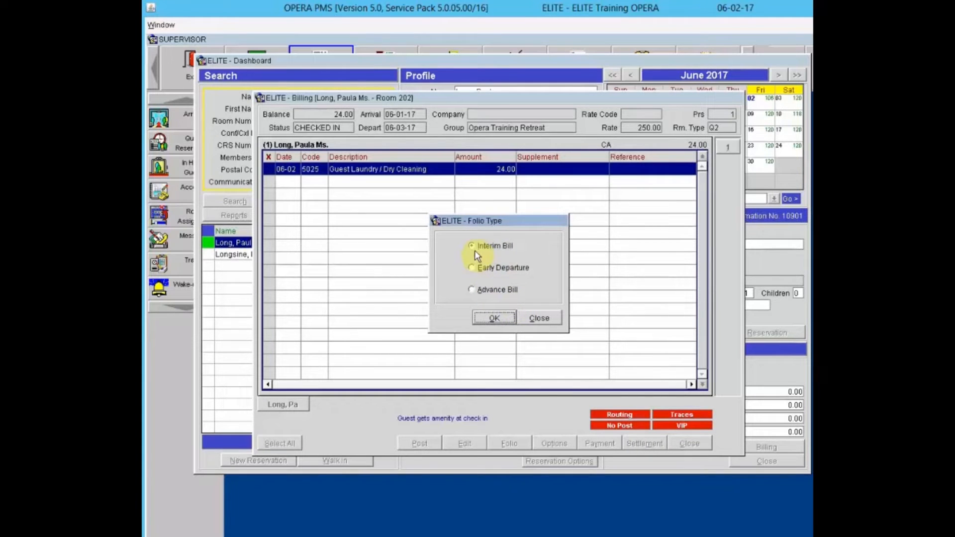
left_click(490, 314)
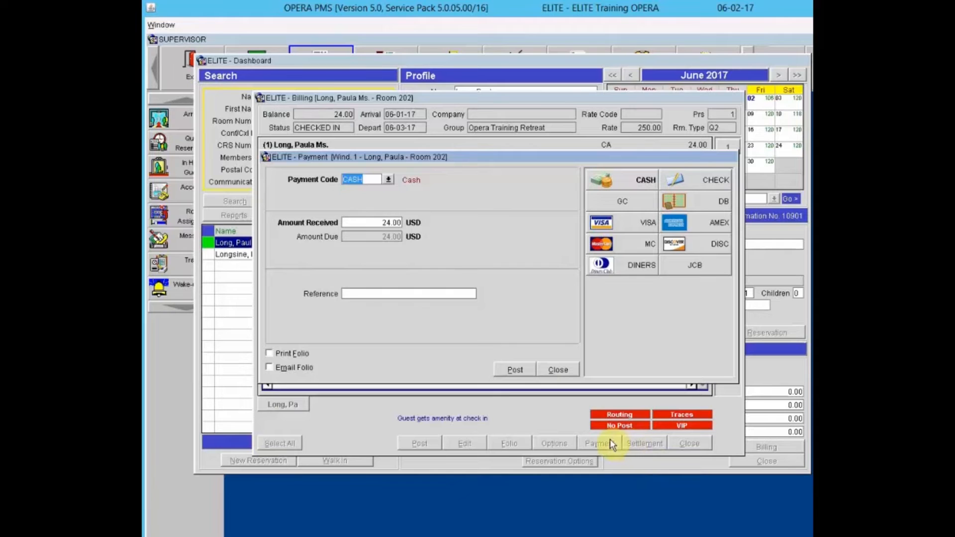
left_click(559, 370)
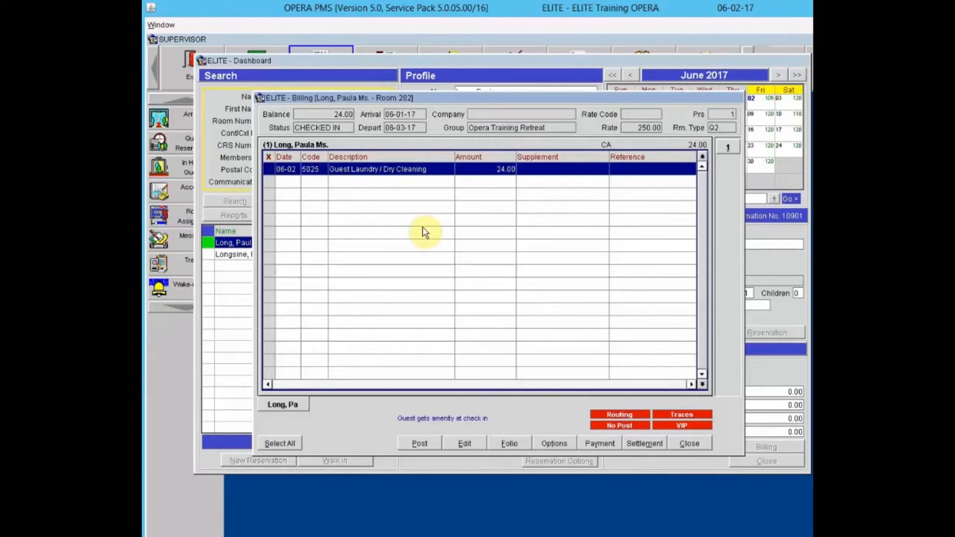
- Start settling room 202's bill with Advance Bill as the folio type
left_click(653, 444)
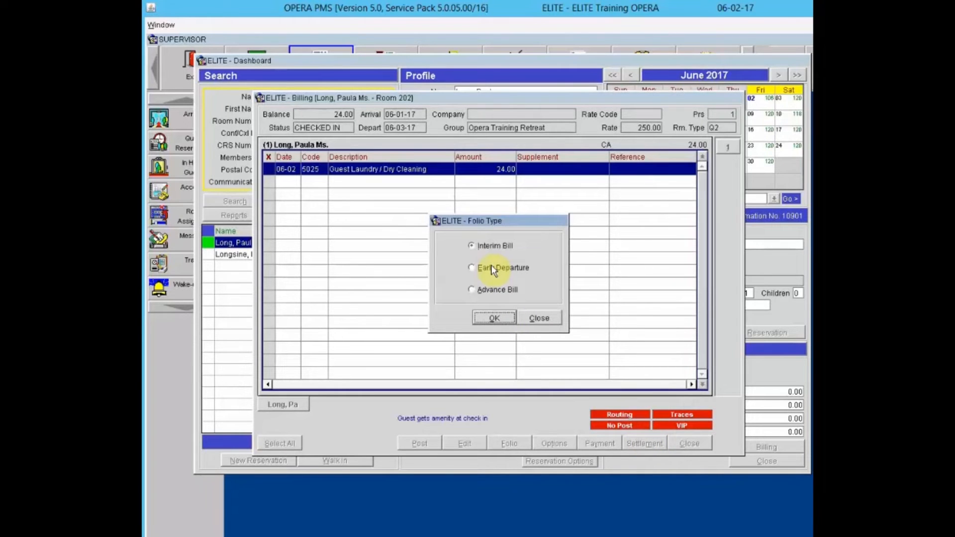
left_click(493, 290)
left_click(494, 318)
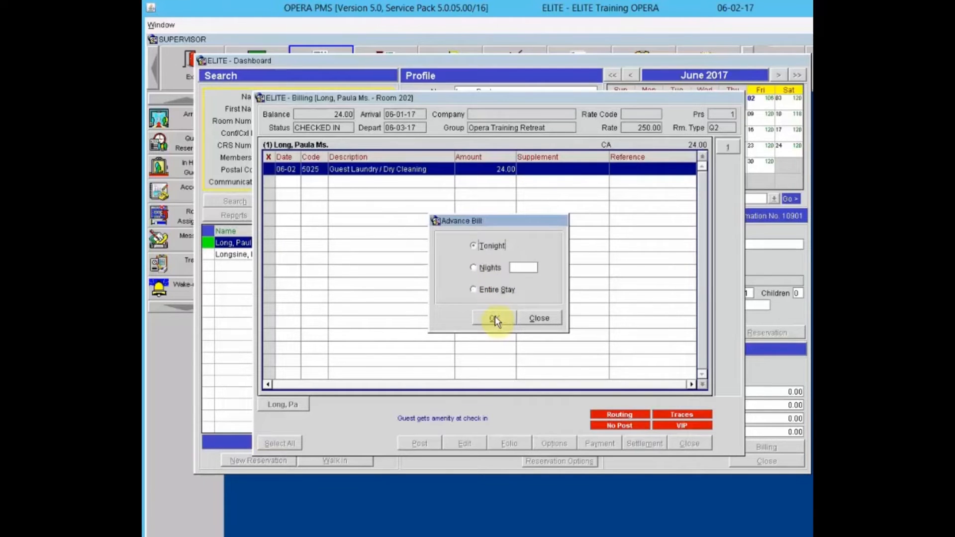
- Pick Nights, then Entire Stay as the advance billing period
left_click(490, 269)
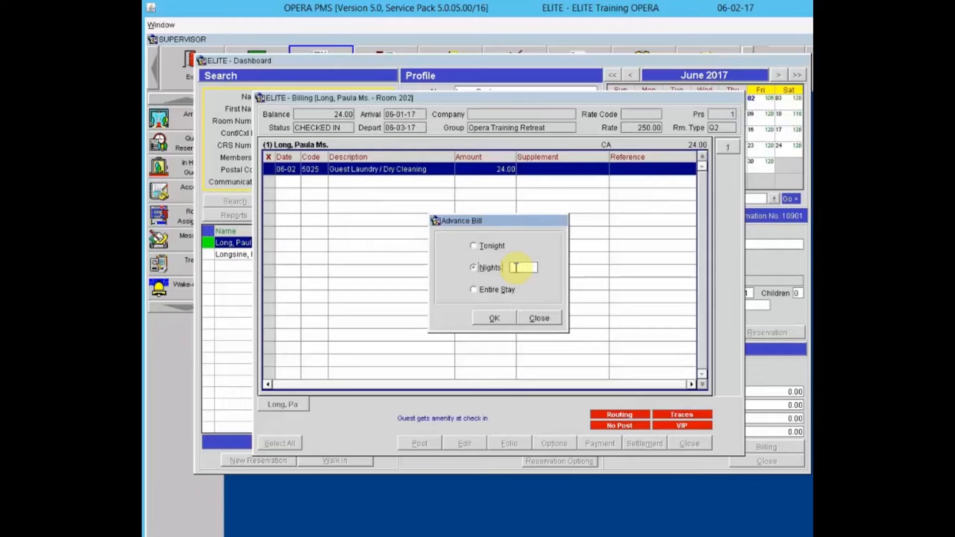
left_click(474, 290)
- Back out of the advance bill period and settle as Early Departure with a regular check-out
left_click(540, 318)
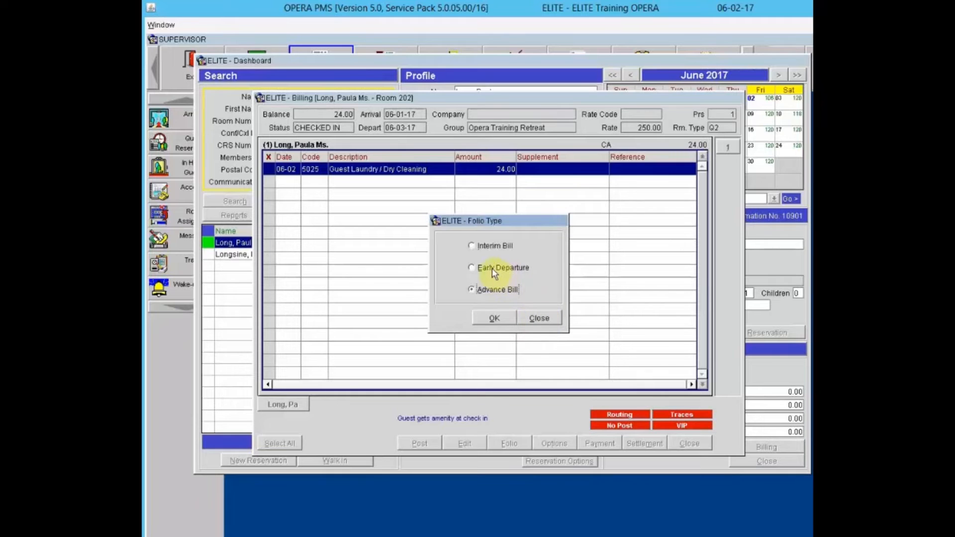
left_click(494, 319)
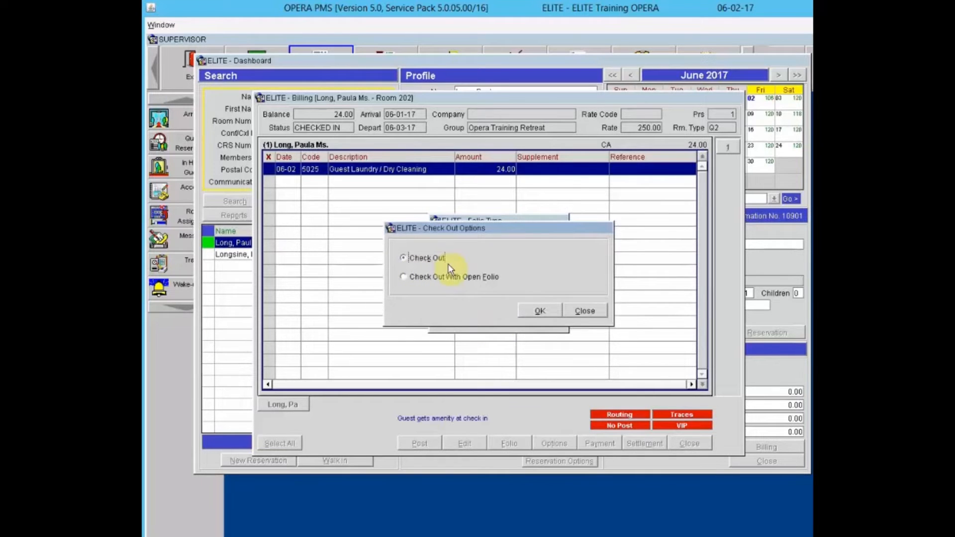
left_click(541, 311)
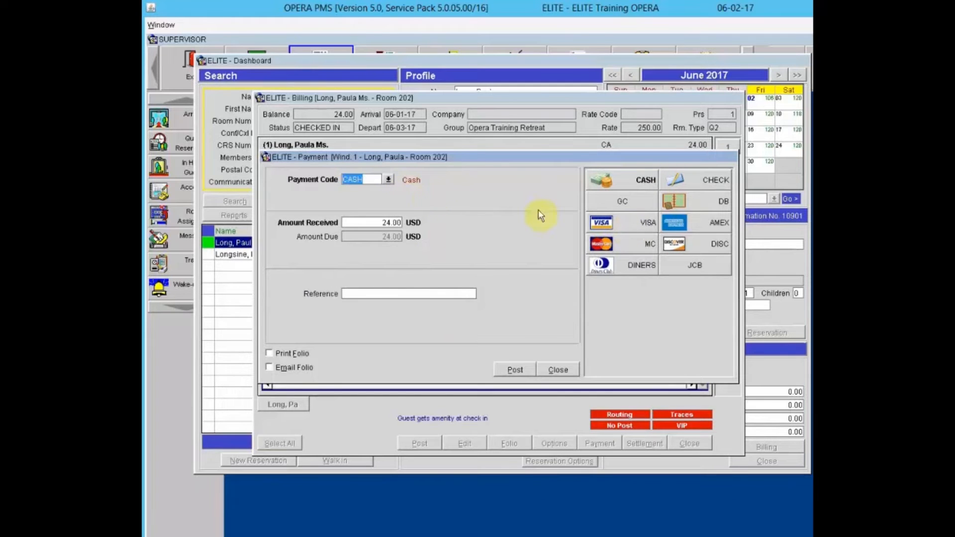
- Post a 24.00 Visa payment using the card number and expiry date, dismissing the card-type warning
left_click(608, 223)
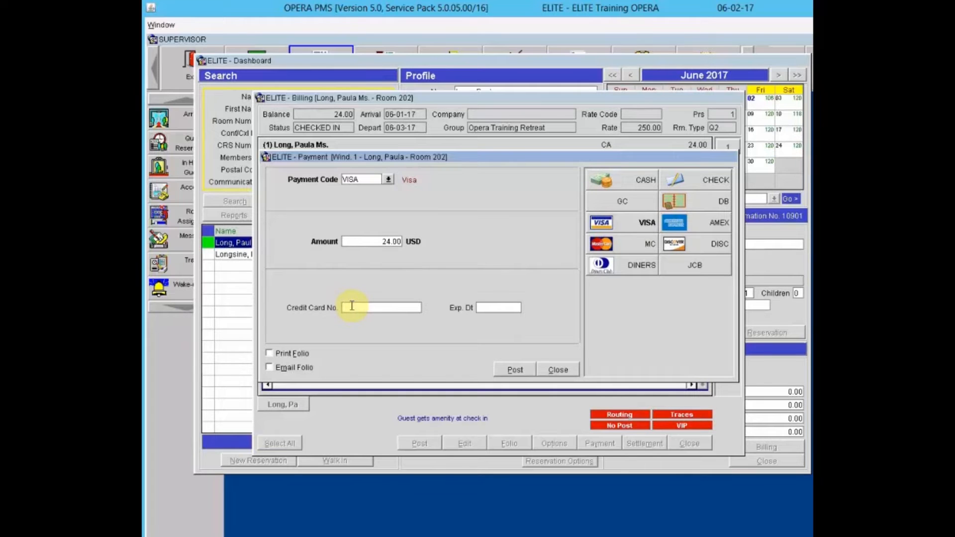
type("4444333322221111")
key("Tab")
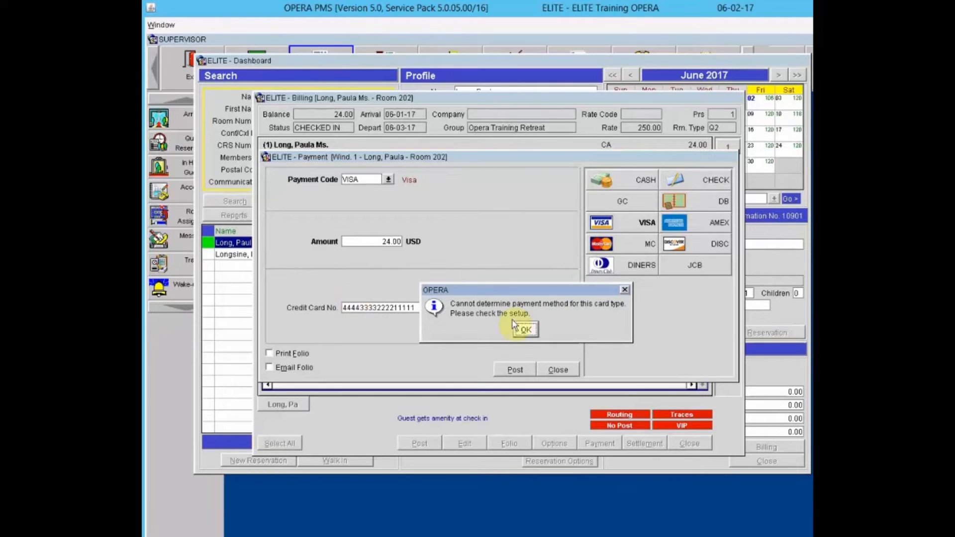
left_click(527, 330)
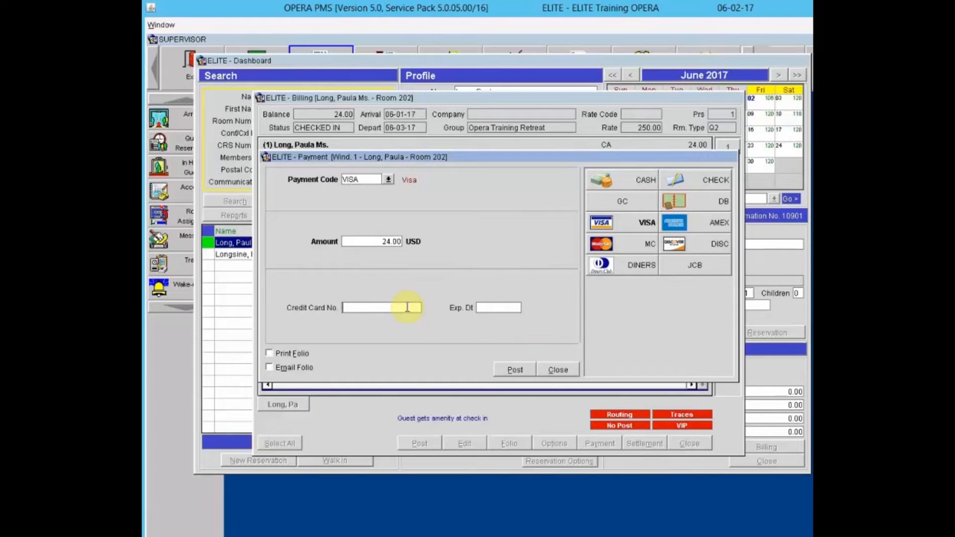
type("444433332222111112/20")
key("Tab")
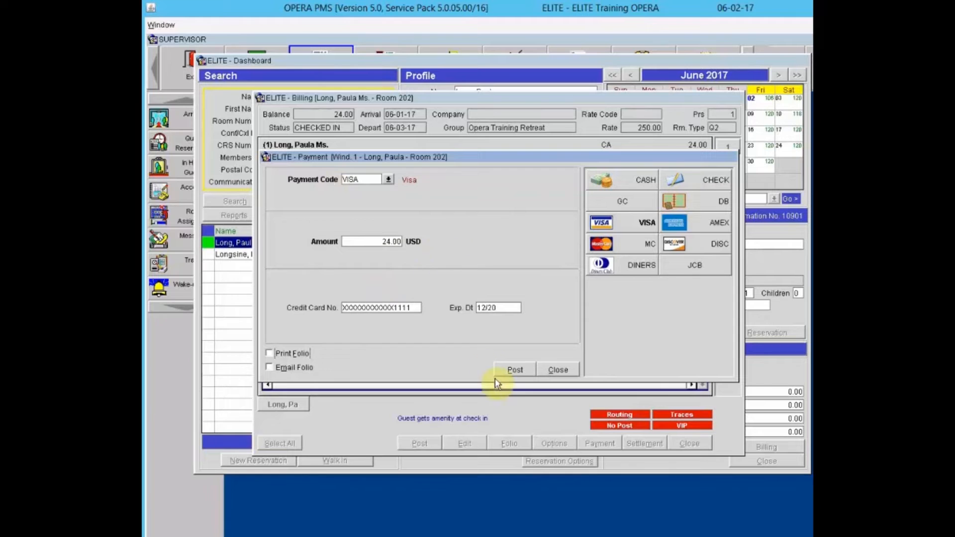
left_click(513, 372)
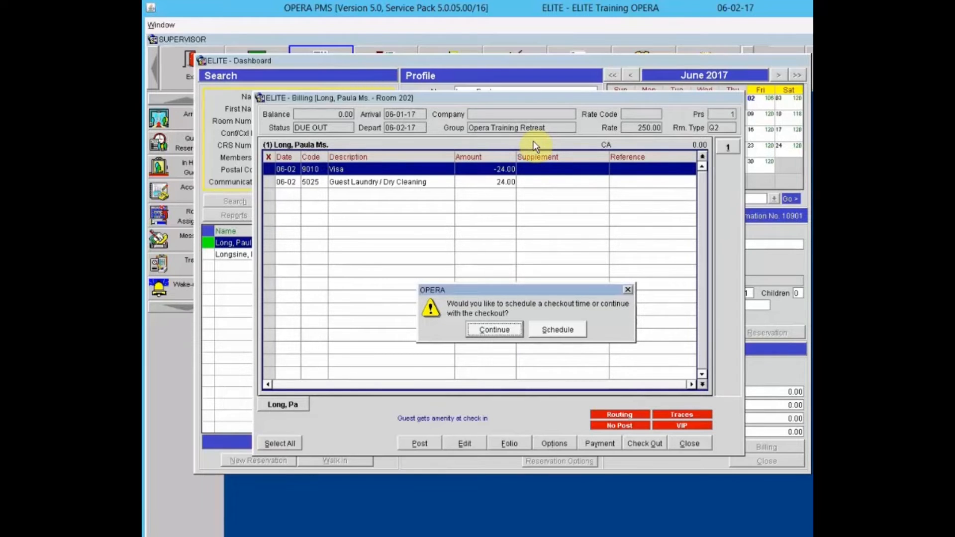
- Schedule the guest's check-out for 13:00 and close the Room 202 billing window
left_click(558, 330)
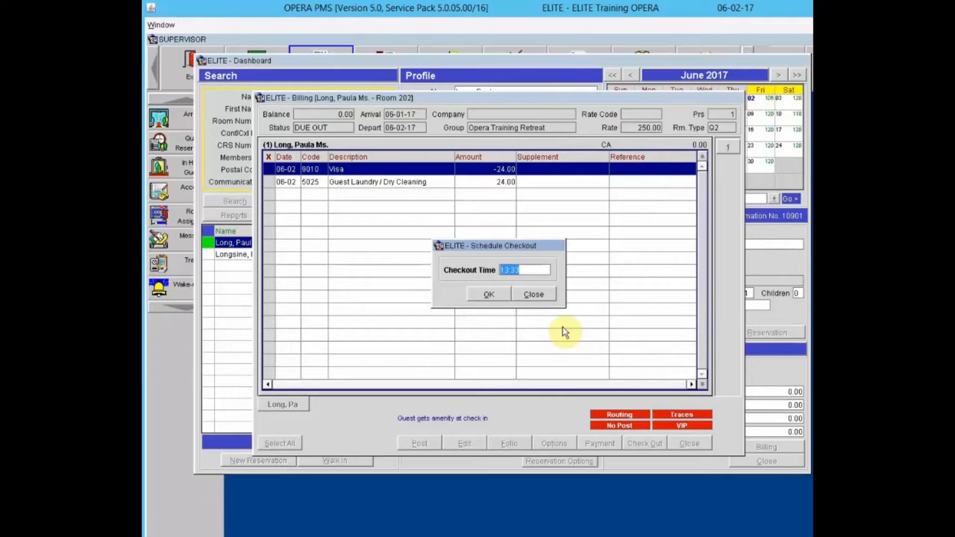
type("13:00")
key("Tab")
left_click(494, 295)
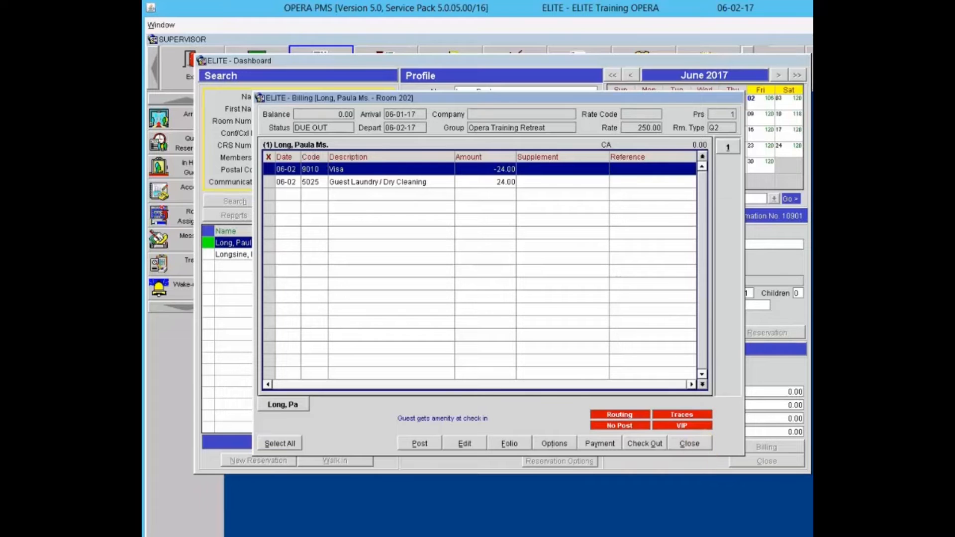
left_click(689, 443)
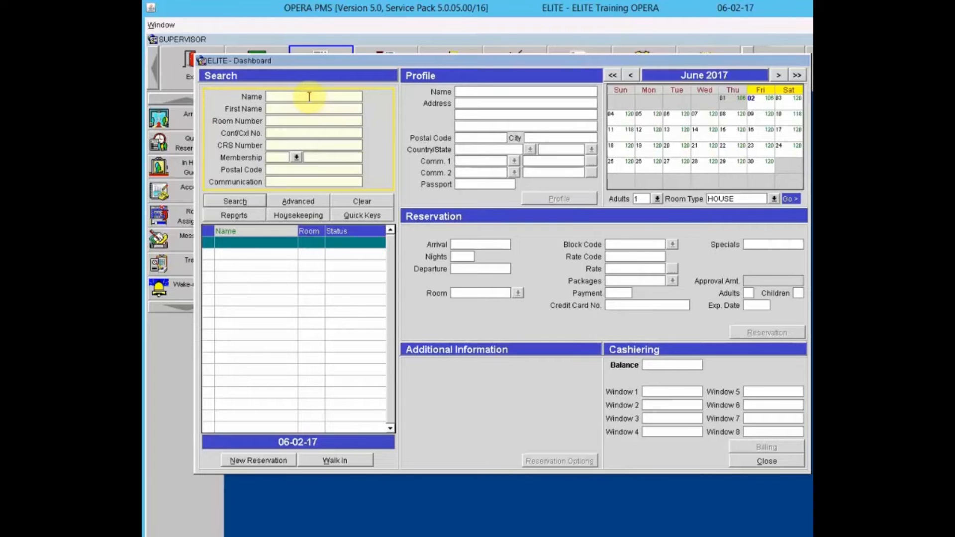
- Search by the guest's surname to find the checked-in room 117 reservation
type("hartman")
left_click(228, 201)
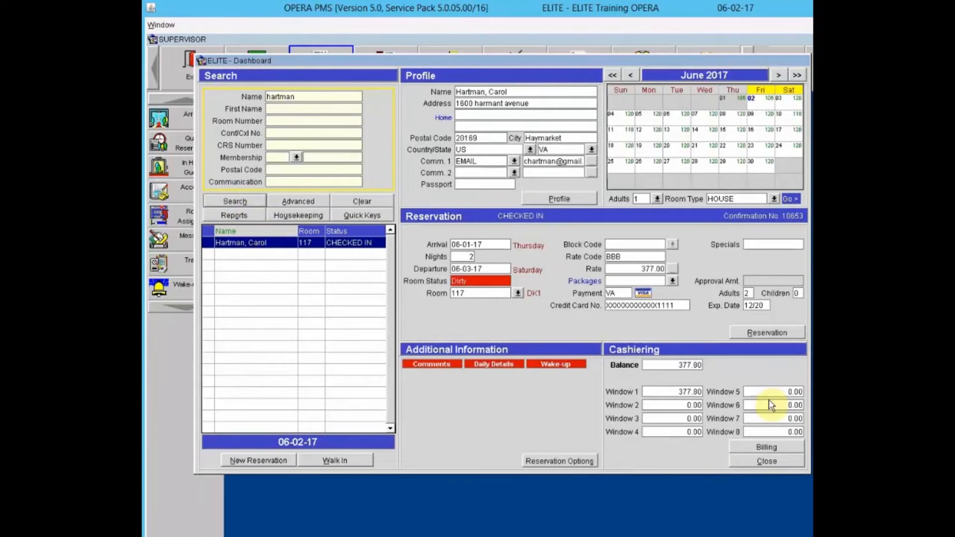
- Open room 117's billing and log in as cashier, retrying after the incorrect-password error
left_click(768, 446)
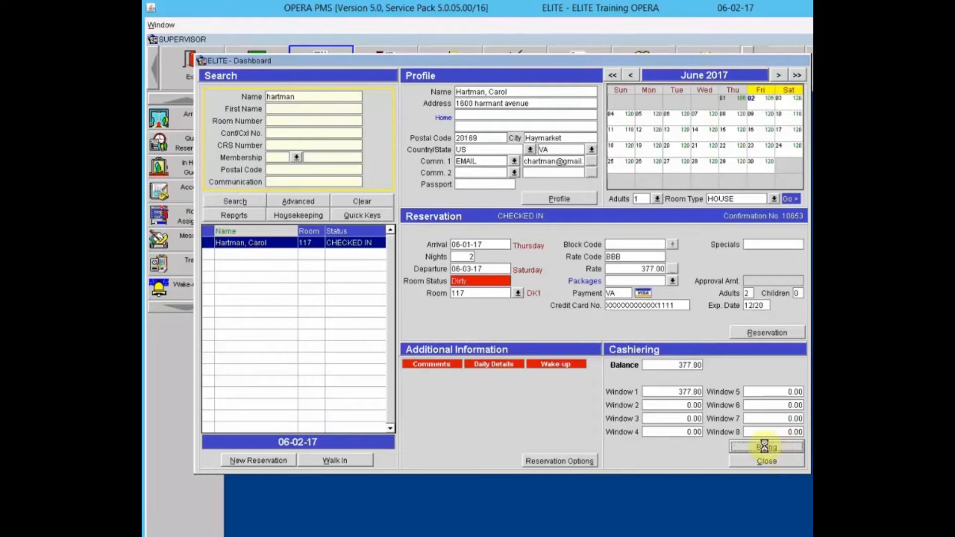
type("*********")
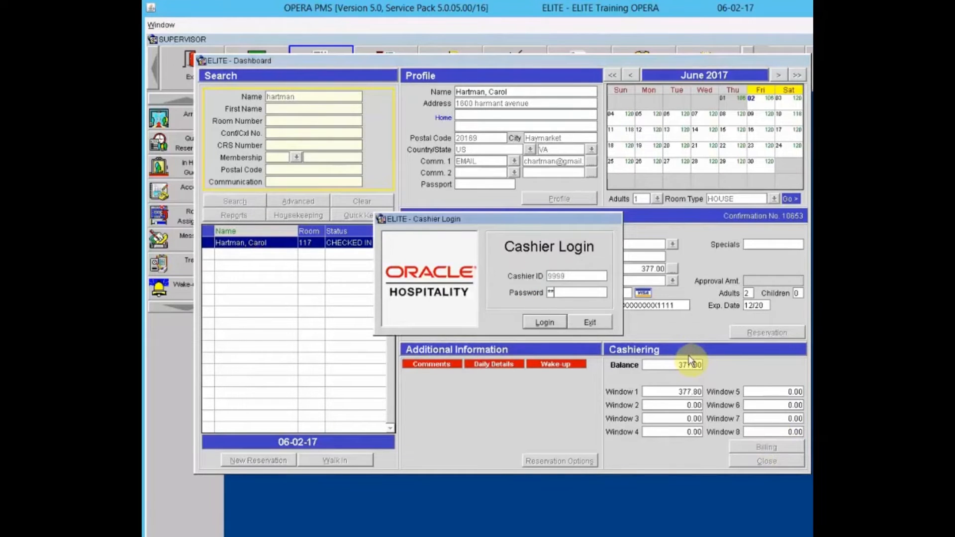
type("***")
key("Return")
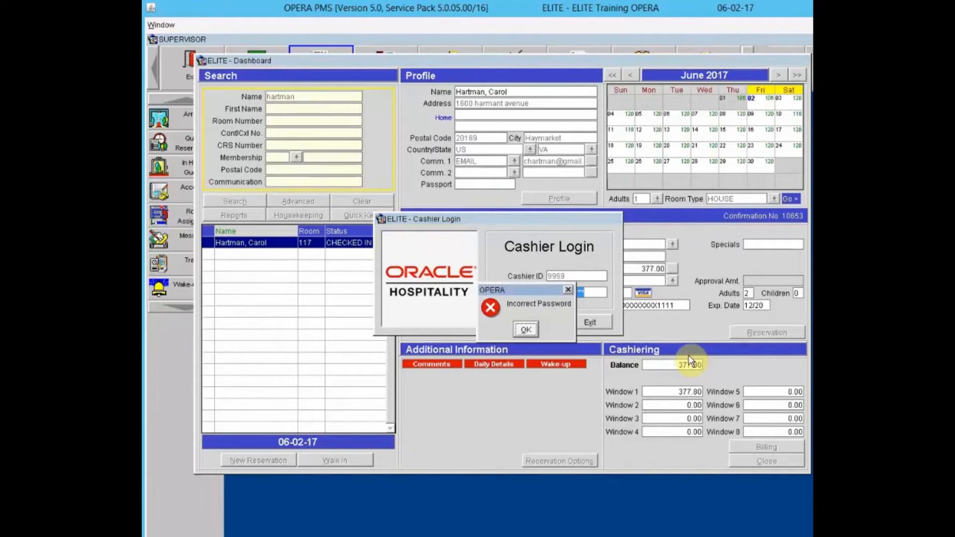
left_click(528, 330)
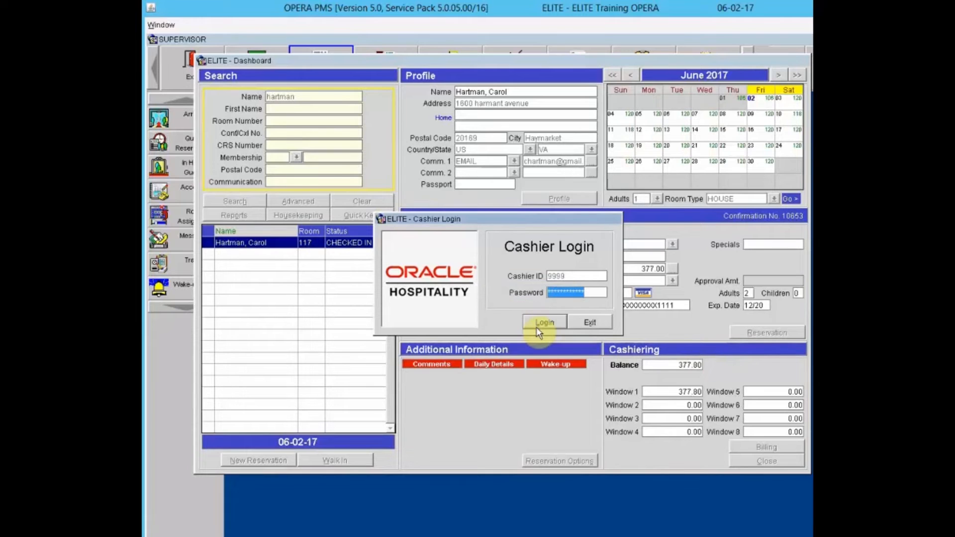
type("*************")
left_click(538, 329)
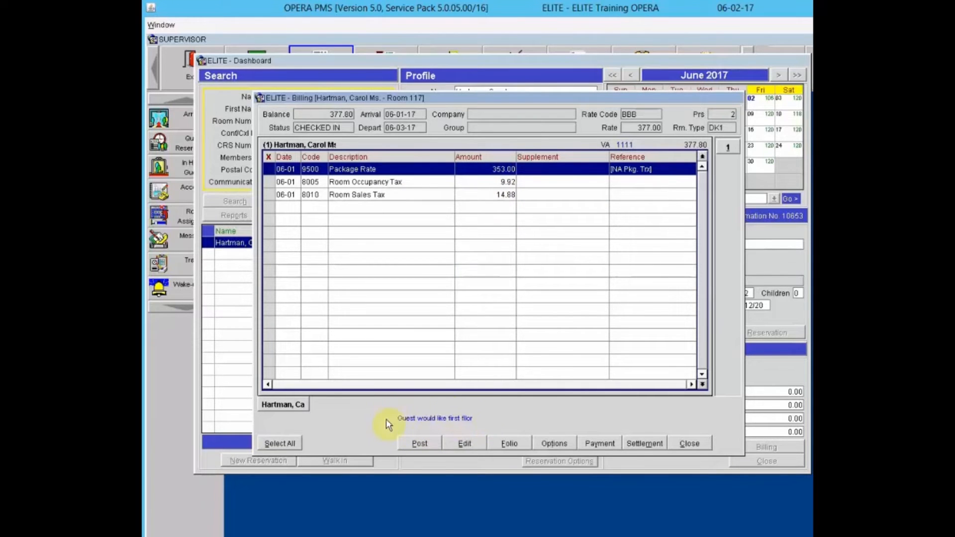
- View the 'Guest would like first floor' reservation comment twice, closing it each time
left_click(452, 418)
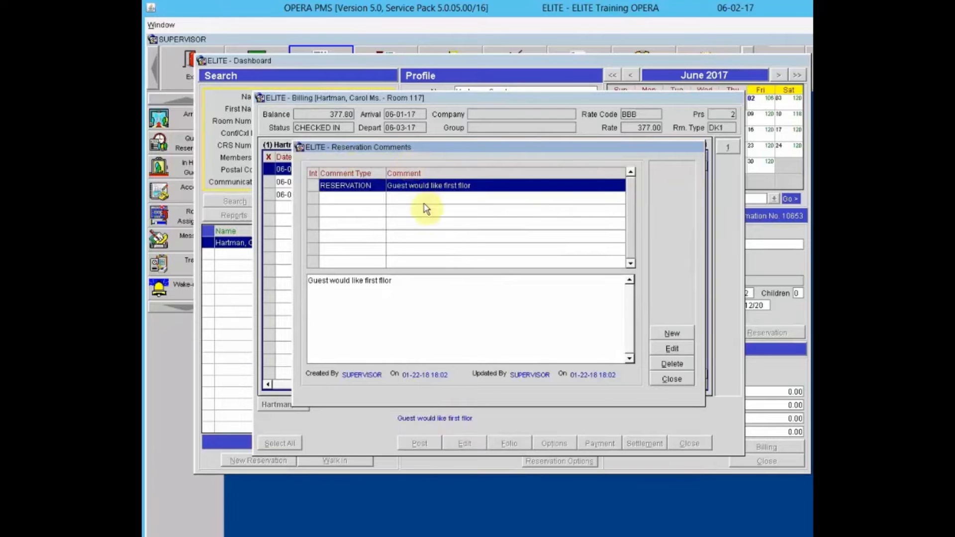
left_click(673, 380)
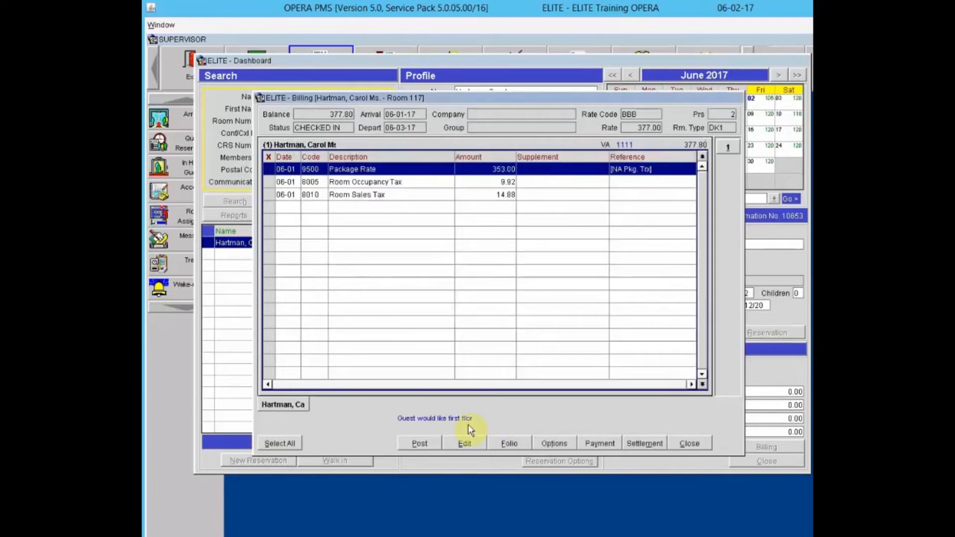
left_click(454, 418)
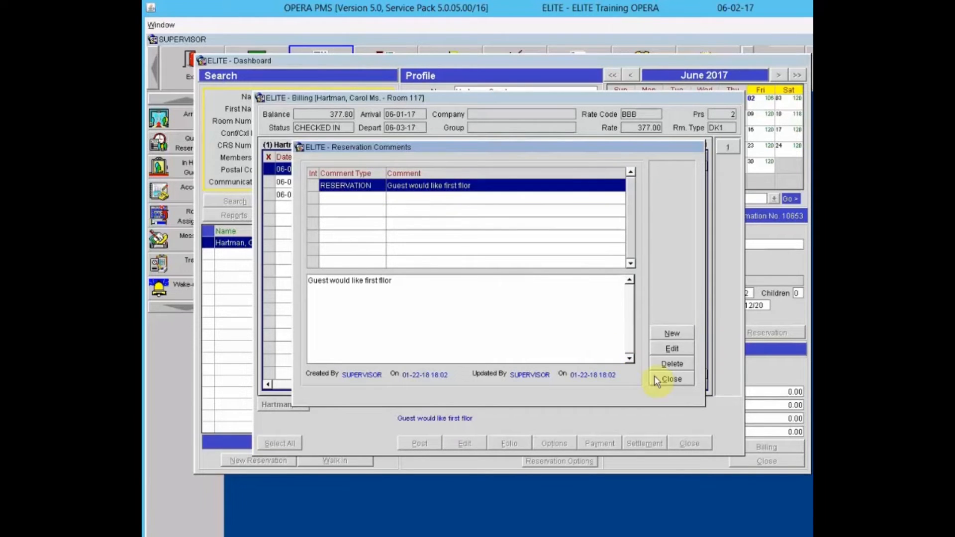
left_click(680, 379)
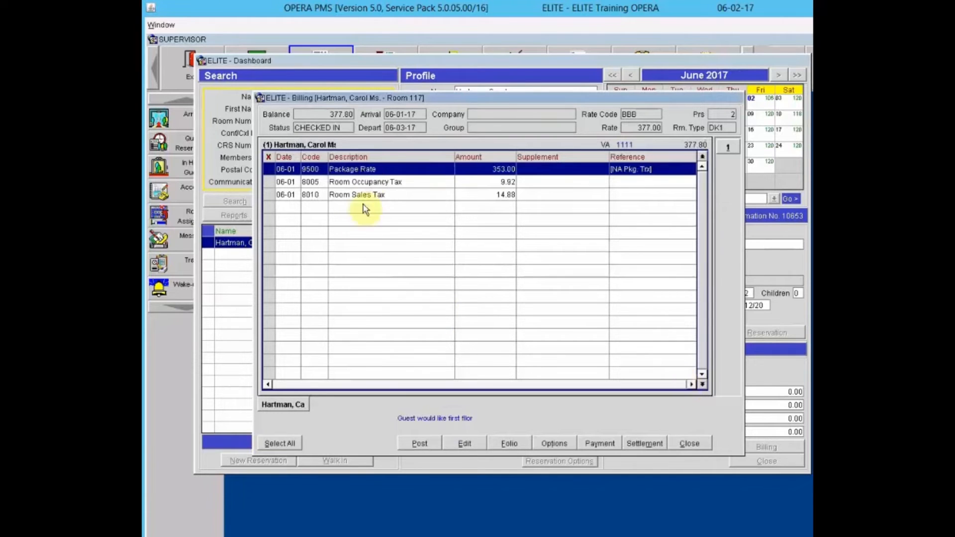
- From Billing Options, review the linked CWT Travel agent profile and confirm the link
left_click(547, 443)
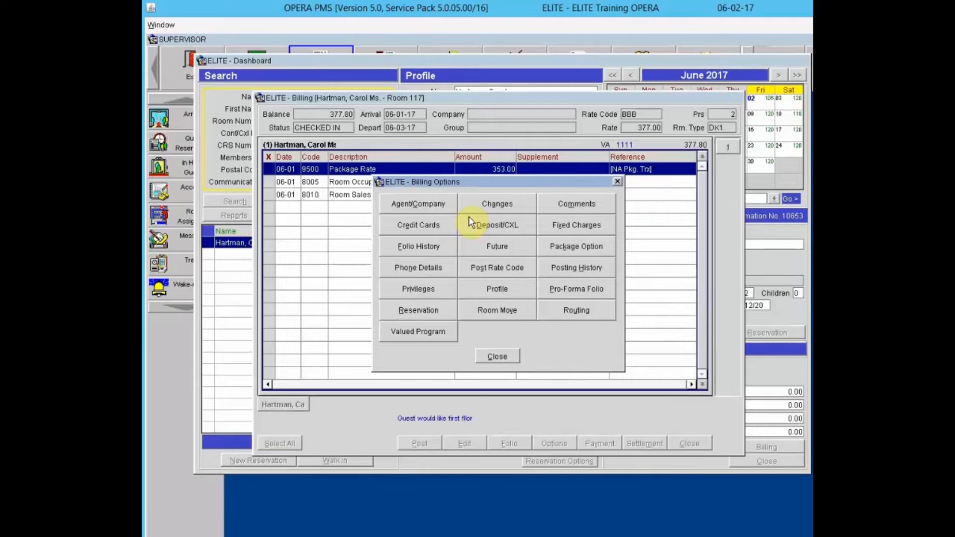
left_click(422, 204)
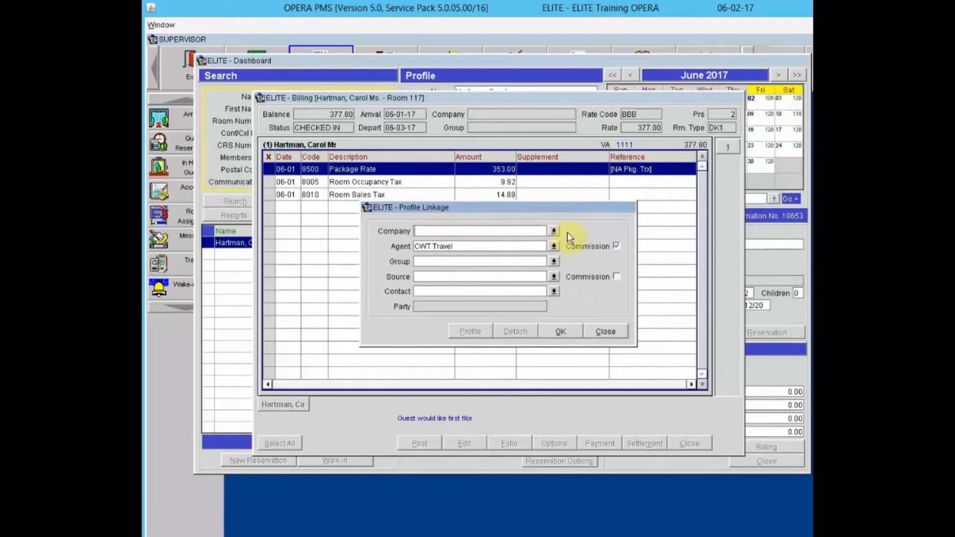
left_click(569, 332)
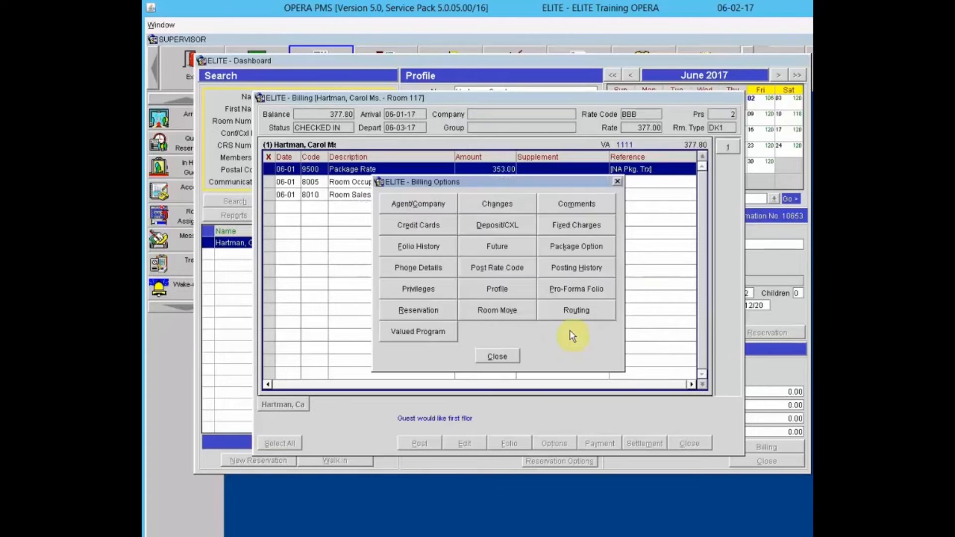
left_click(483, 212)
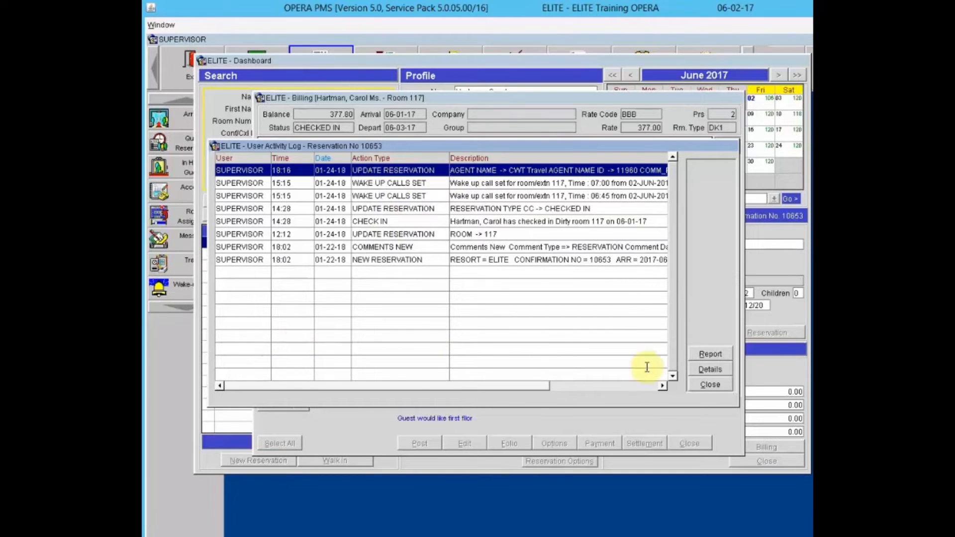
left_click(710, 384)
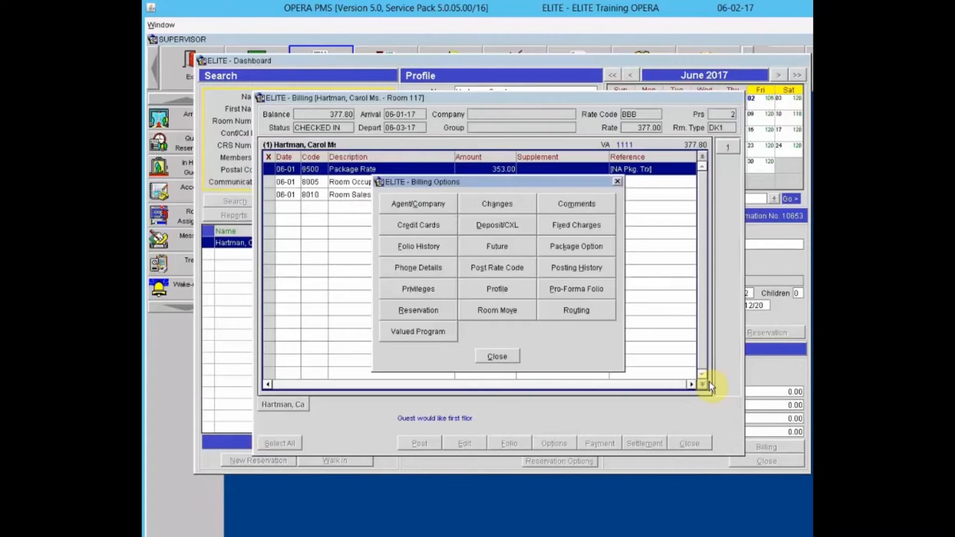
left_click(579, 211)
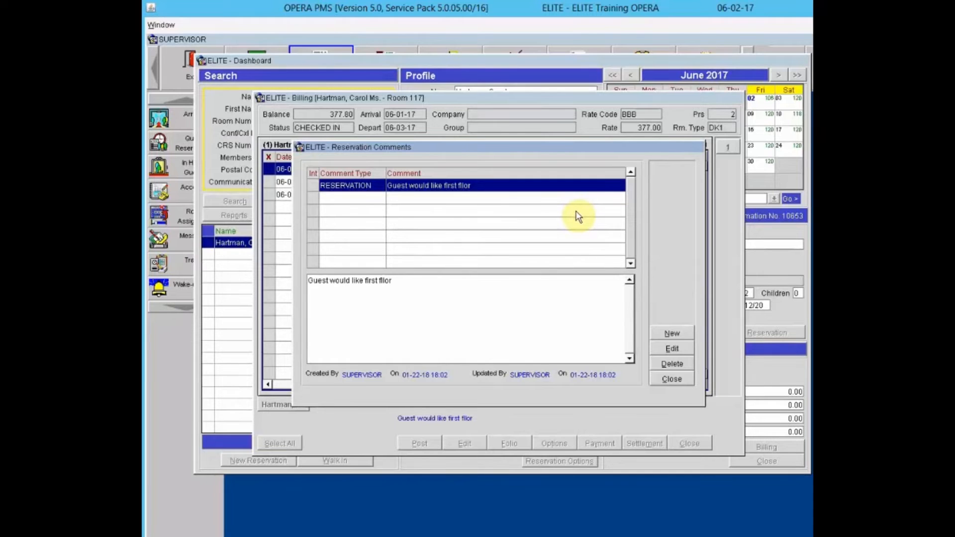
left_click(670, 334)
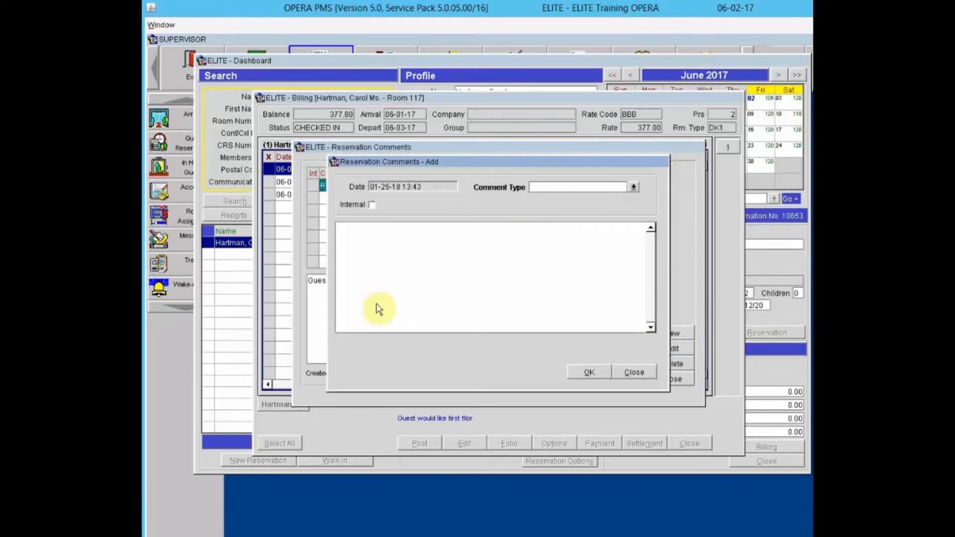
left_click(636, 373)
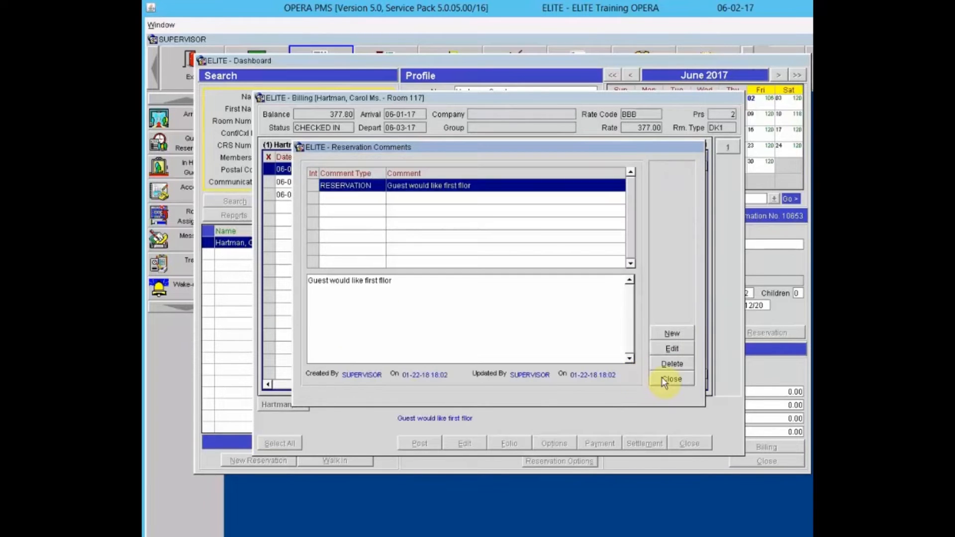
left_click(672, 381)
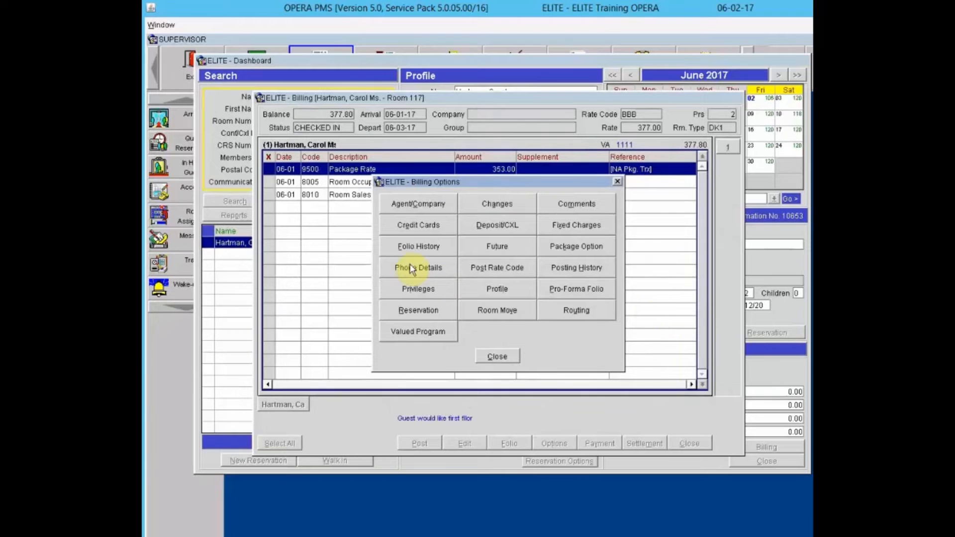
left_click(407, 227)
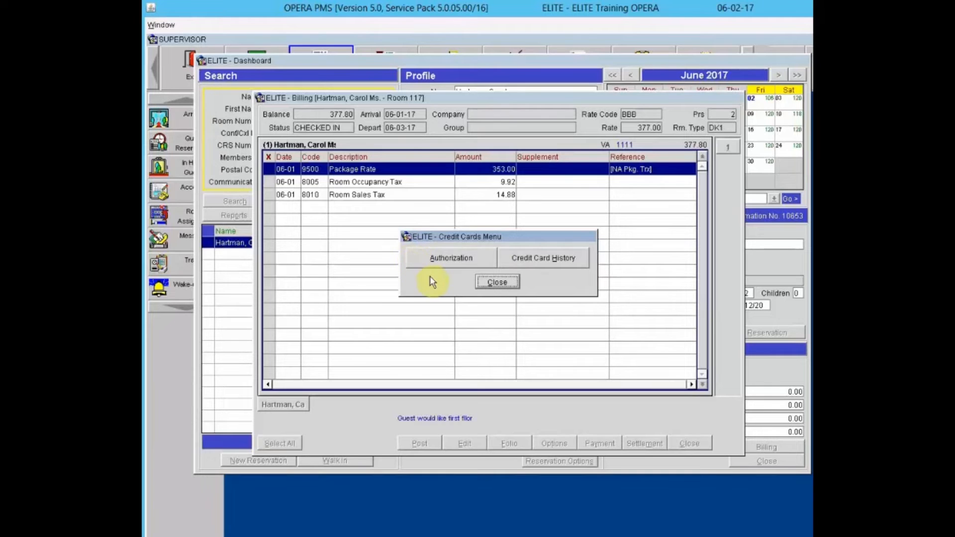
left_click(535, 262)
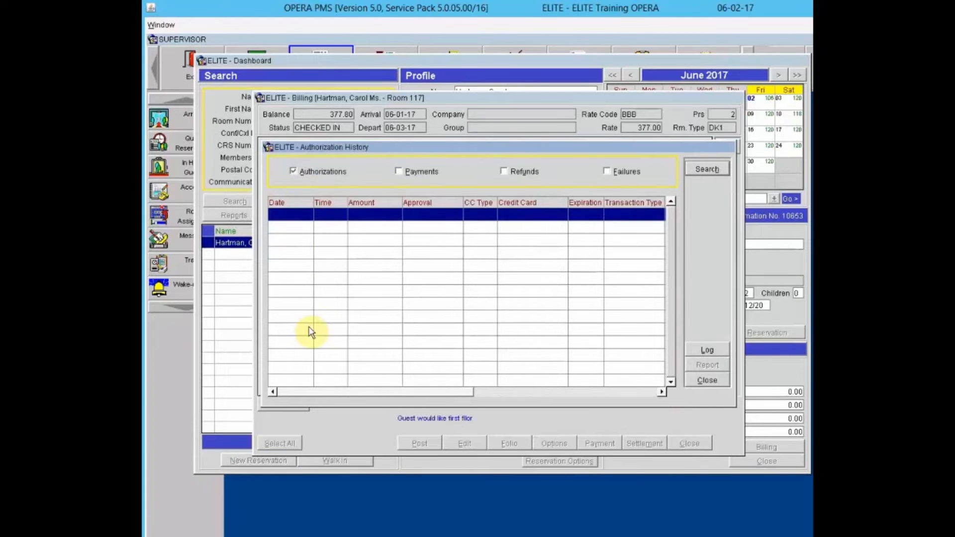
left_click(415, 175)
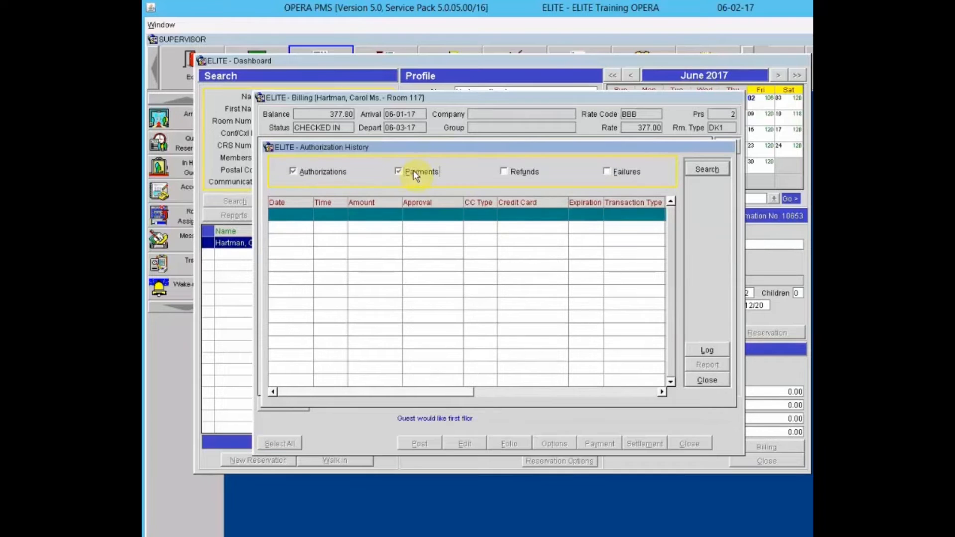
left_click(517, 174)
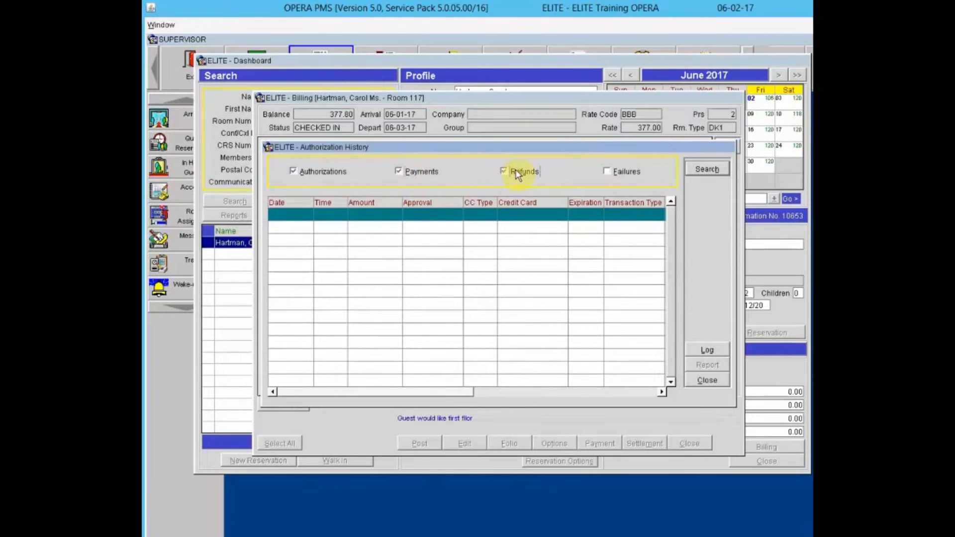
left_click(629, 174)
left_click(707, 380)
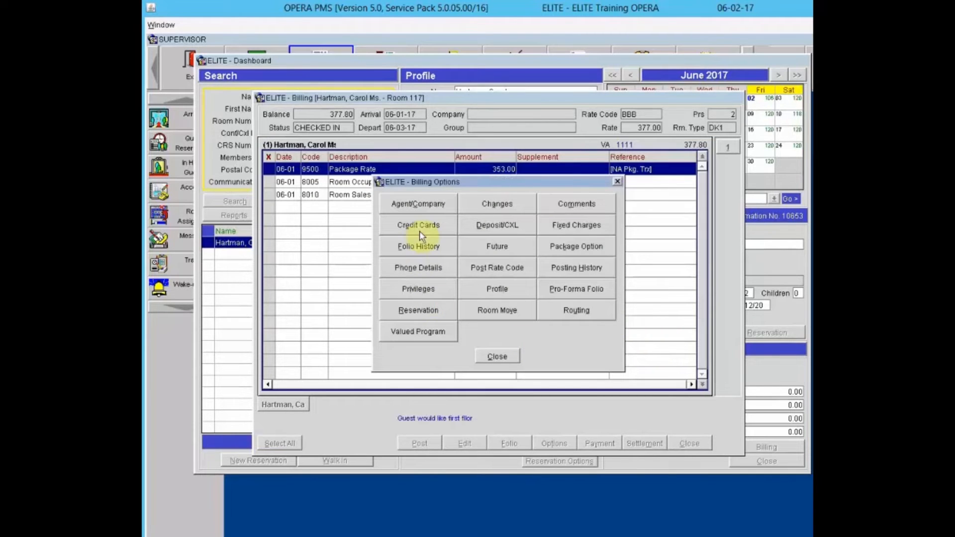
left_click(419, 226)
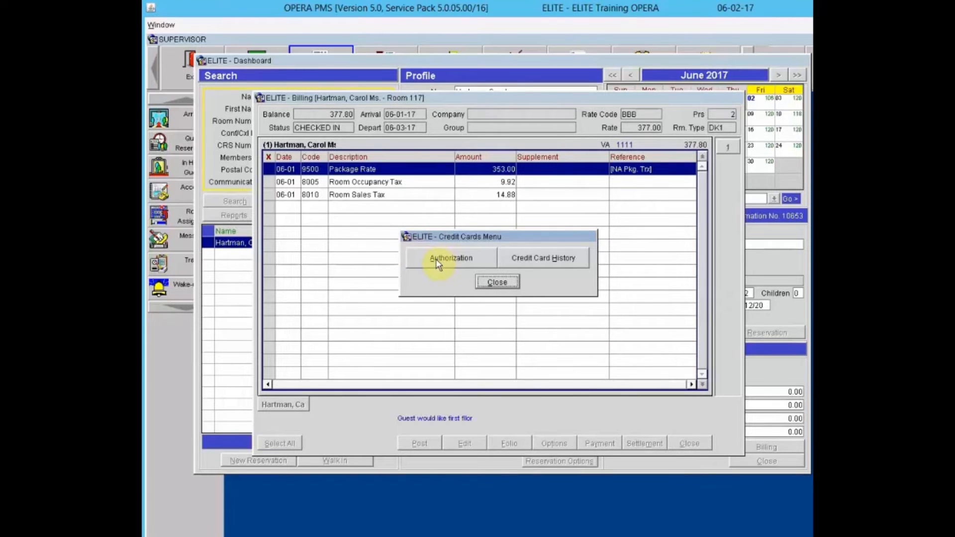
left_click(436, 259)
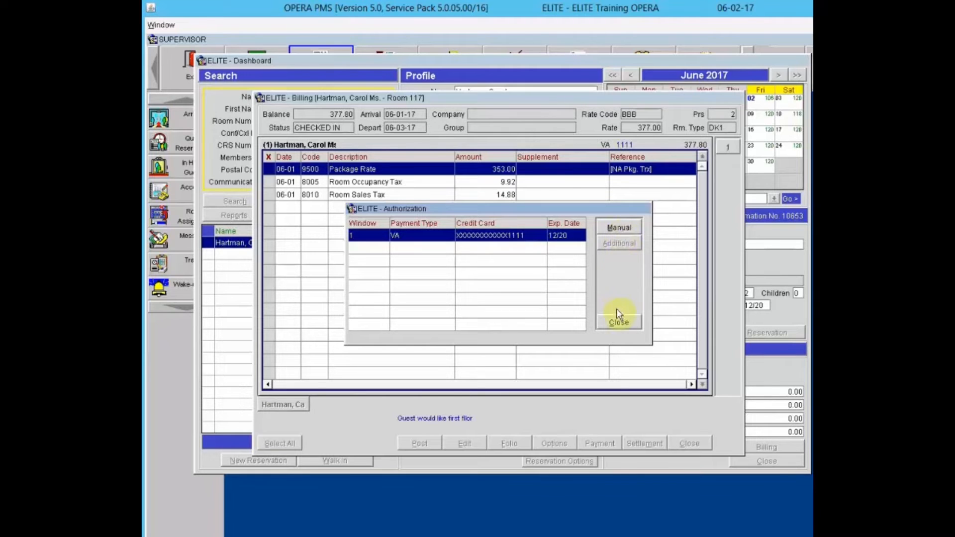
left_click(613, 227)
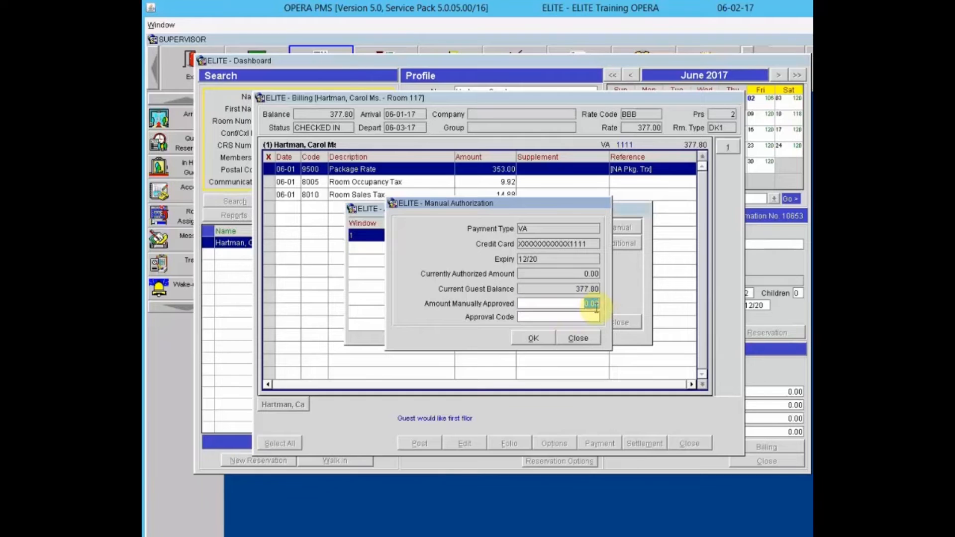
left_click(580, 317)
left_click(578, 339)
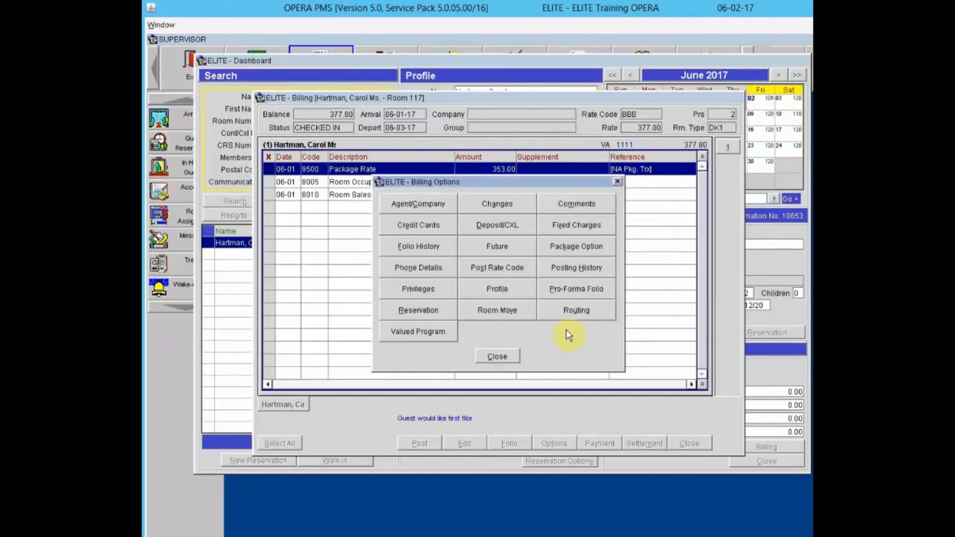
left_click(477, 228)
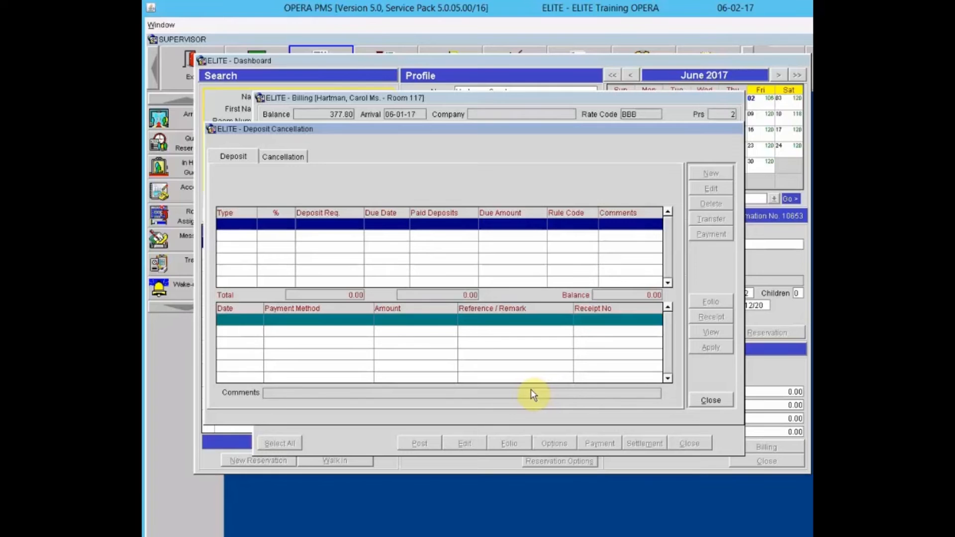
left_click(277, 155)
left_click(245, 153)
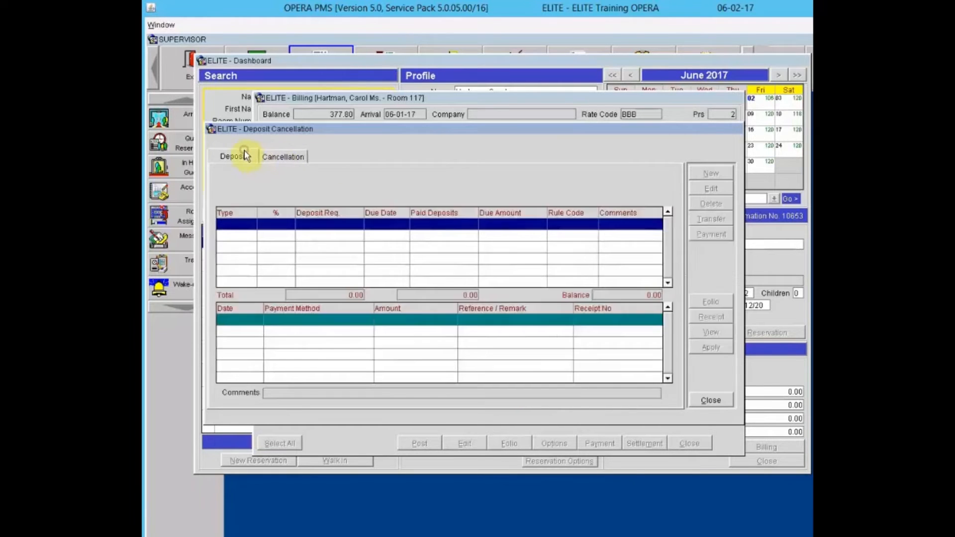
left_click(707, 401)
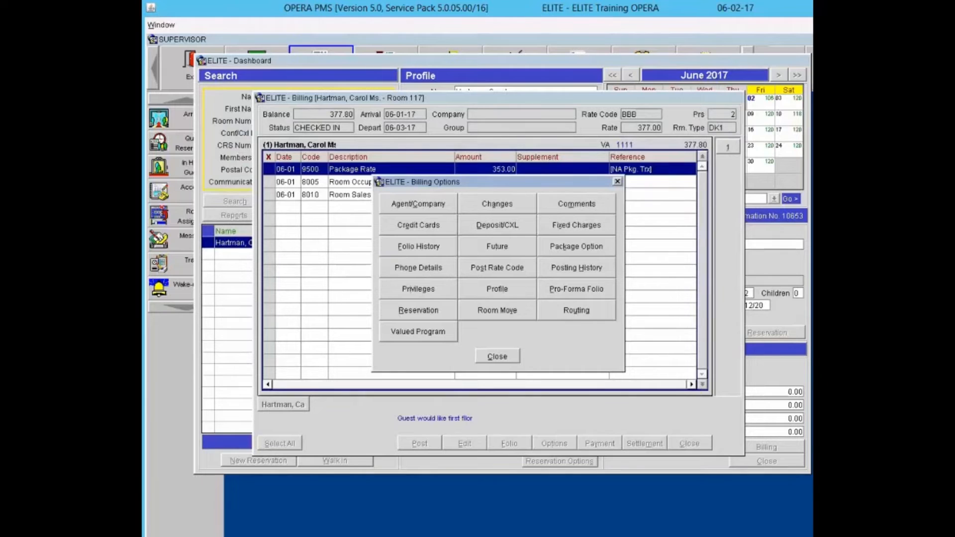
left_click(578, 225)
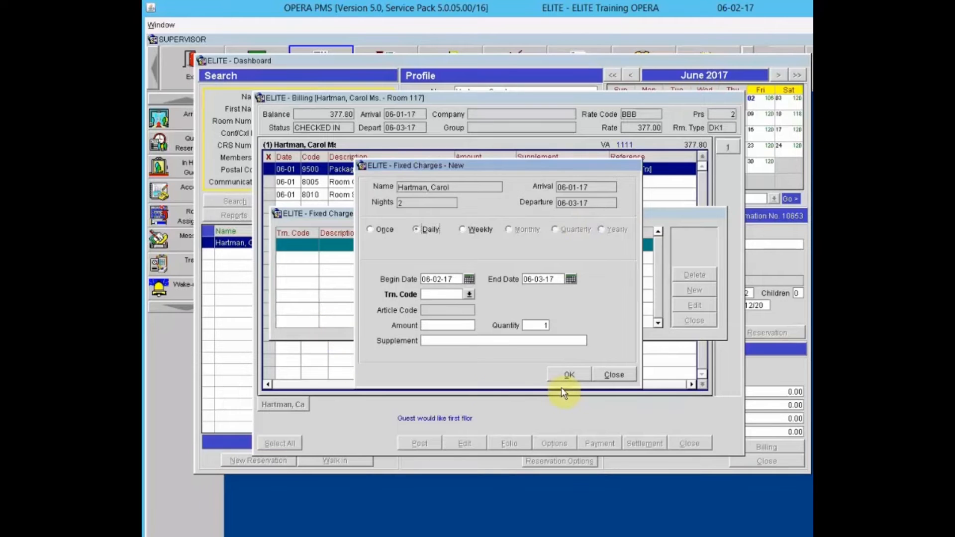
left_click(616, 373)
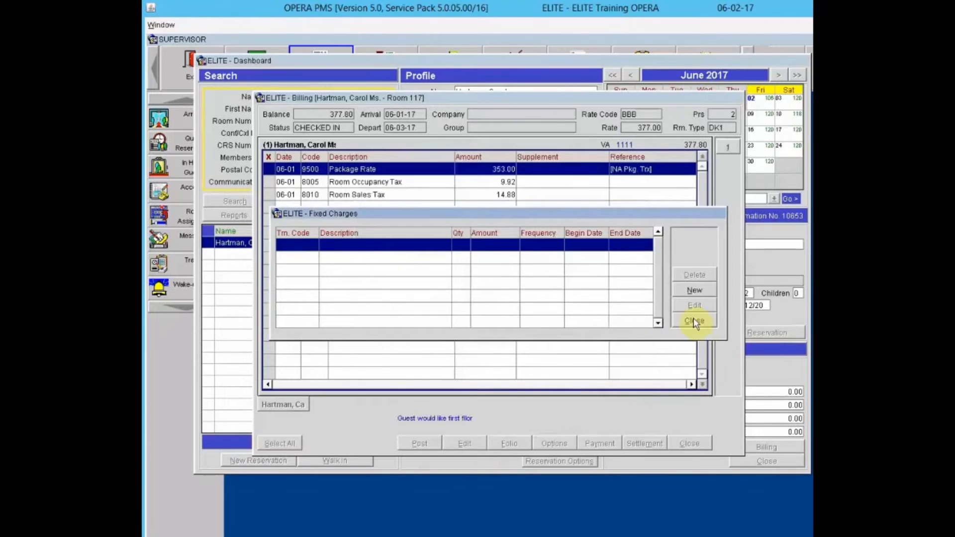
left_click(693, 320)
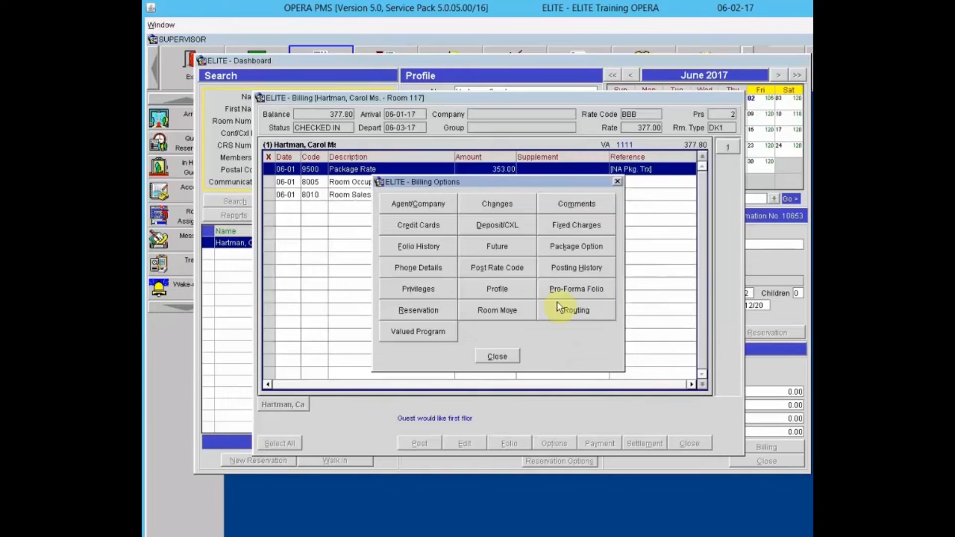
left_click(418, 246)
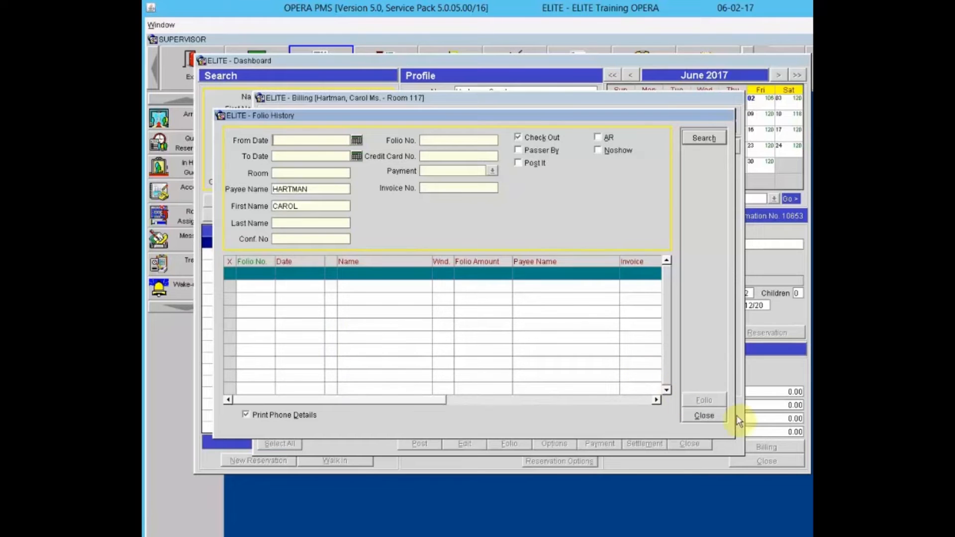
left_click(705, 416)
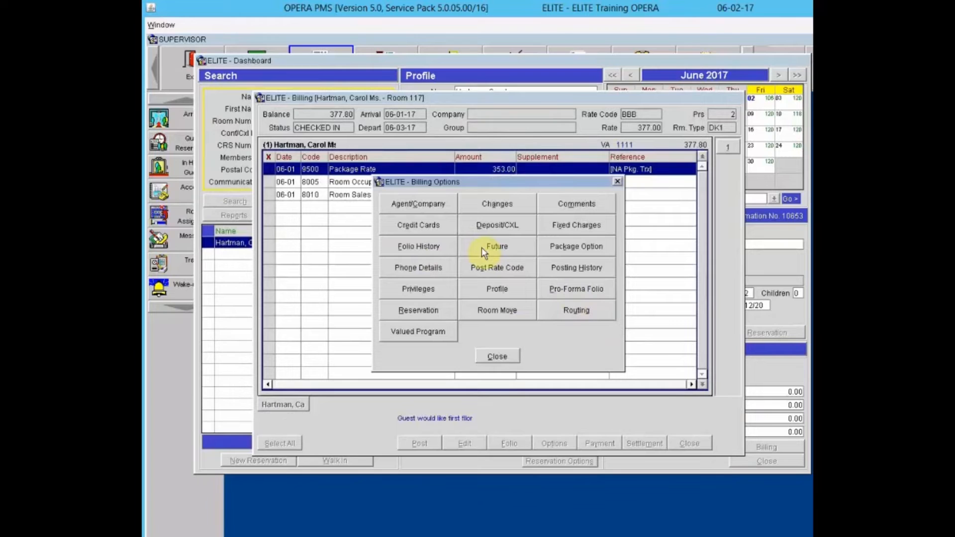
- Confirm Room 117 has no future reservations, then view its BRK2 breakfast package with 50.00 allowance
left_click(482, 247)
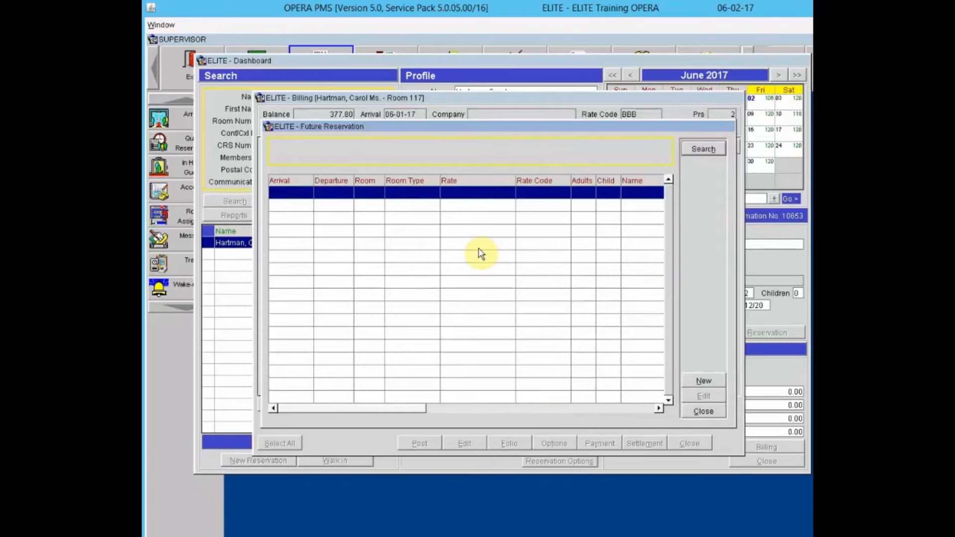
left_click(703, 412)
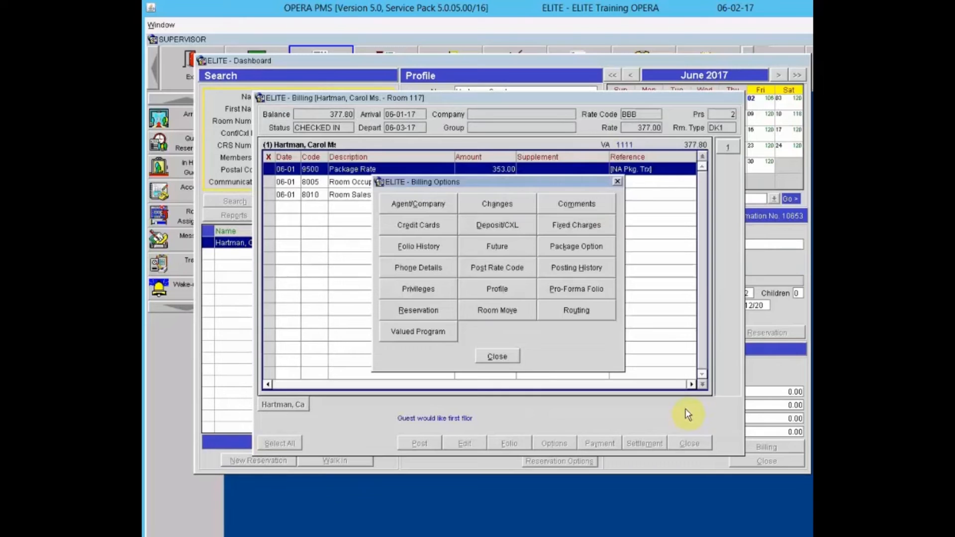
left_click(552, 252)
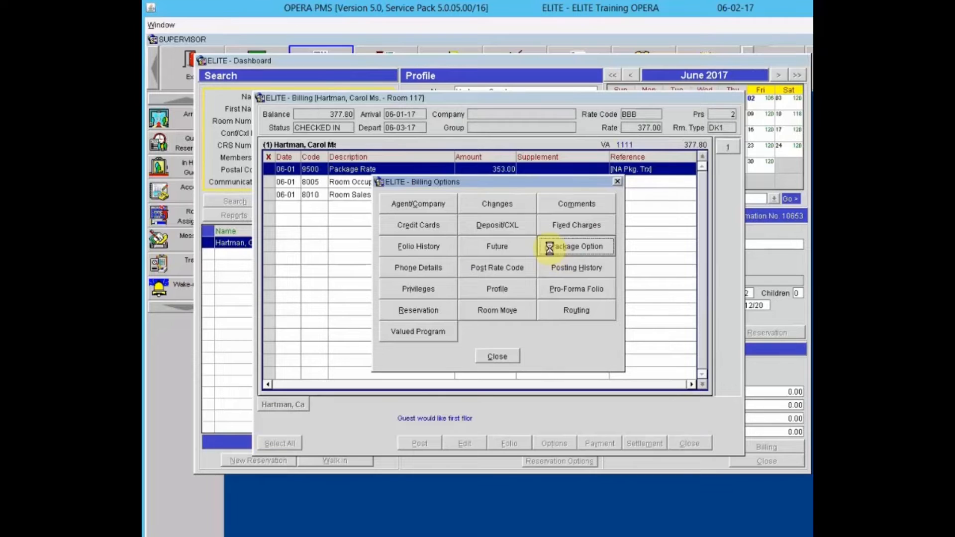
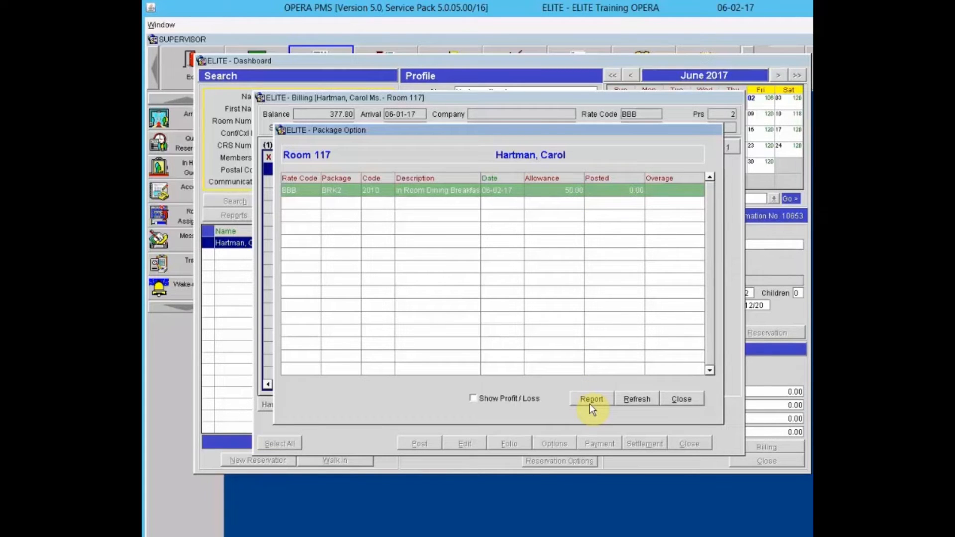
- Close Room 117's package allowance view to get back to Billing Options
left_click(681, 400)
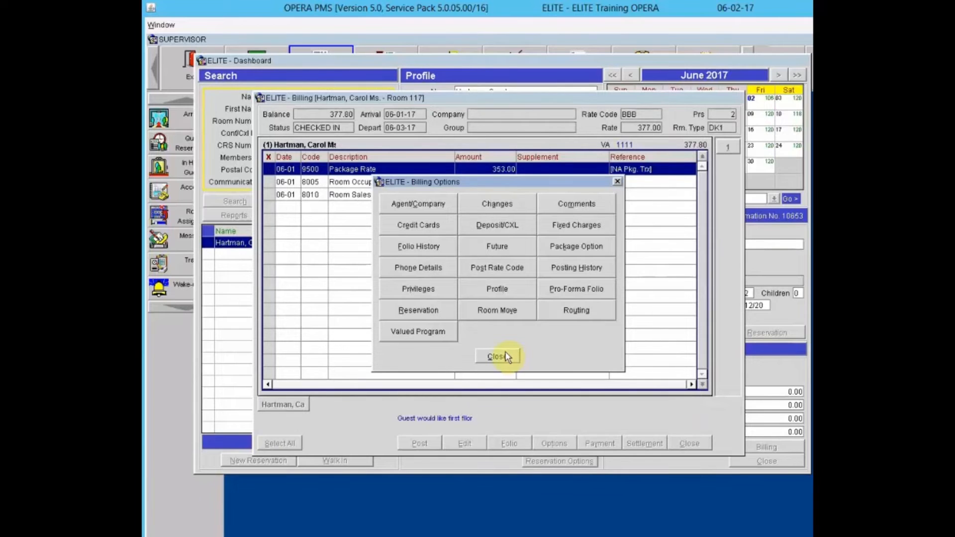
left_click(432, 268)
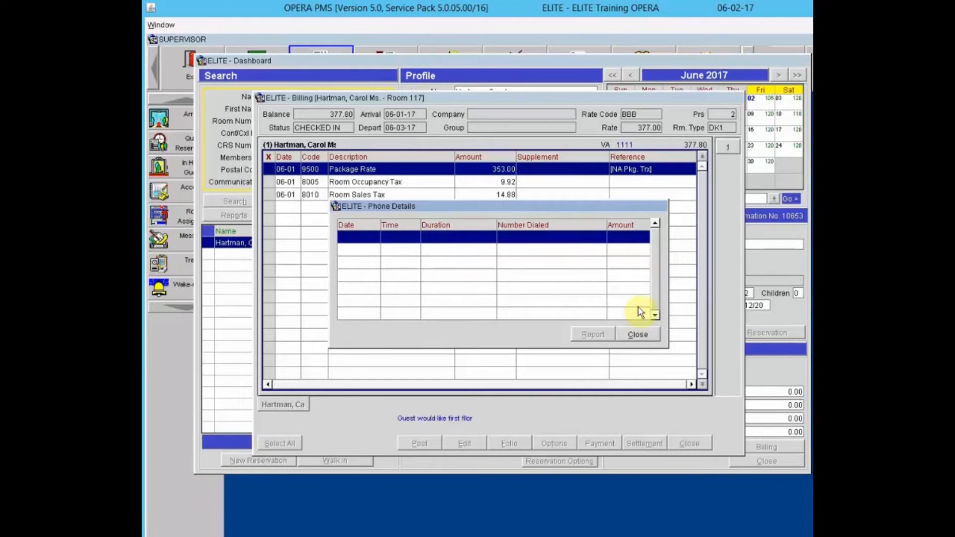
left_click(640, 336)
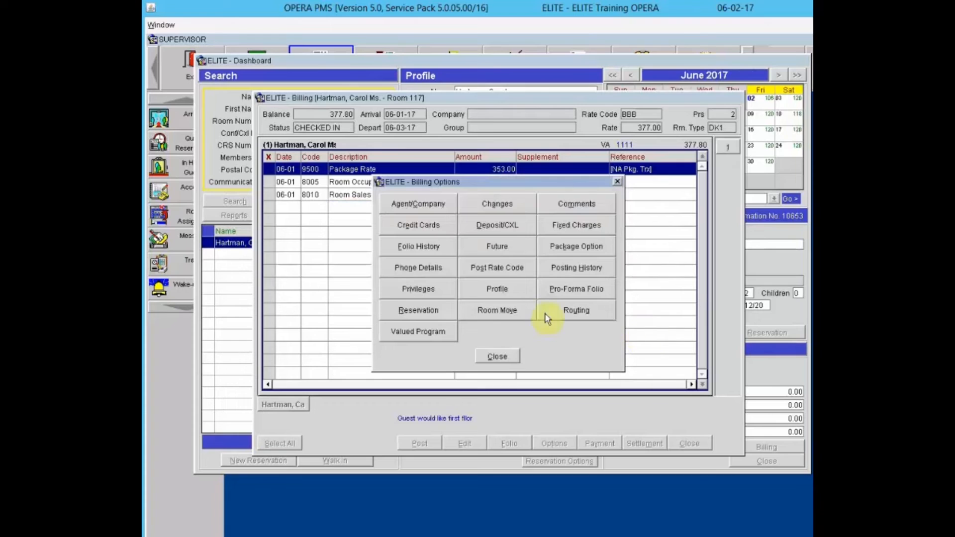
left_click(500, 274)
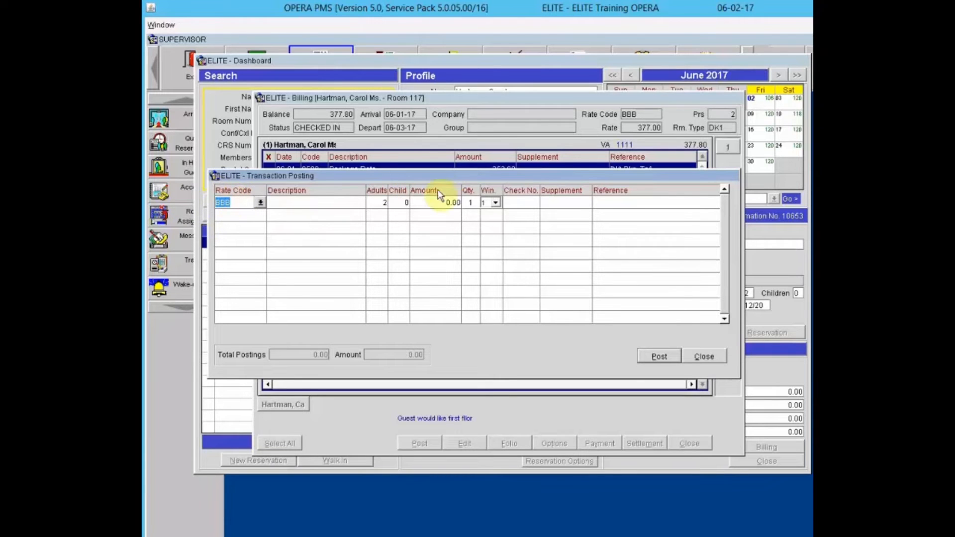
key("Tab")
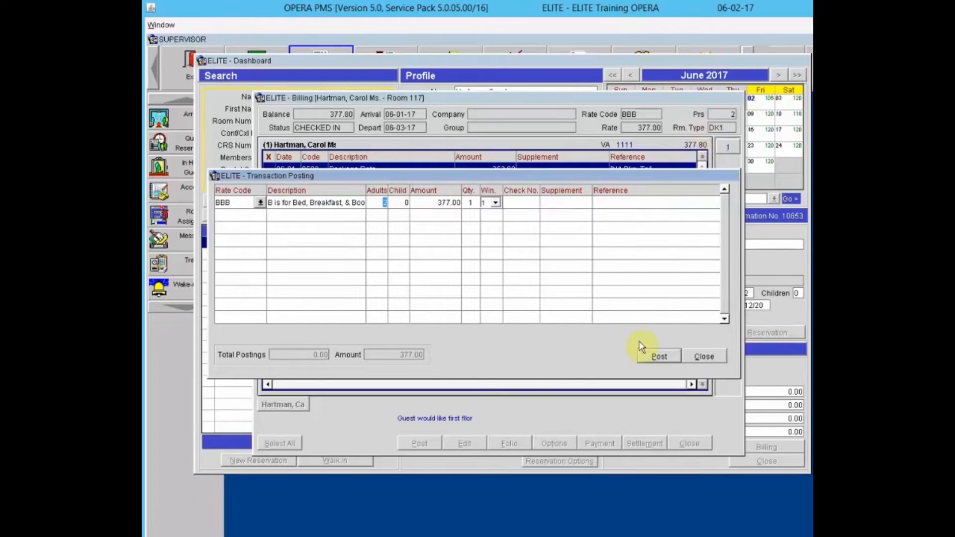
left_click(701, 358)
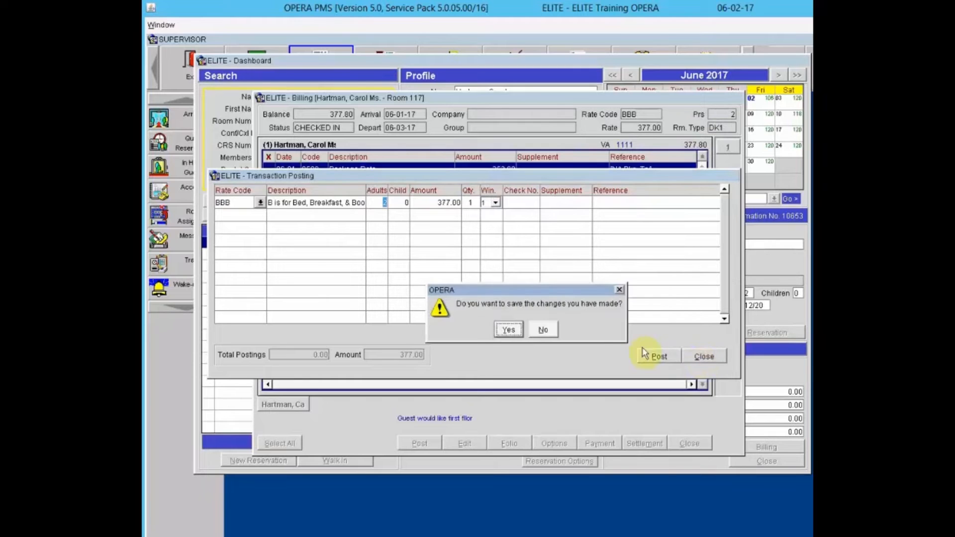
left_click(542, 330)
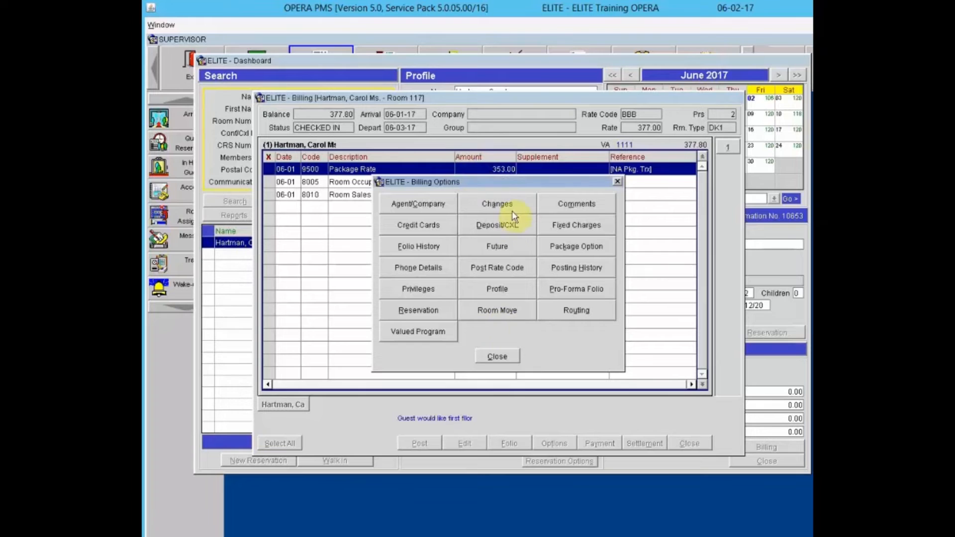
left_click_drag(511, 186, 506, 210)
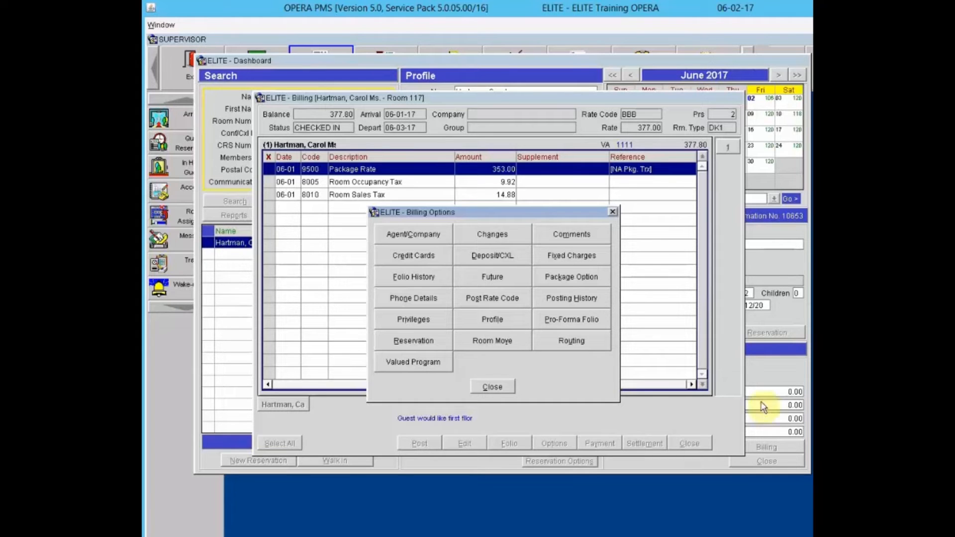
left_click(541, 298)
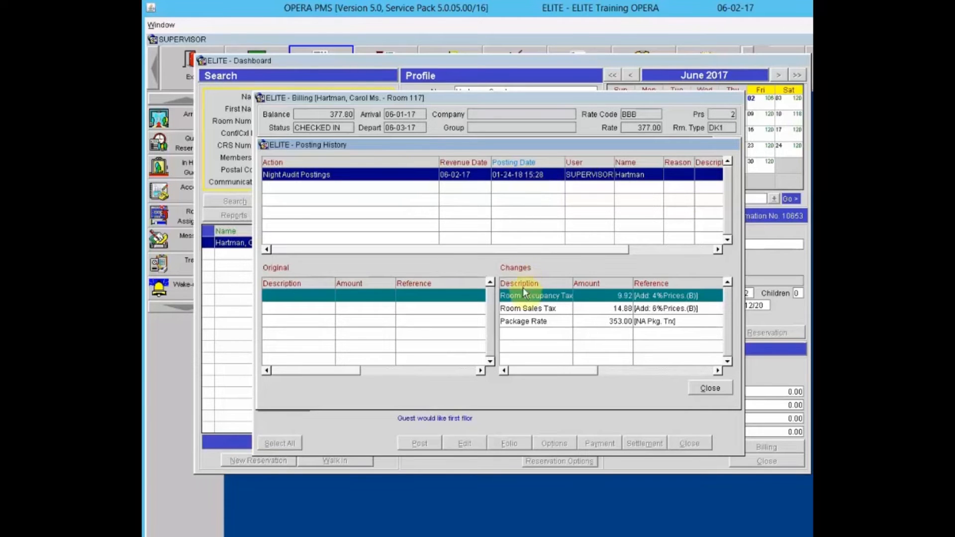
left_click(550, 299)
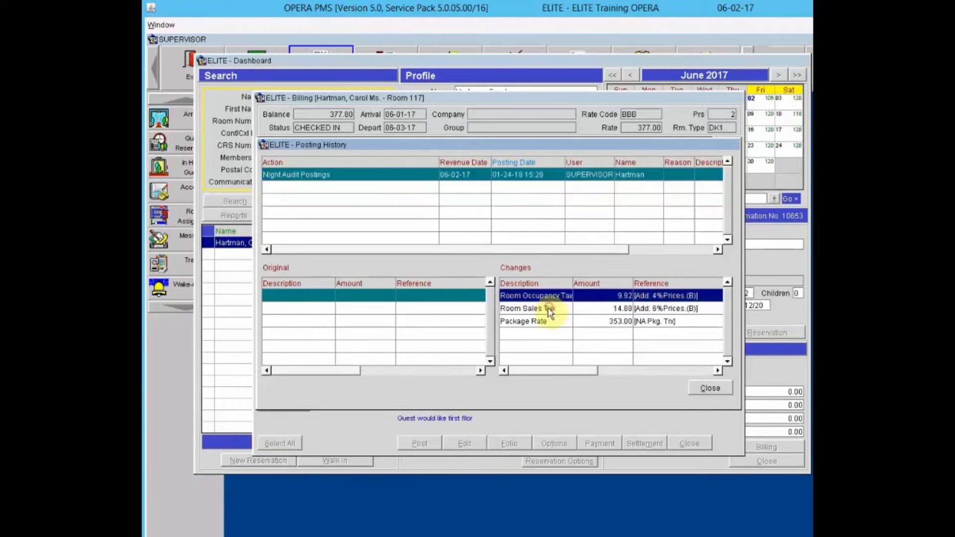
left_click(549, 309)
left_click(545, 321)
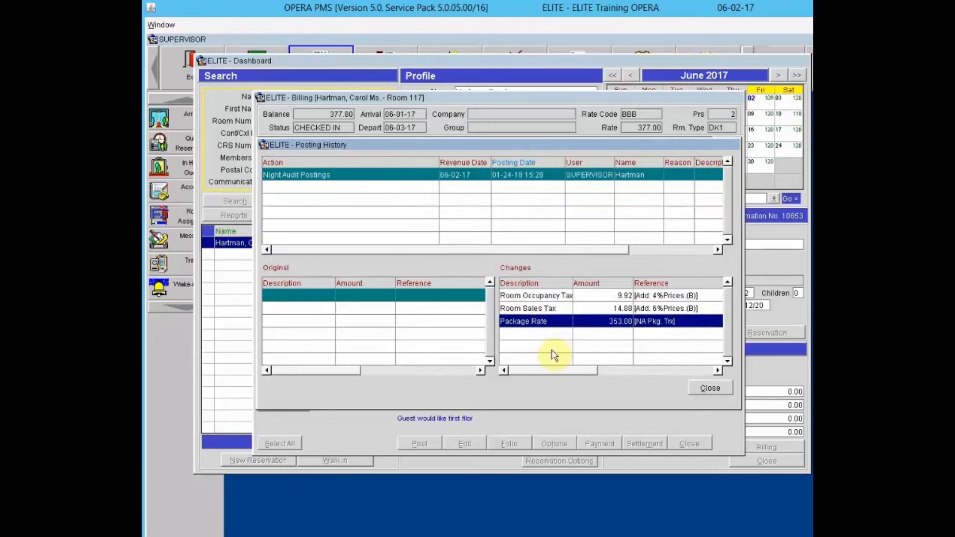
left_click(710, 389)
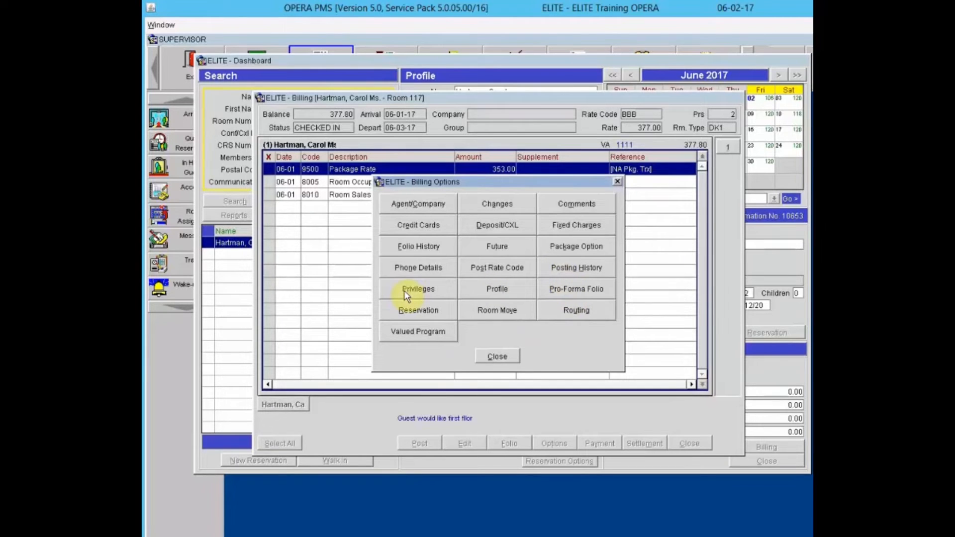
- Tick No Post in Room 117's billing privileges and save the change
left_click(418, 289)
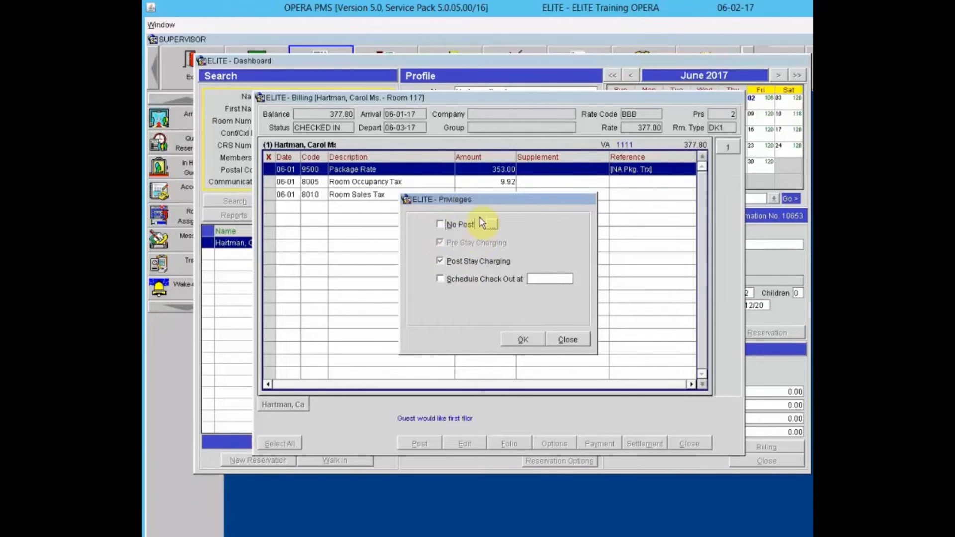
left_click(440, 224)
left_click(573, 339)
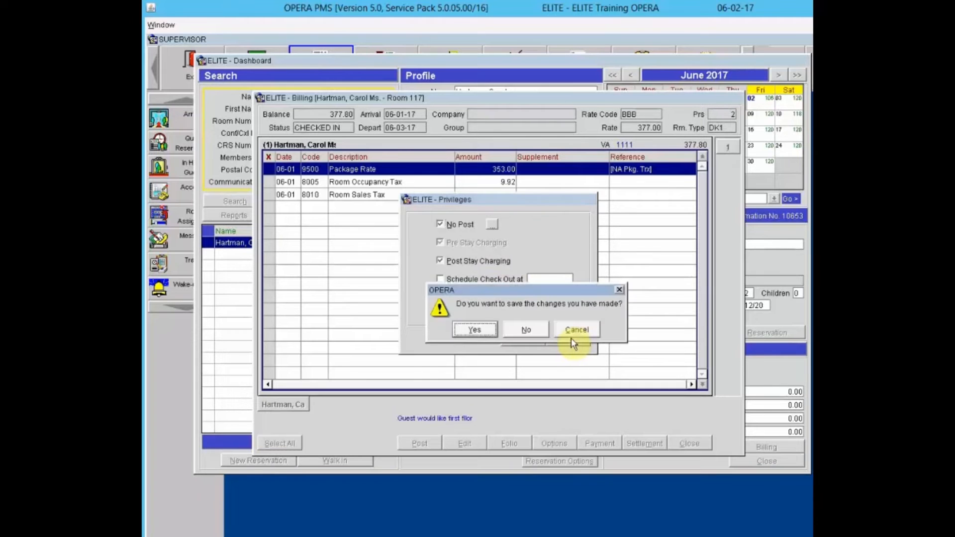
key("Return")
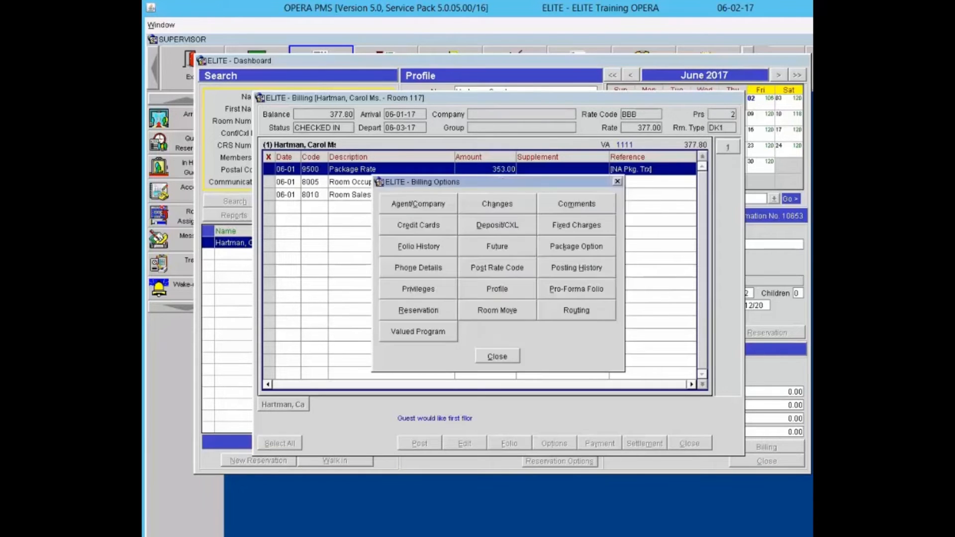
left_click(480, 289)
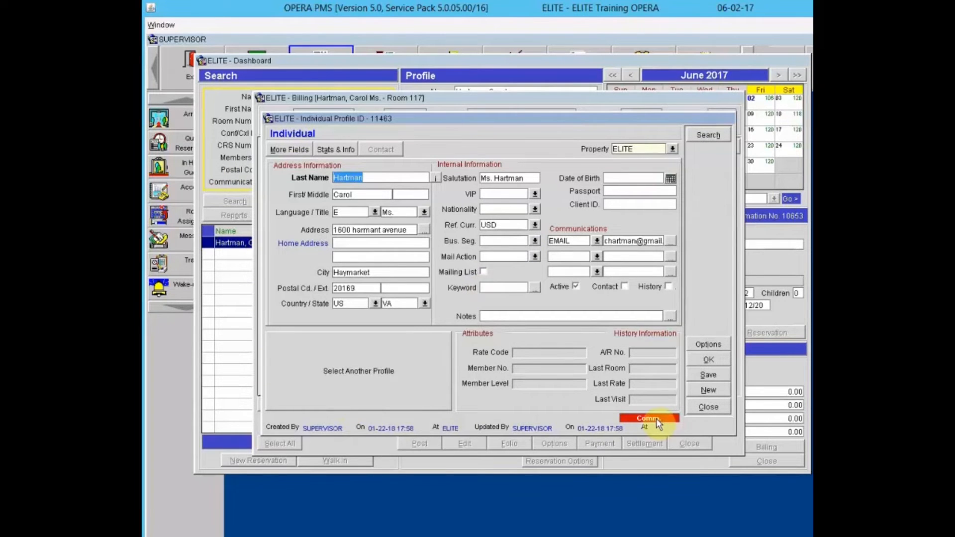
left_click(703, 407)
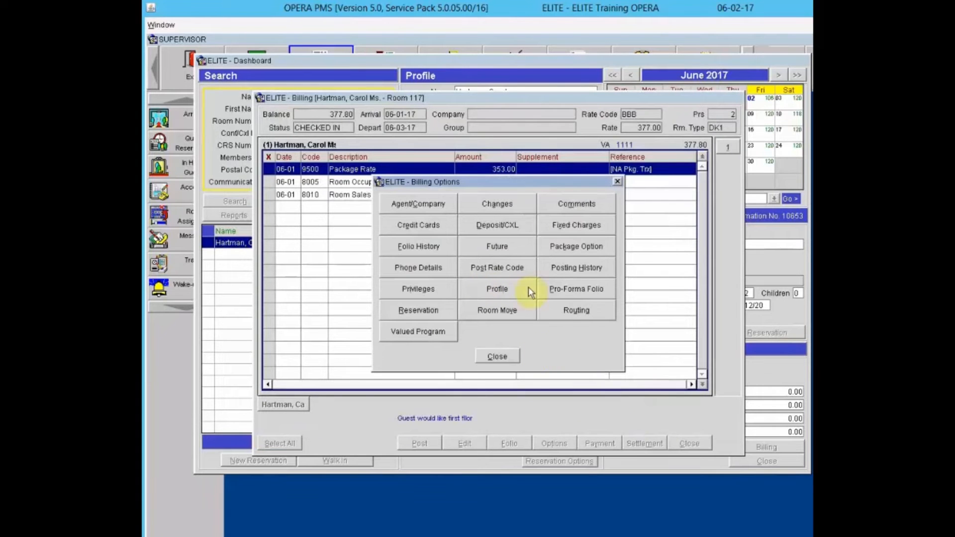
left_click(556, 288)
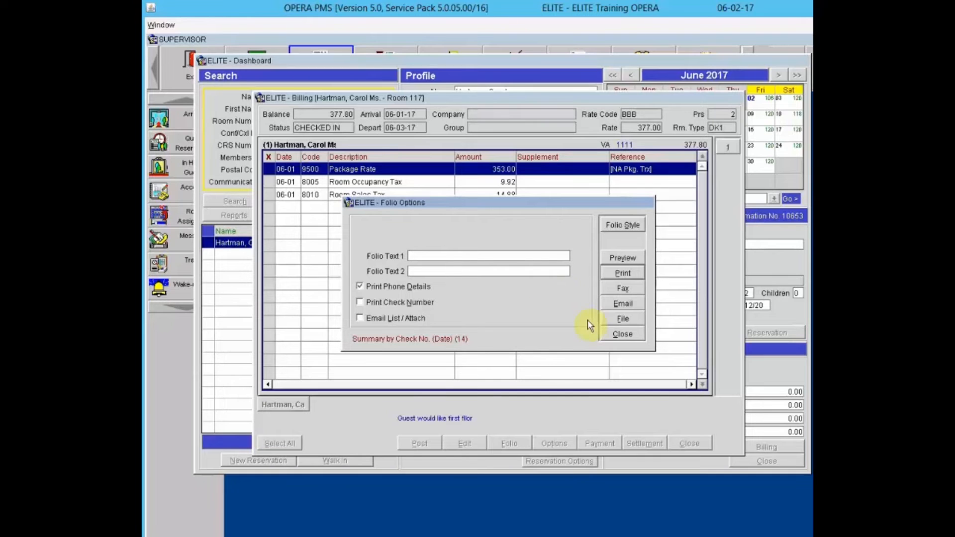
left_click(622, 335)
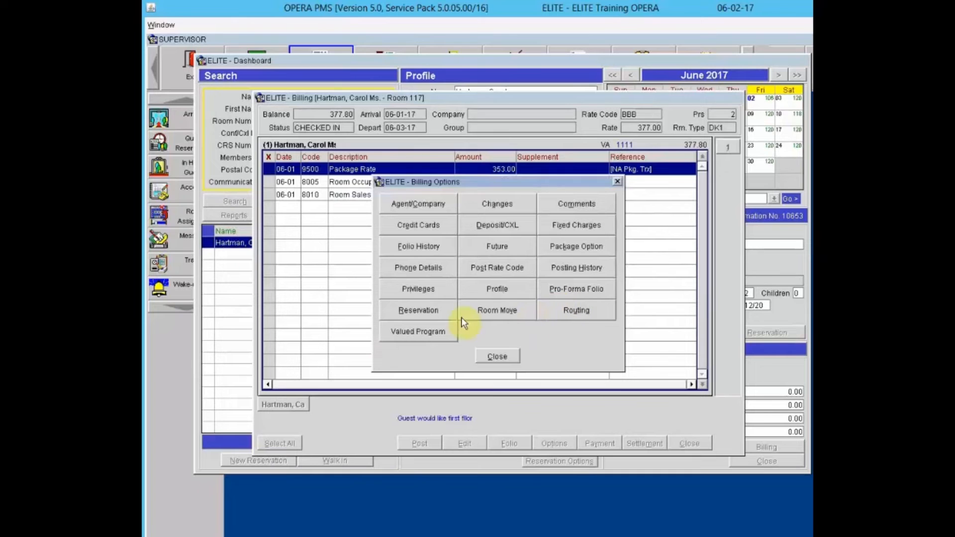
left_click(434, 311)
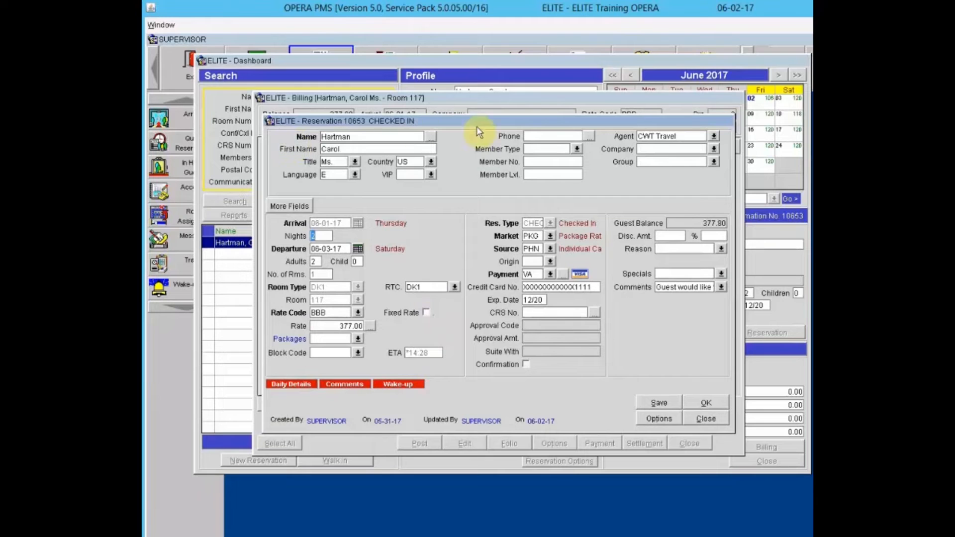
left_click(703, 417)
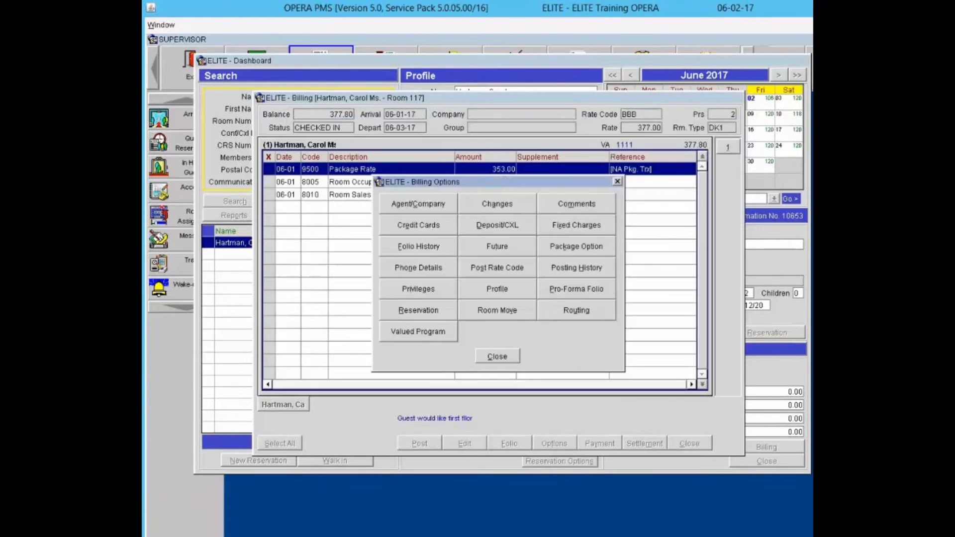
left_click(474, 311)
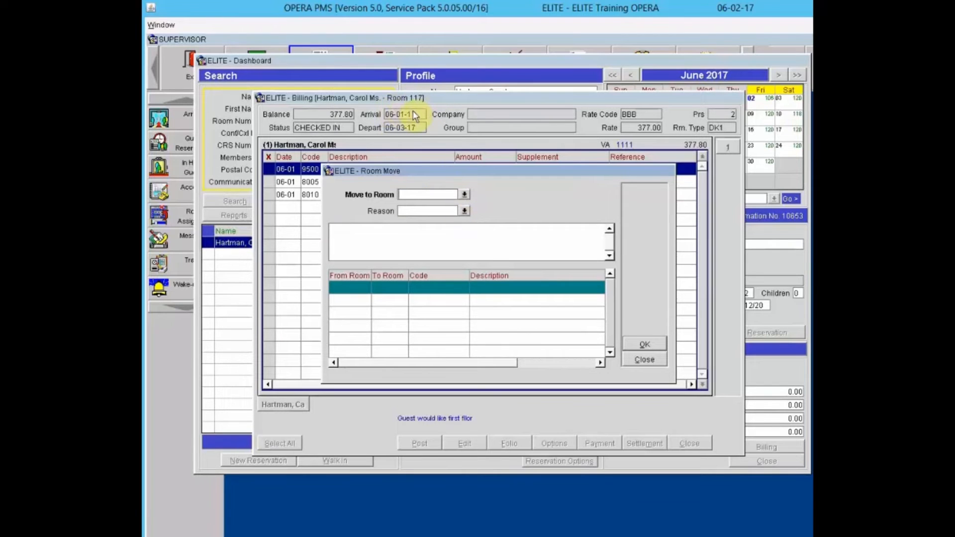
left_click(463, 194)
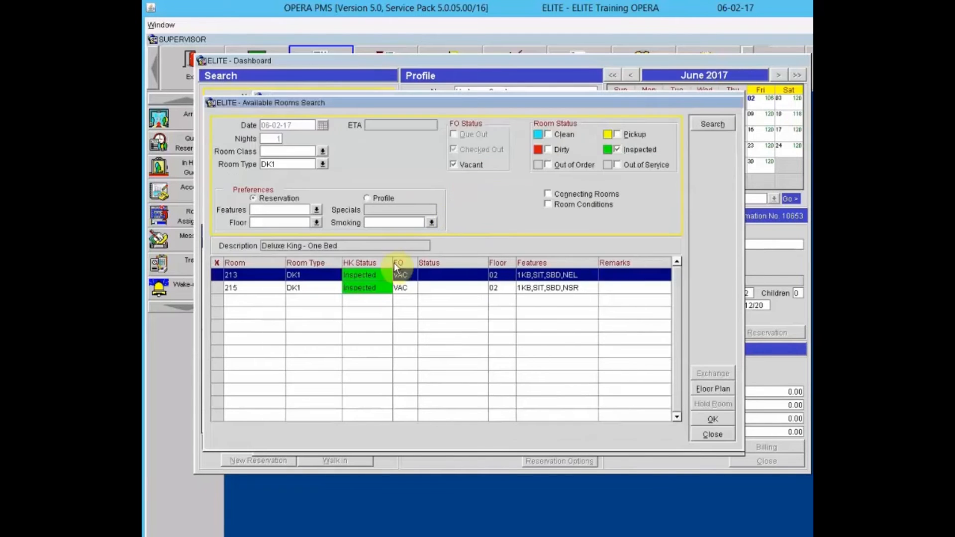
left_click(425, 290)
left_click(217, 288)
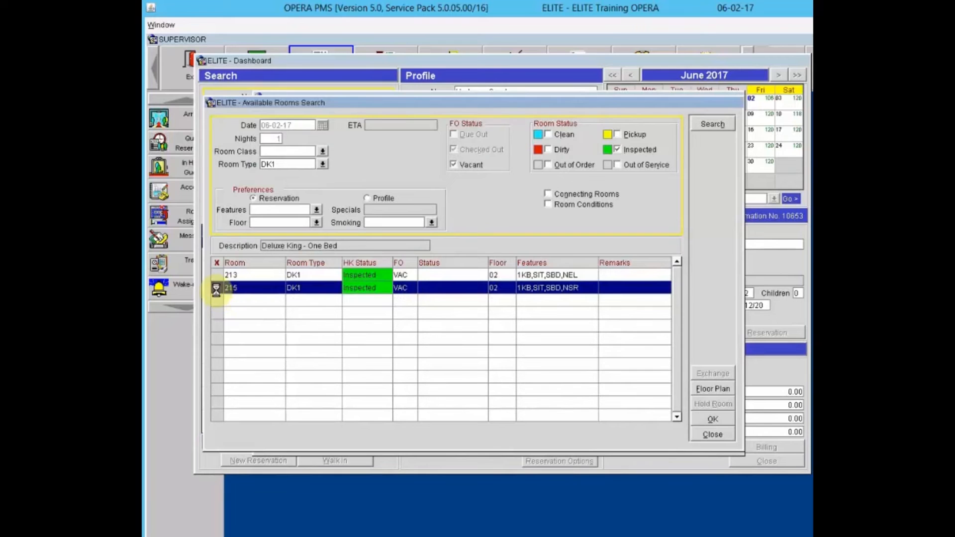
left_click(710, 419)
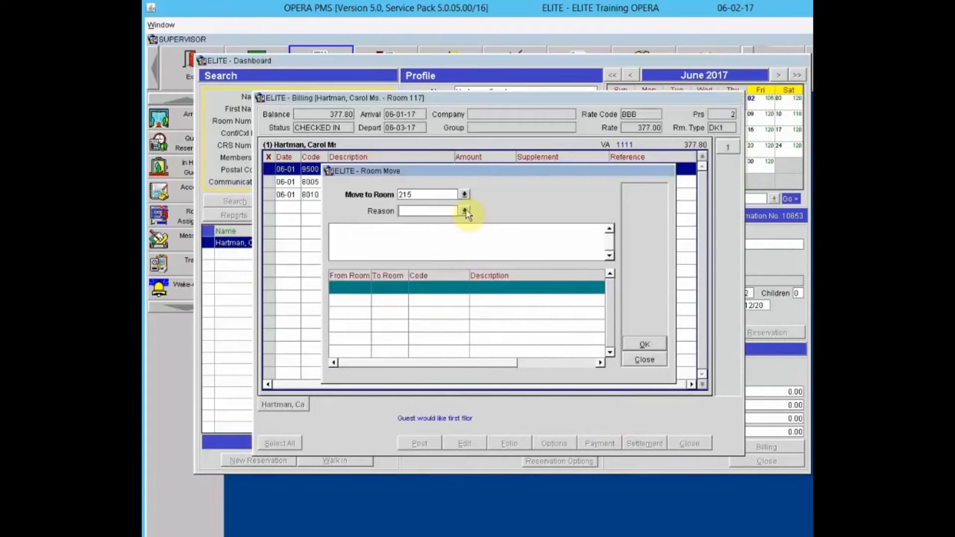
left_click(464, 211)
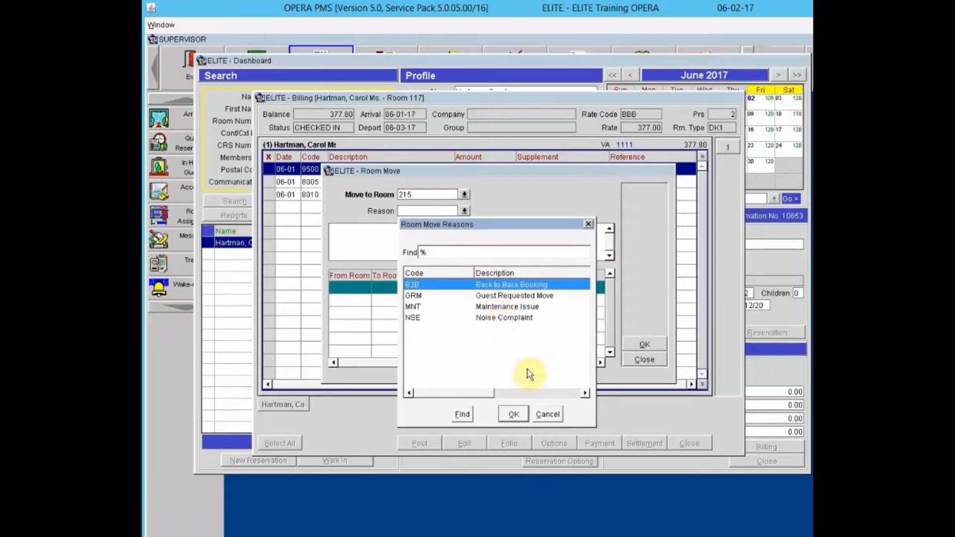
left_click(497, 317)
left_click(513, 414)
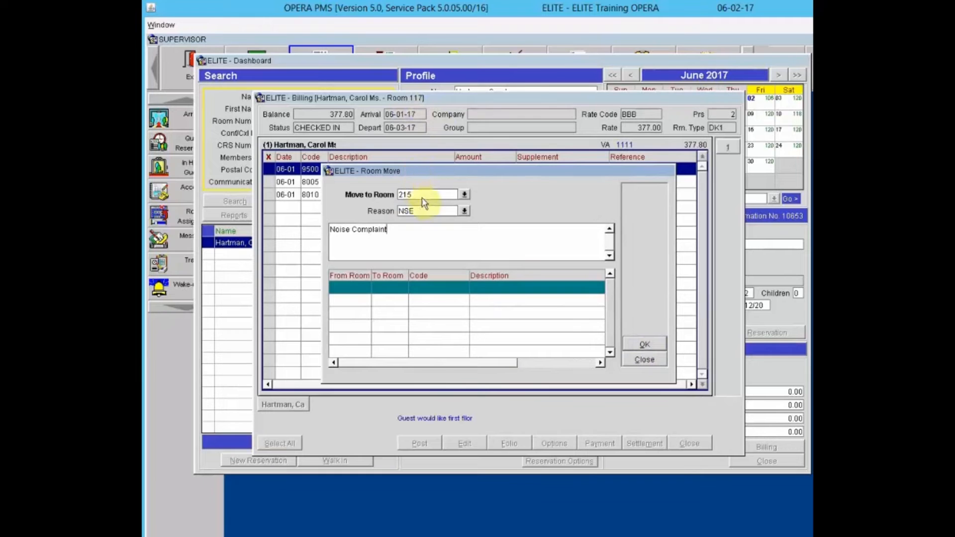
left_click(644, 358)
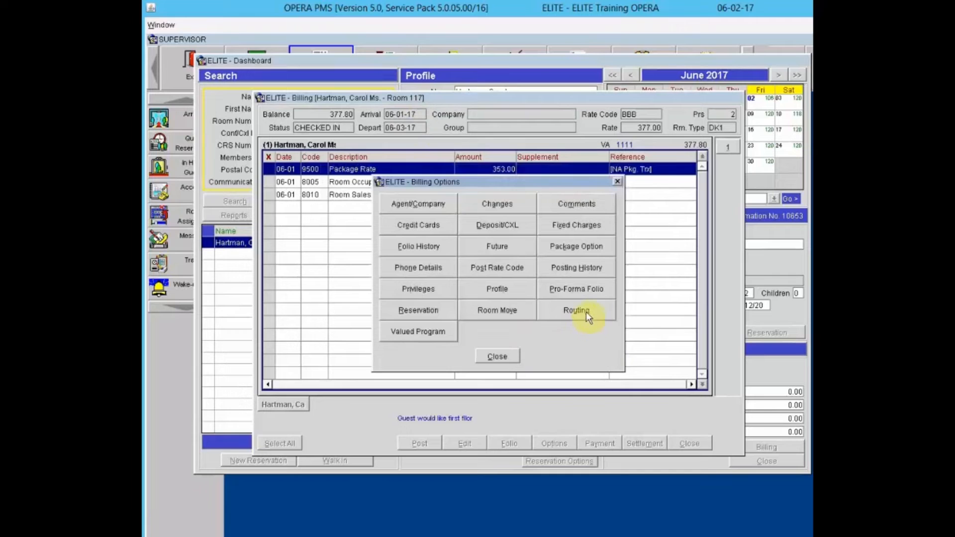
- Start a new routing instruction for Room 117, then discard it and close the routing list
left_click(589, 313)
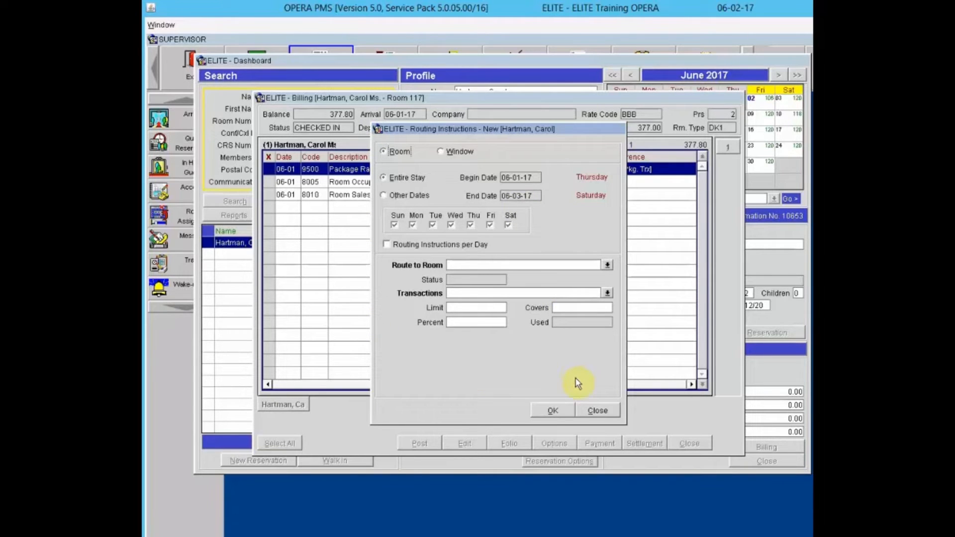
left_click(596, 410)
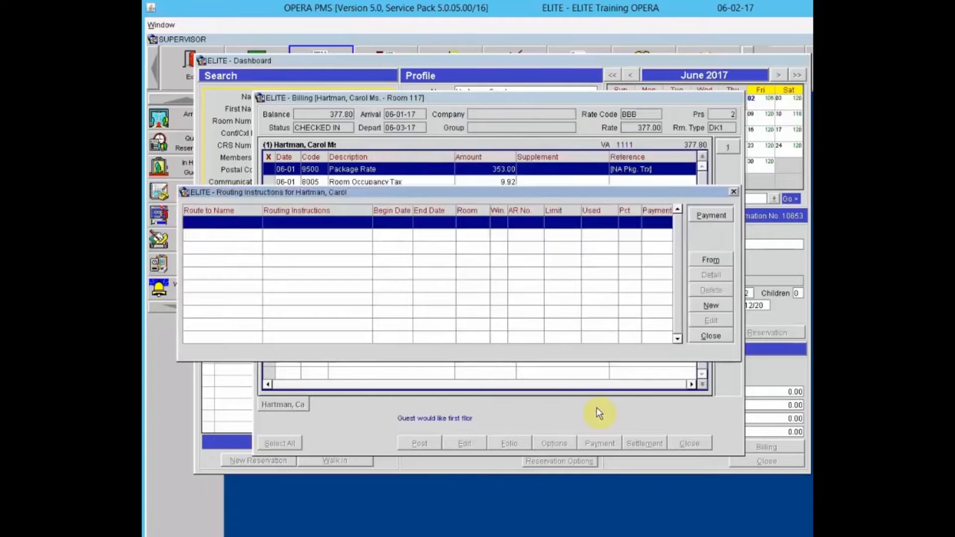
left_click(710, 337)
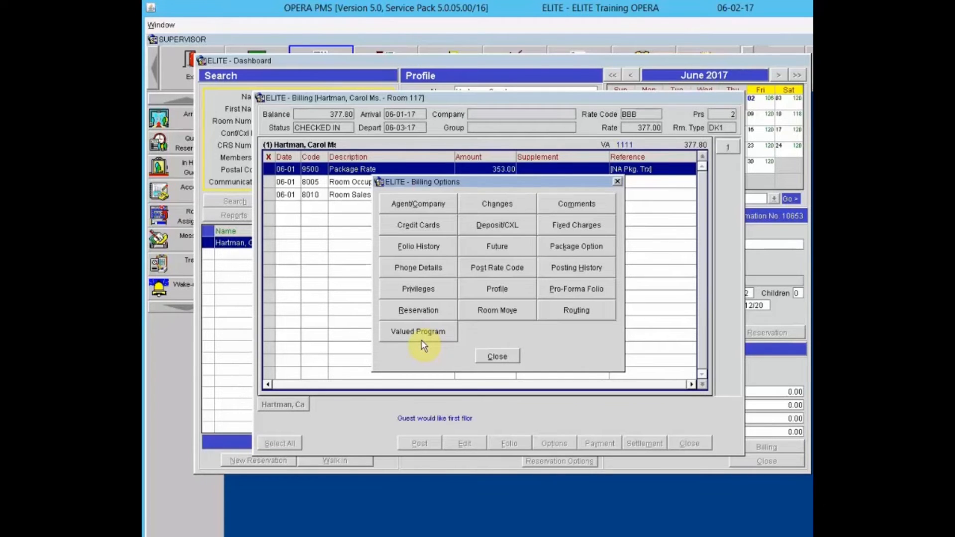
- Close Billing Options to show Room 117's Package Rate 353.00 and tax charges
left_click(495, 356)
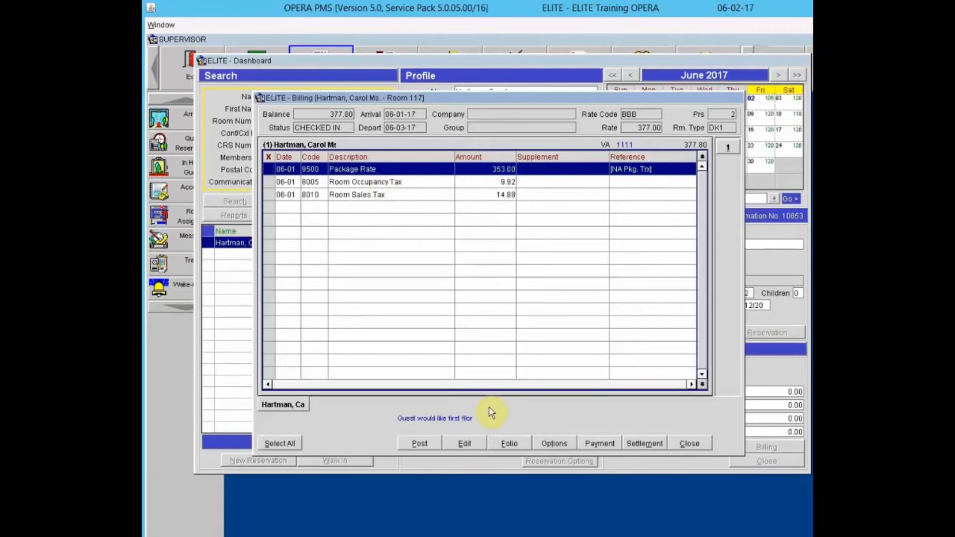
left_click(554, 444)
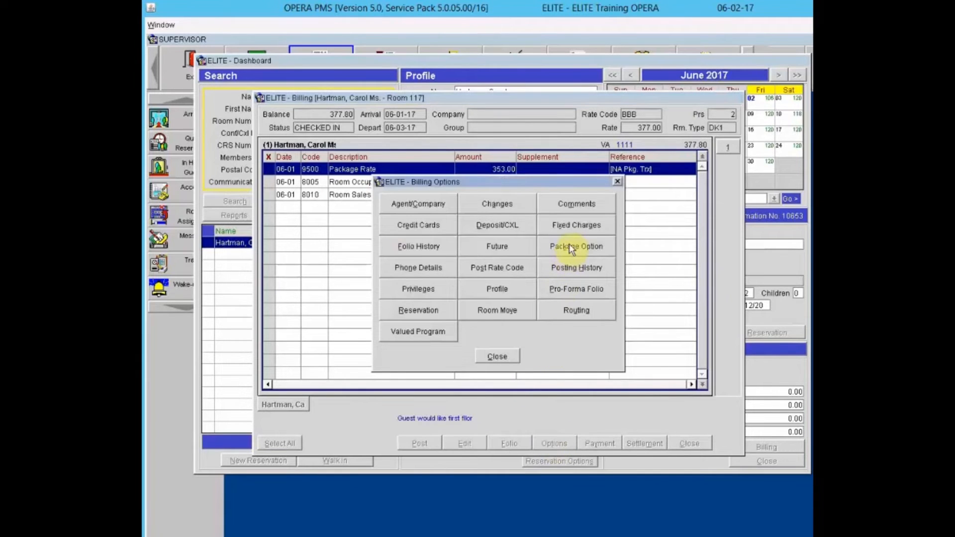
left_click(572, 248)
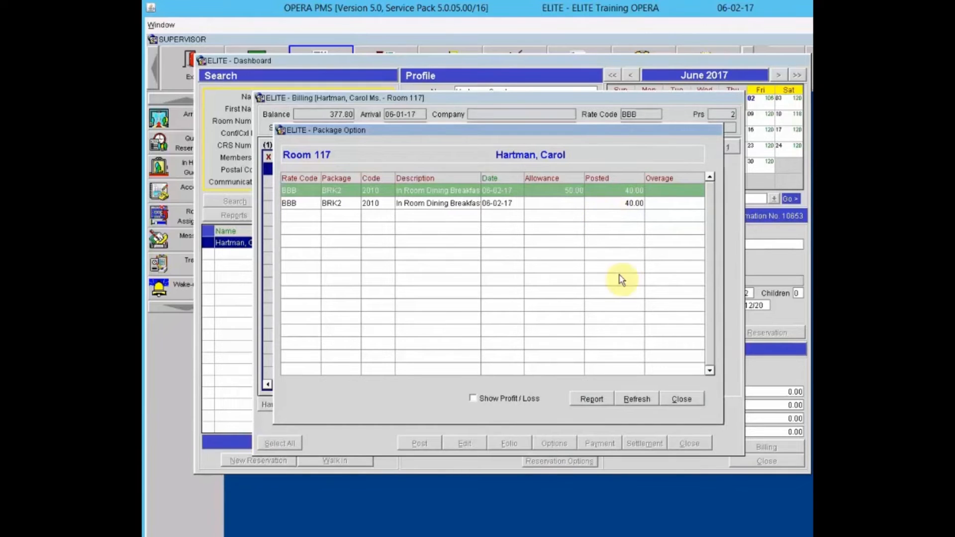
left_click(681, 399)
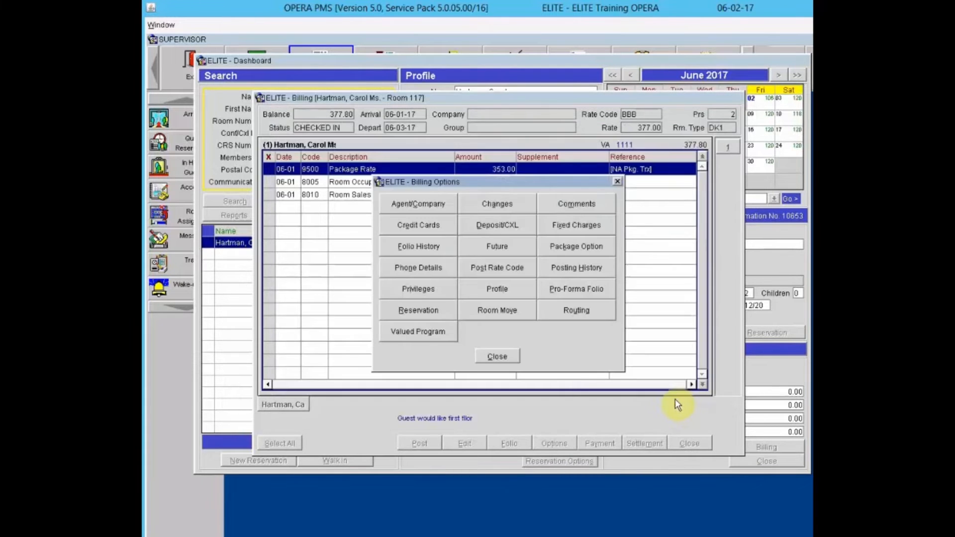
left_click(499, 357)
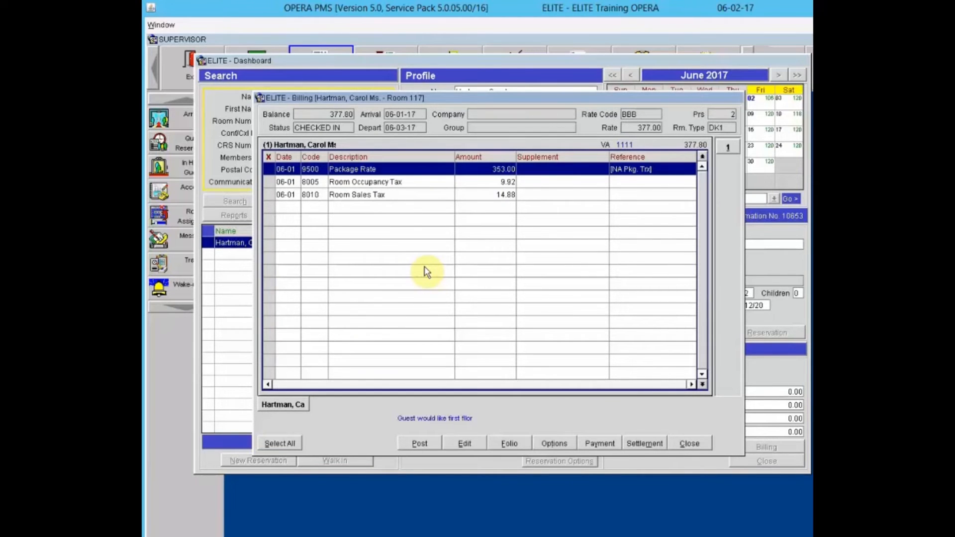
left_click(560, 444)
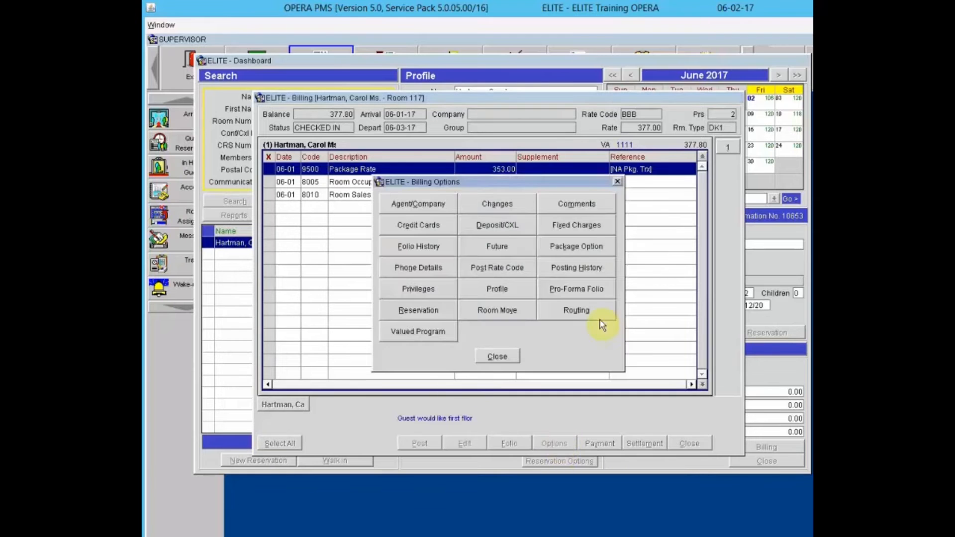
left_click(589, 244)
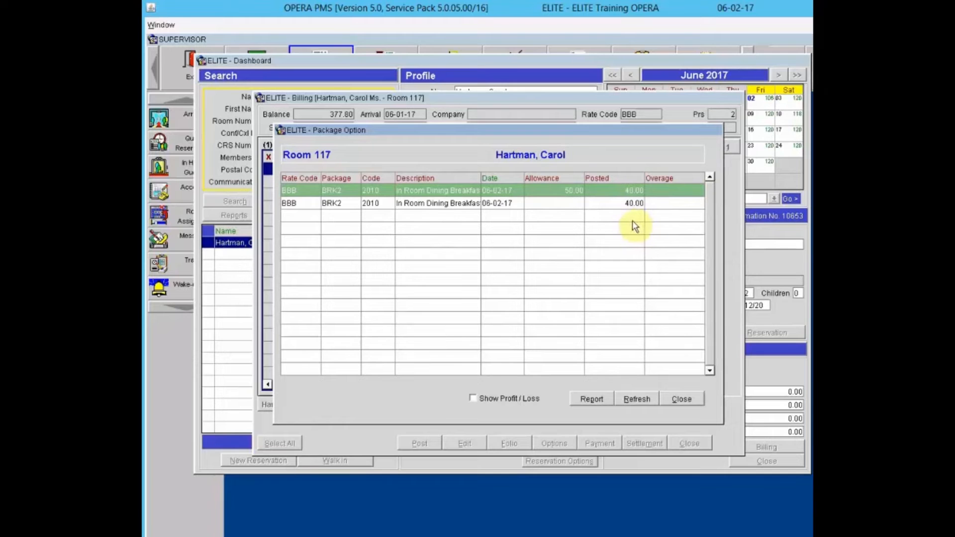
left_click(680, 400)
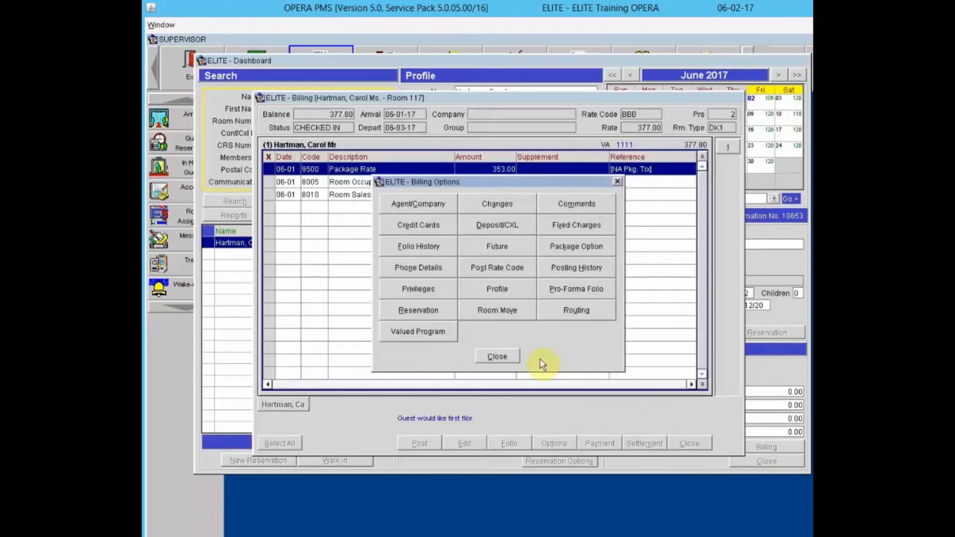
left_click(504, 357)
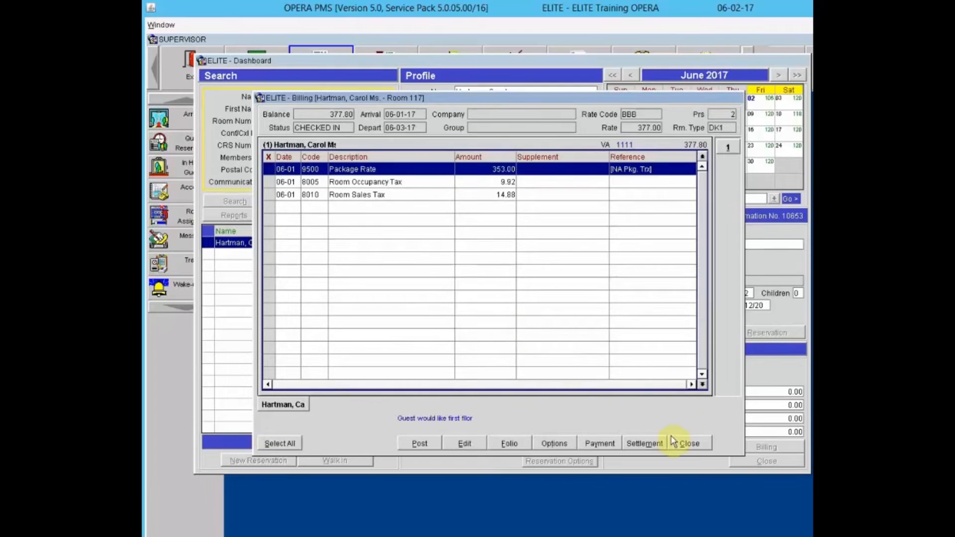
- Settle Room 117 as an early departure, posting 377.80 to Visa, and check out
left_click(647, 444)
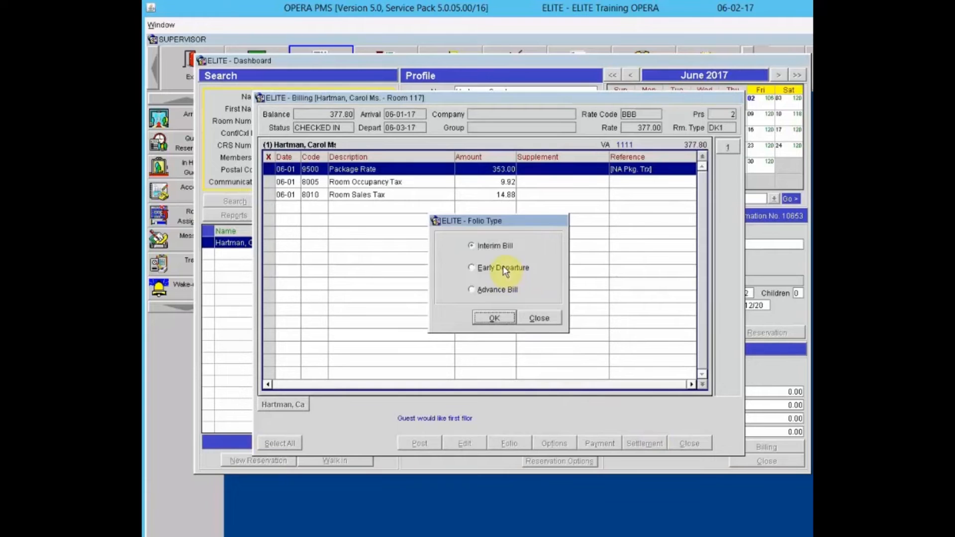
left_click(504, 269)
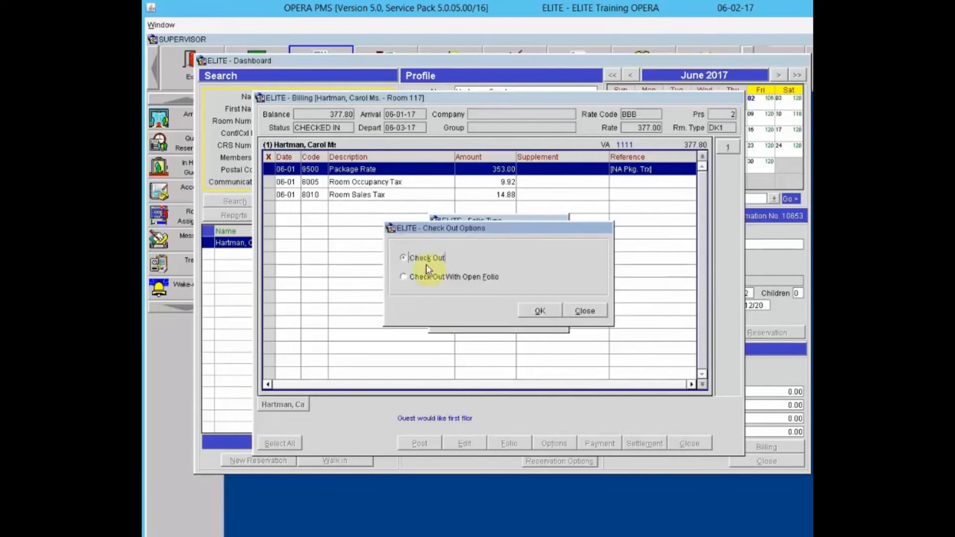
left_click(538, 311)
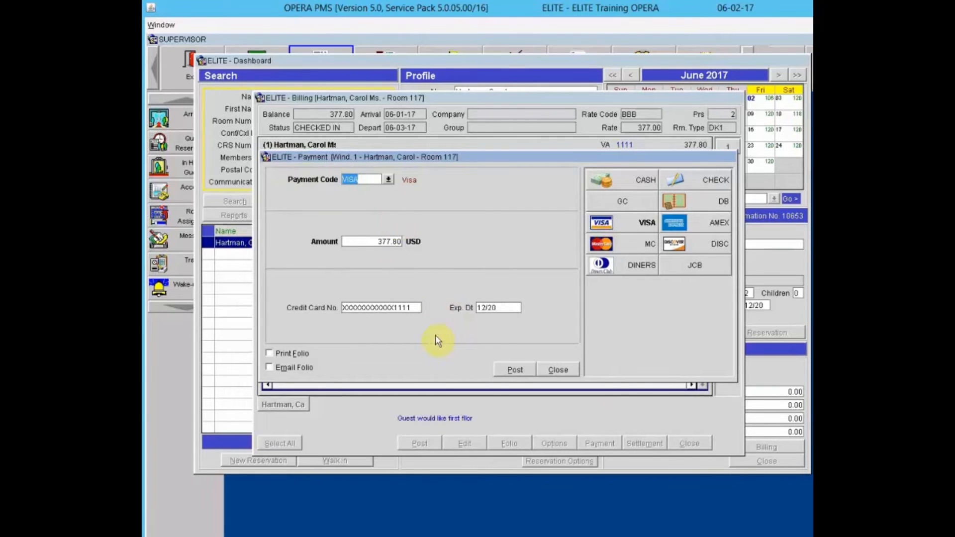
left_click(510, 368)
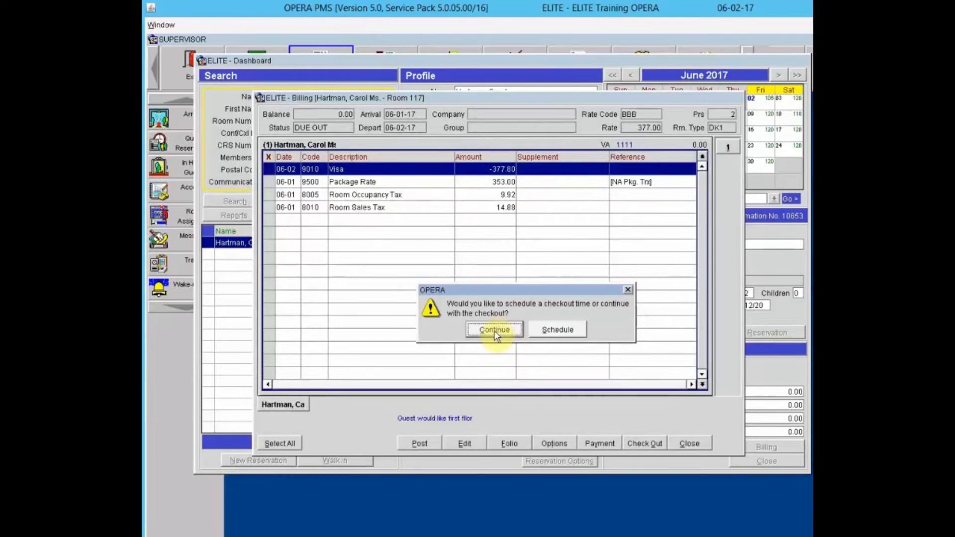
left_click(494, 330)
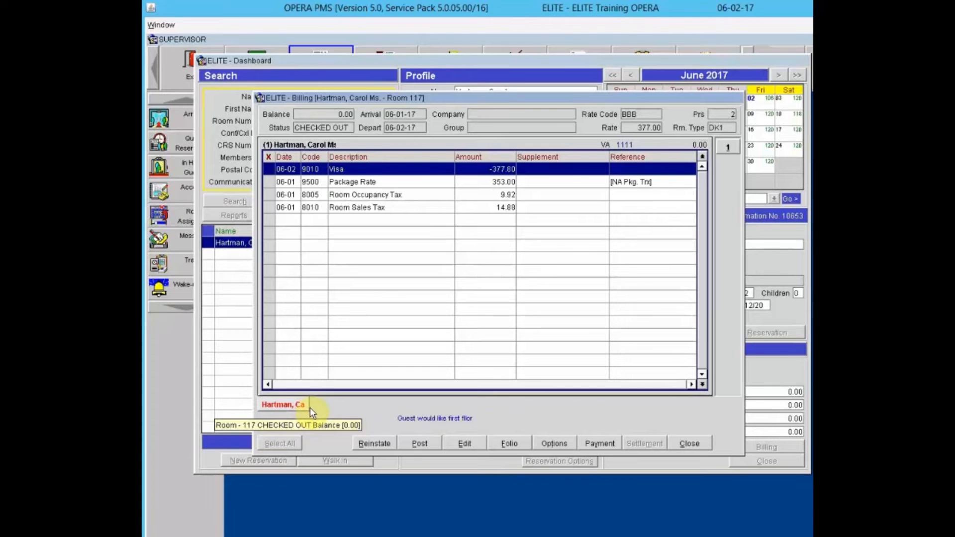
- Close Room 117's billing, clear the Dashboard search, and close the Dashboard
left_click(692, 441)
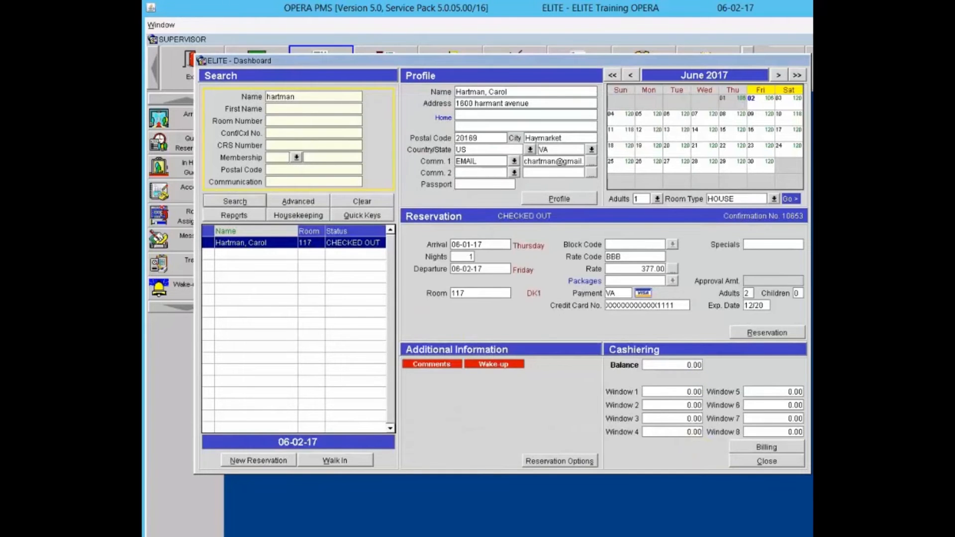
key("alt+l")
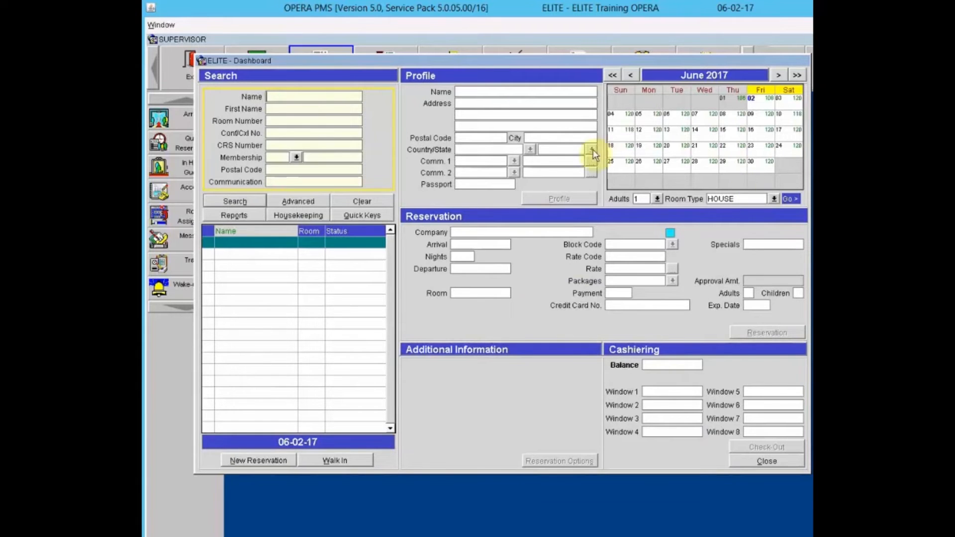
left_click(770, 461)
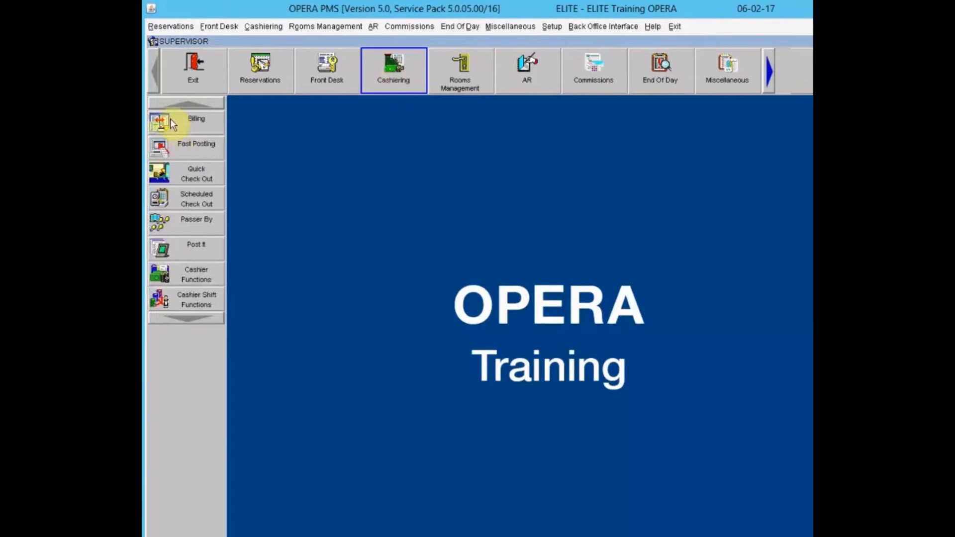
- Open Cashiering Billing and log in with the cashier password, retrying after an incorrect entry
left_click(170, 120)
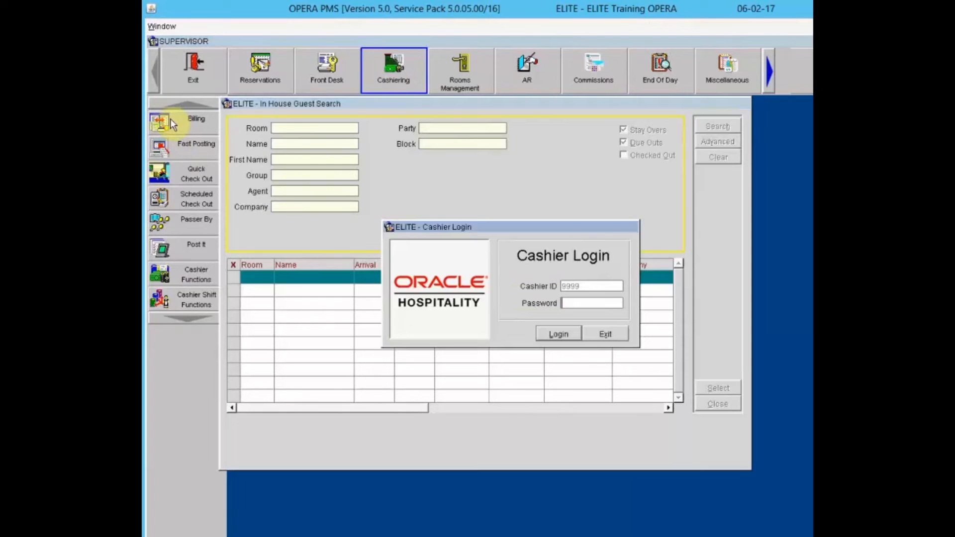
type("***********")
key("Return")
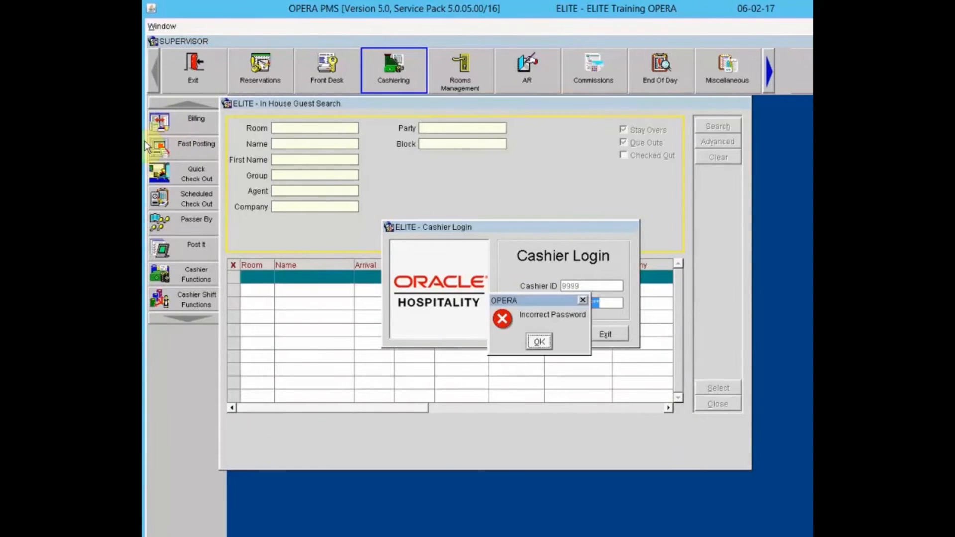
left_click(540, 342)
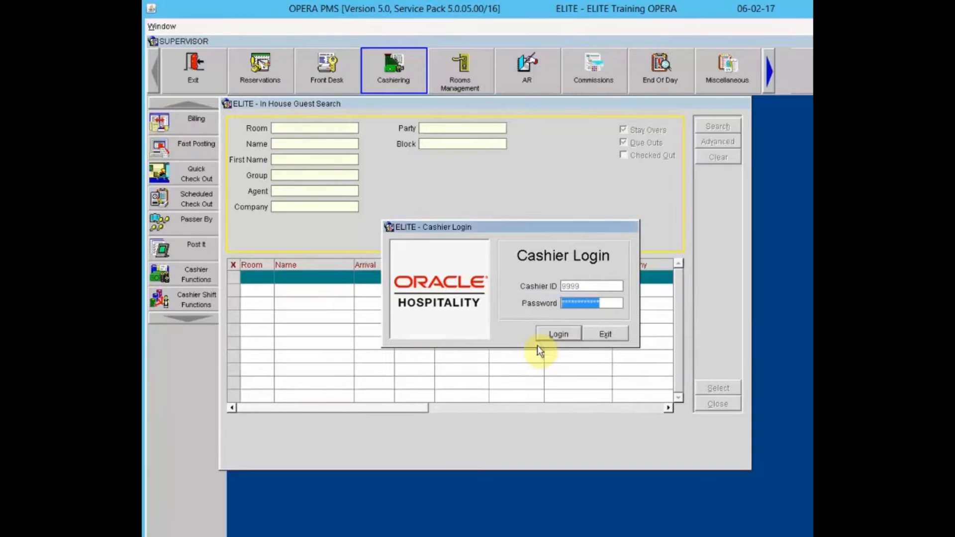
type("***********")
key("Return")
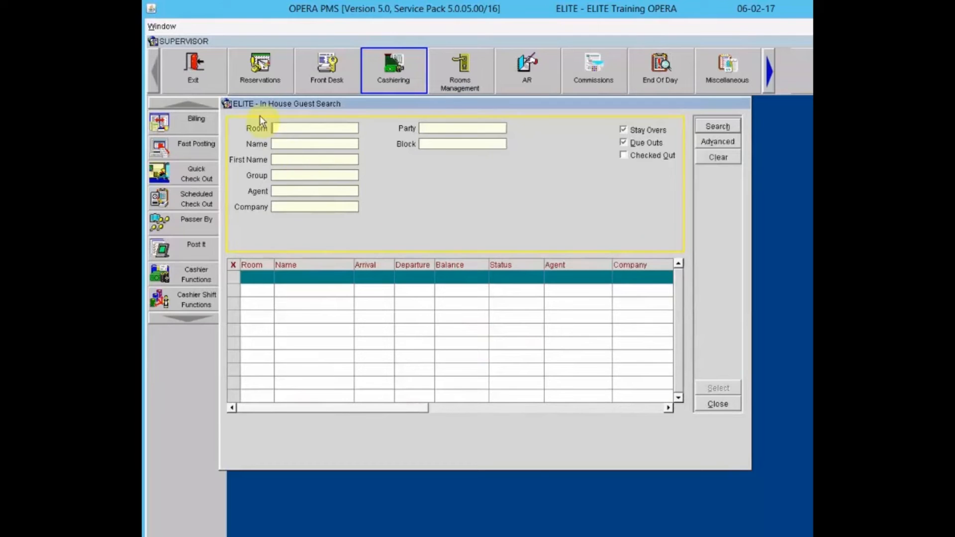
- Search in-house guests by the guest's last name, then close the wake-up calls and fixed charges pop-ups
left_click(301, 142)
type("GRANT")
key("Return")
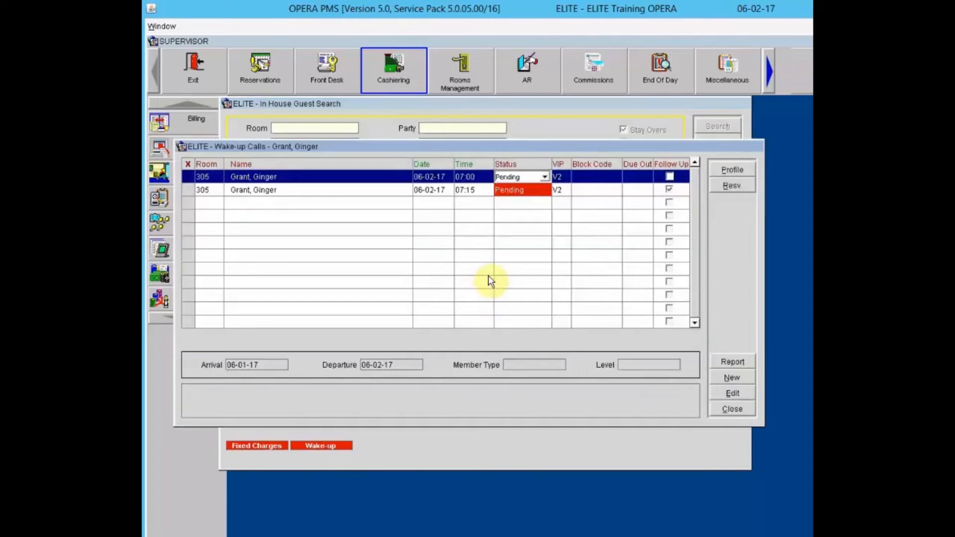
left_click(729, 409)
left_click(265, 445)
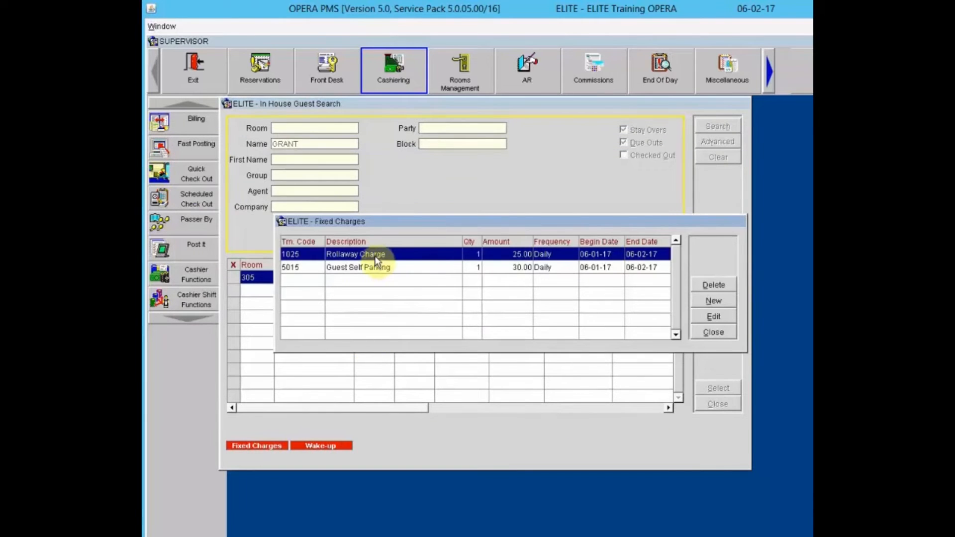
left_click(703, 331)
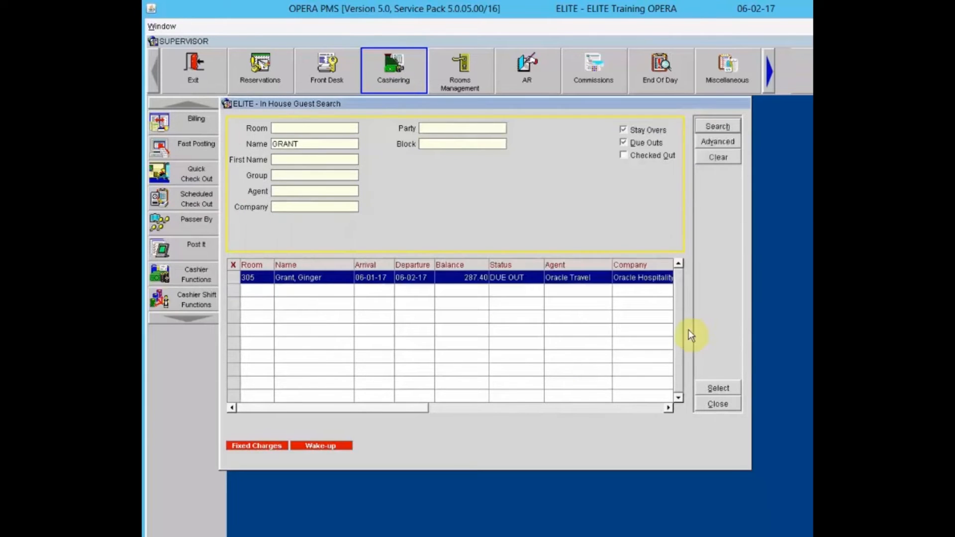
- Select the room 305 guest to open the folio, then bring up its Billing Options
left_click(717, 390)
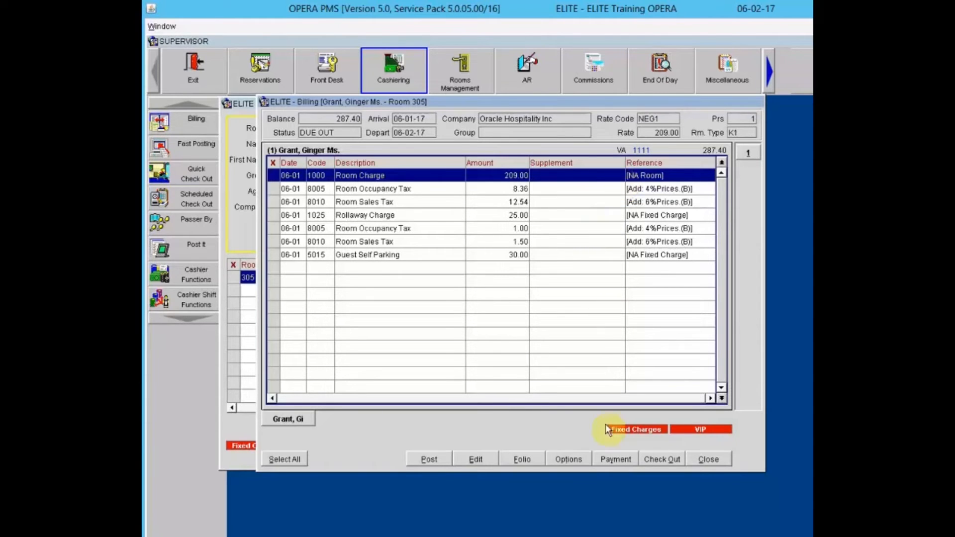
left_click(577, 458)
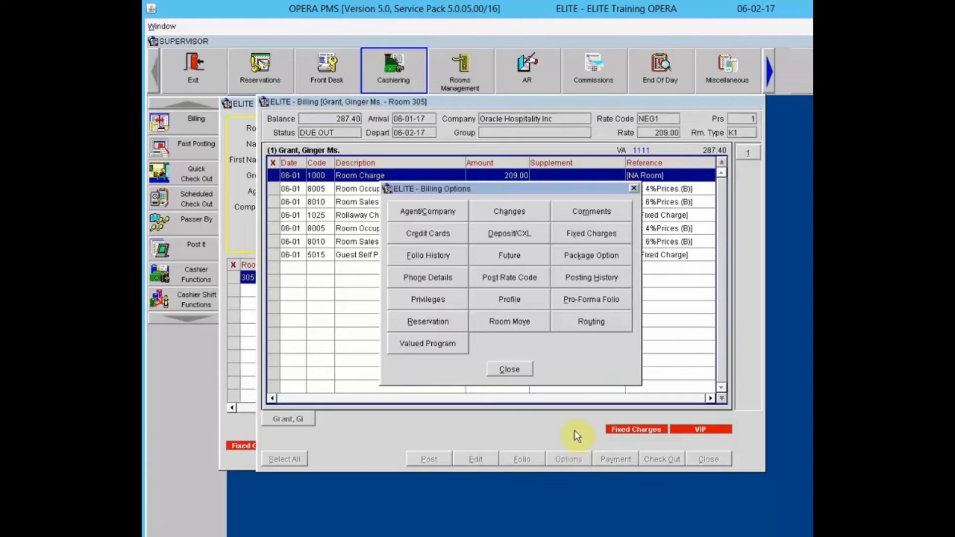
- Route Room 305's RT Room + Tax charges to Oracle Hospitality Inc on folio window 2
left_click(588, 324)
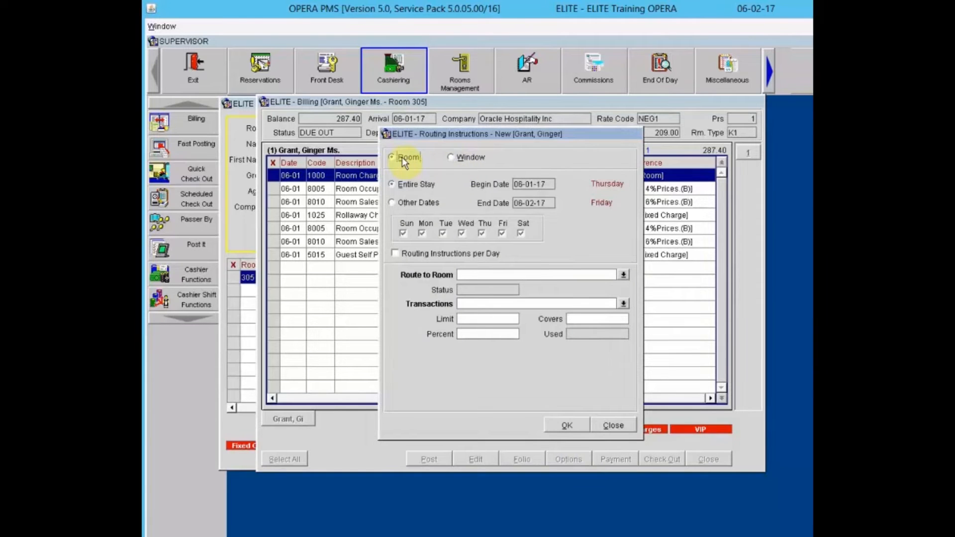
left_click(469, 157)
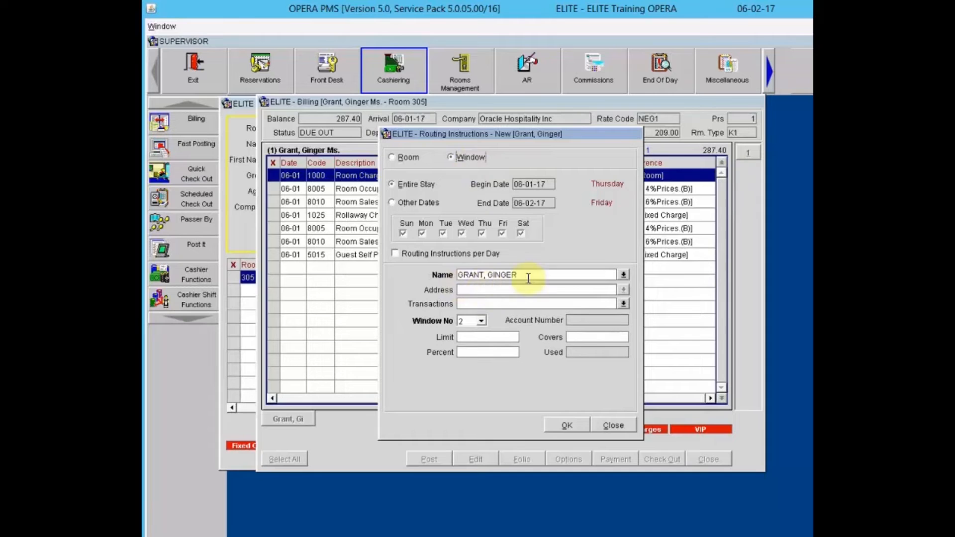
left_click(624, 276)
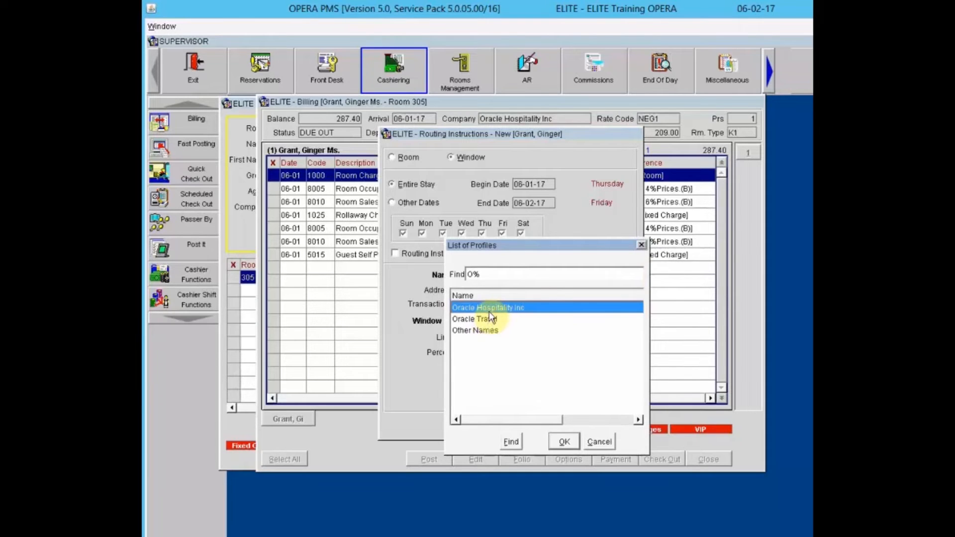
left_click(565, 442)
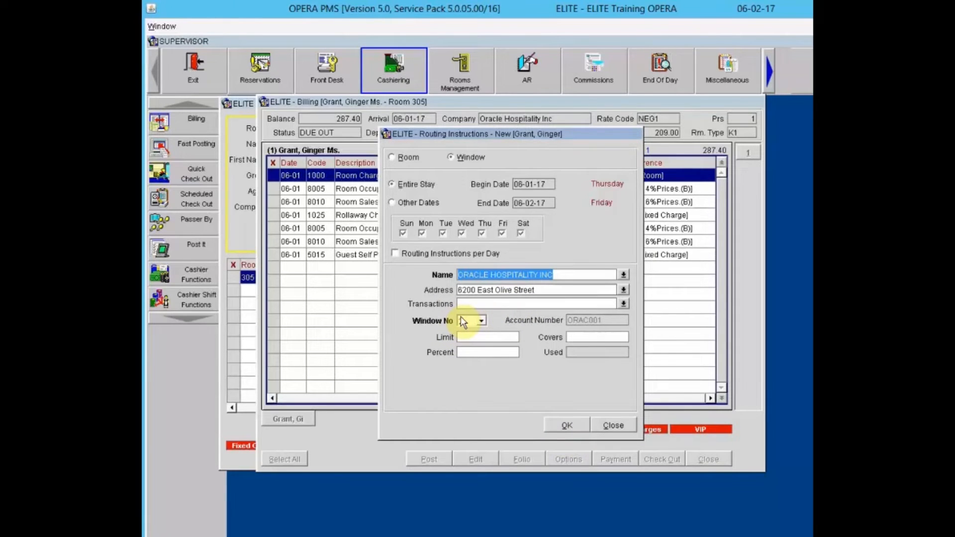
left_click(499, 304)
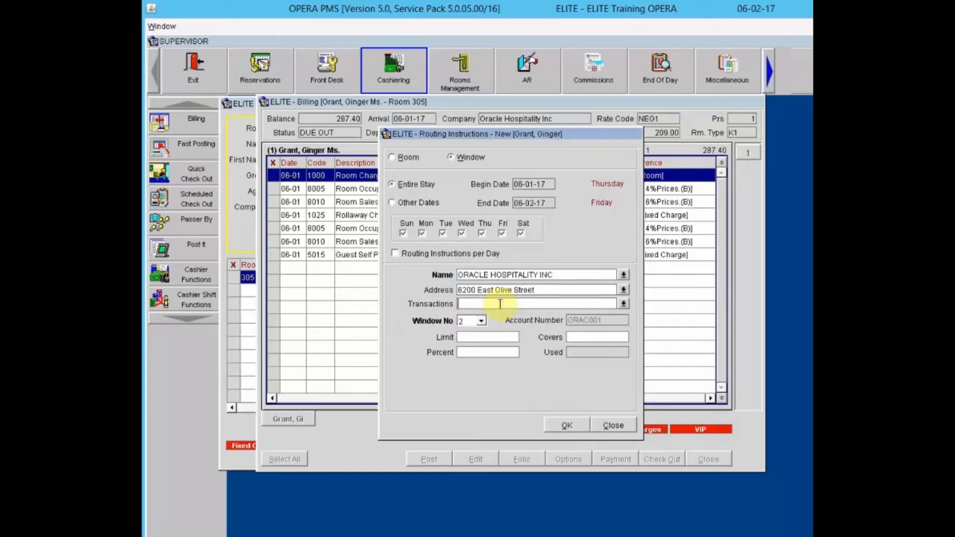
left_click(622, 304)
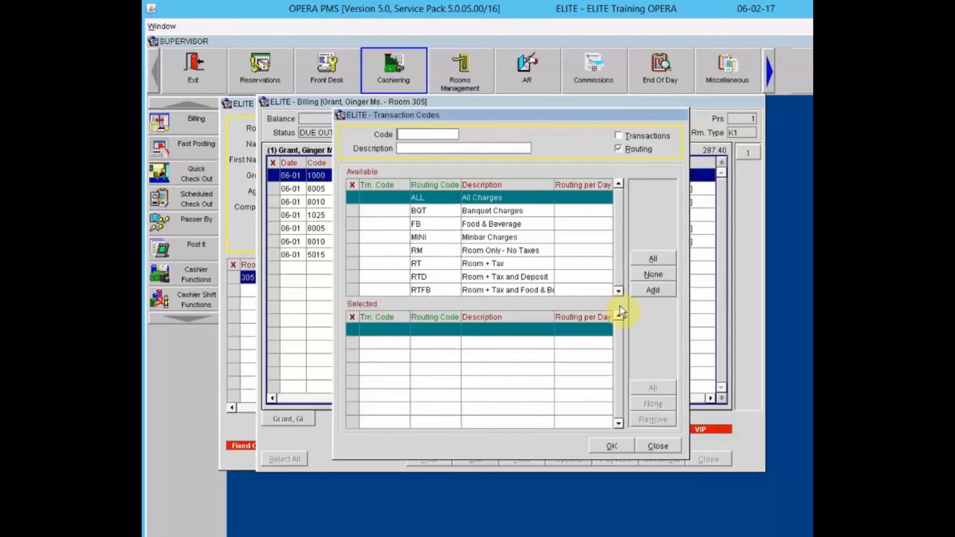
left_click(515, 265)
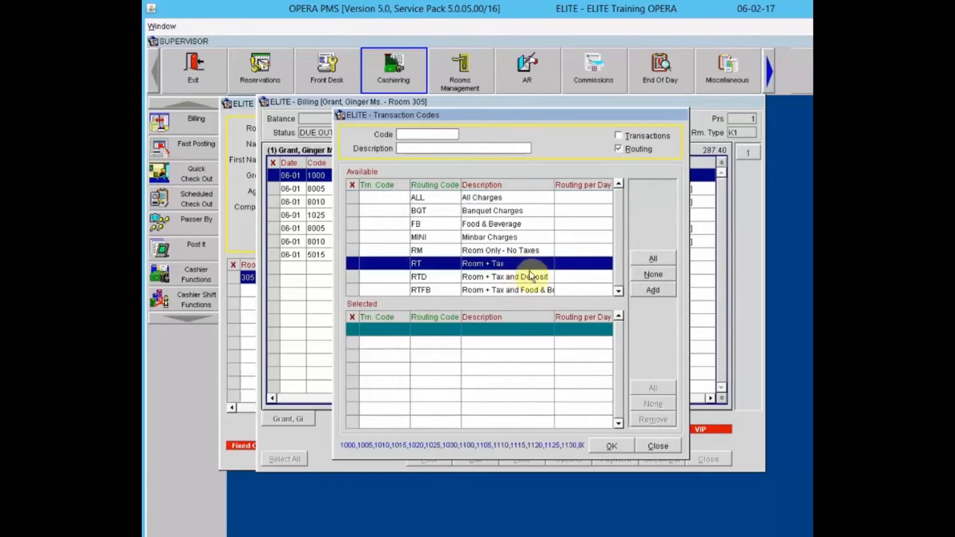
left_click(653, 293)
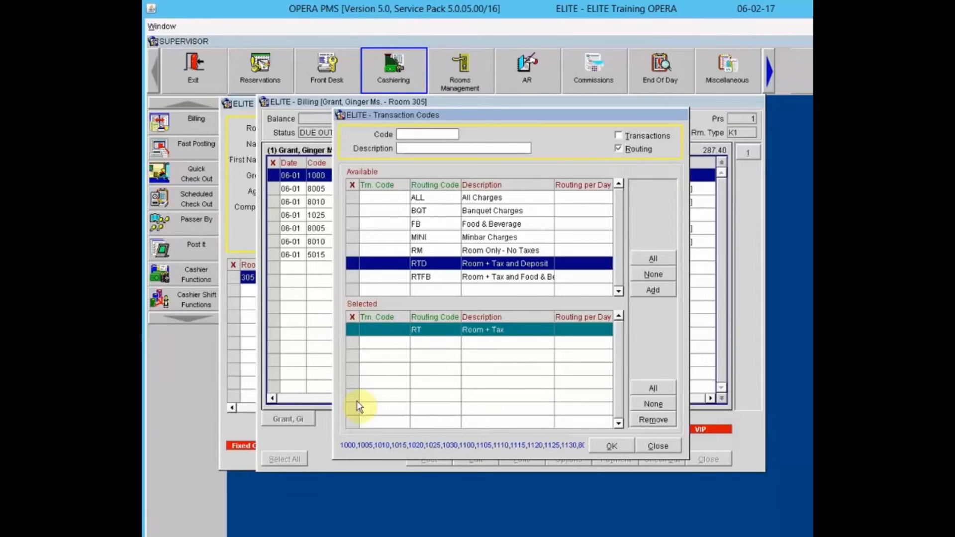
left_click(622, 445)
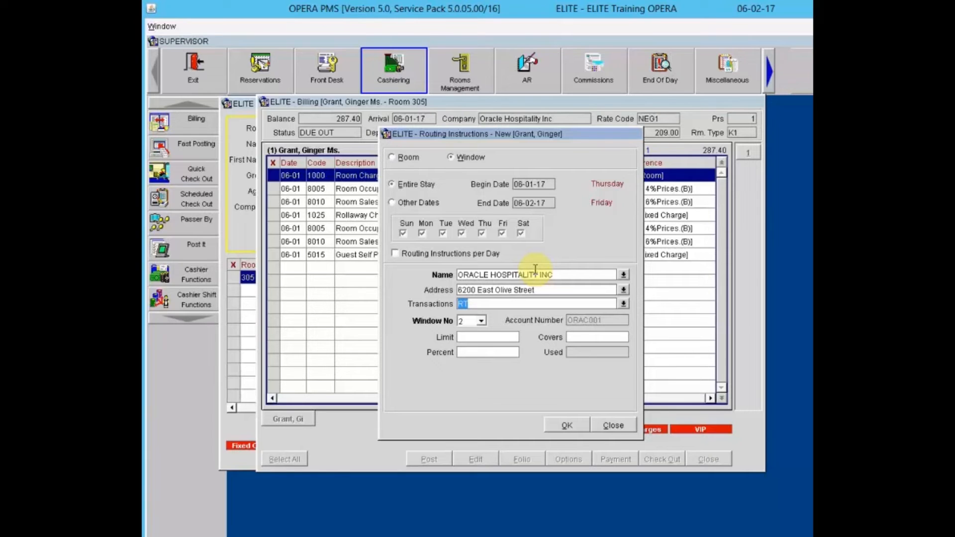
left_click(568, 425)
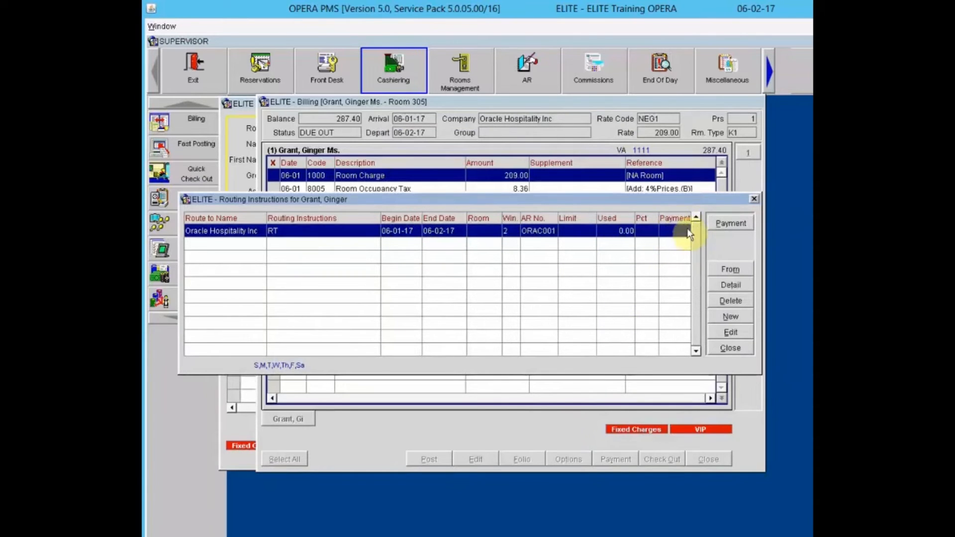
- Set window 2's pay type to DB Direct Bill, save, and close the routing list
left_click(731, 223)
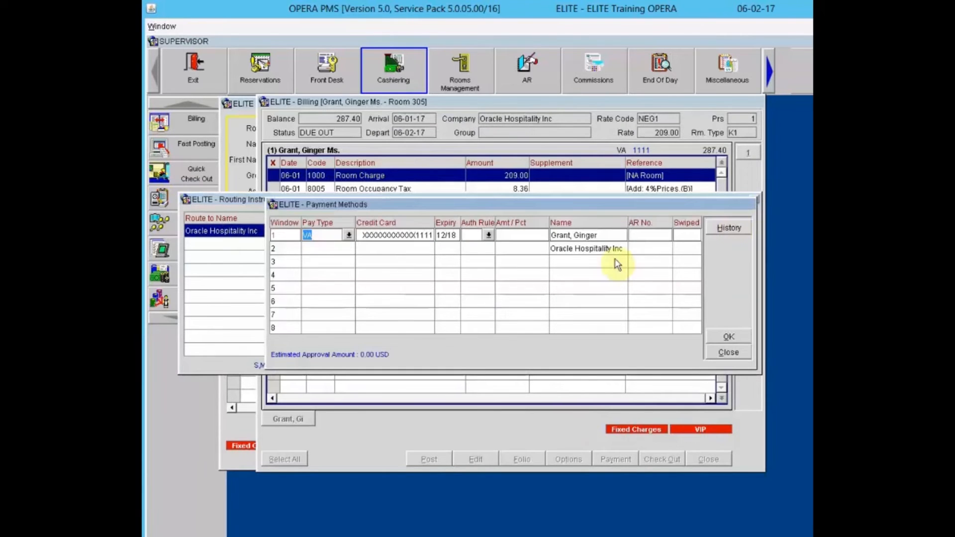
left_click(342, 249)
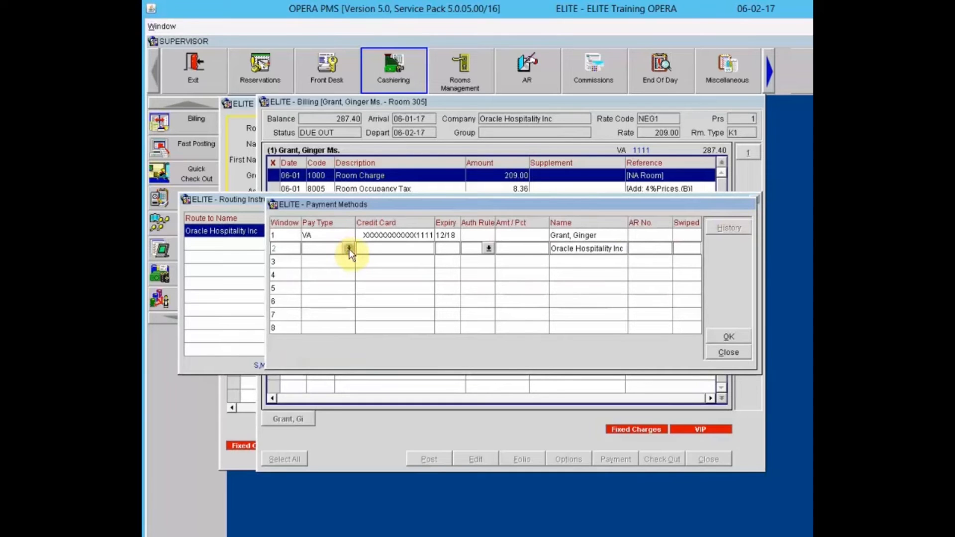
left_click(348, 248)
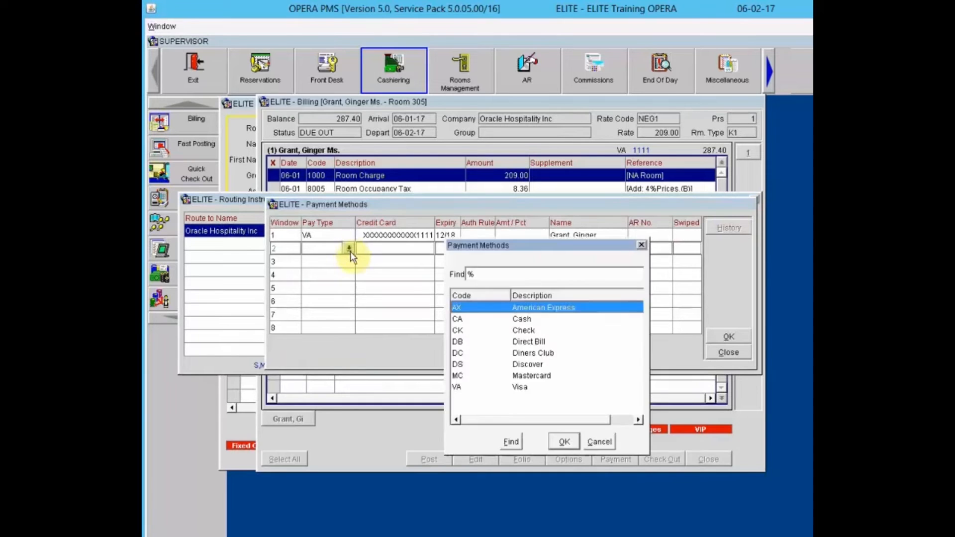
left_click(524, 342)
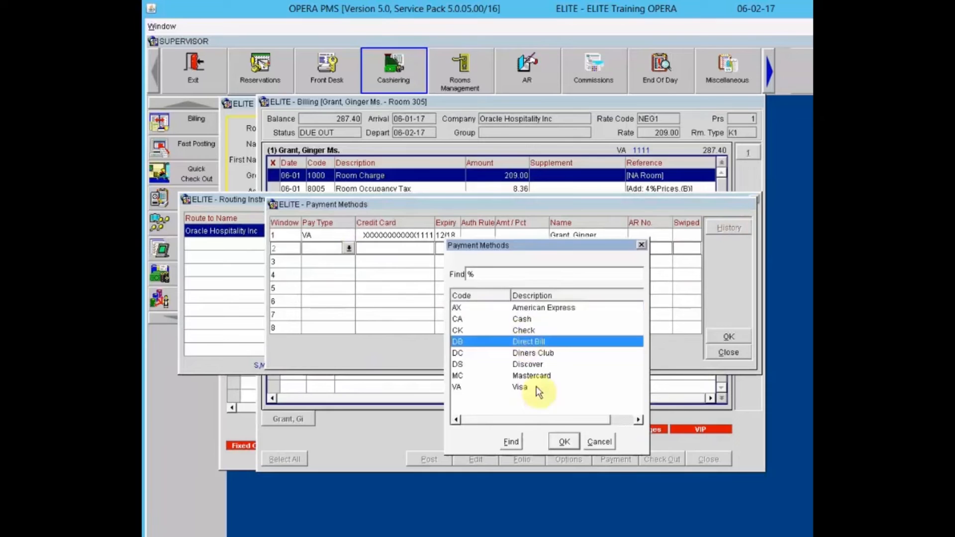
left_click(563, 443)
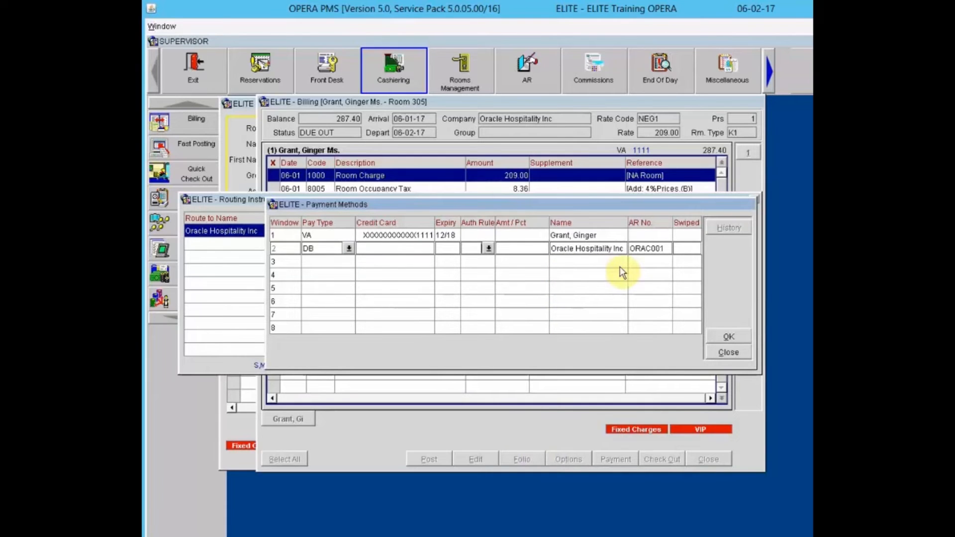
left_click(730, 336)
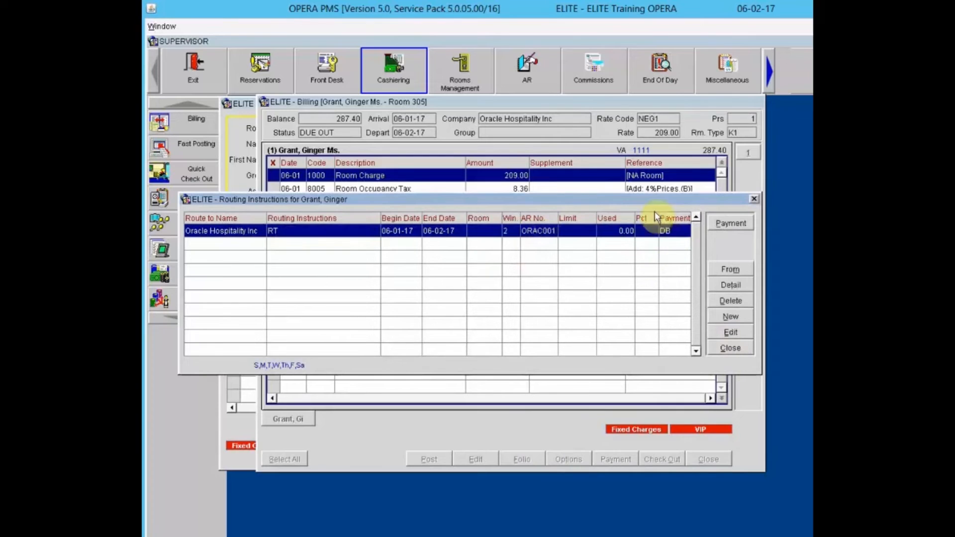
left_click(735, 350)
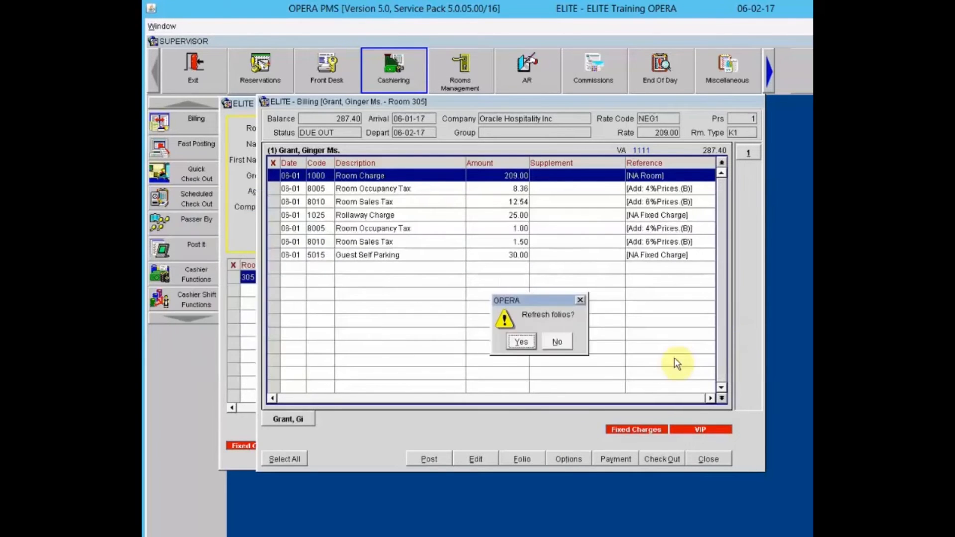
- Refresh the folios and return to the split billing windows
left_click(558, 342)
left_click(521, 342)
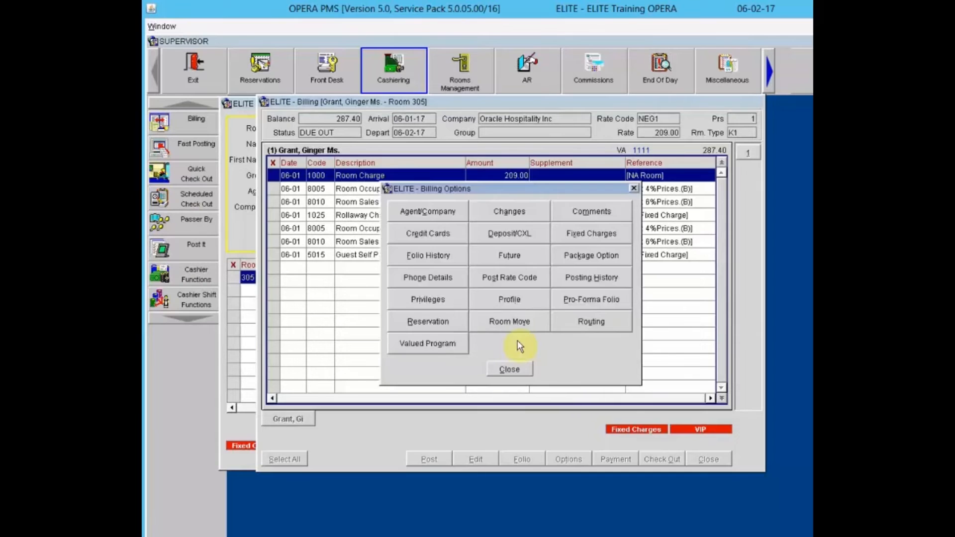
left_click(507, 368)
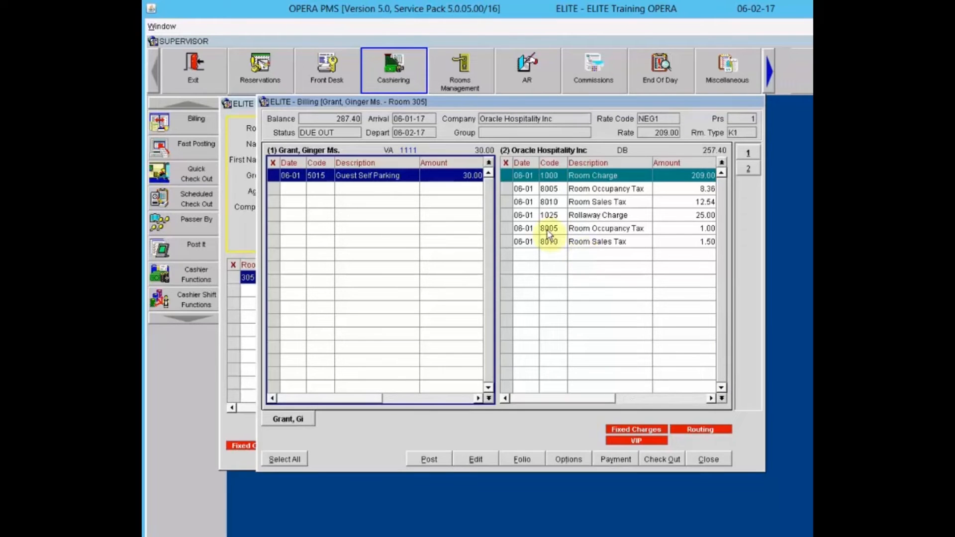
- Move the Rollaway Charge and its Room Occupancy and Room Sales Tax rows from window 2 into window 1
left_click(506, 216)
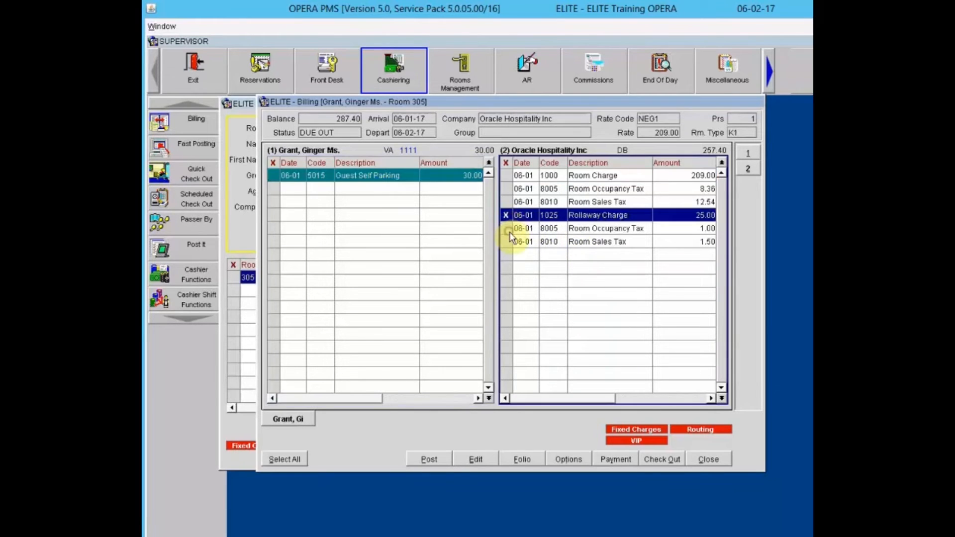
left_click(509, 230)
left_click(511, 244)
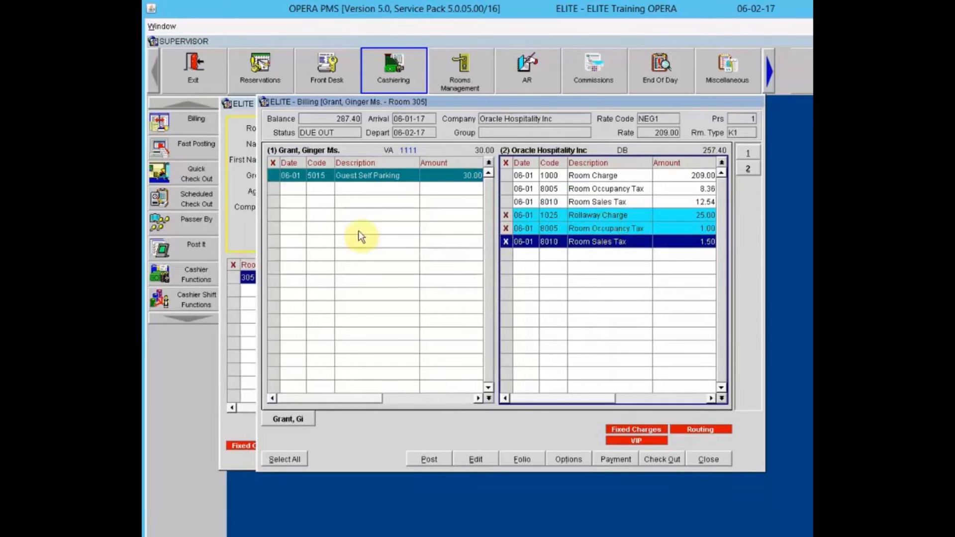
left_click(589, 218)
left_click_drag(588, 220, 326, 216)
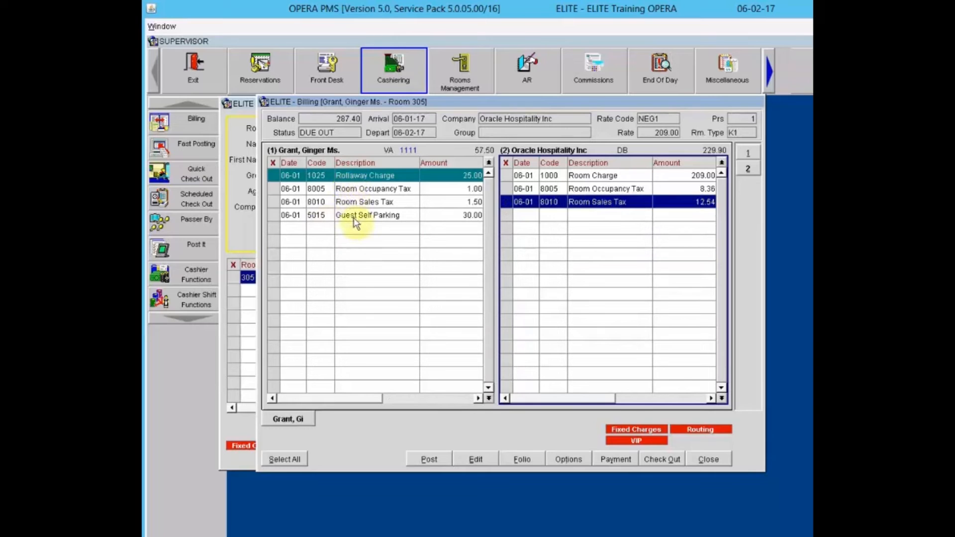
left_click(375, 173)
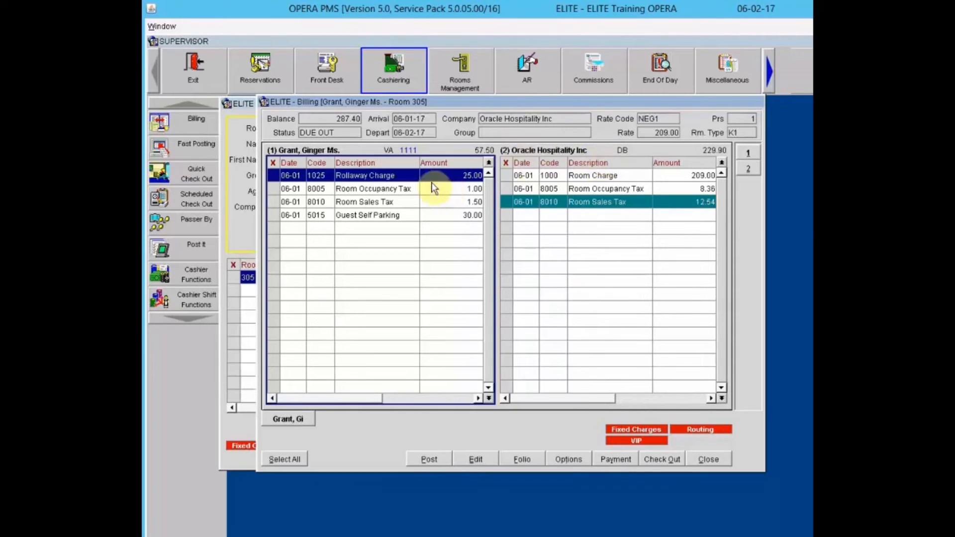
left_click(392, 175)
left_click(645, 201)
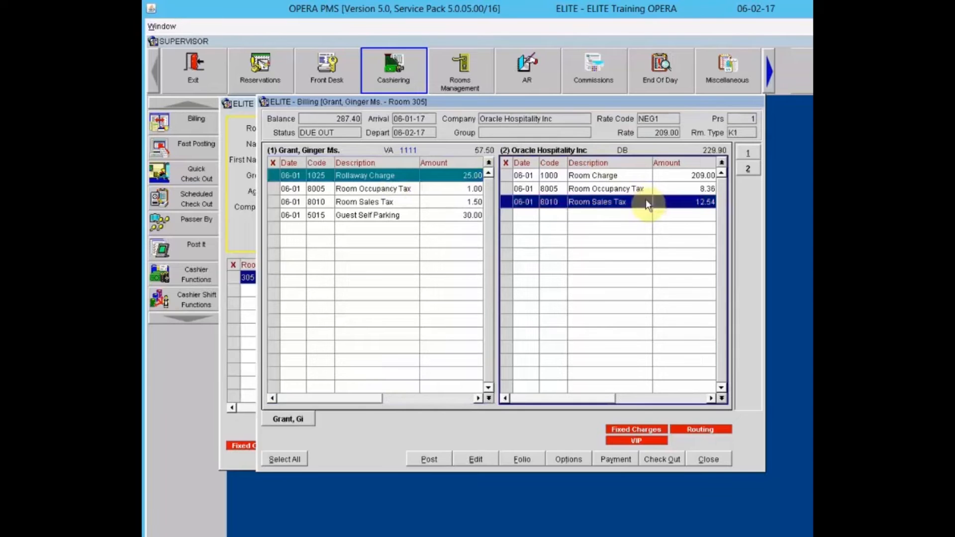
left_click(338, 244)
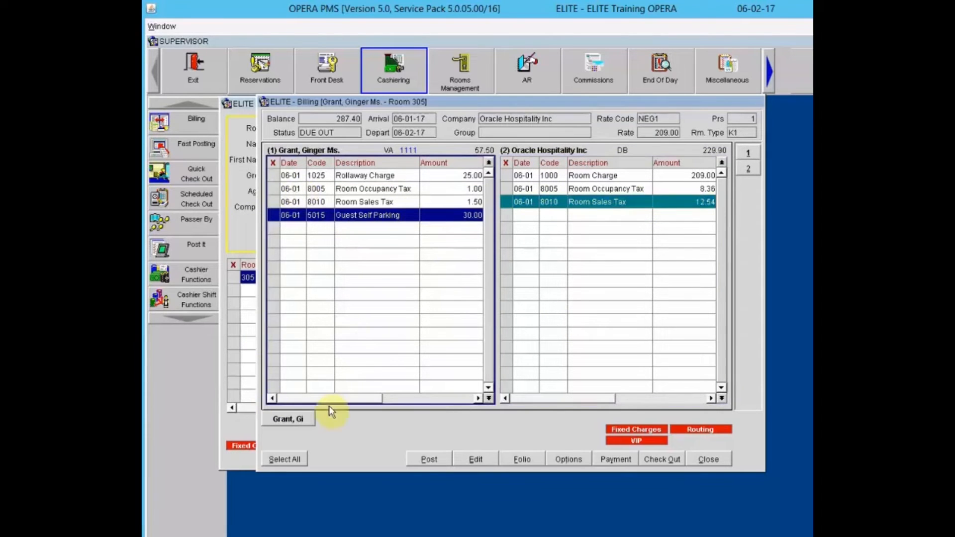
- Start a normal check out and post a 57.50 Visa payment against window 1
left_click(664, 460)
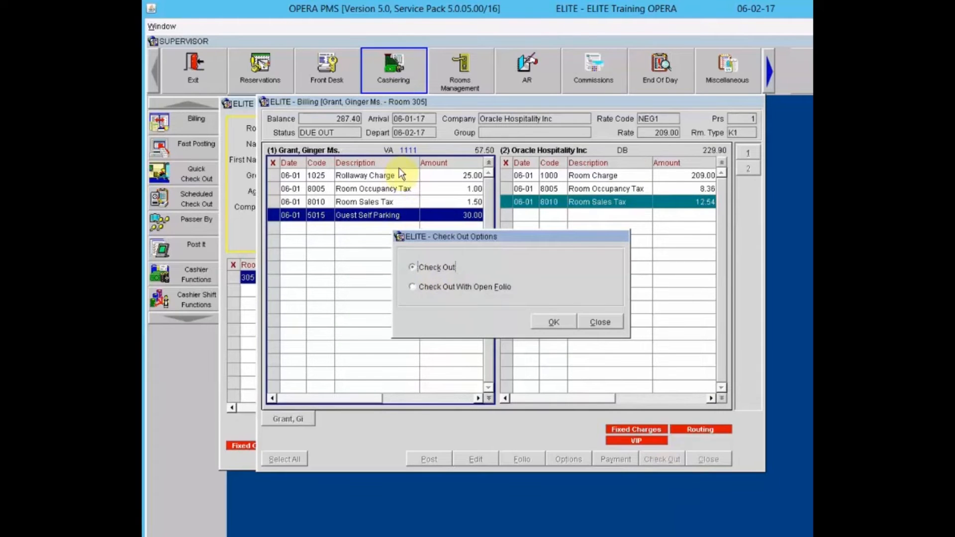
left_click(554, 322)
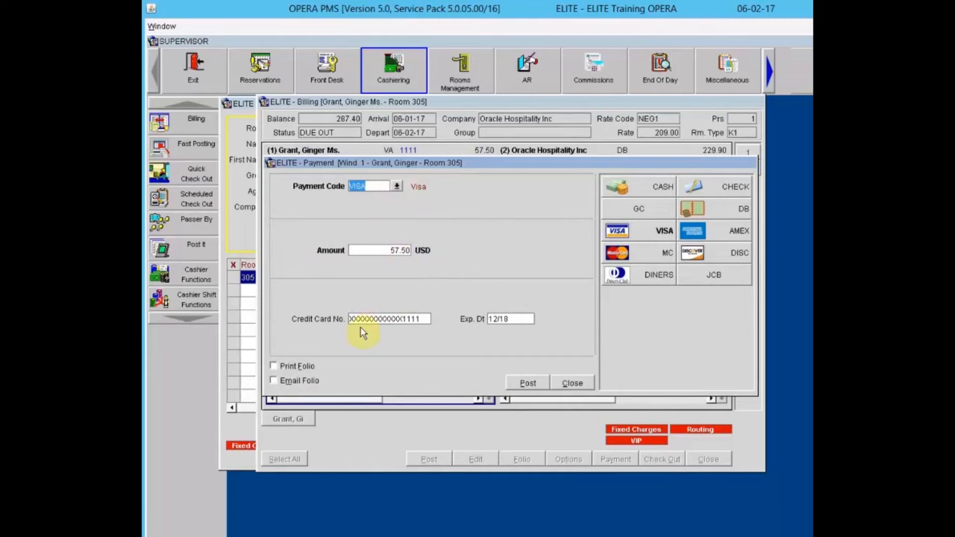
left_click(532, 380)
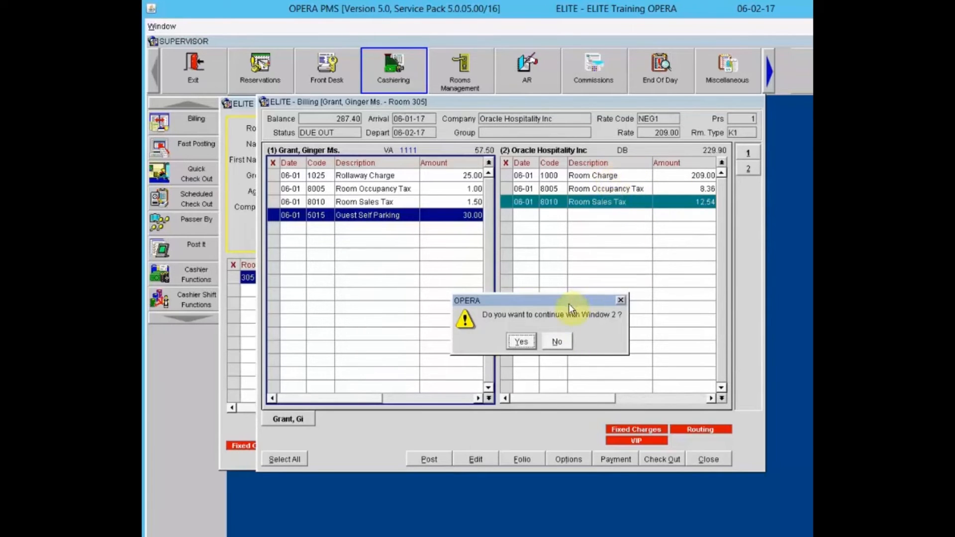
- Skip settling window 2 and check out room 305 with its folio left open
left_click(559, 342)
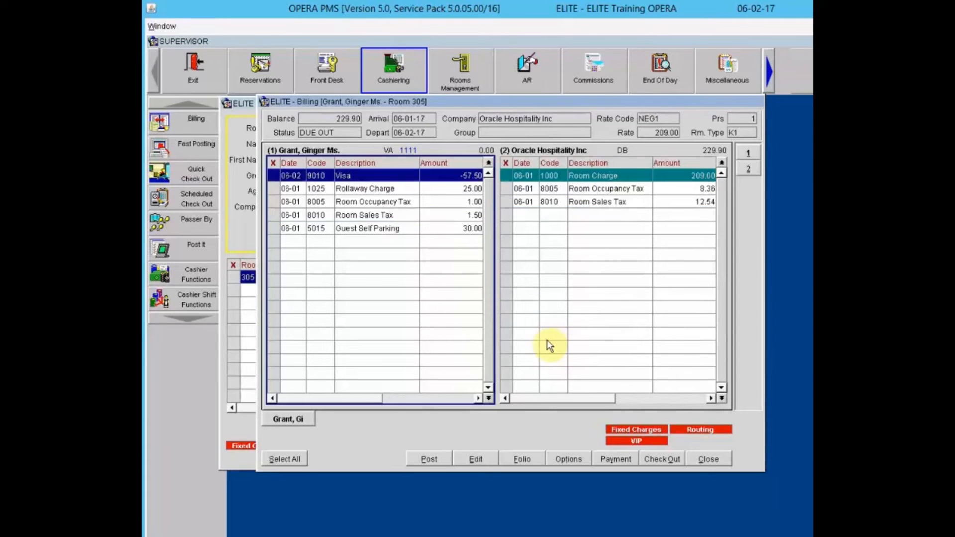
left_click(604, 180)
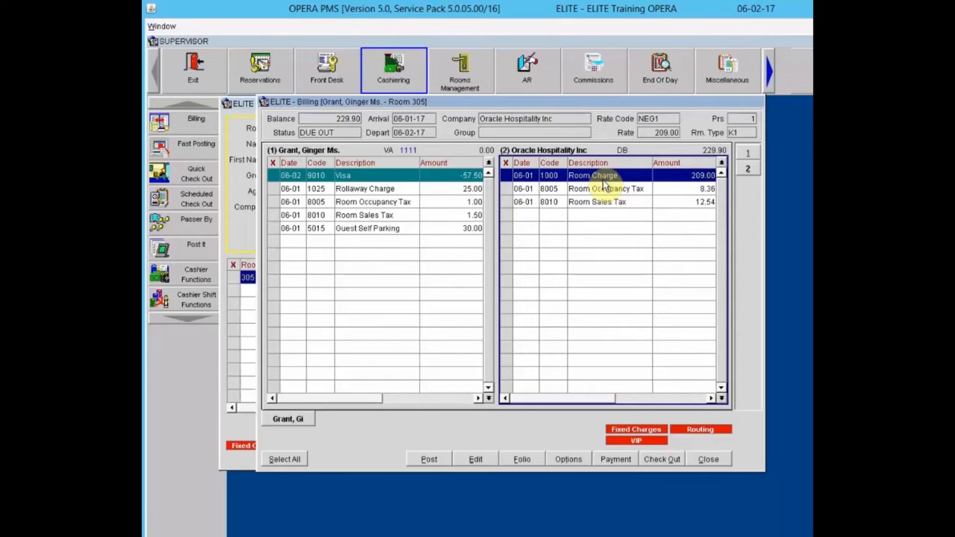
left_click(667, 458)
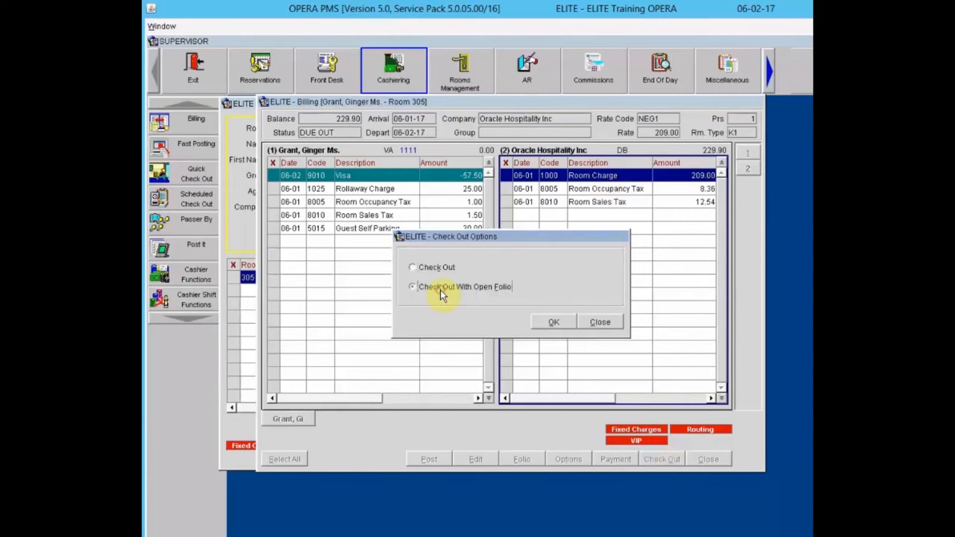
left_click(551, 323)
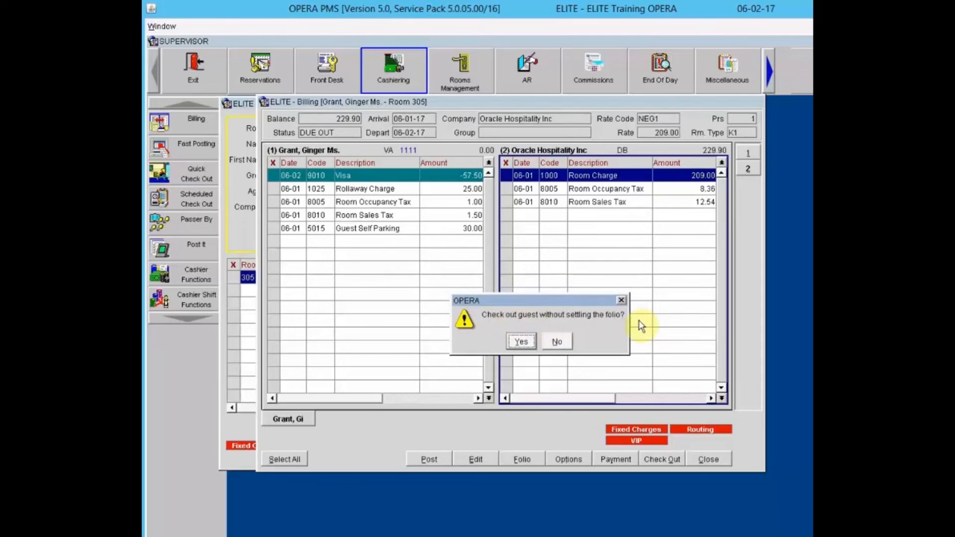
left_click(524, 342)
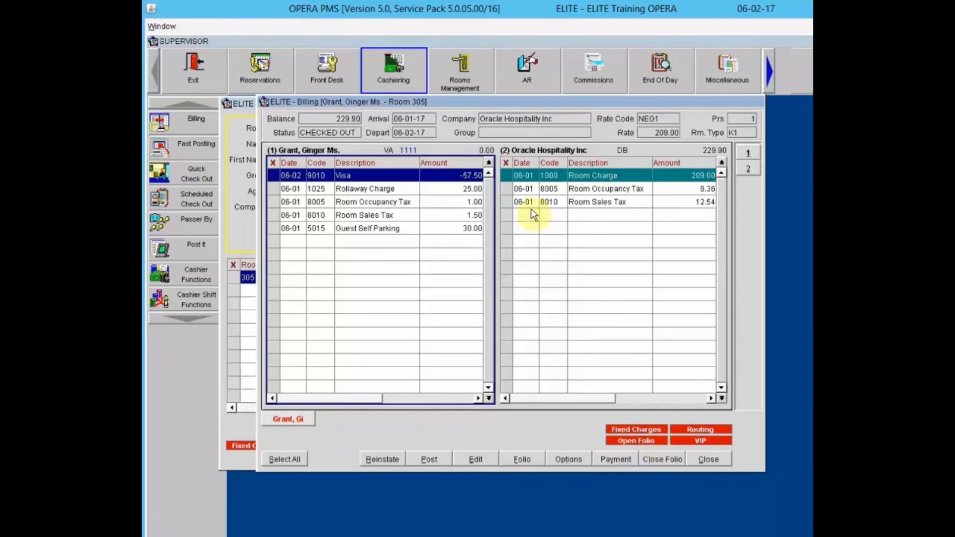
left_click(619, 171)
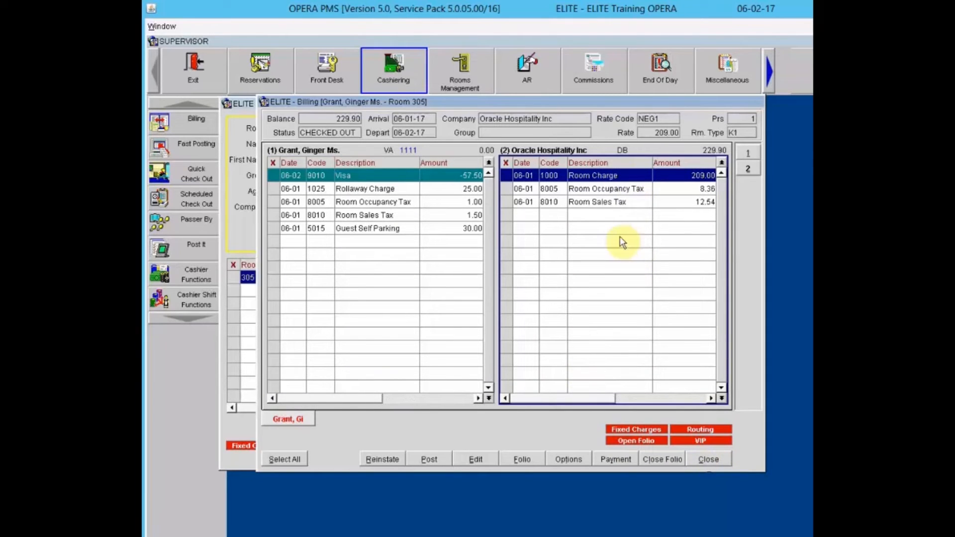
- Close the billing window and clear the guest name from the search field
left_click(712, 459)
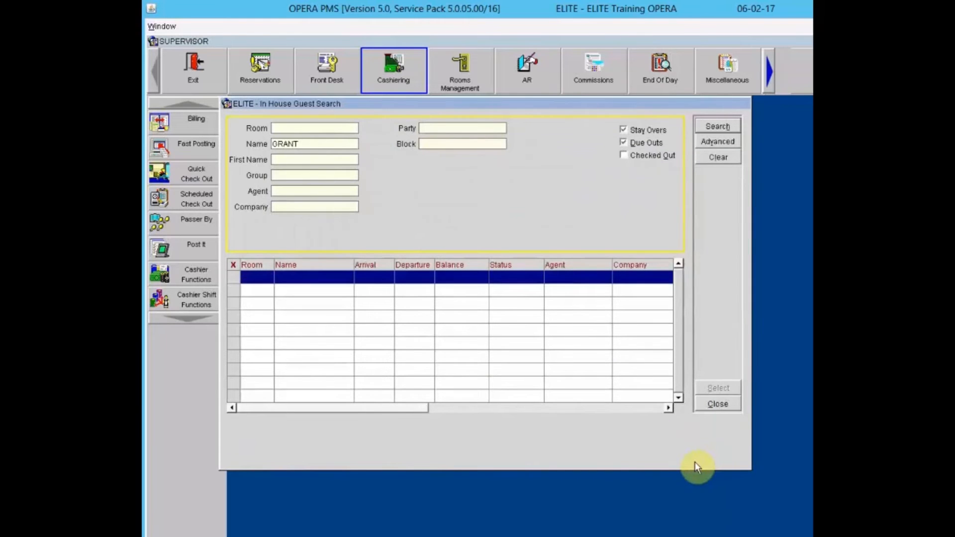
left_click(299, 143)
left_click_drag(240, 144, 235, 145)
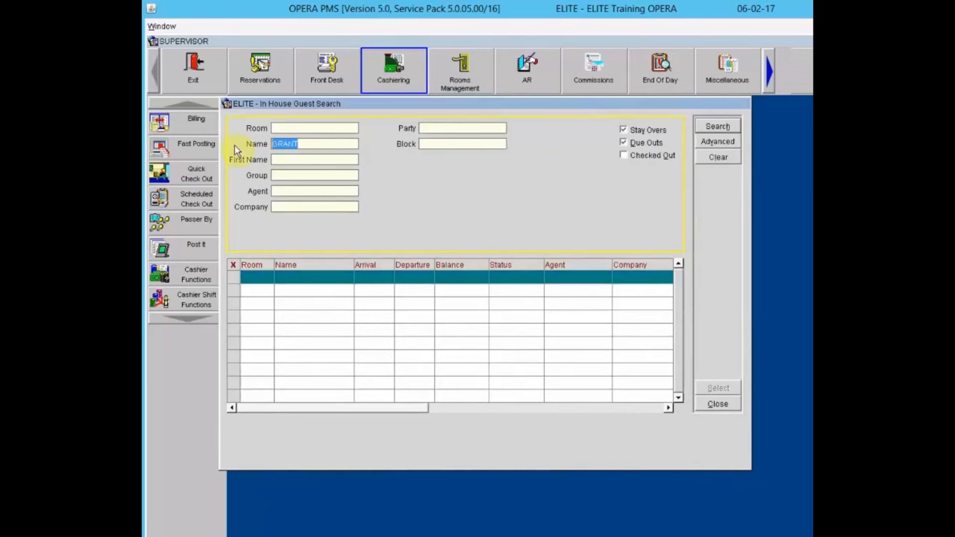
key("BackSpace")
left_click(533, 47)
- Search only open-folio reservations and reopen billing for the room 305 guest
left_click(726, 140)
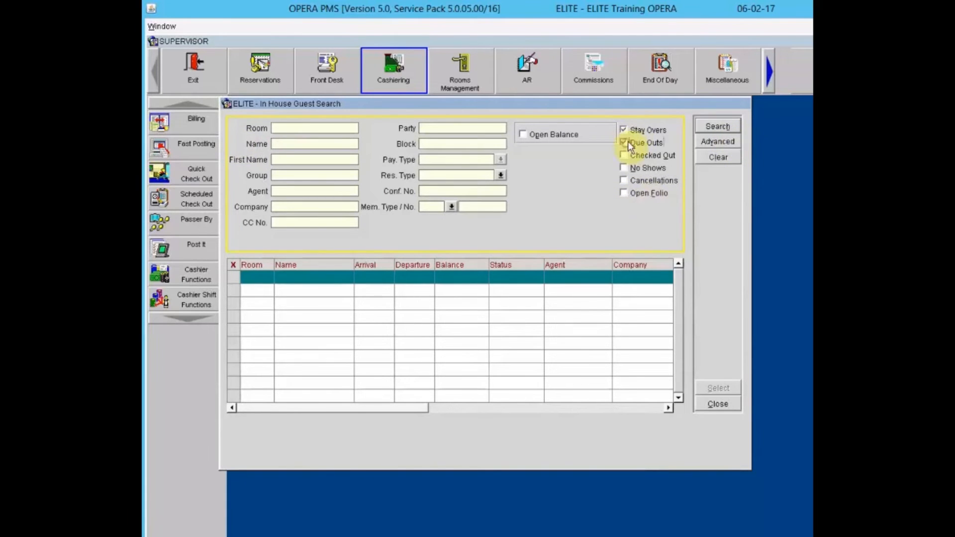
left_click(625, 128)
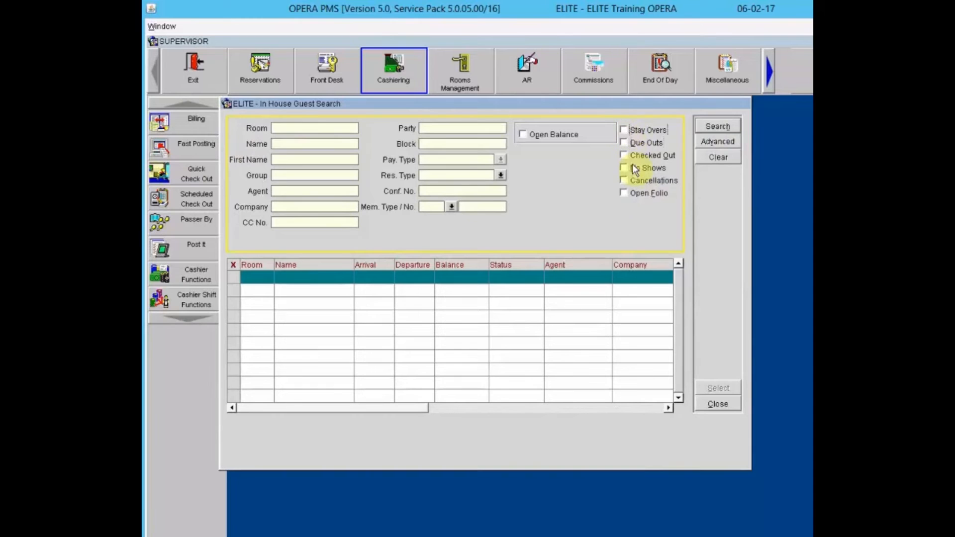
left_click(625, 195)
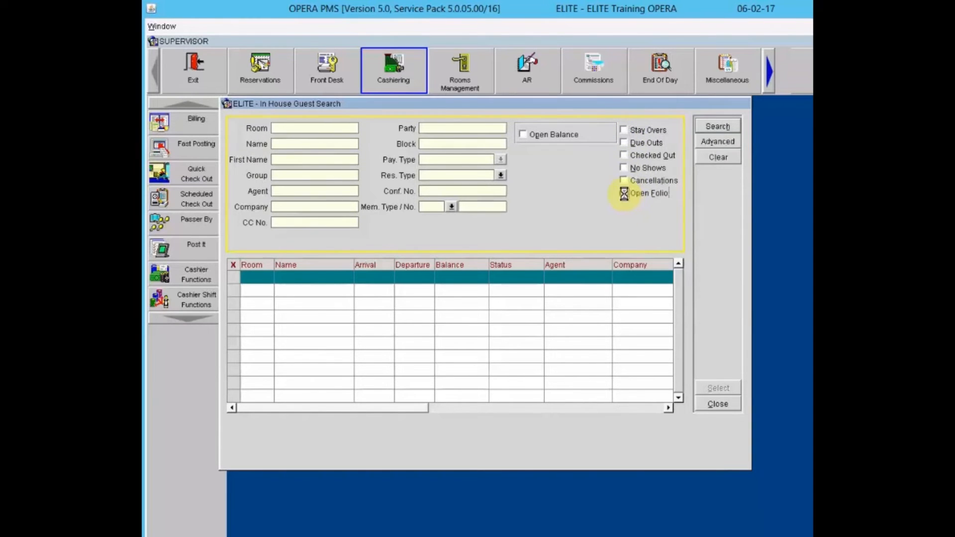
left_click(718, 126)
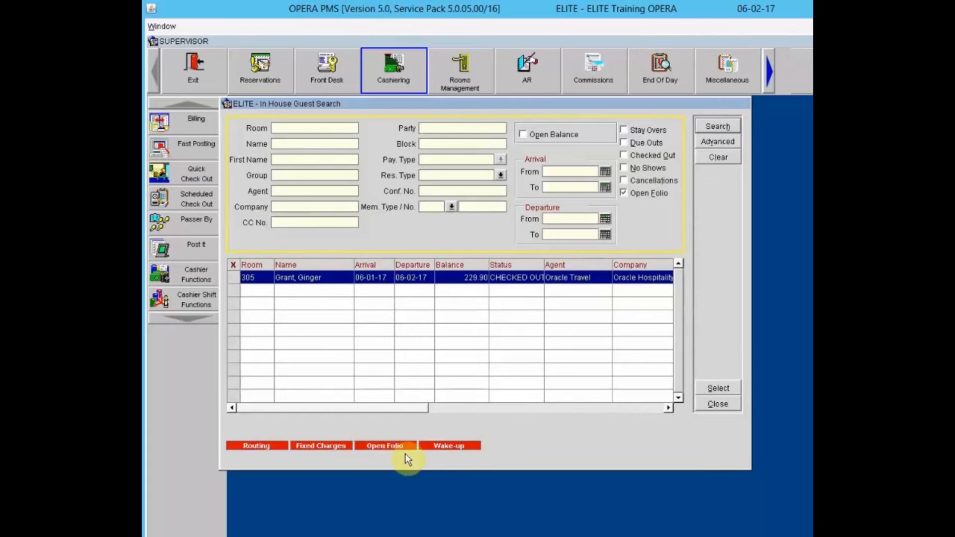
left_click(708, 387)
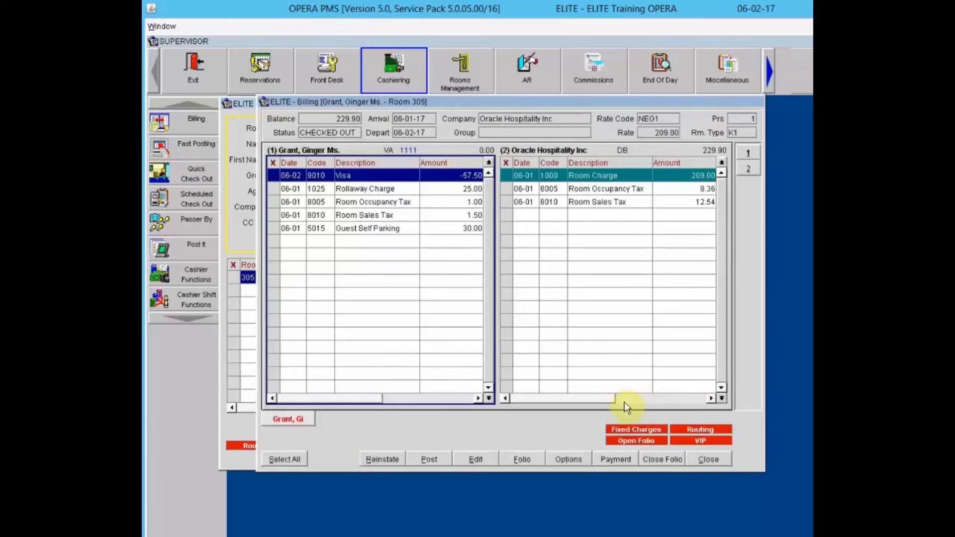
- Add an ALL-type comment 'Checking with Management to see if charges should be direct biled' and reopen comments
left_click(573, 459)
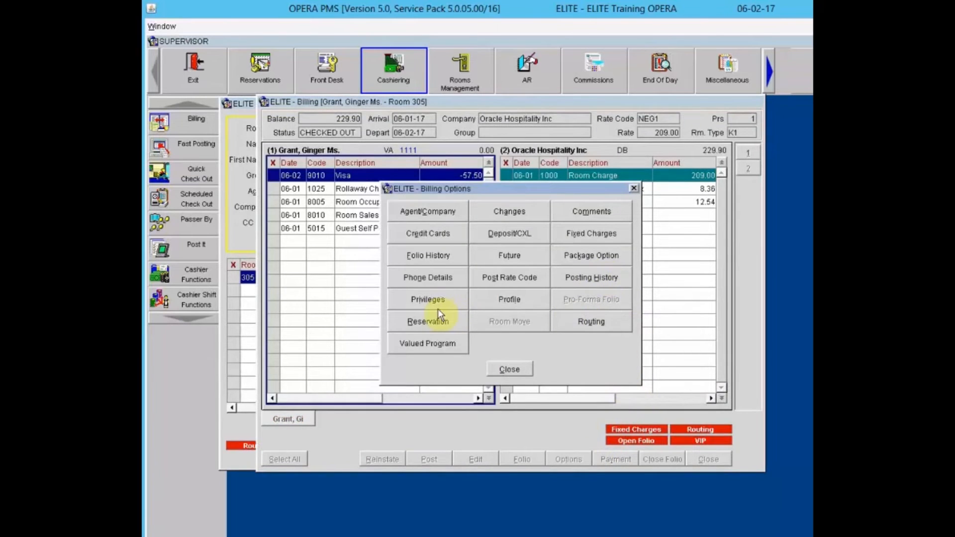
left_click(575, 211)
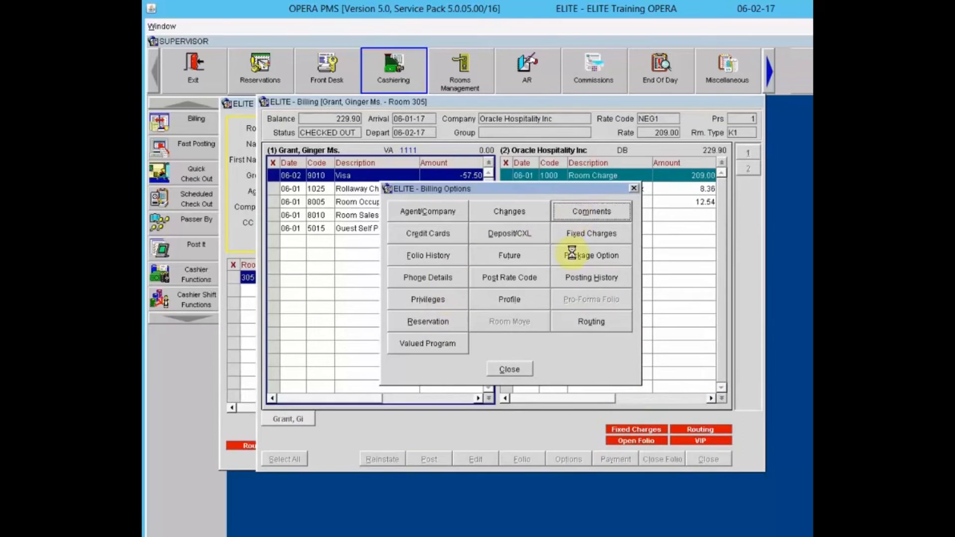
left_click(691, 346)
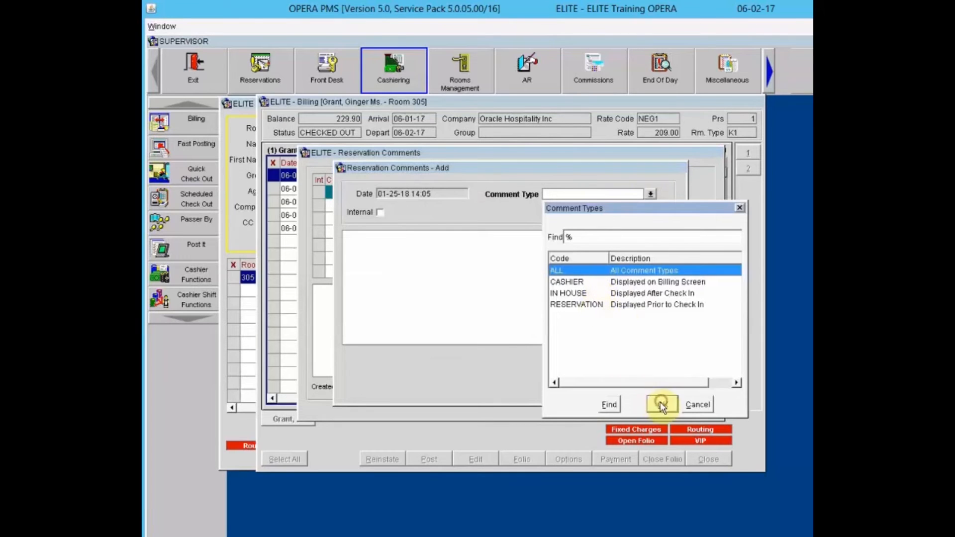
left_click(661, 403)
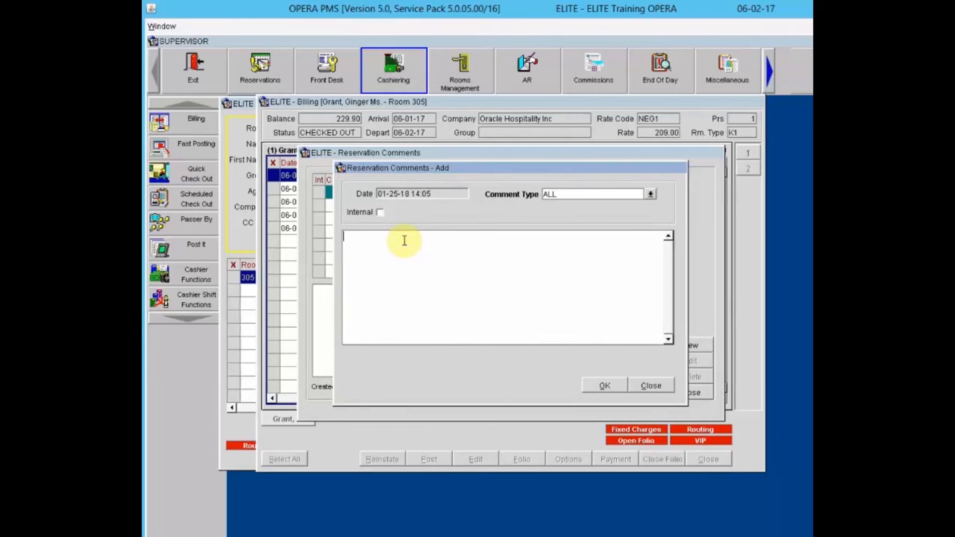
type("Checking with Management to s")
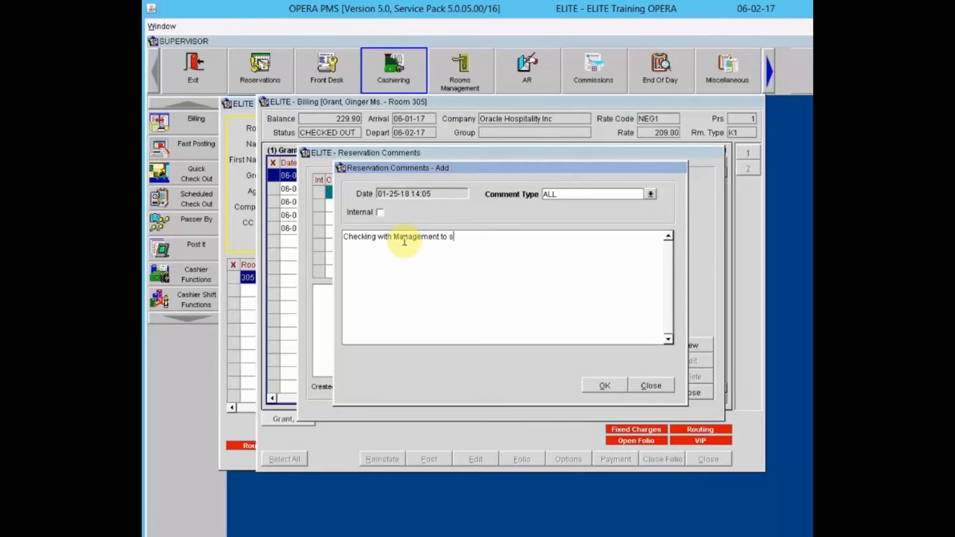
type("ee if charges should be direct ")
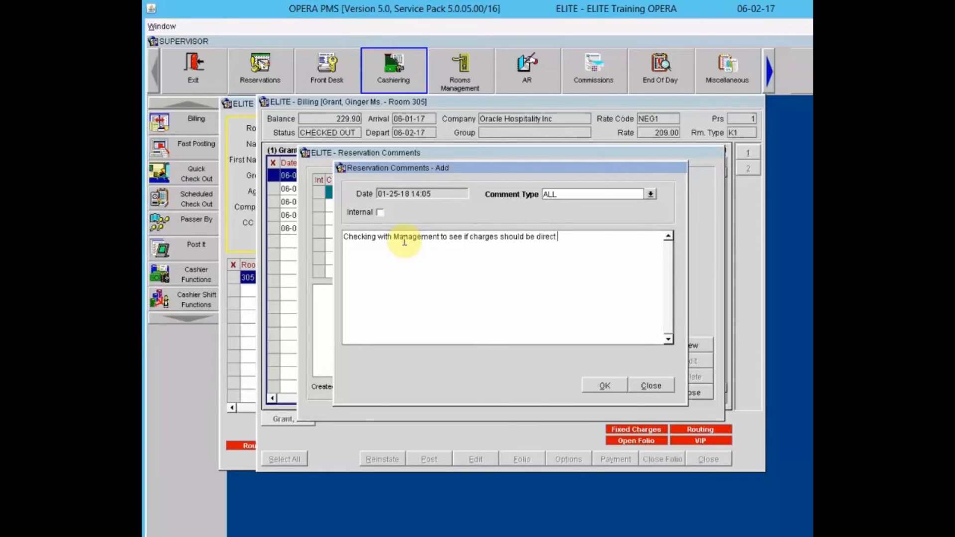
type("biled")
left_click(604, 383)
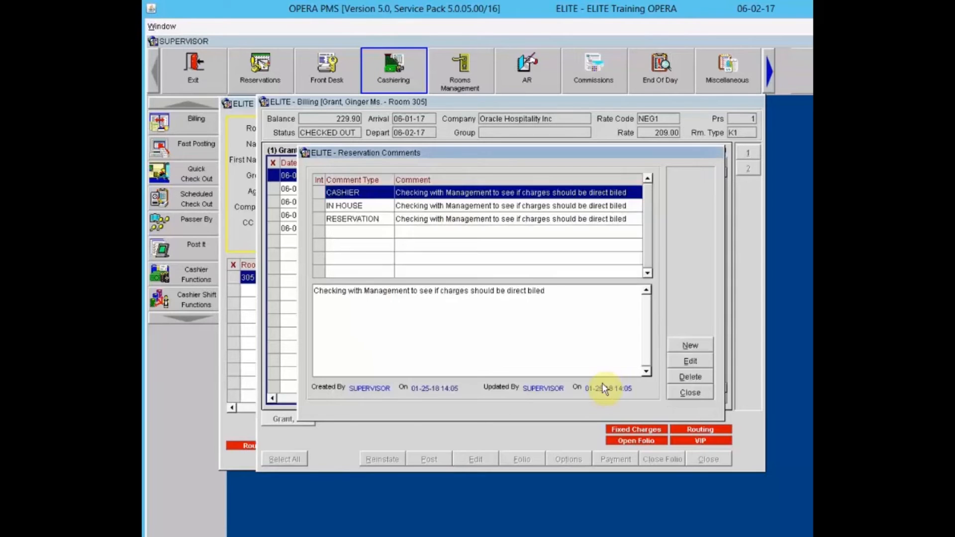
left_click(685, 392)
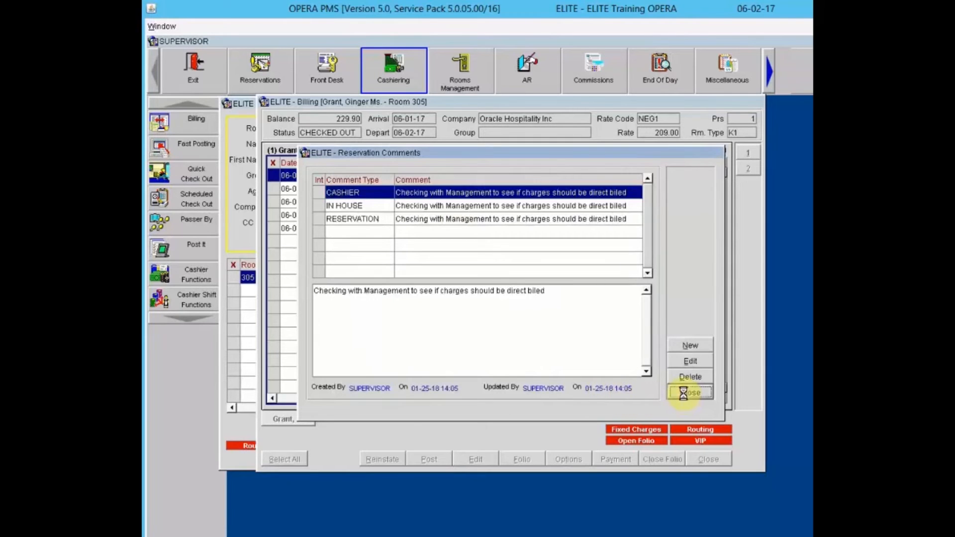
left_click(518, 373)
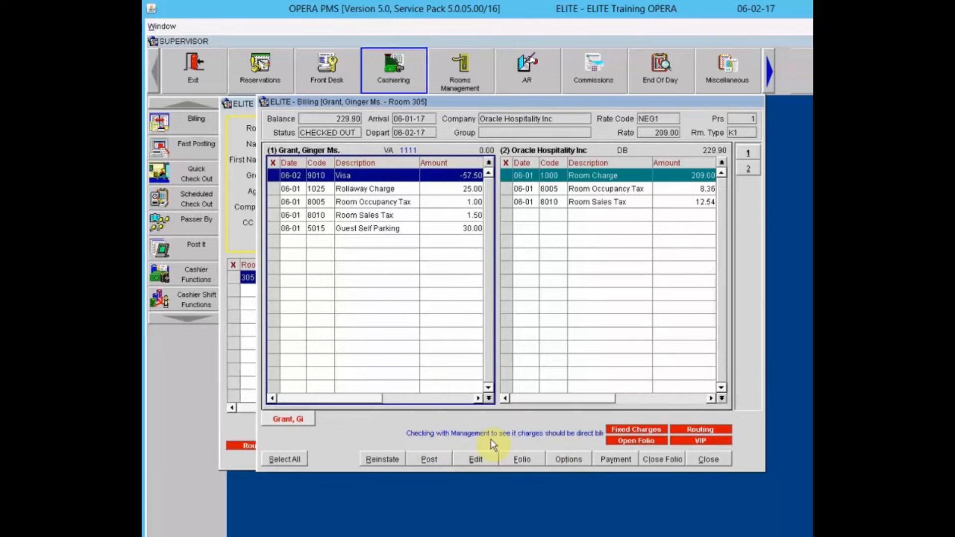
left_click(537, 432)
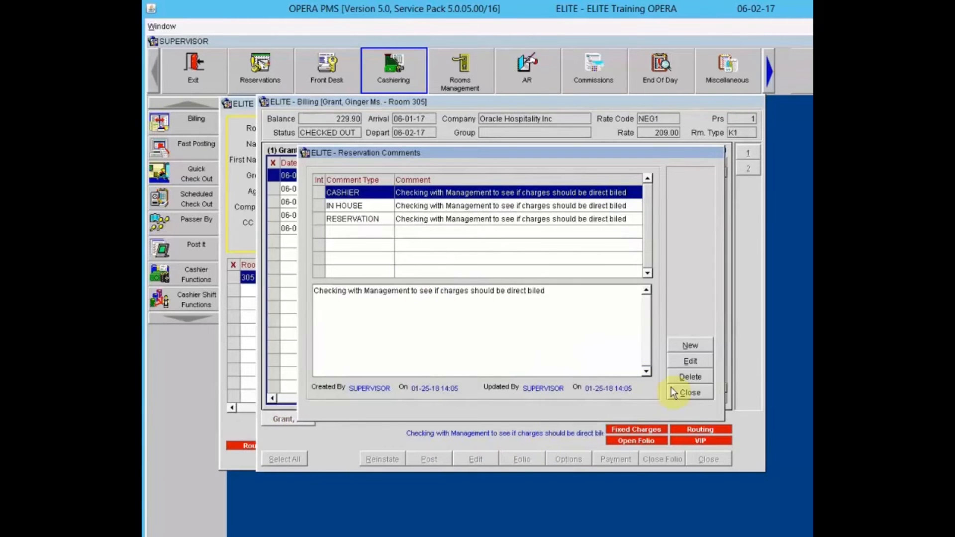
- Close the comments, then view and dismiss the Guest Self Parking charge's action list
left_click(683, 396)
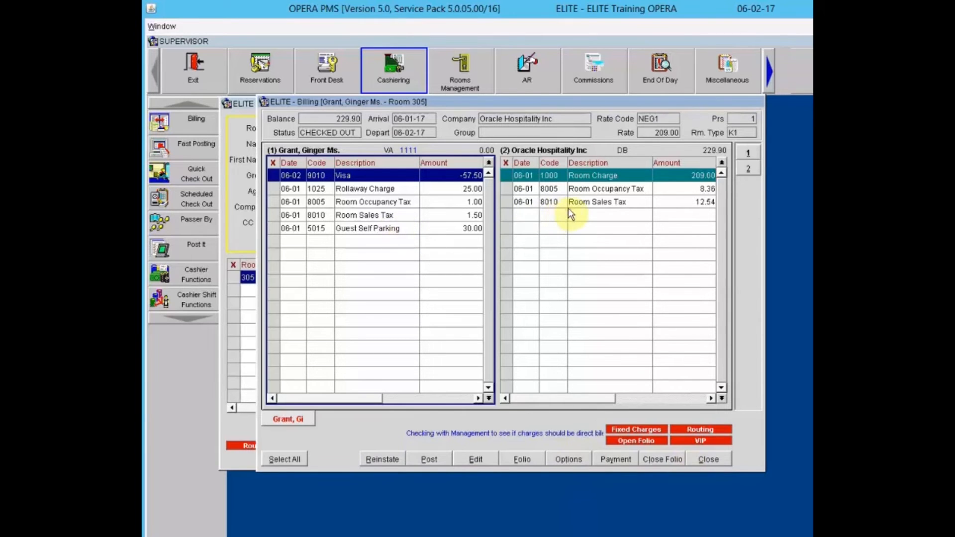
right_click(408, 226)
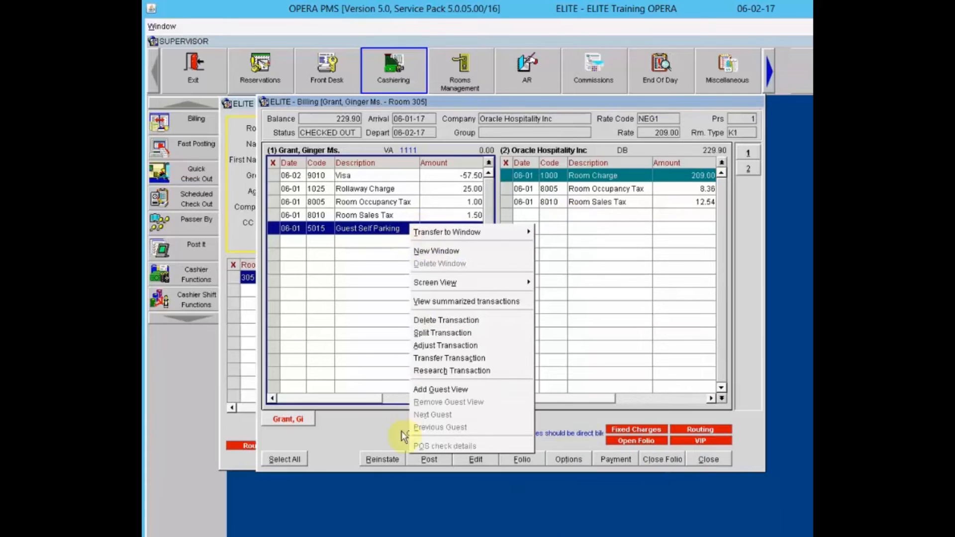
left_click(666, 287)
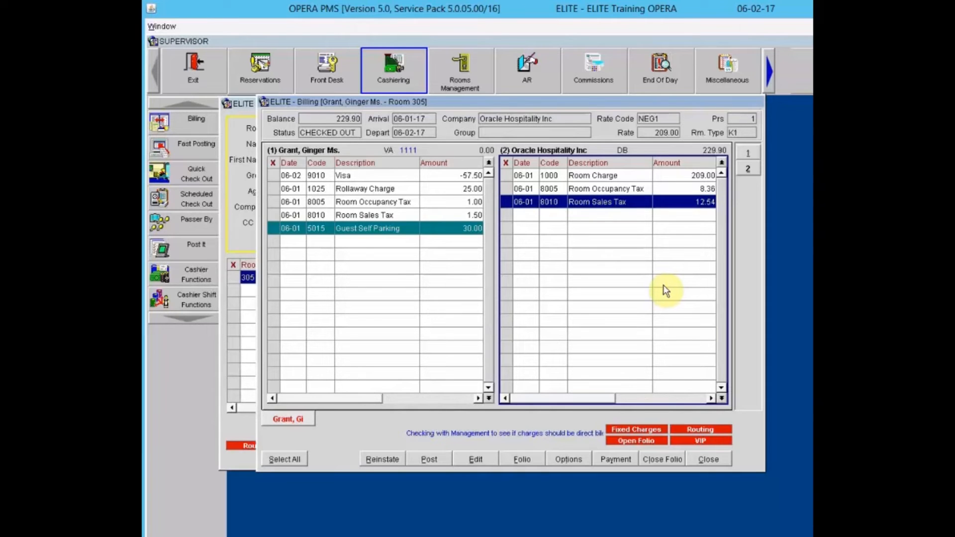
- Close the Billing window and the In House Guest Search window
left_click(711, 459)
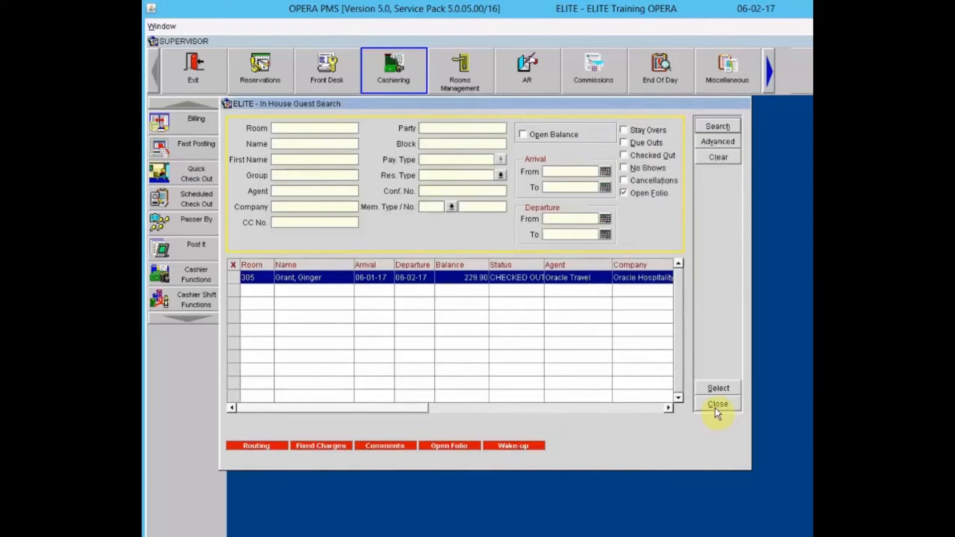
left_click(718, 405)
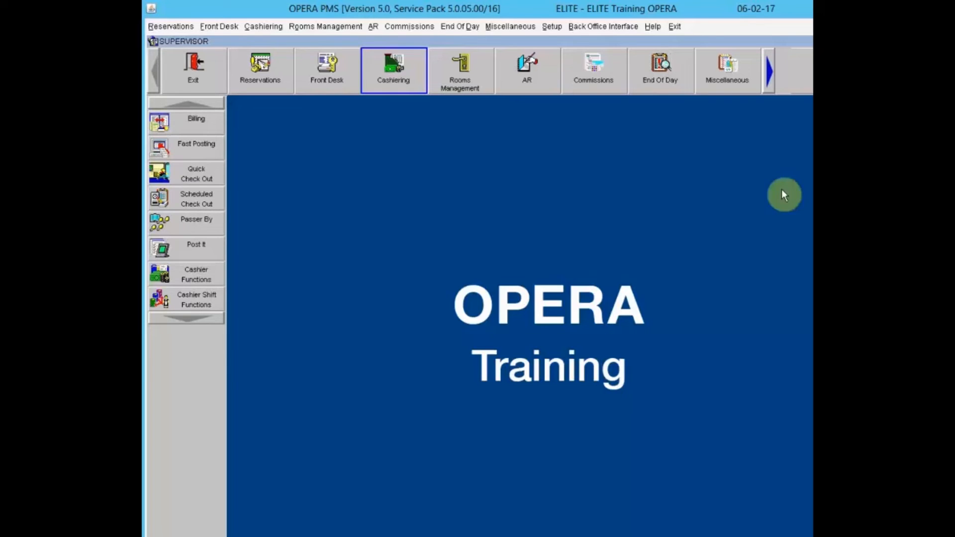
- Start Fast Posting and log in with the cashier password
left_click(164, 148)
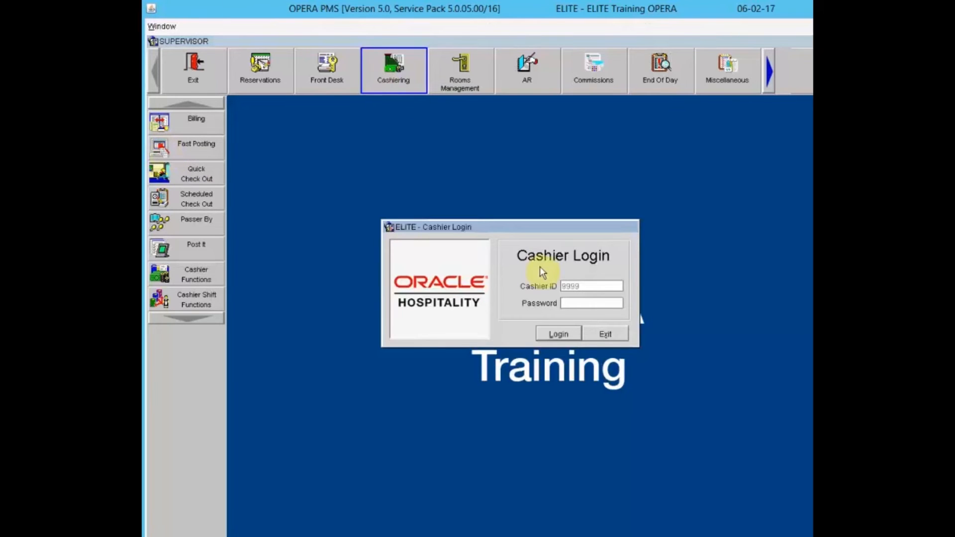
type("************")
key("Return")
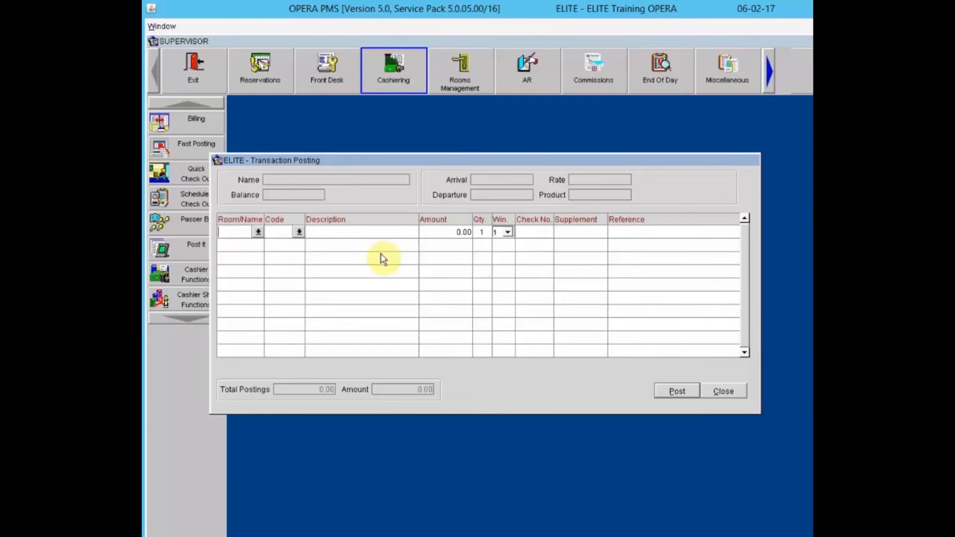
- Select the room 207 guest from the in-house guest list for posting
left_click(259, 232)
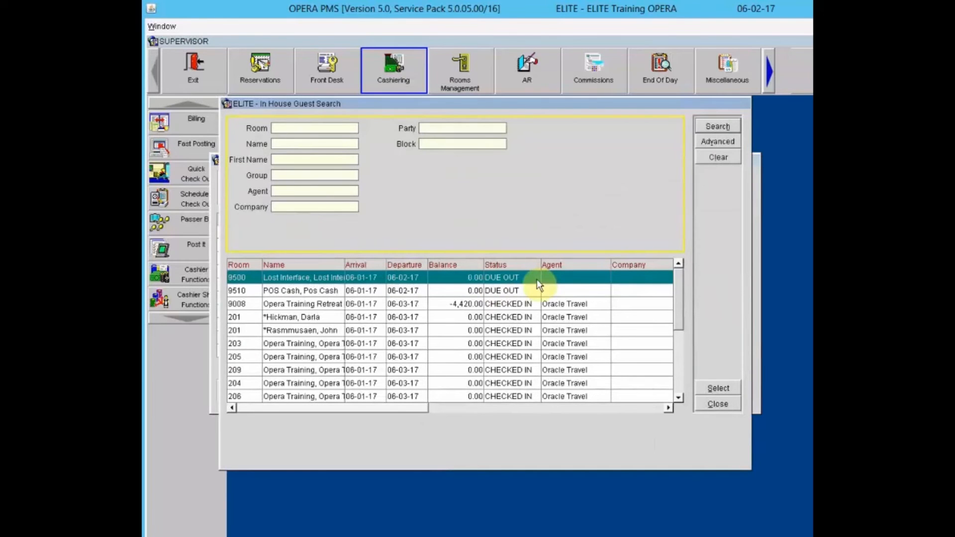
left_click(519, 305)
scroll(519, 307, "down", 2)
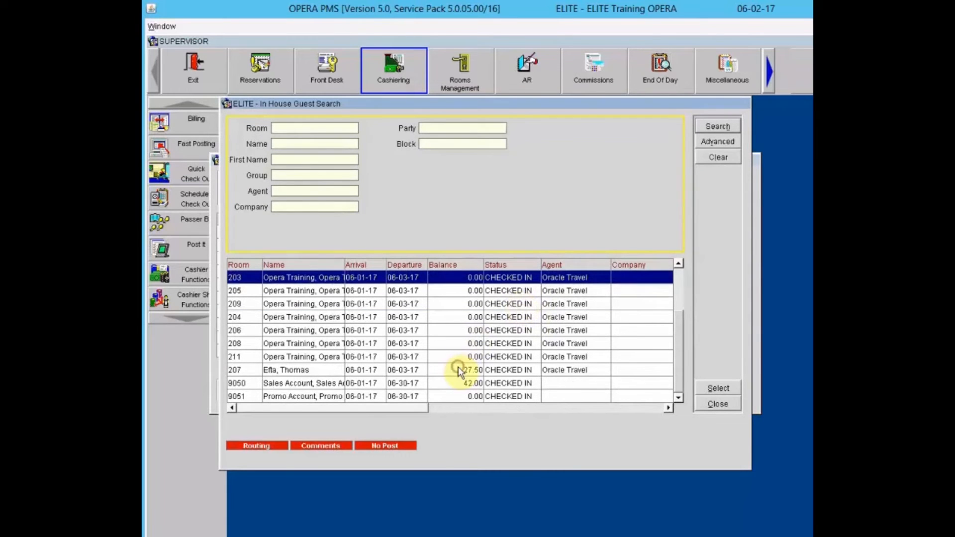
left_click(559, 371)
left_click(718, 389)
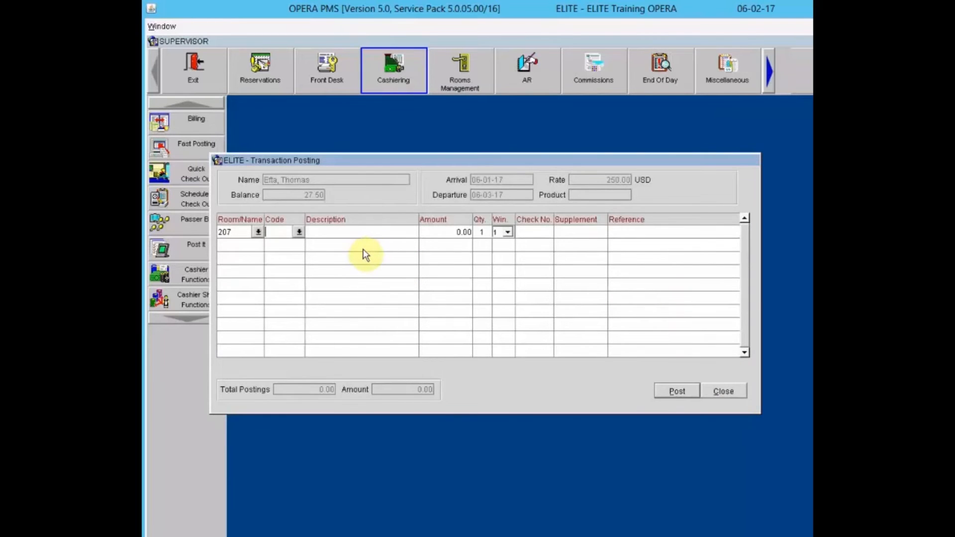
- Find and choose the Guest Laundry / Dry Cleaning transaction code by searching 'laun'
type("LAUD")
key("Tab")
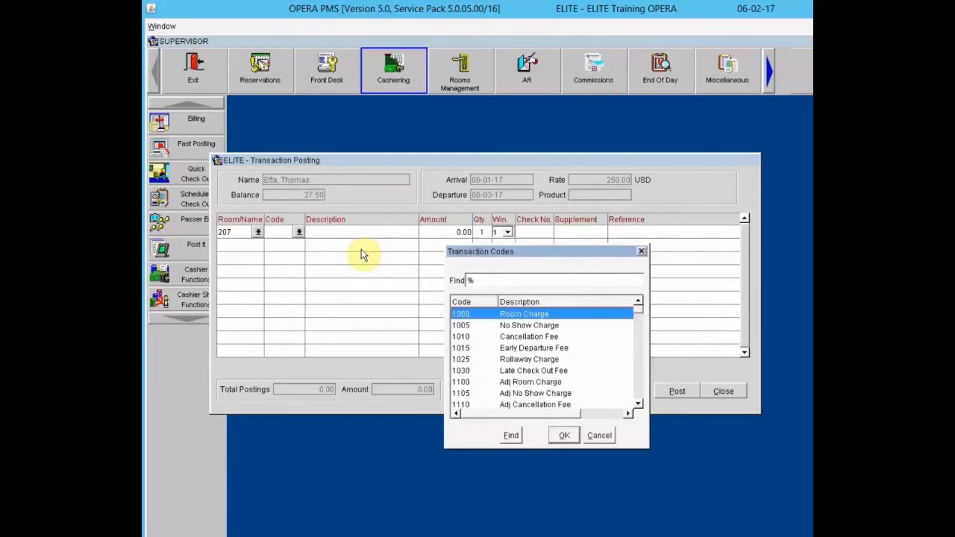
left_click(493, 281)
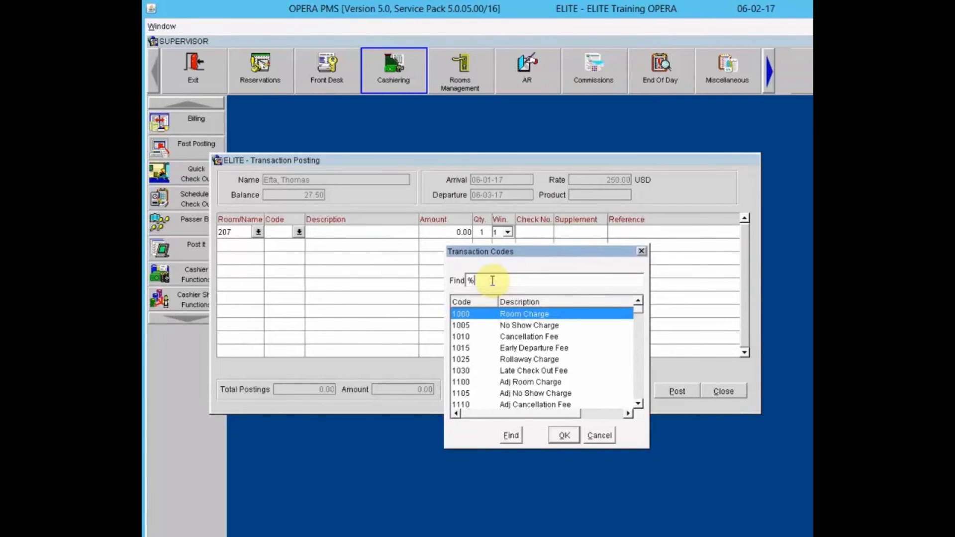
type("laud")
left_click(511, 437)
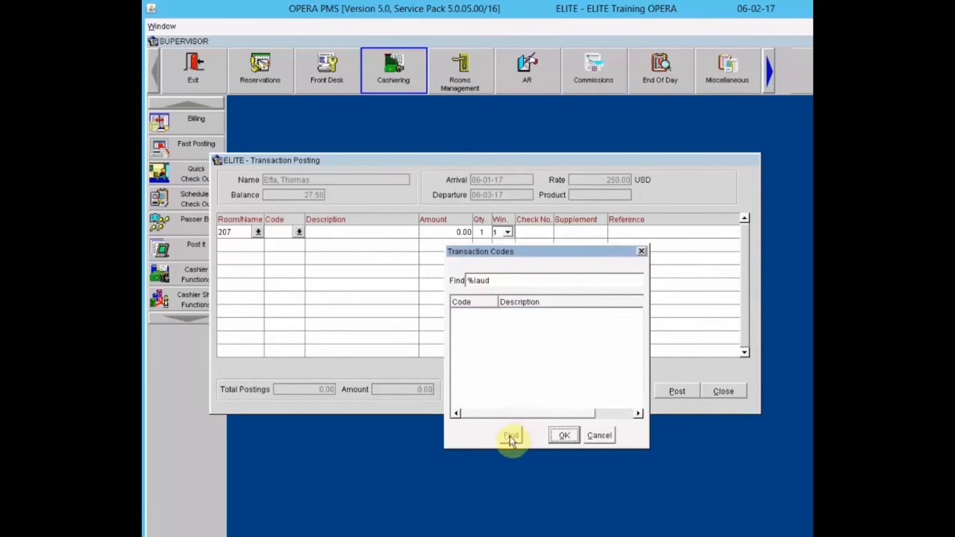
left_click(501, 281)
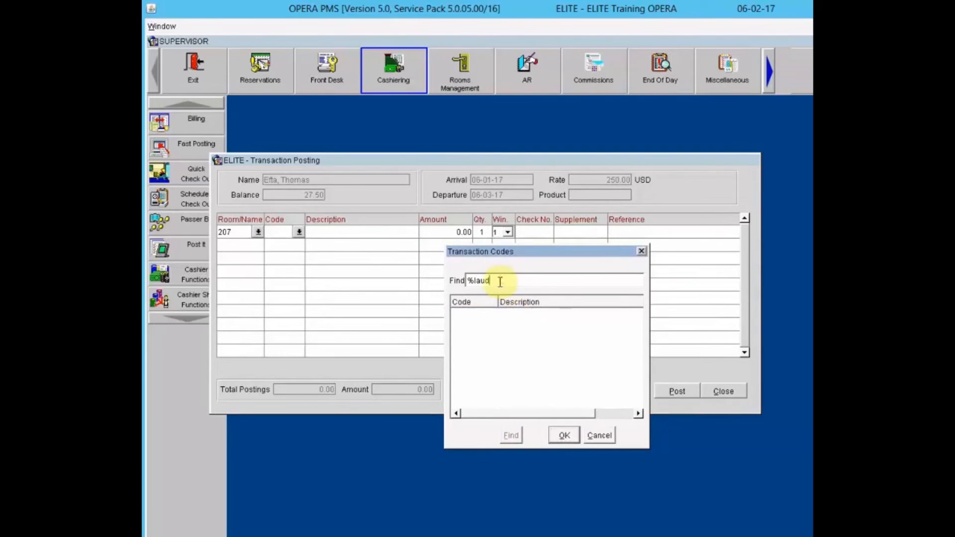
key("BackSpace")
type("n")
left_click(511, 436)
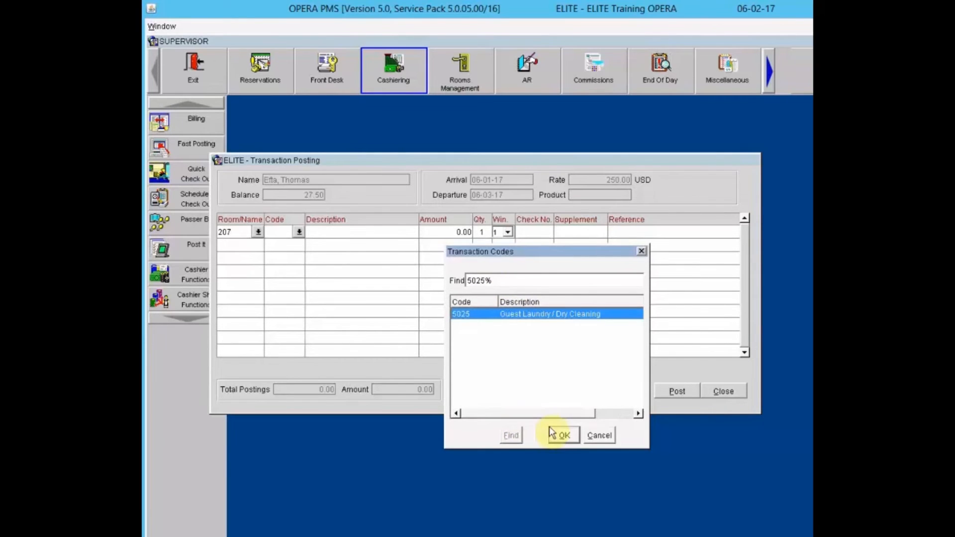
left_click(561, 436)
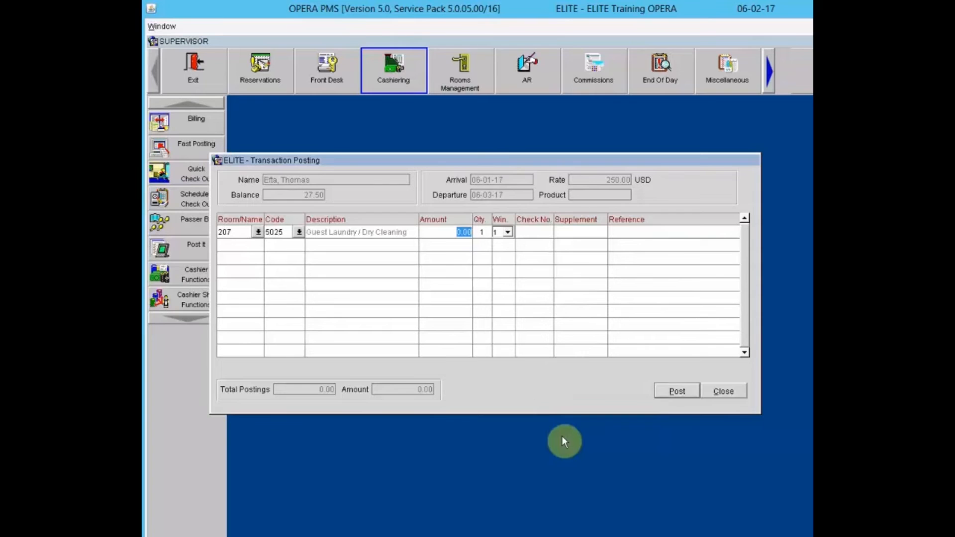
- Post 33.00 with check number 55488 to room 207 and clear the next line
type("33.00")
key("Tab")
key("Tab")
key("Tab")
type("55488")
key("Tab")
left_click(678, 392)
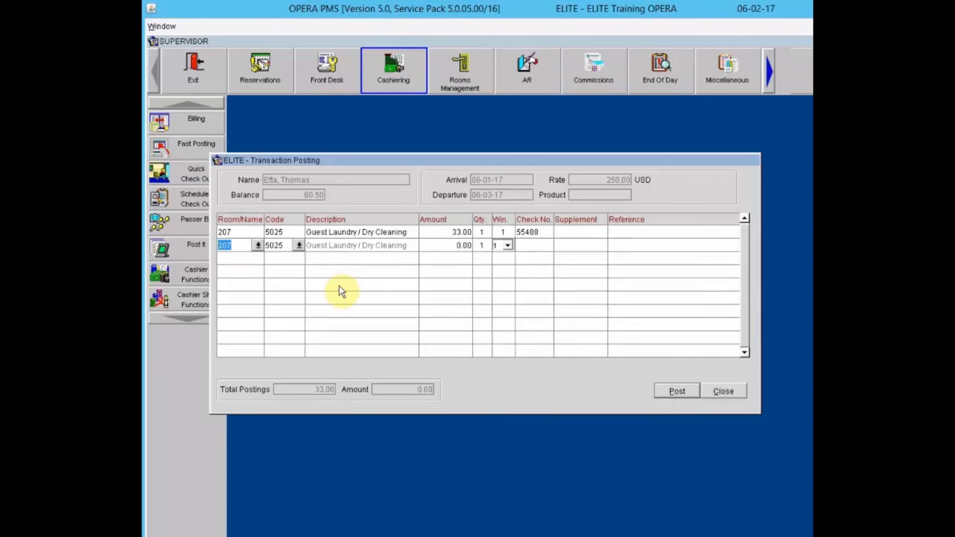
key("BackSpace")
- Select the room 201 guest and allow posting despite its no-post flag
left_click(259, 245)
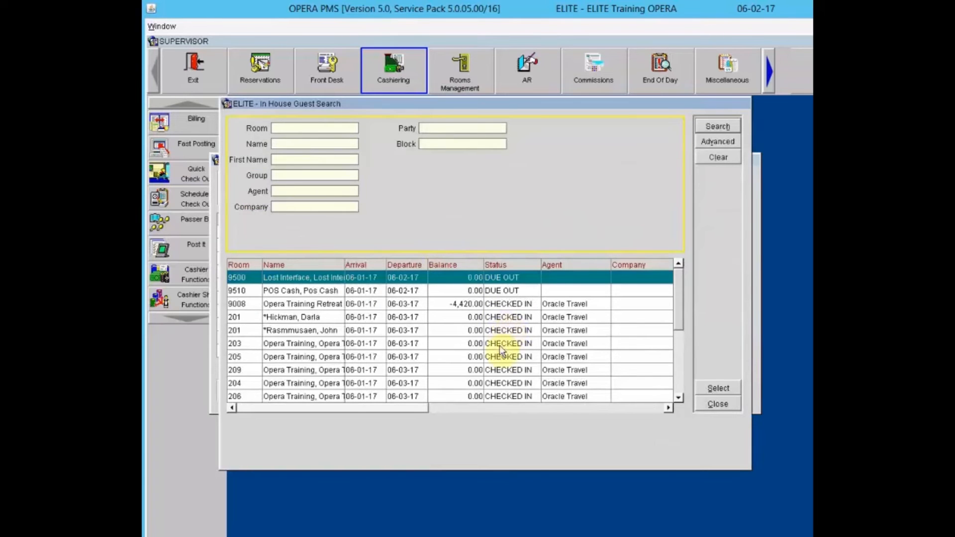
left_click(497, 317)
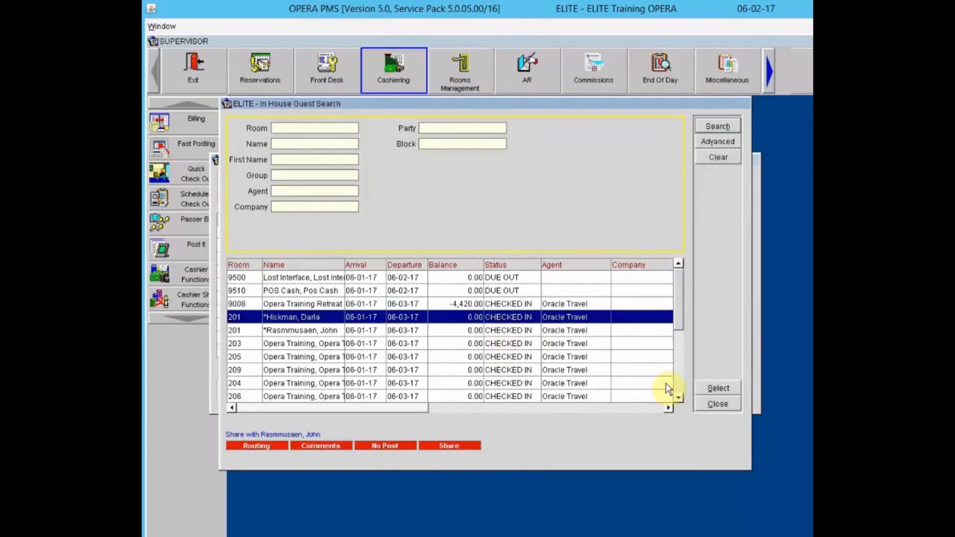
left_click(723, 387)
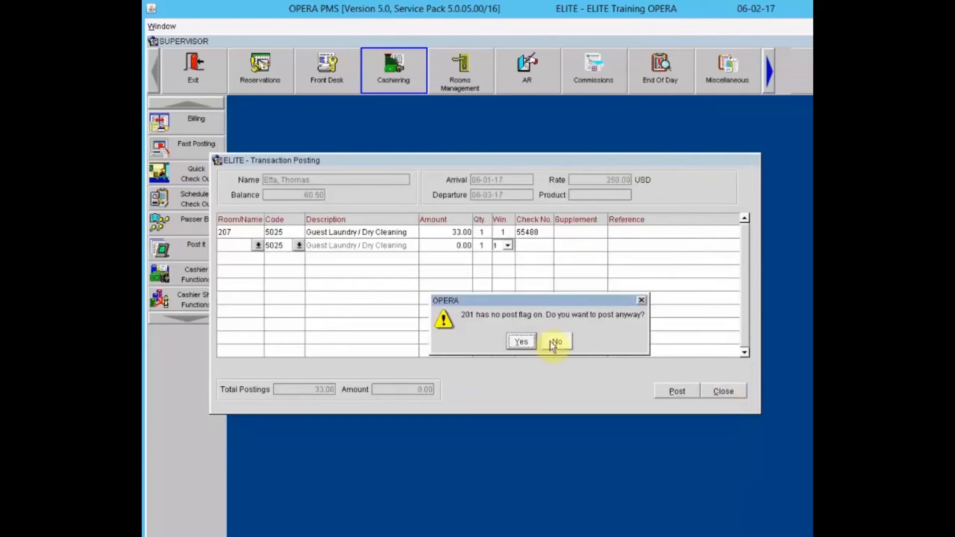
left_click(557, 342)
left_click(532, 341)
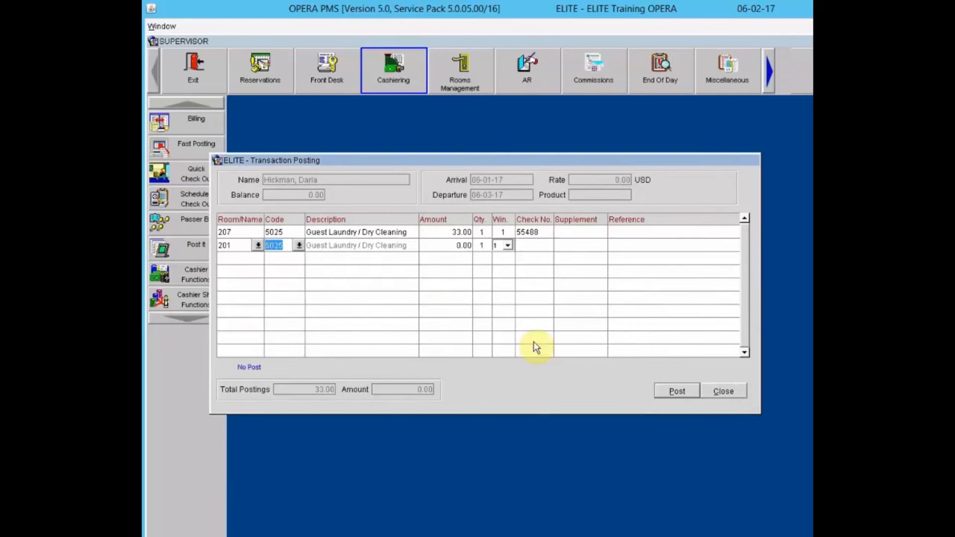
- Post a 64.00 laundry charge with check number 554884, then close Transaction Posting
key("Tab")
type("64")
key("Tab")
key("Tab")
key("Tab")
type("554884")
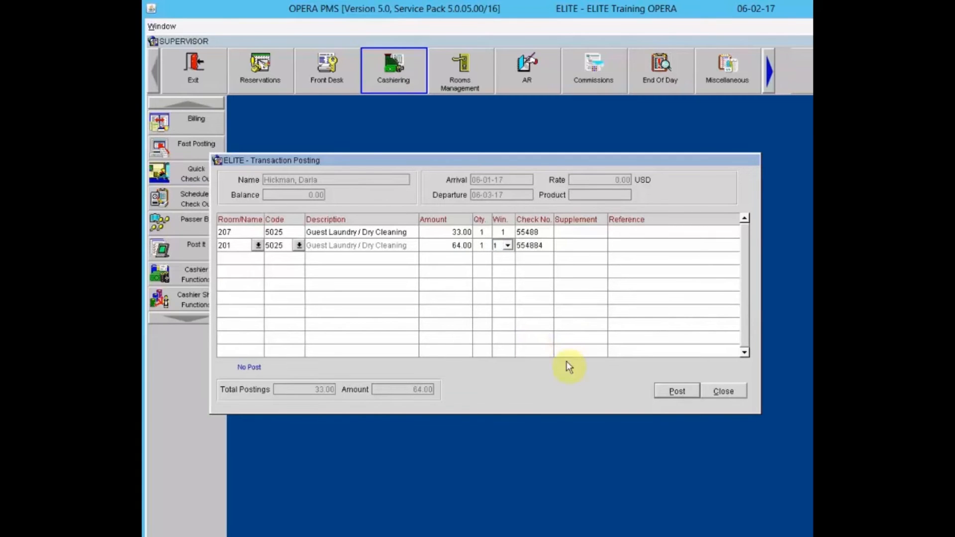
left_click(674, 392)
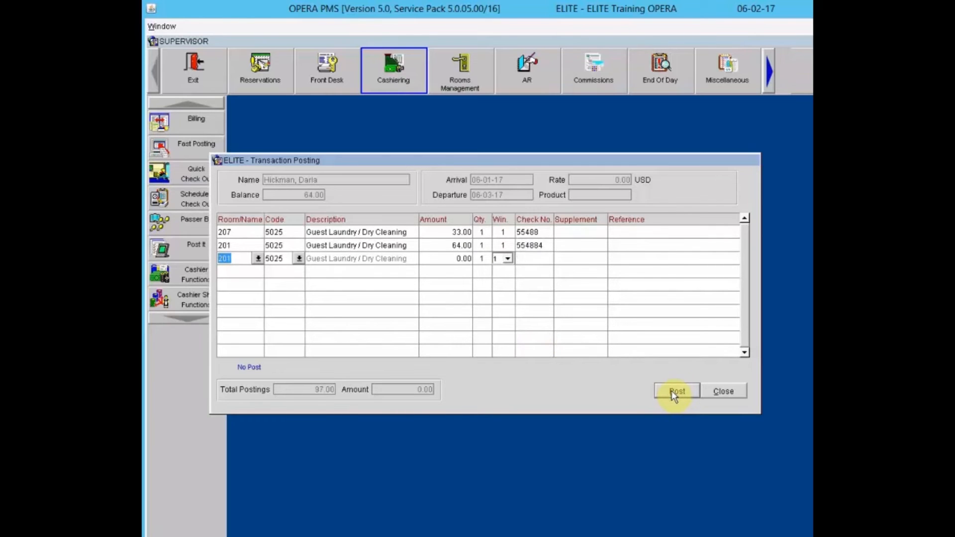
left_click(720, 393)
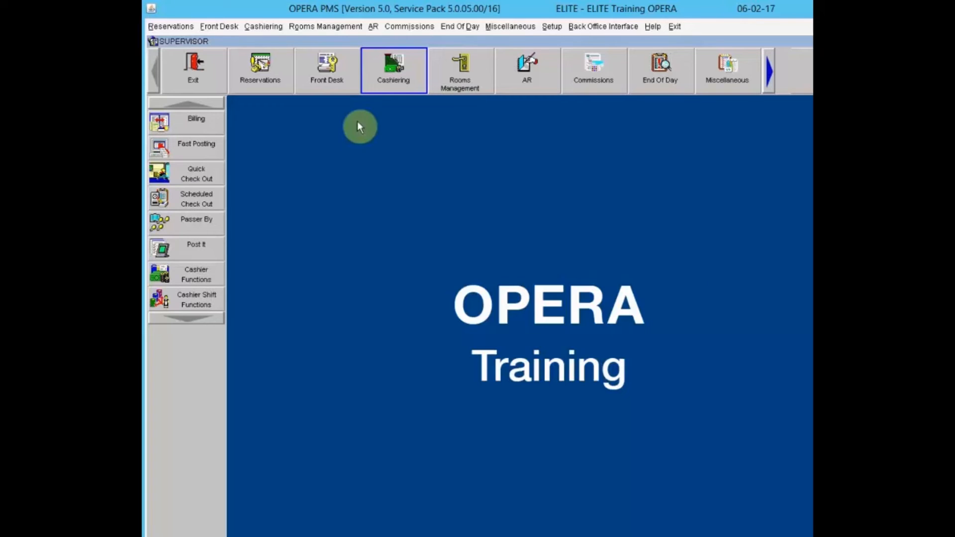
- From Cashier Functions, log in with the cashier password to open an empty Batch Postings form
left_click(384, 62)
left_click(169, 273)
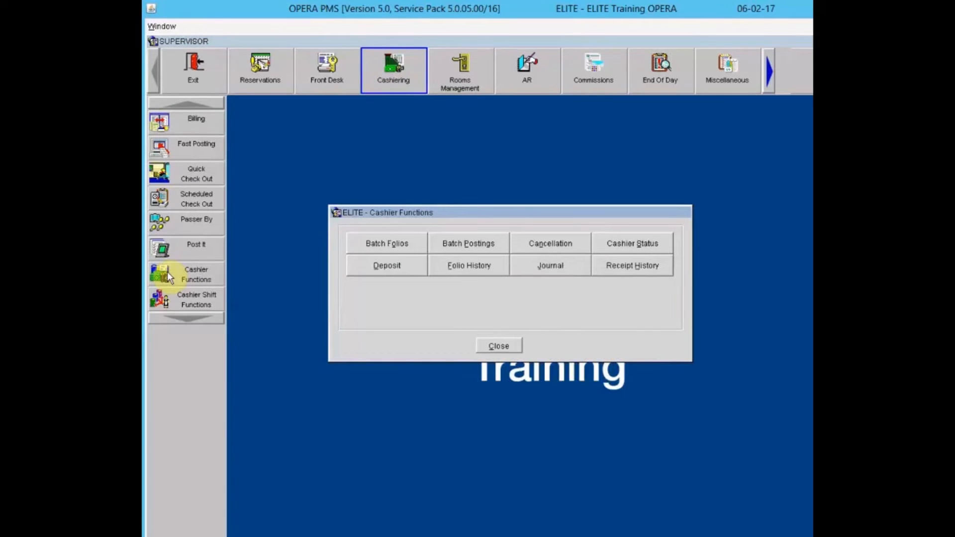
left_click(476, 248)
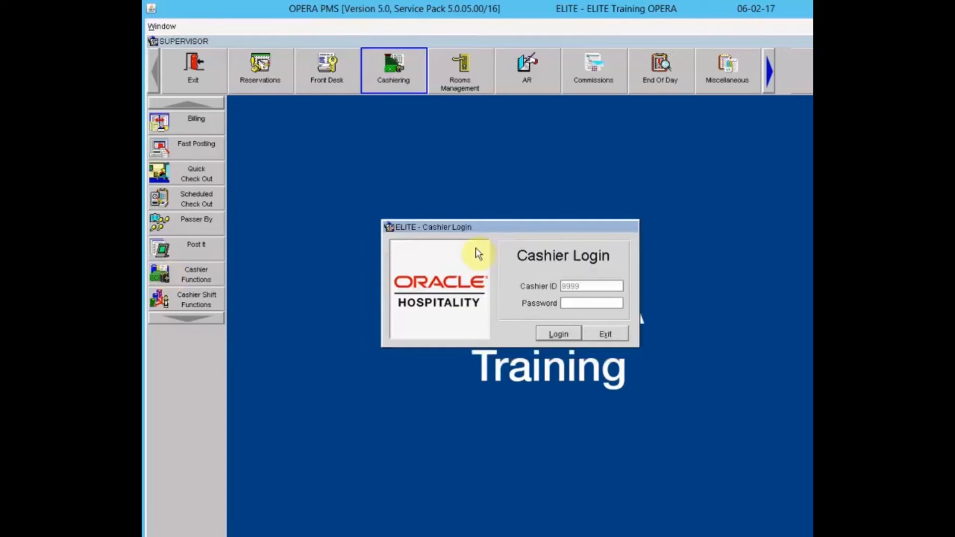
type("*****")
key("BackSpace")
key("BackSpace")
key("BackSpace")
key("BackSpace")
key("BackSpace")
type("************")
key("Return")
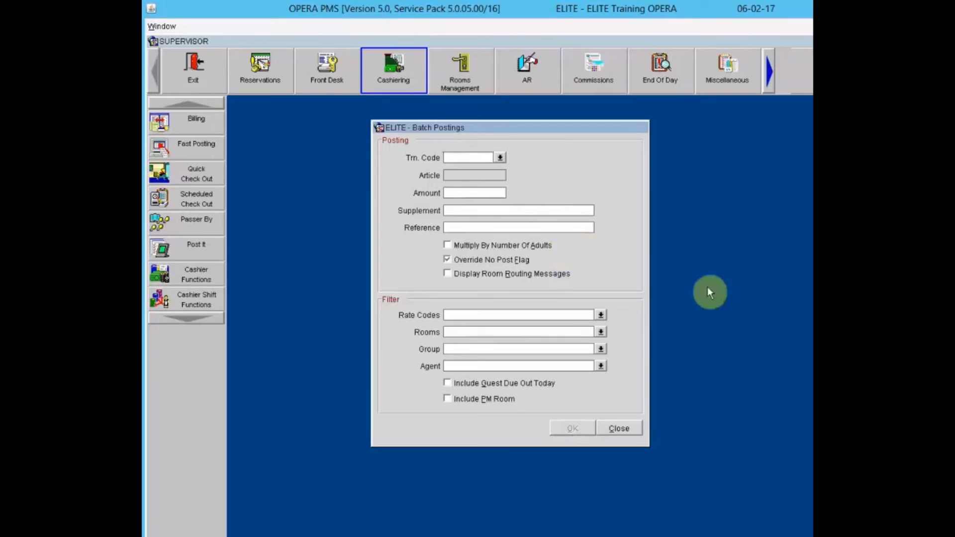
- Set the batch posting to transaction code 5015 Guest Self Parking with amount 15.00
left_click(499, 157)
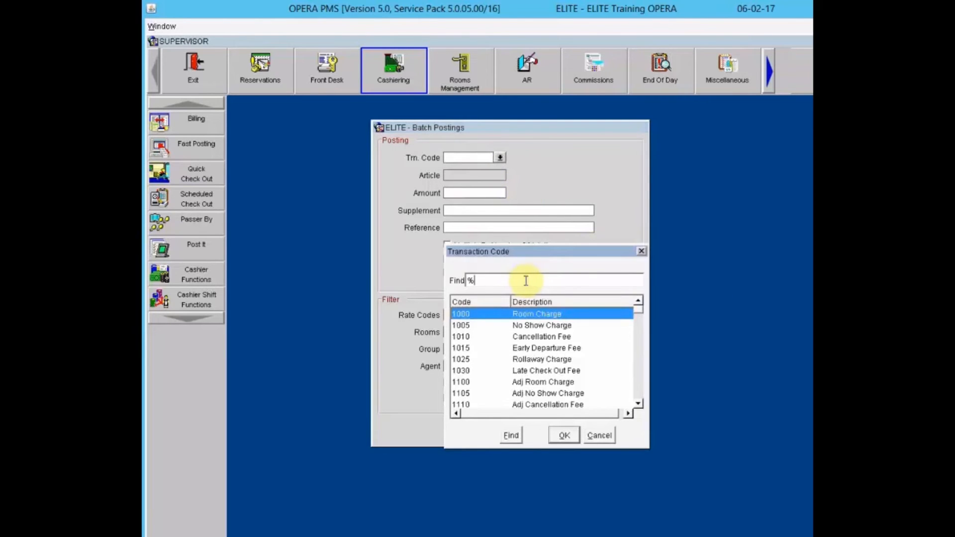
type("pa")
key("BackSpace")
key("BackSpace")
key("BackSpace")
type("501%")
key("Return")
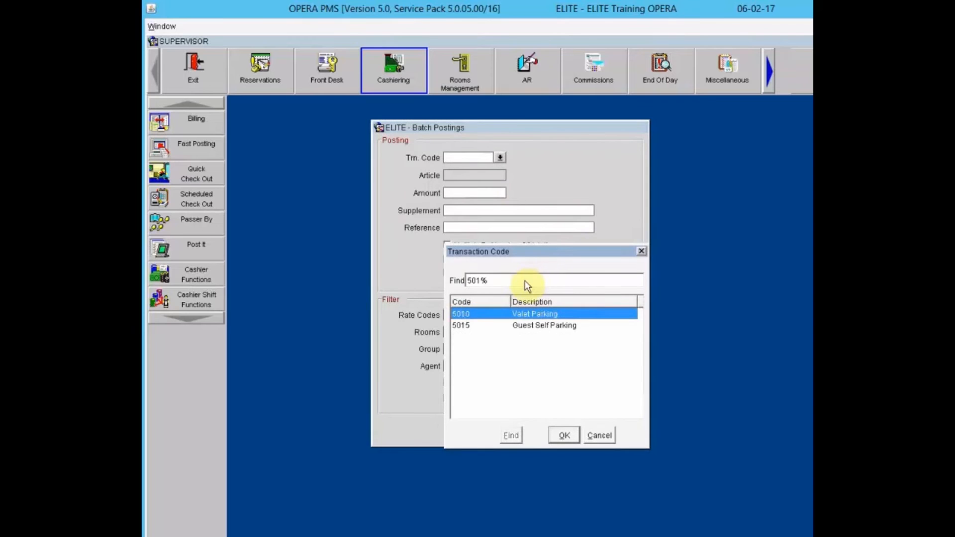
left_click(553, 330)
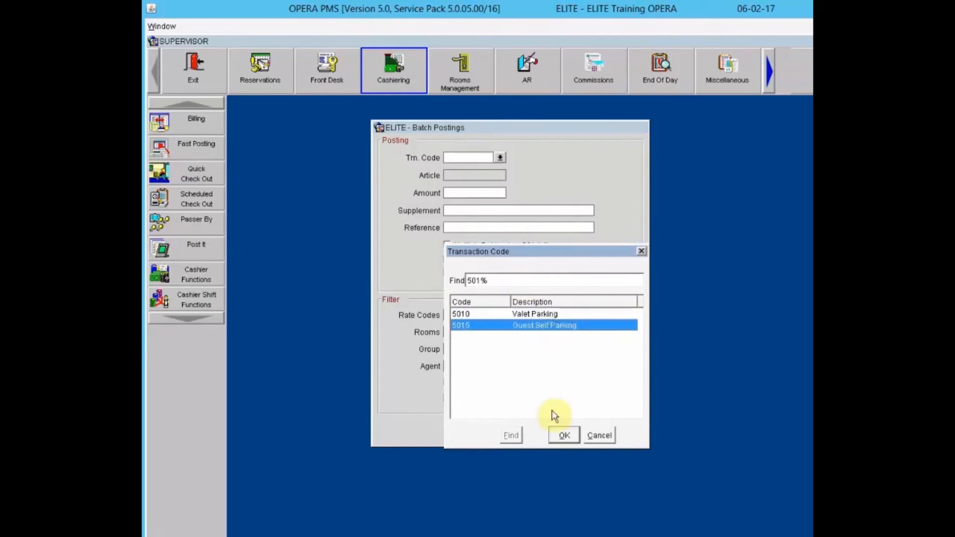
left_click(562, 436)
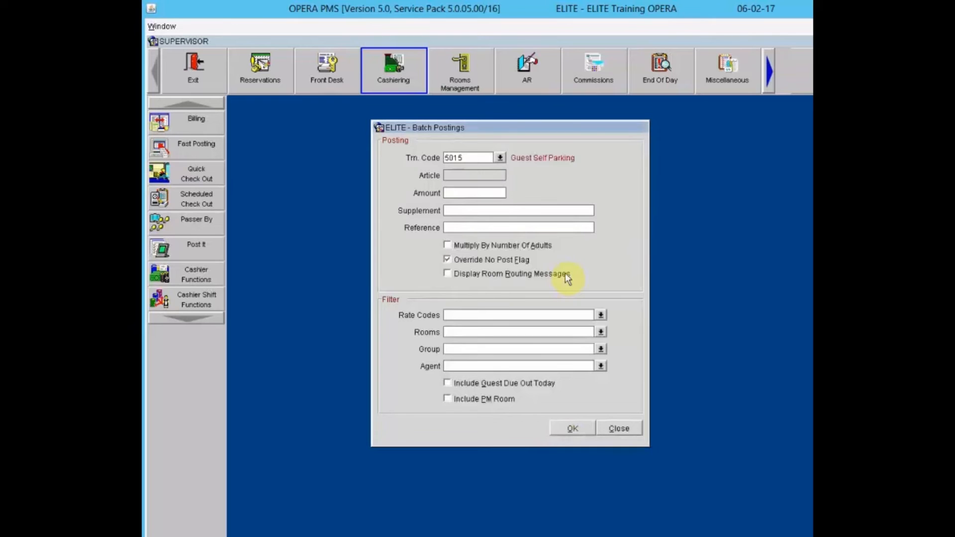
type("15.00")
left_click(506, 228)
- Post the charge to in-house rooms 203, 205 and 209, then review and close the posting details
left_click(602, 332)
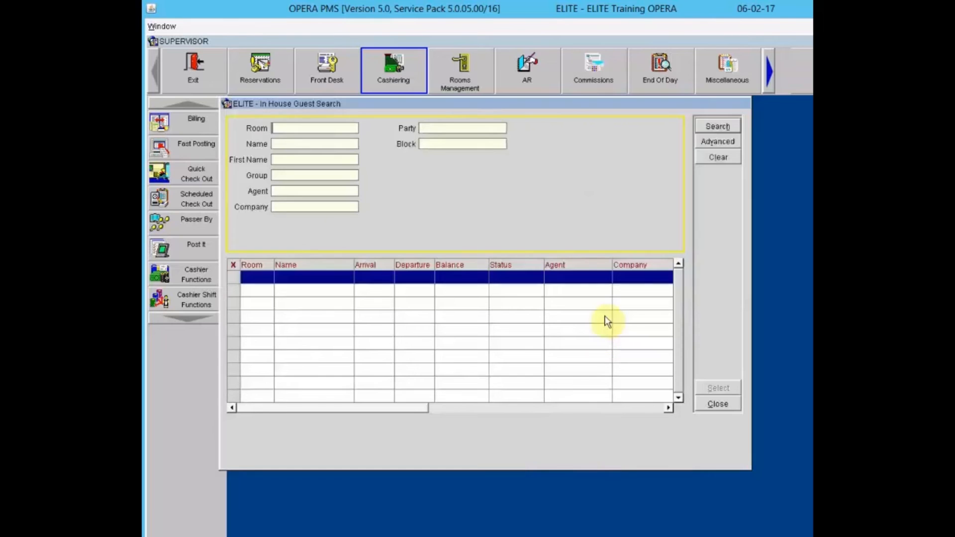
left_click(712, 125)
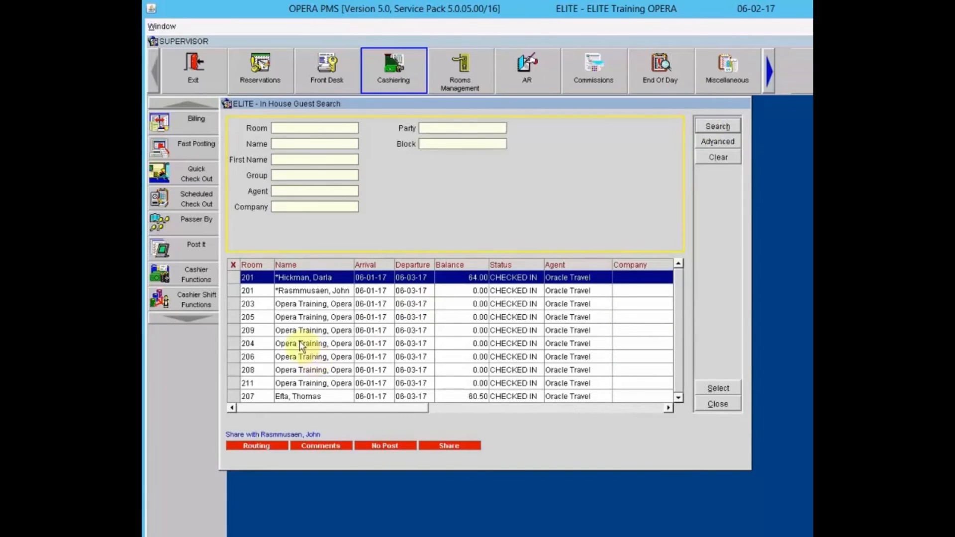
left_click(235, 308)
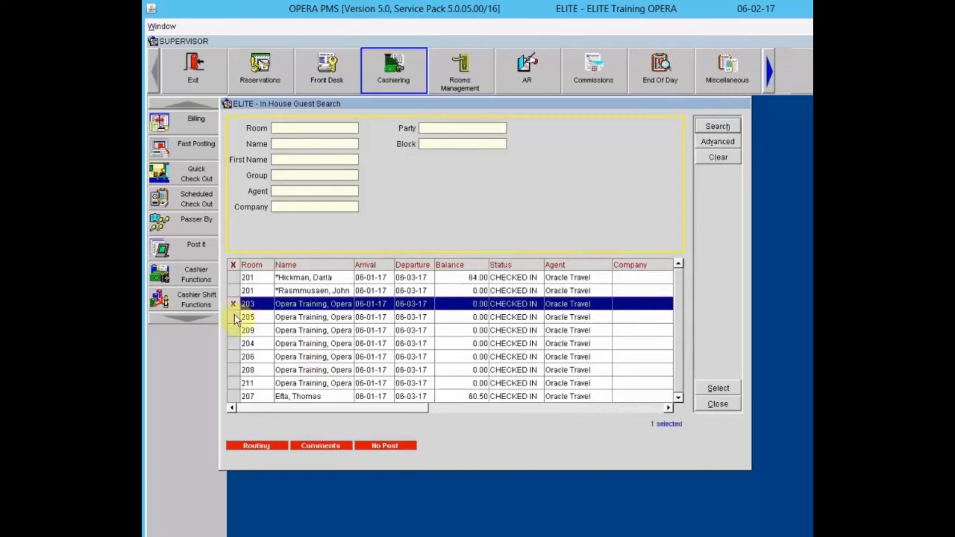
left_click(235, 318)
left_click(235, 330)
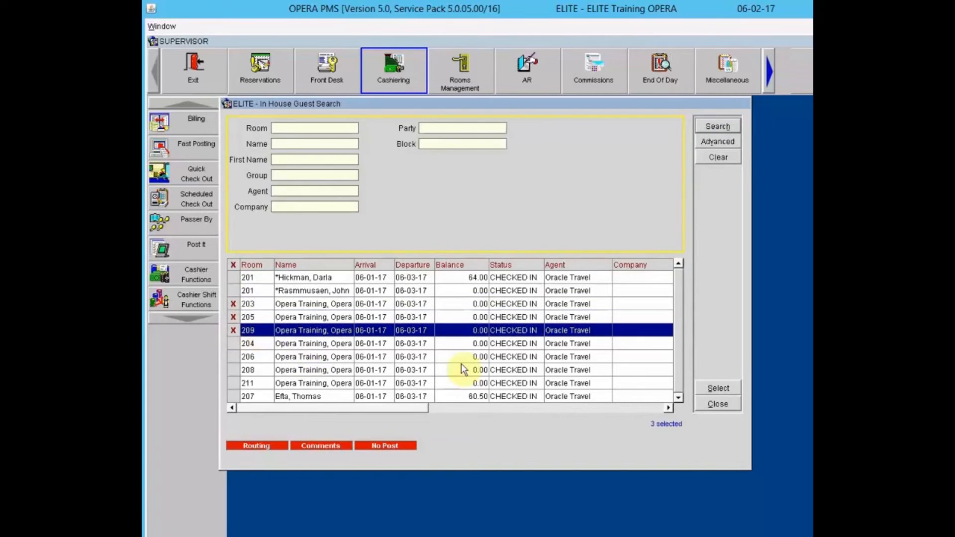
left_click(712, 389)
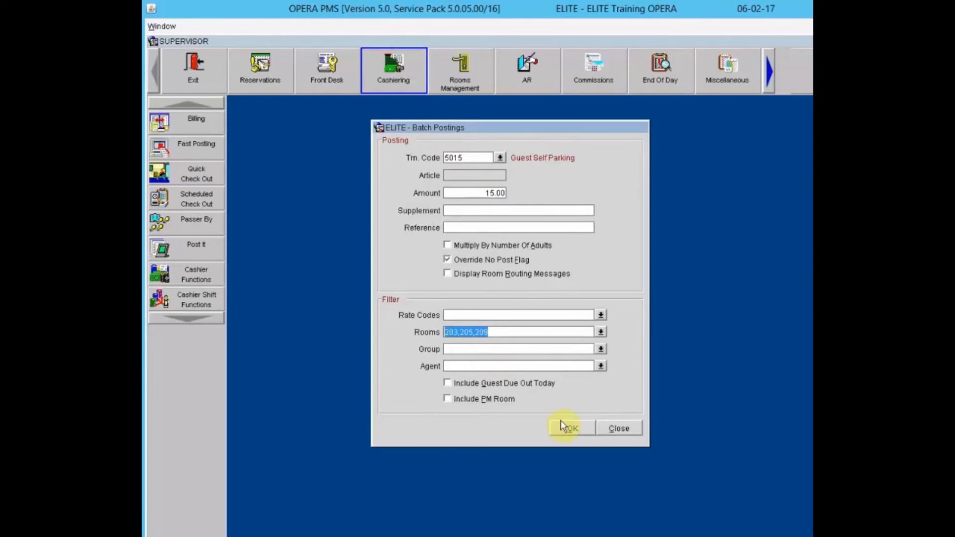
left_click(575, 430)
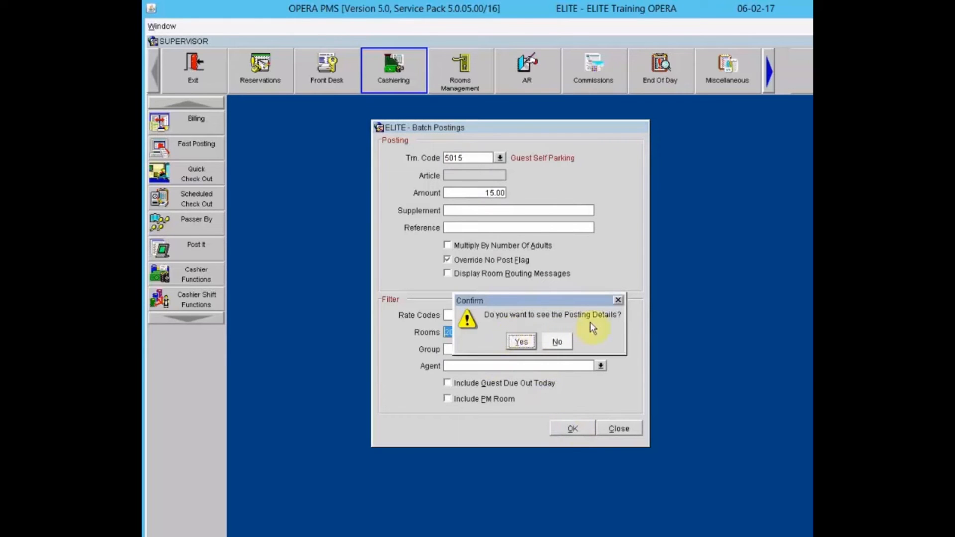
left_click(530, 339)
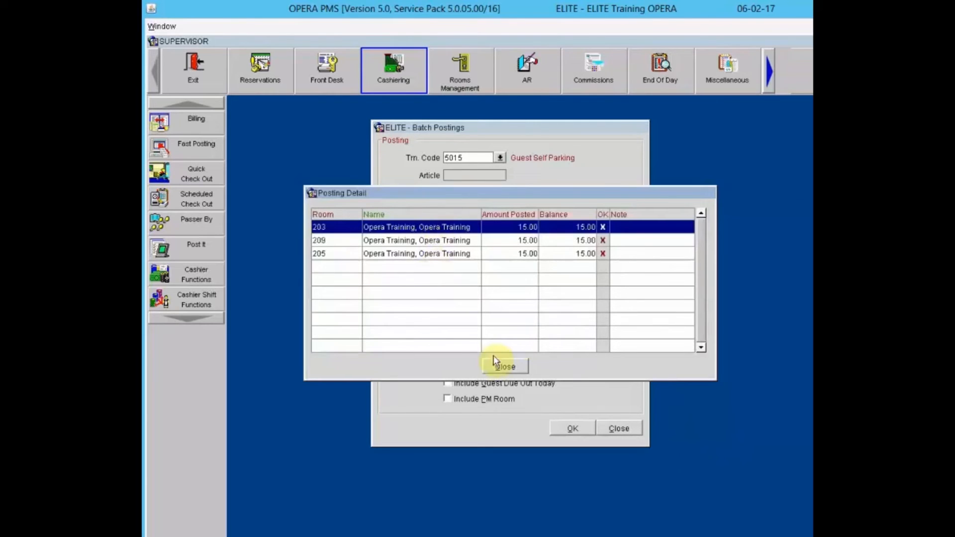
left_click(510, 370)
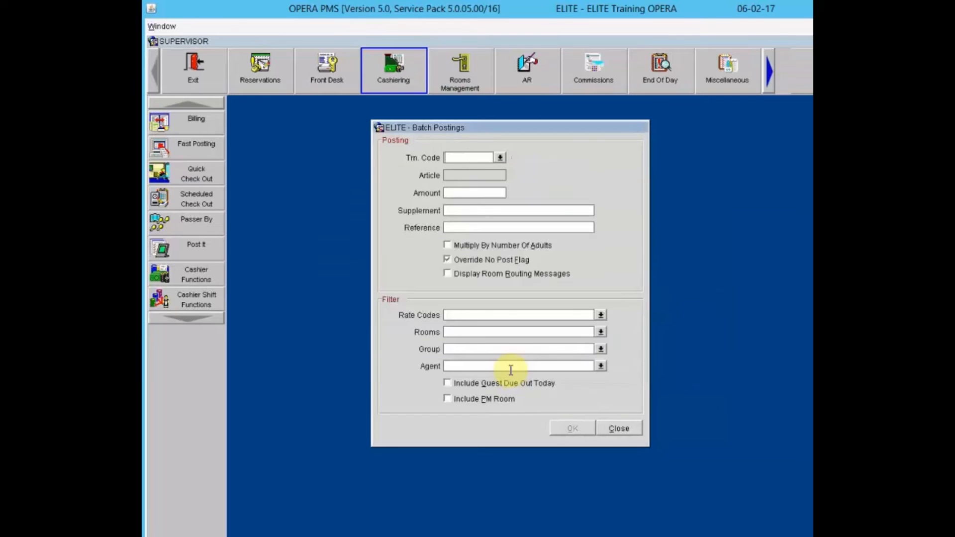
left_click(622, 428)
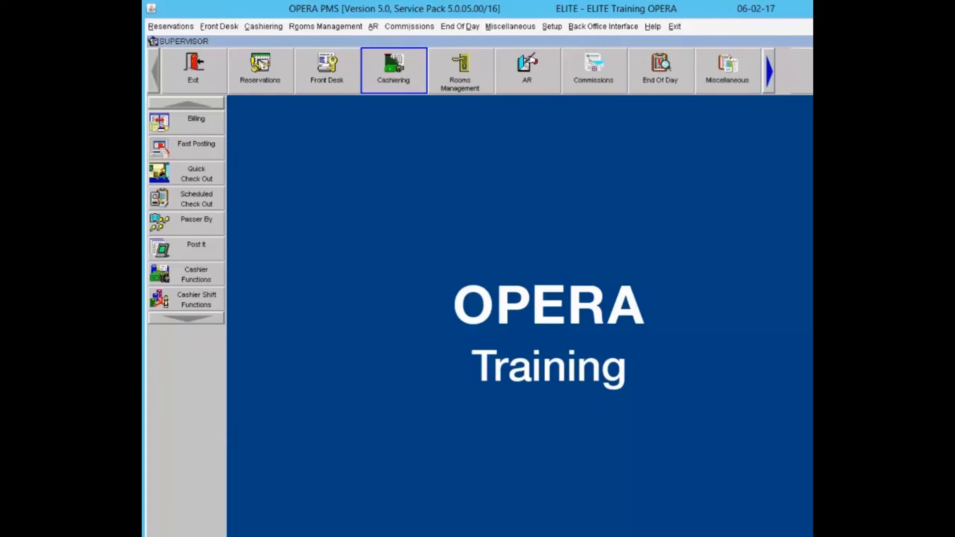
left_click(175, 274)
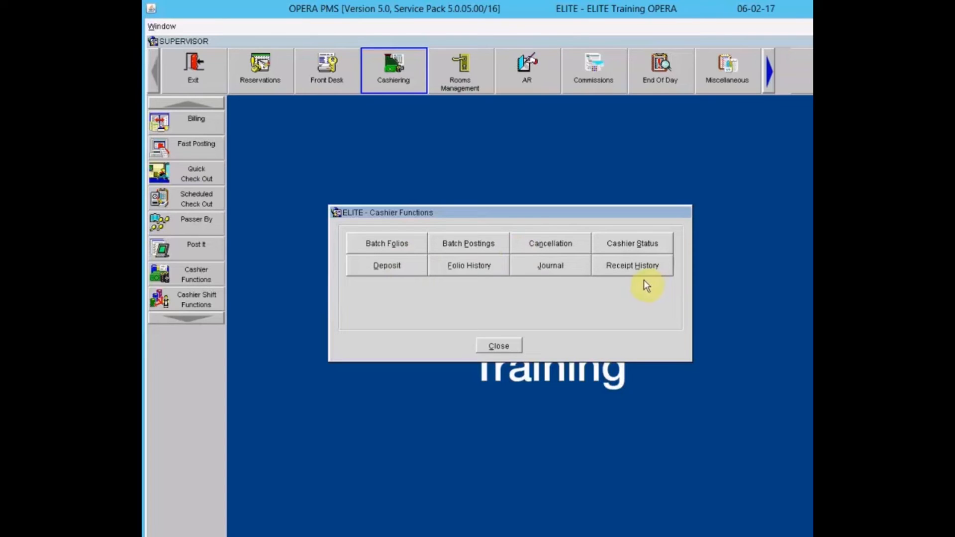
left_click(643, 245)
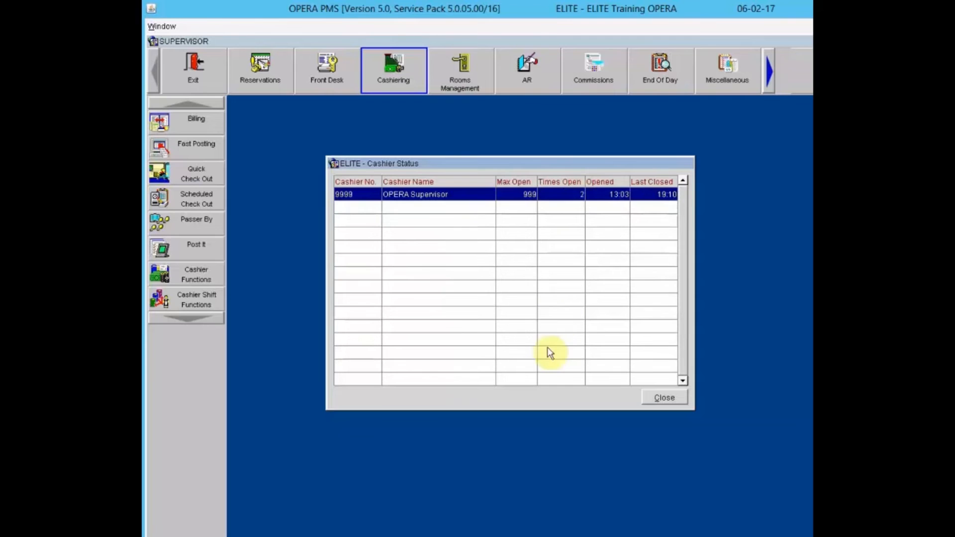
left_click(663, 397)
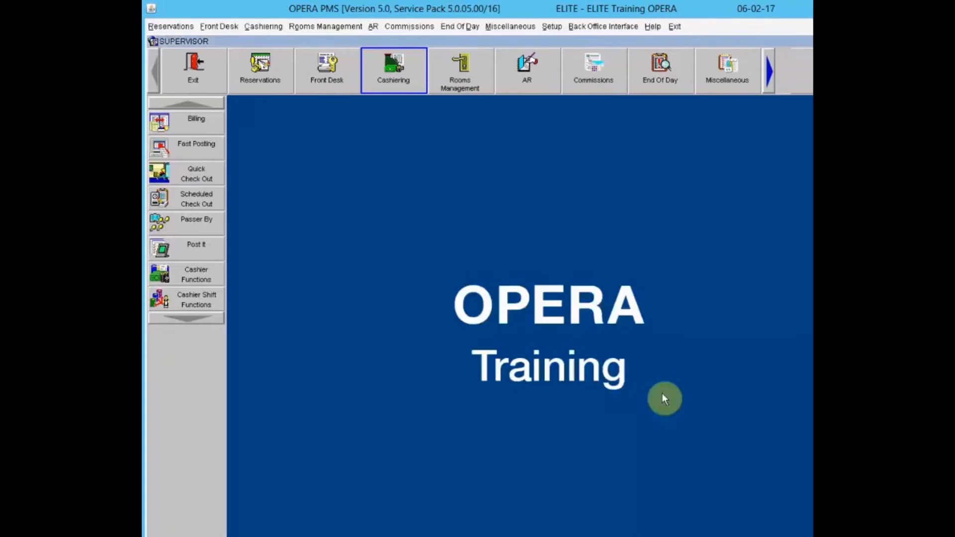
- Log in to Deposit and search All Reservations arriving 06-02-17, which finds no deposits
left_click(169, 275)
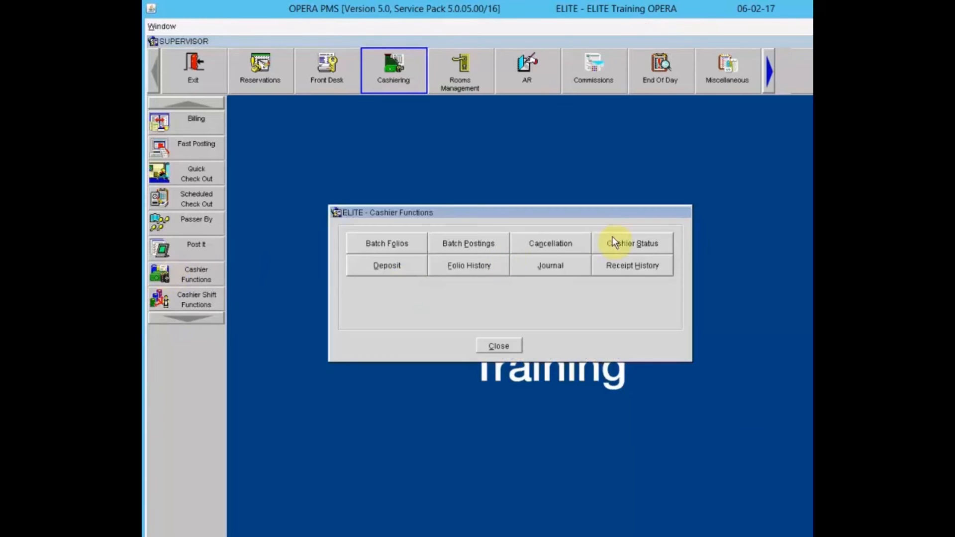
left_click(390, 272)
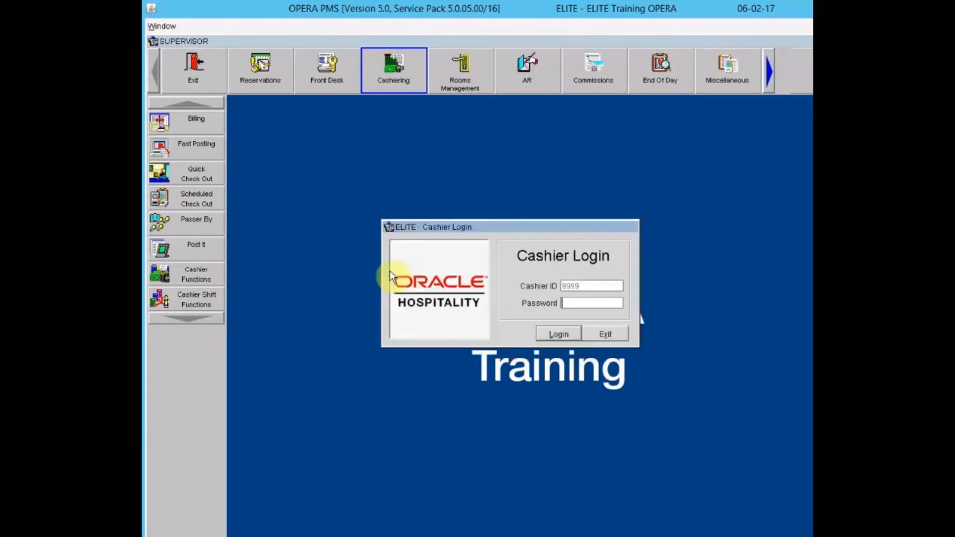
type("************")
key("Return")
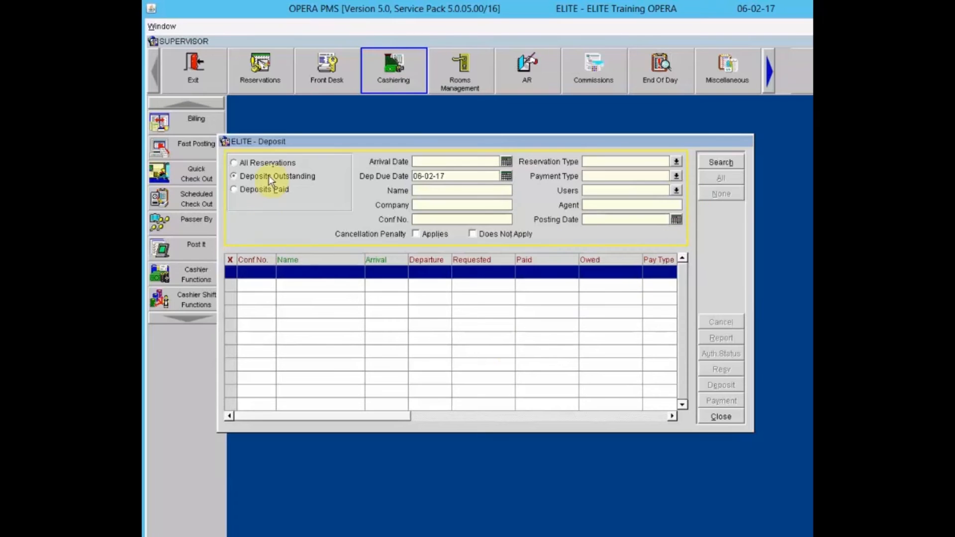
left_click(265, 161)
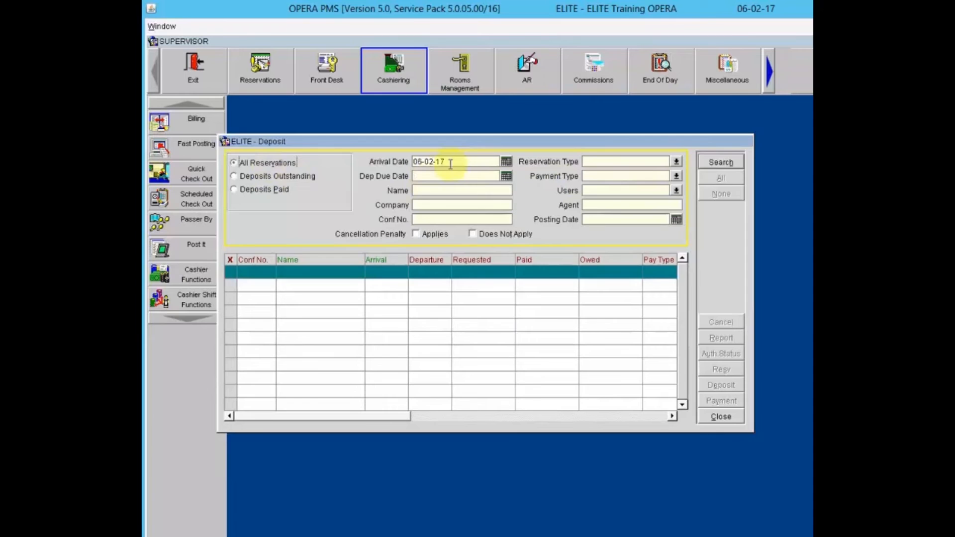
left_click(736, 162)
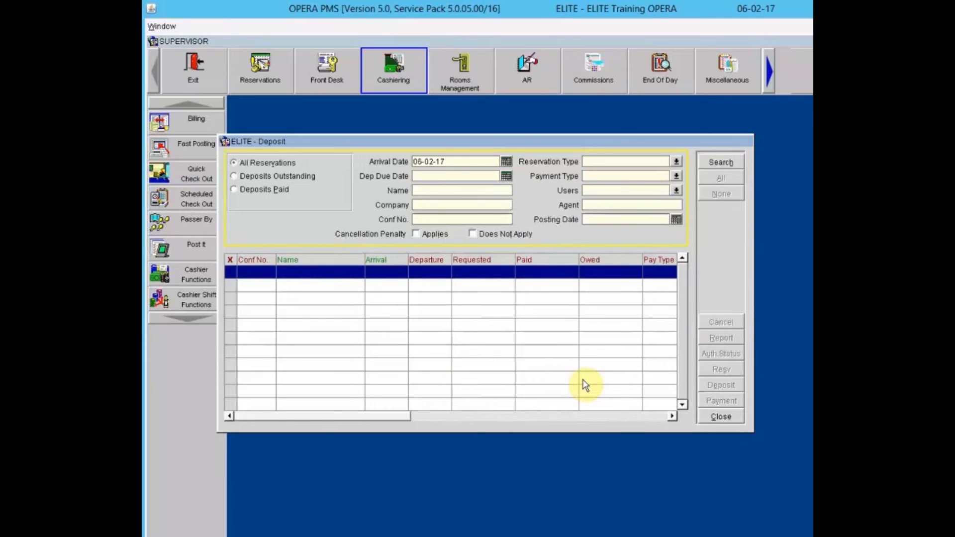
- Close Deposit, review today's folio history including the 226.60 Web.com folio, then open Receipt History
left_click(714, 417)
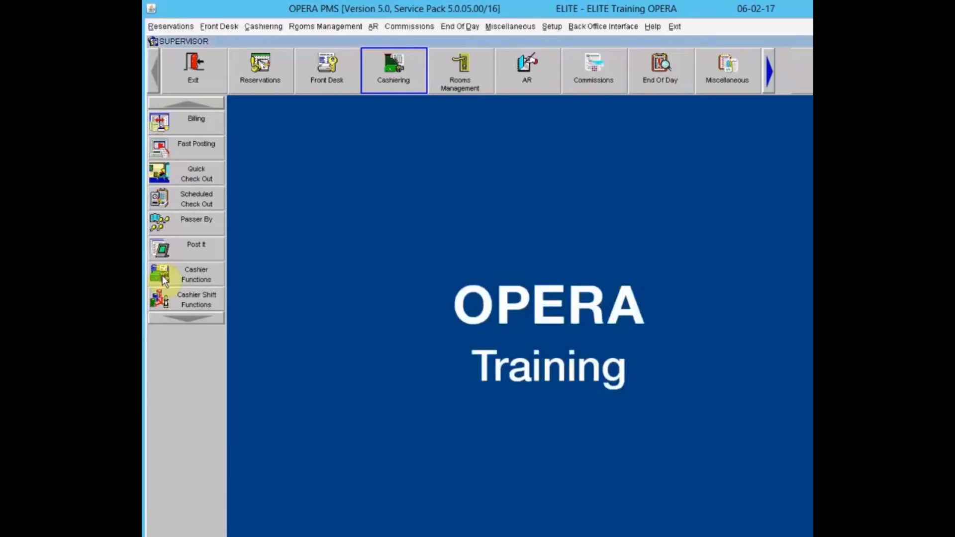
left_click(159, 275)
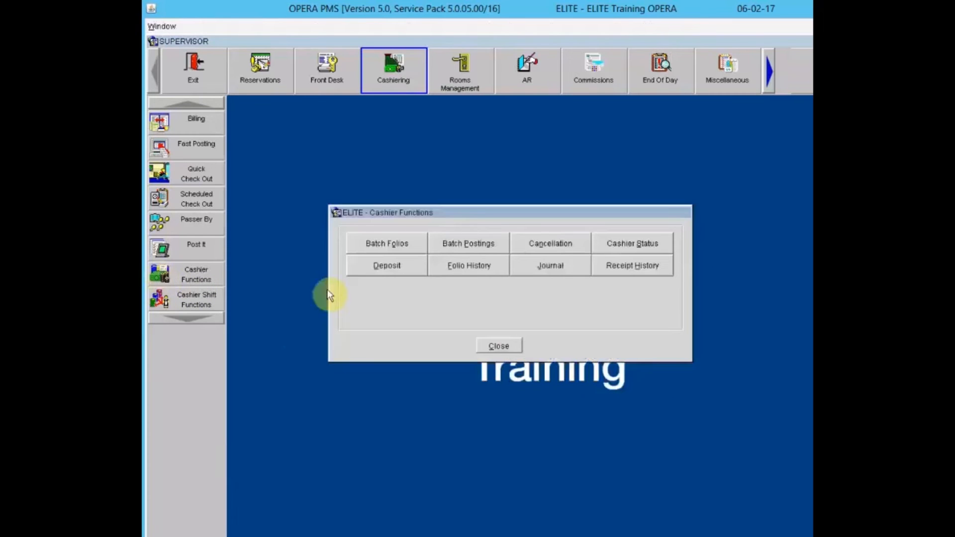
left_click(469, 268)
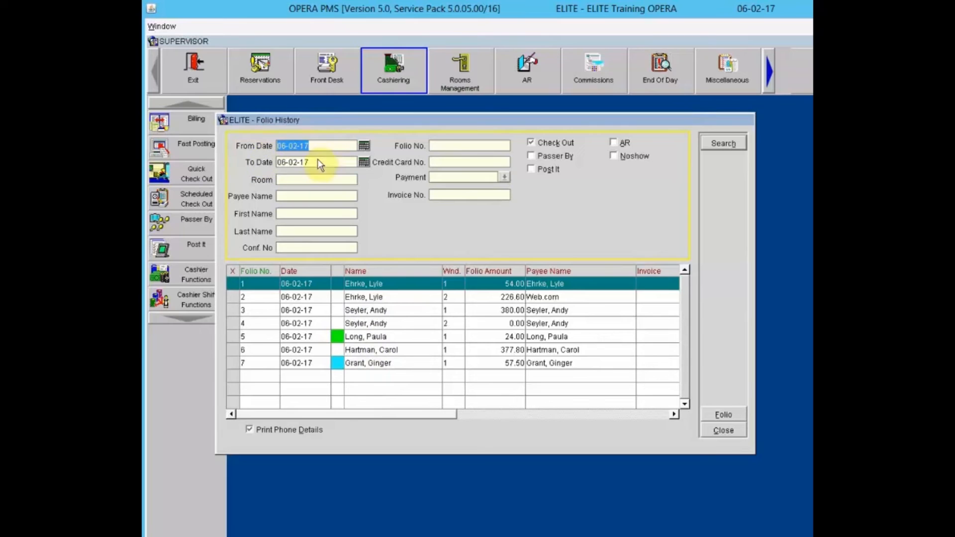
left_click(374, 297)
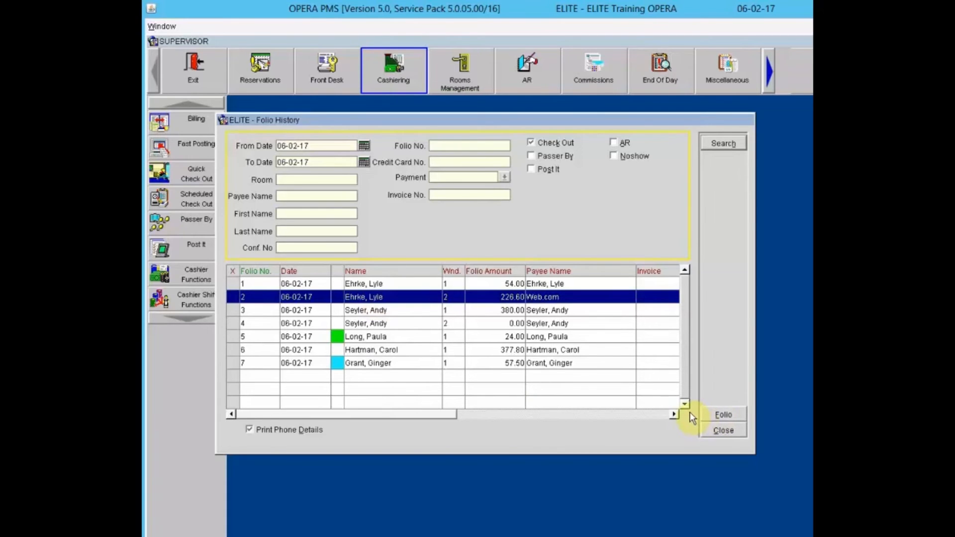
left_click(721, 431)
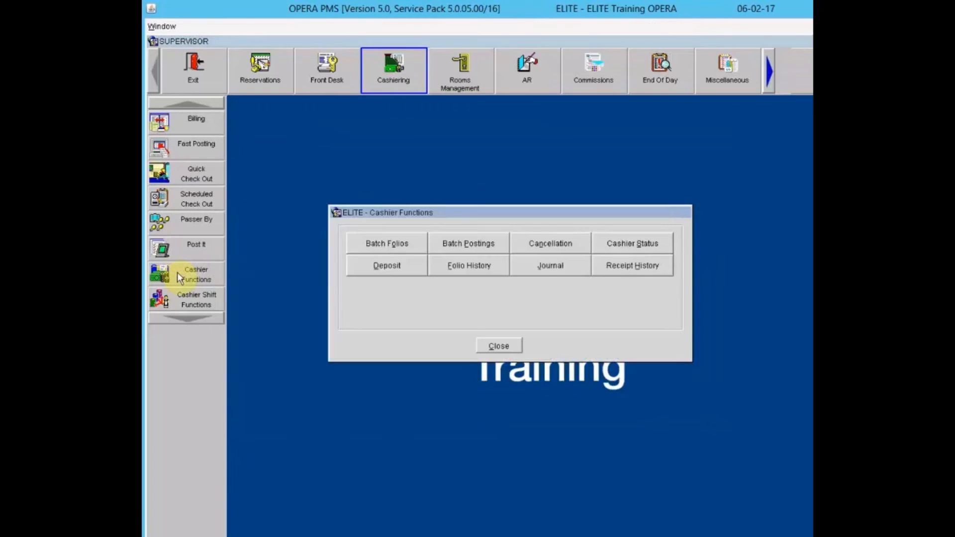
left_click(625, 265)
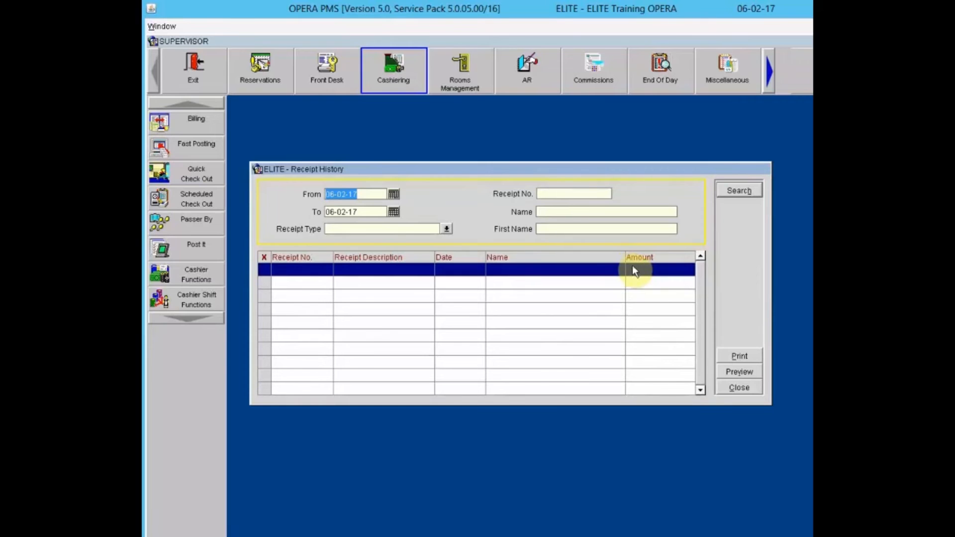
- Search Receipt History for all 06-02-17 paidout and payment receipts without a type filter, then close it
left_click(447, 228)
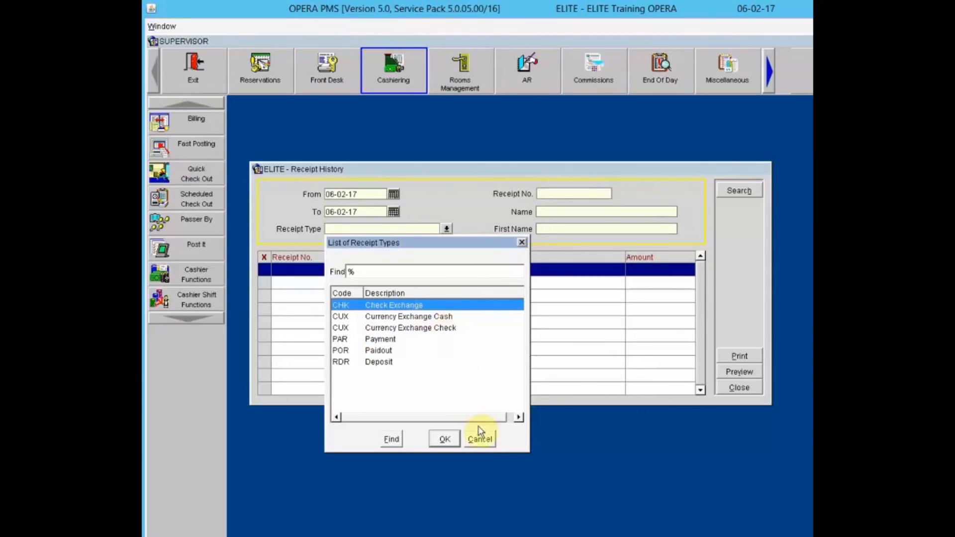
left_click(483, 439)
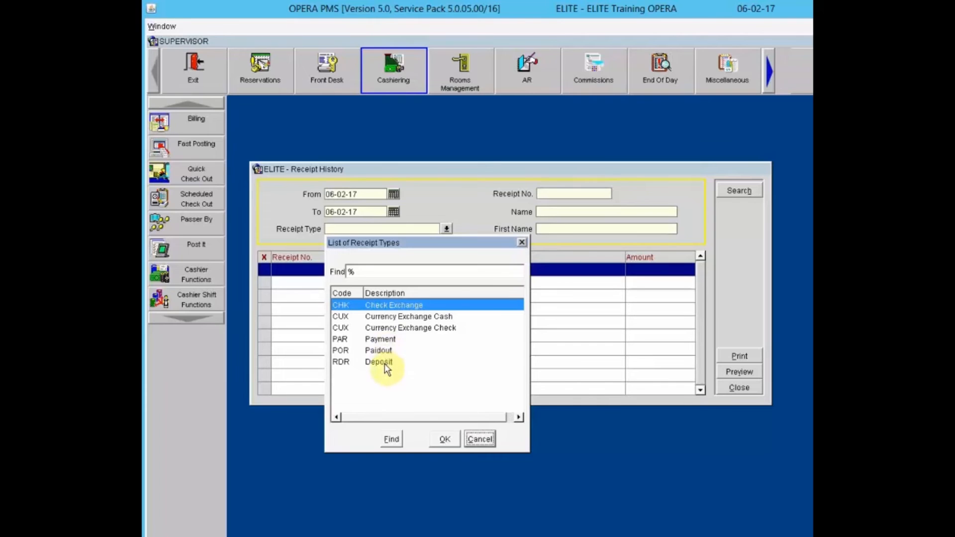
left_click(479, 439)
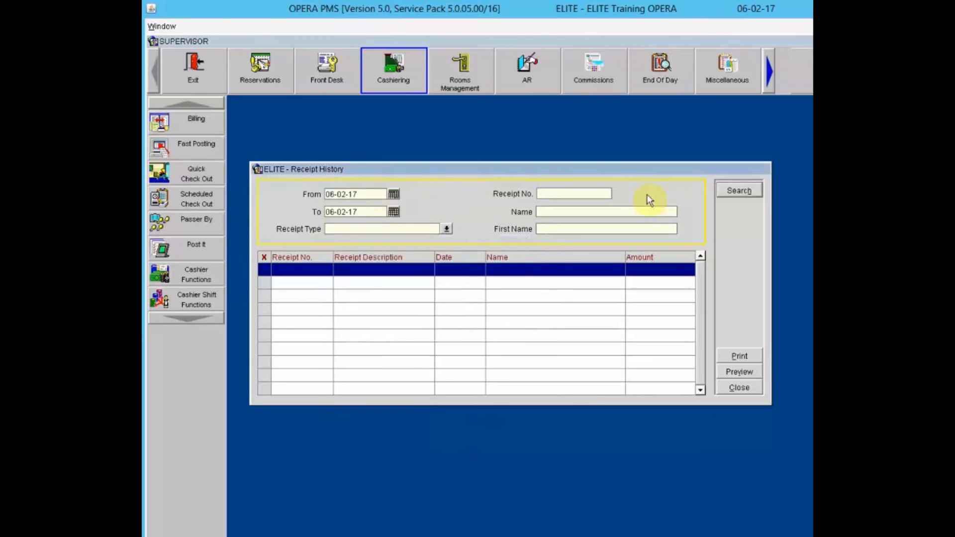
left_click(727, 191)
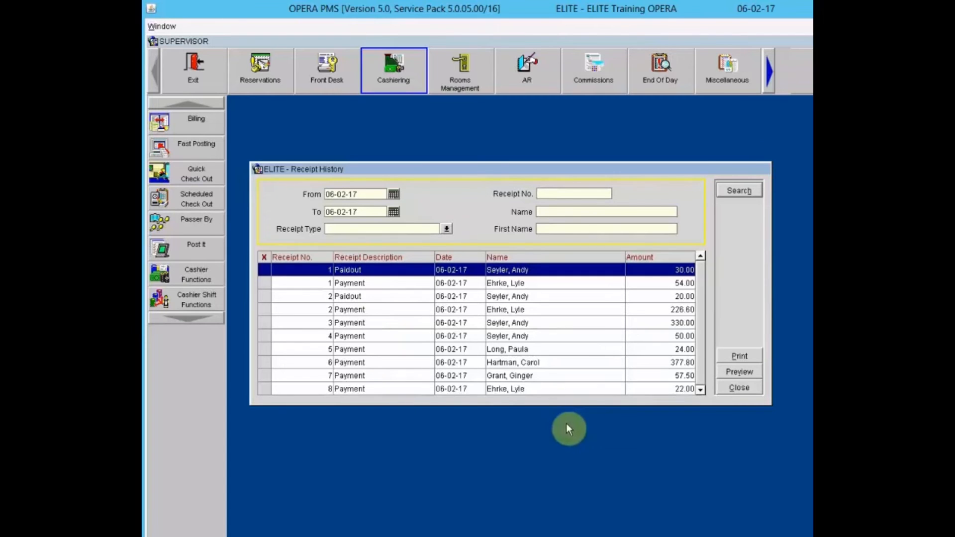
left_click(736, 388)
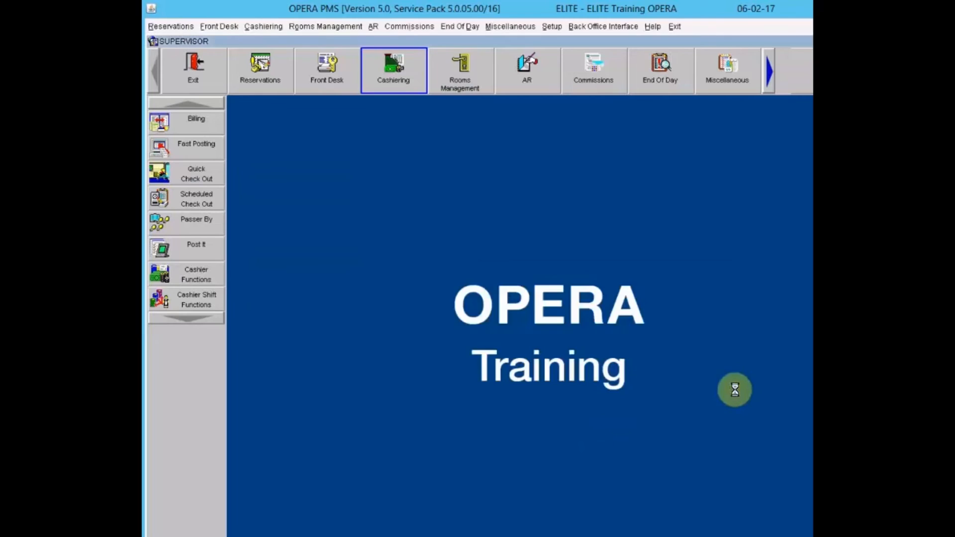
left_click(160, 275)
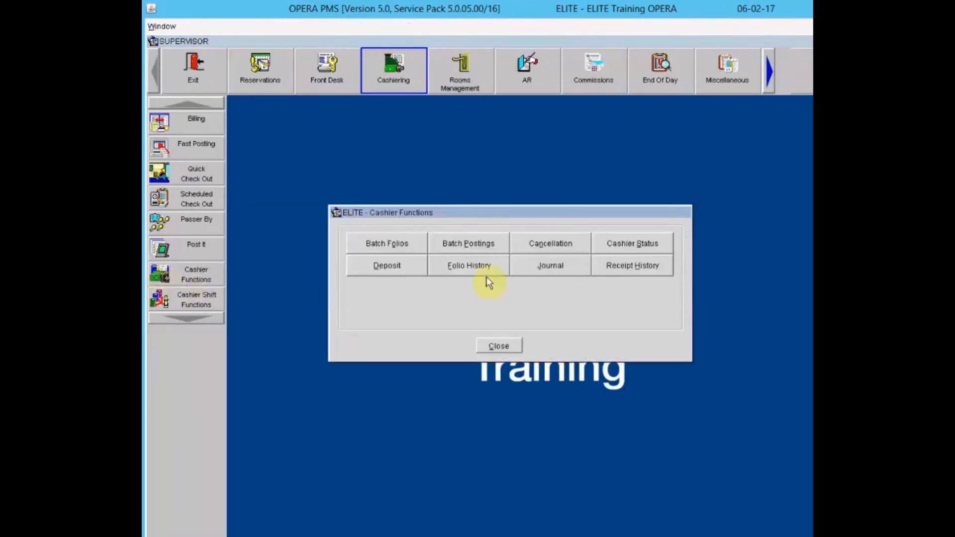
left_click(554, 268)
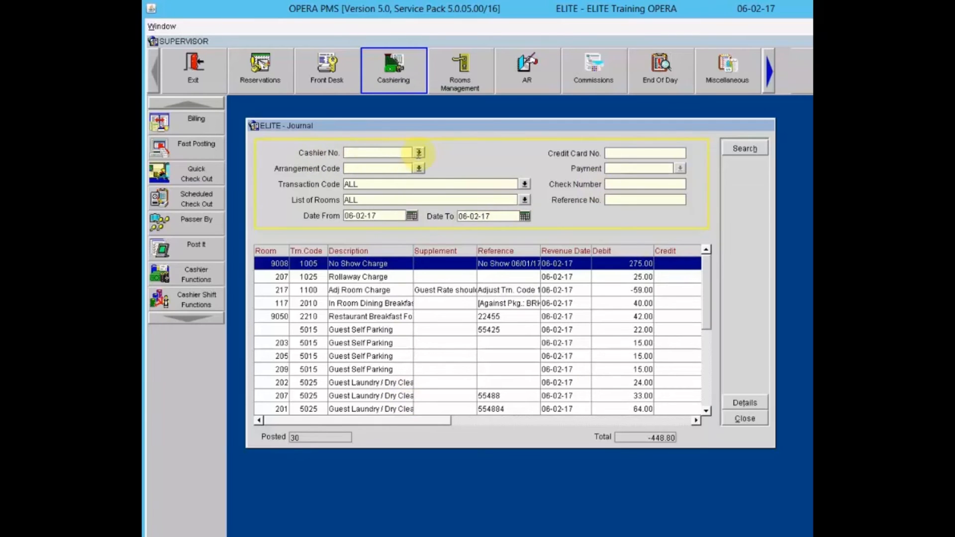
left_click(432, 241)
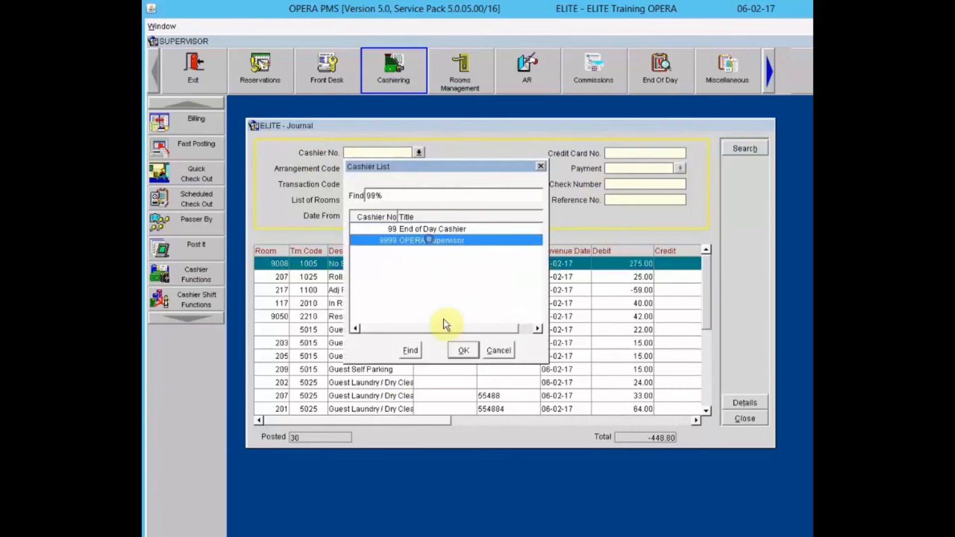
left_click(458, 350)
left_click(736, 148)
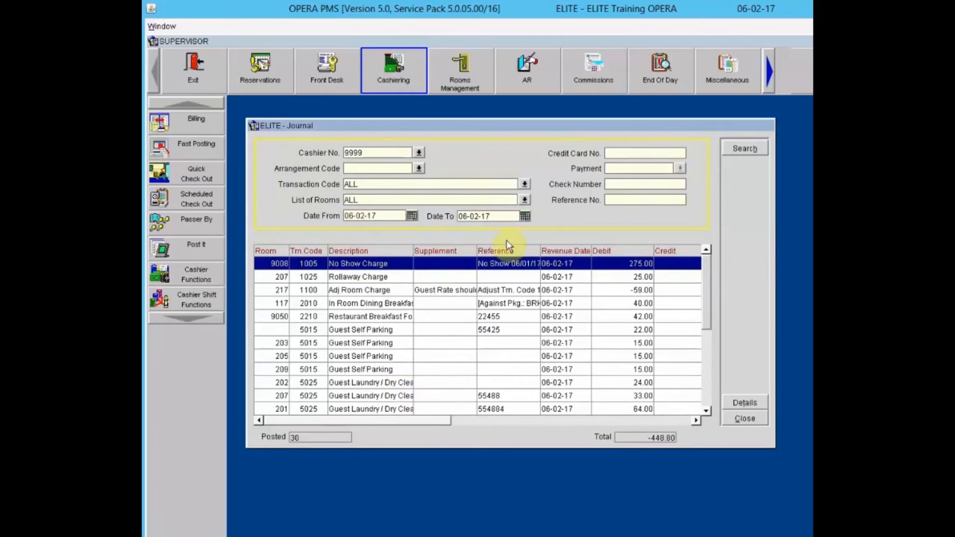
scroll(706, 373, "down", 3)
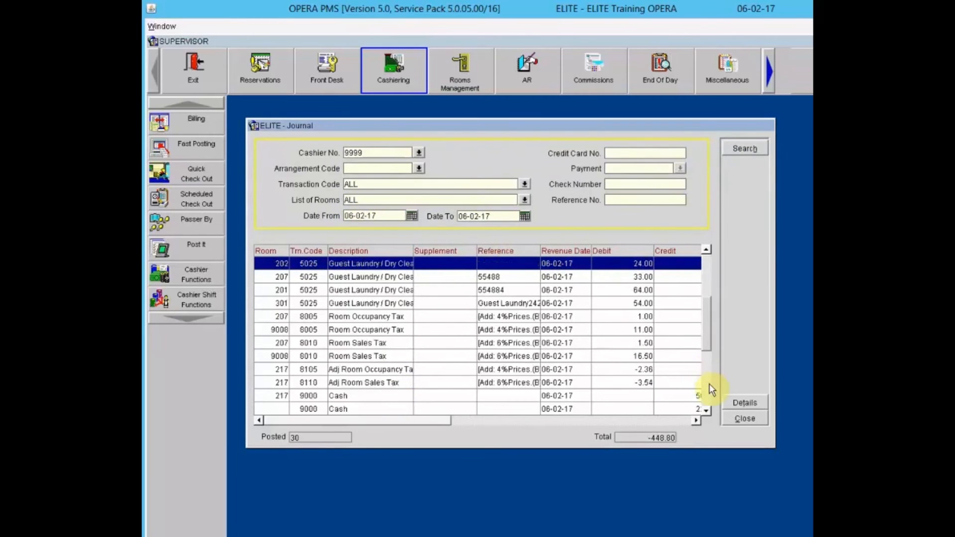
scroll(712, 386, "down", 3)
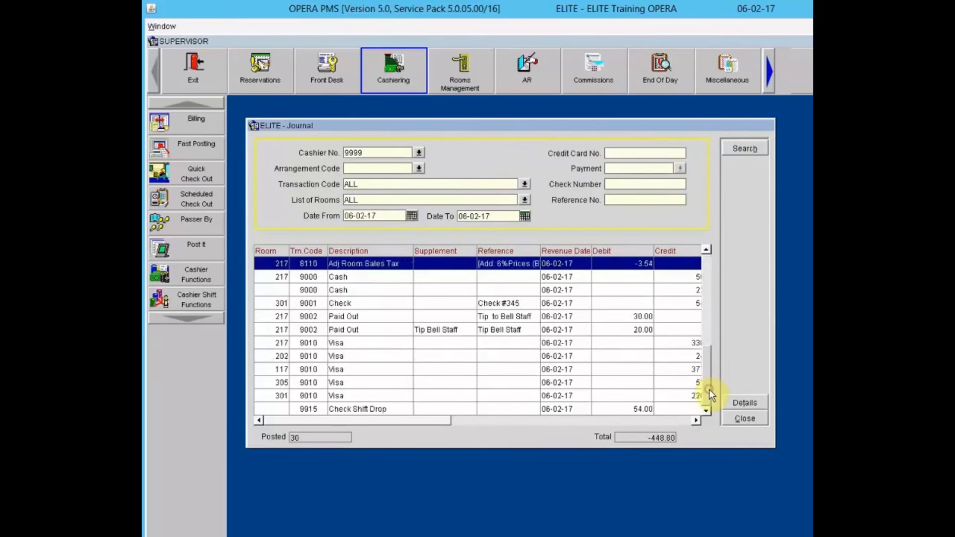
left_click_drag(707, 322, 700, 267)
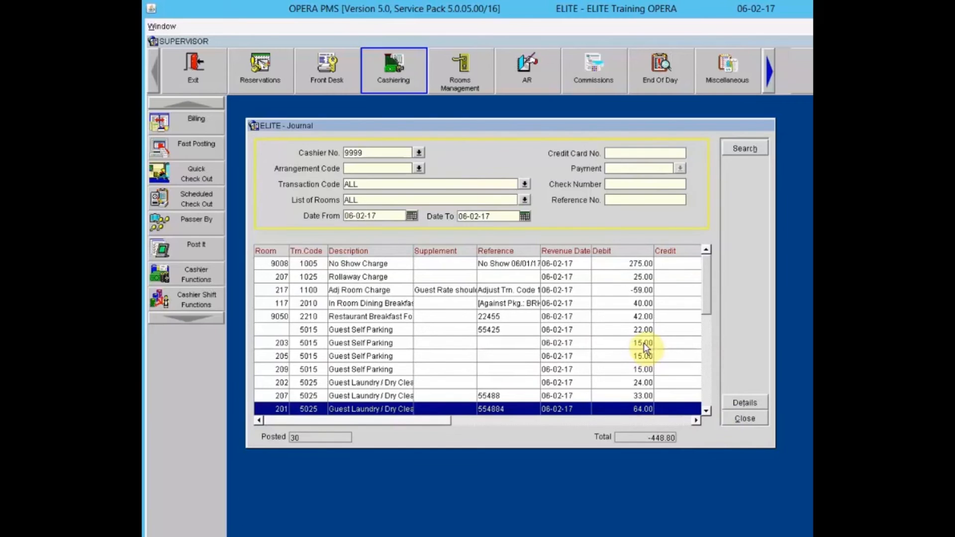
left_click(734, 418)
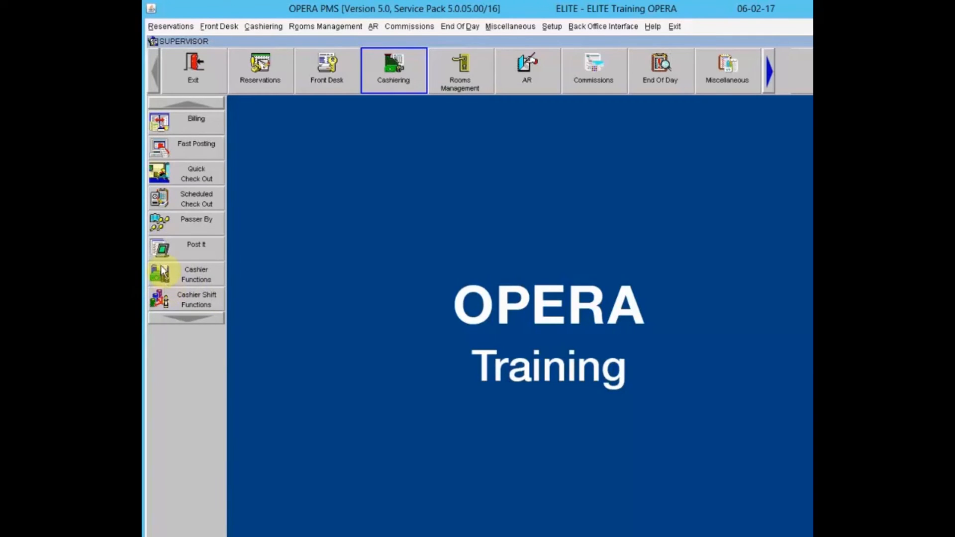
- Open Passer By and log in with the cashier password
left_click(160, 224)
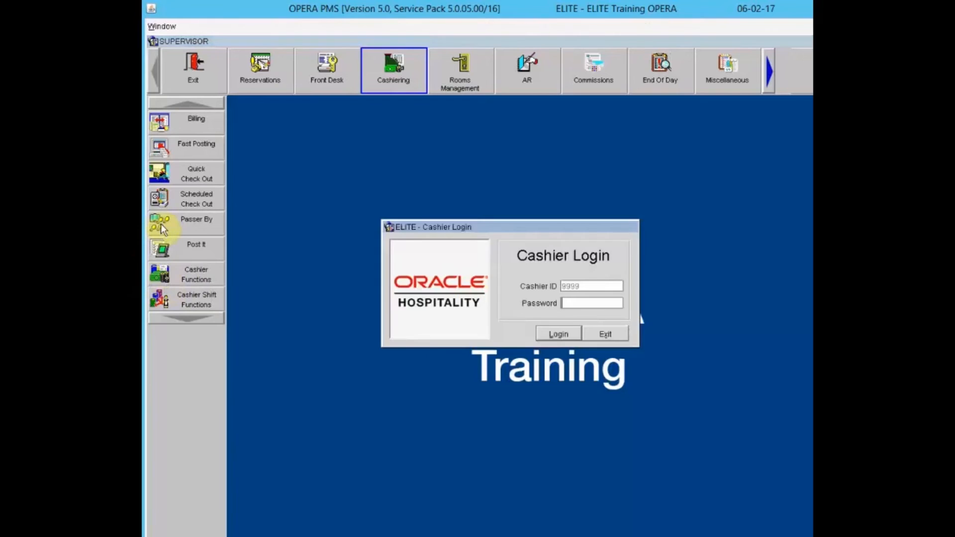
type("***********")
key("Return")
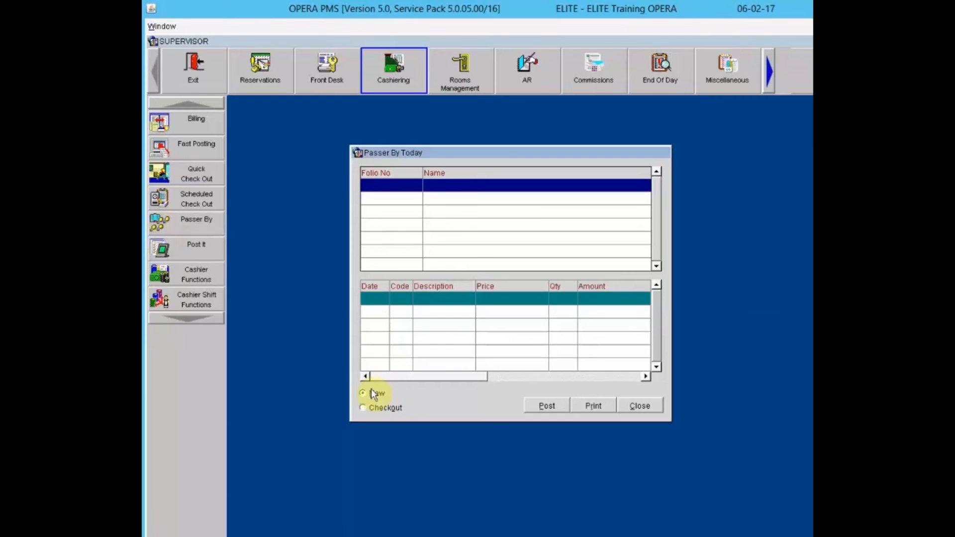
- Start a new passer-by folio and attach the guest profile found by searching the guest's surname
left_click(549, 406)
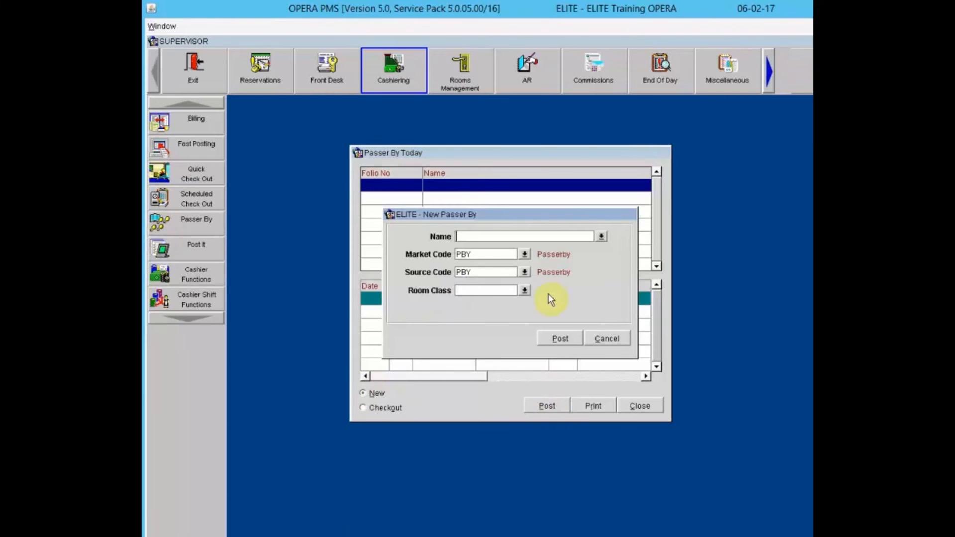
left_click(603, 237)
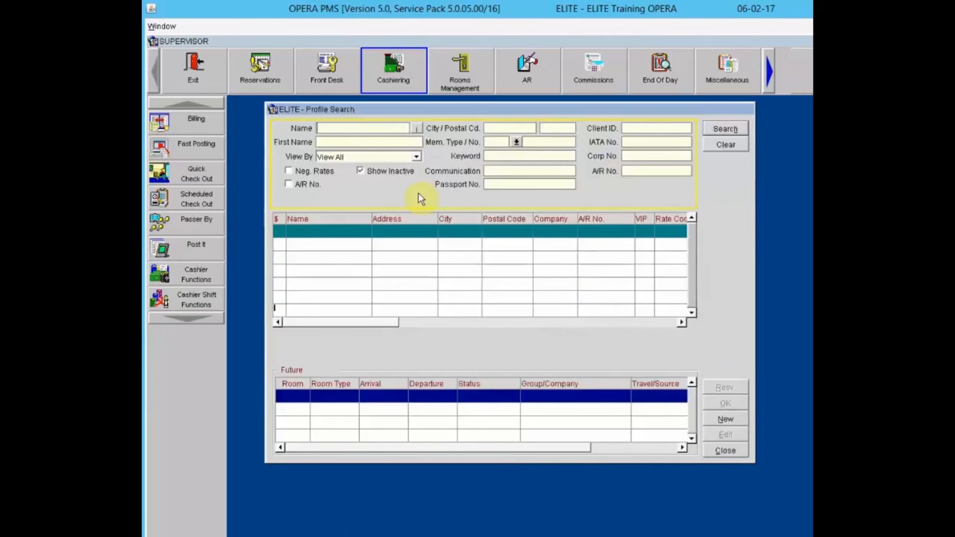
type("ehrke")
left_click(726, 128)
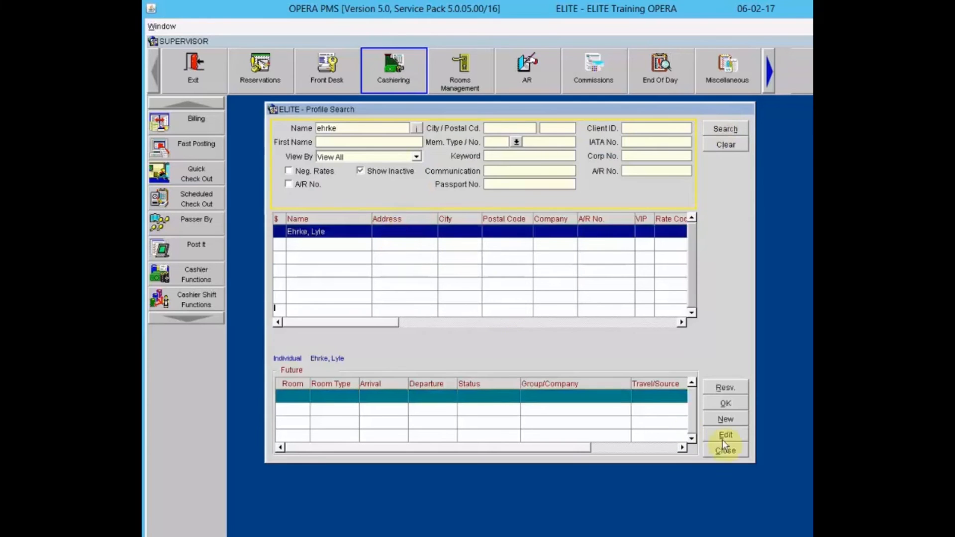
left_click(735, 406)
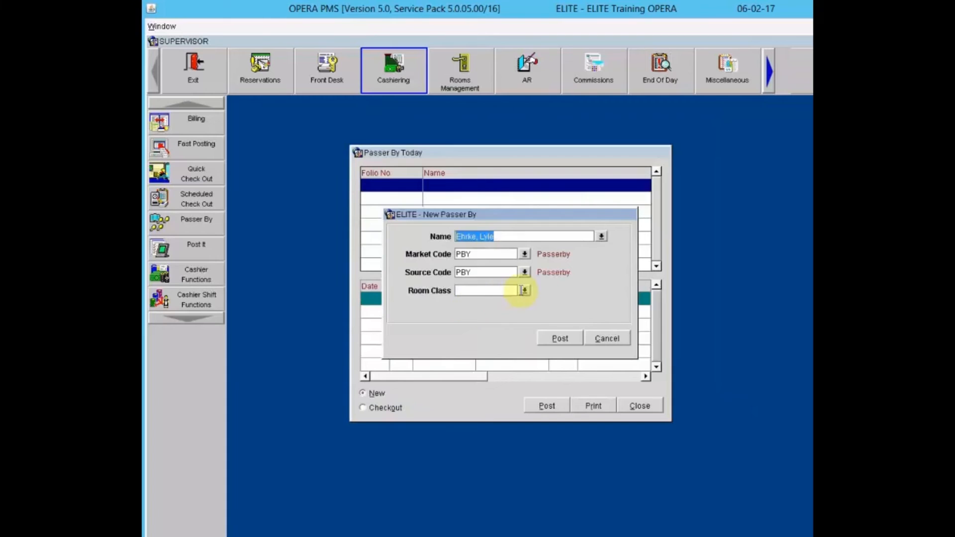
- Set room class PSE Pseudo Rooms and create the passer-by folio
left_click(524, 290)
left_click(540, 342)
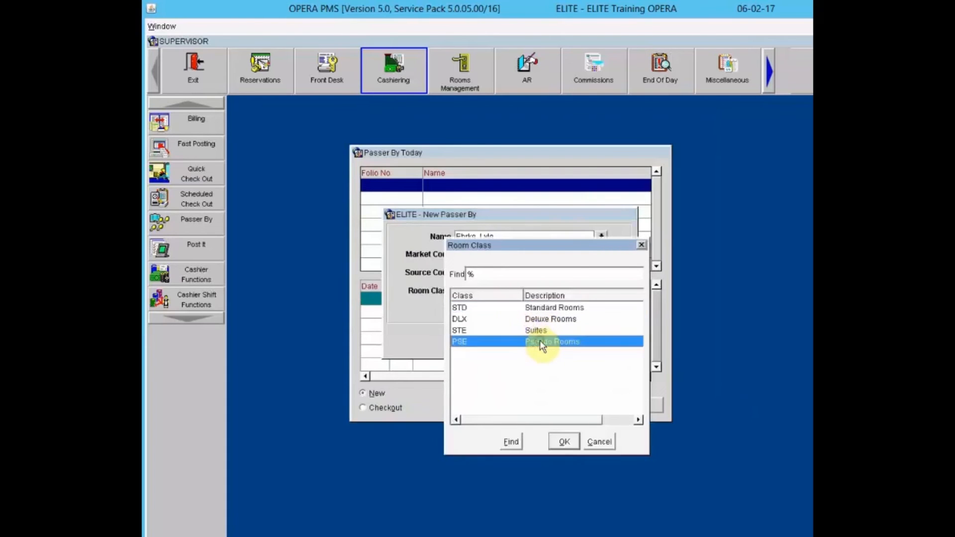
left_click(562, 440)
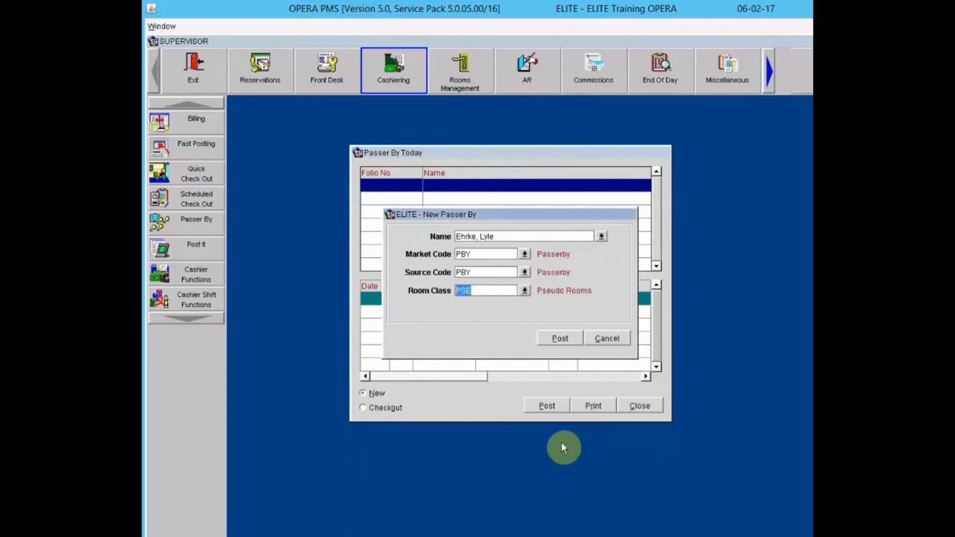
left_click(554, 338)
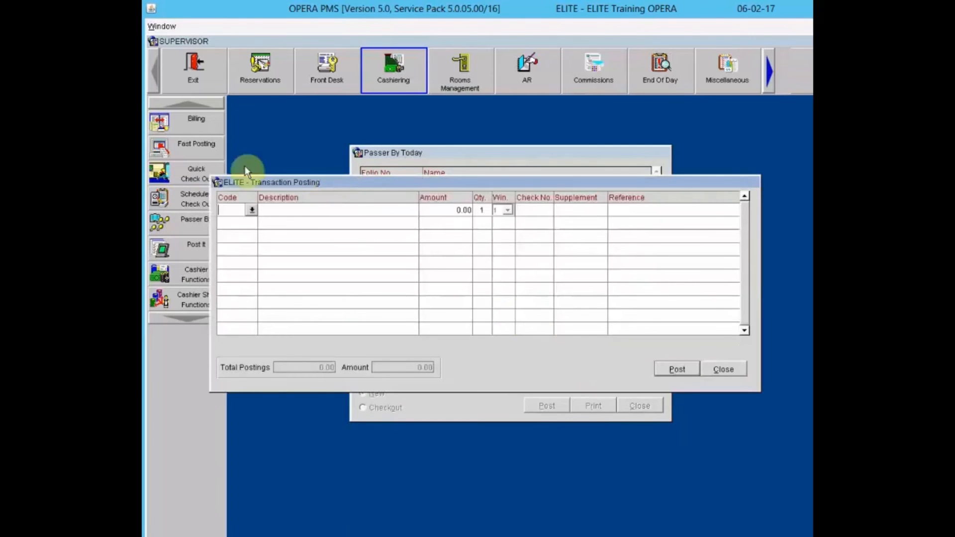
- Post a 15.00 charge with code 5015 Guest Self Parking, found by searching 'park', then proceed to payment
left_click(252, 210)
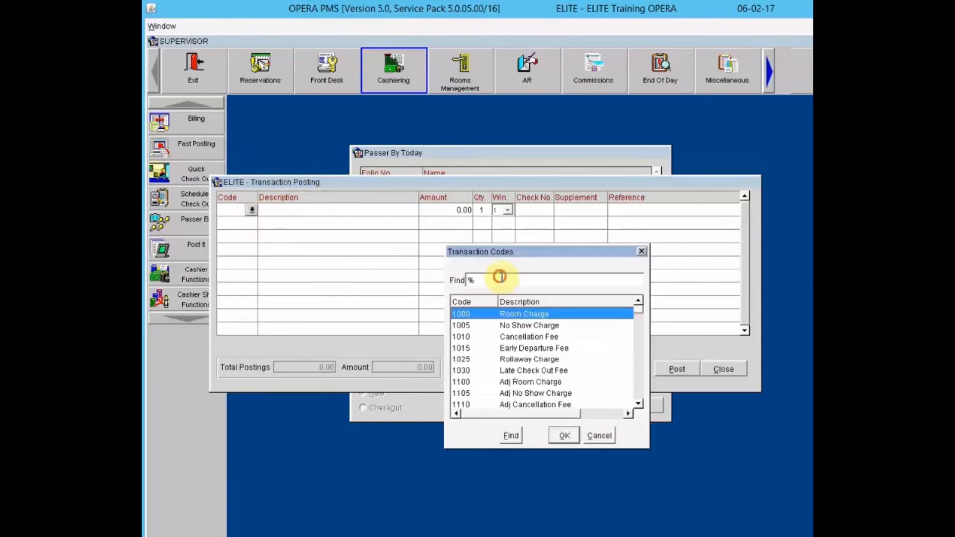
left_click(500, 277)
type("park")
key("Return")
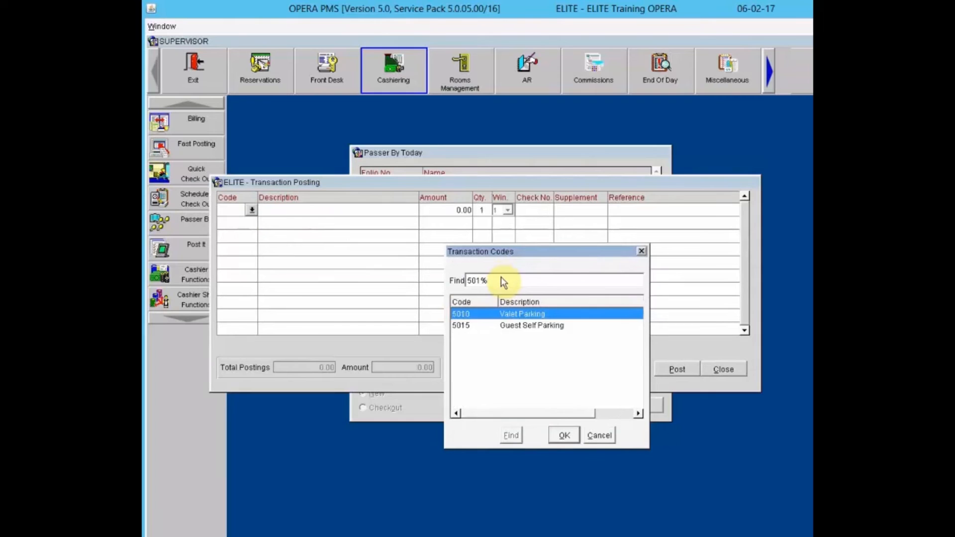
left_click(535, 326)
left_click(561, 435)
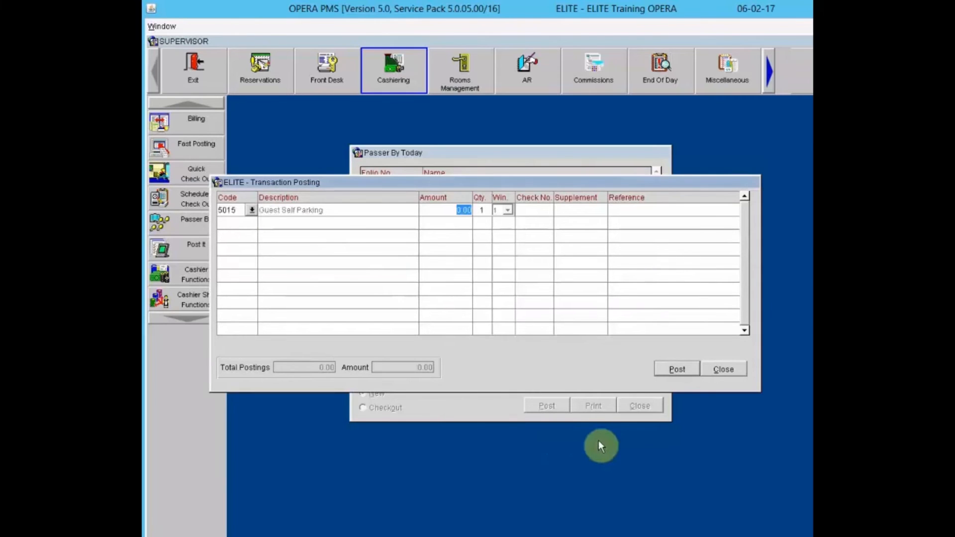
type("15.00")
key("Tab")
key("Tab")
key("Tab")
key("Tab")
key("Tab")
left_click(678, 368)
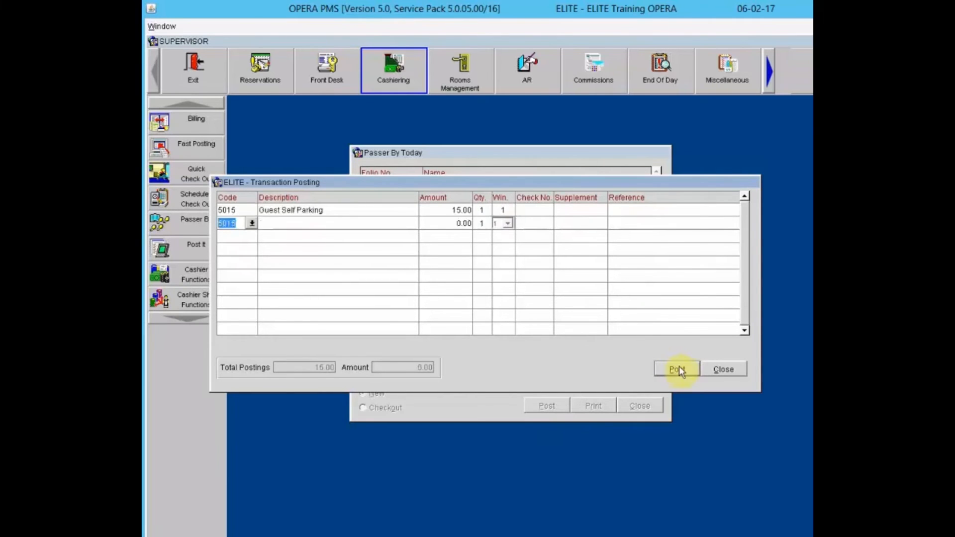
left_click(725, 368)
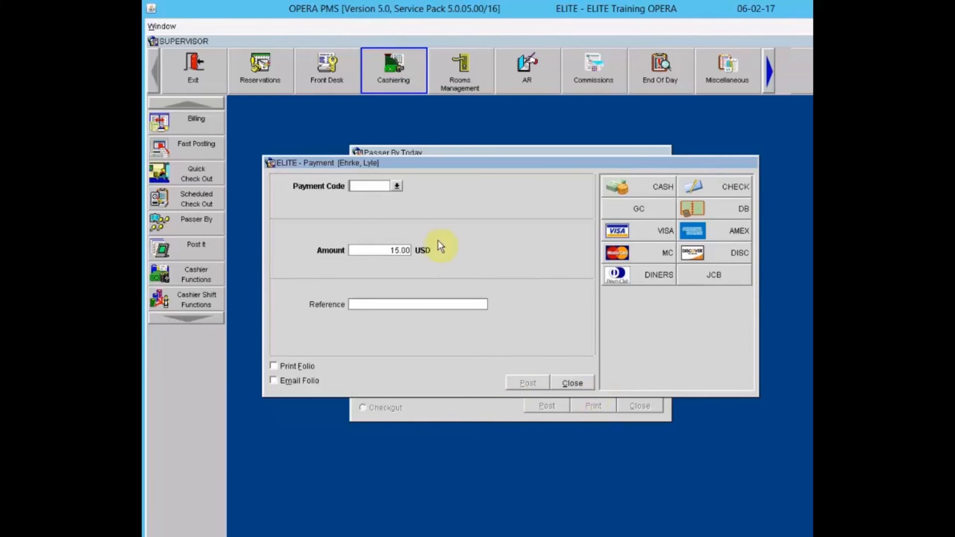
- Pay the 15.00 charge in CASH with 20.00 received, leaving 5.00 change due
left_click(622, 188)
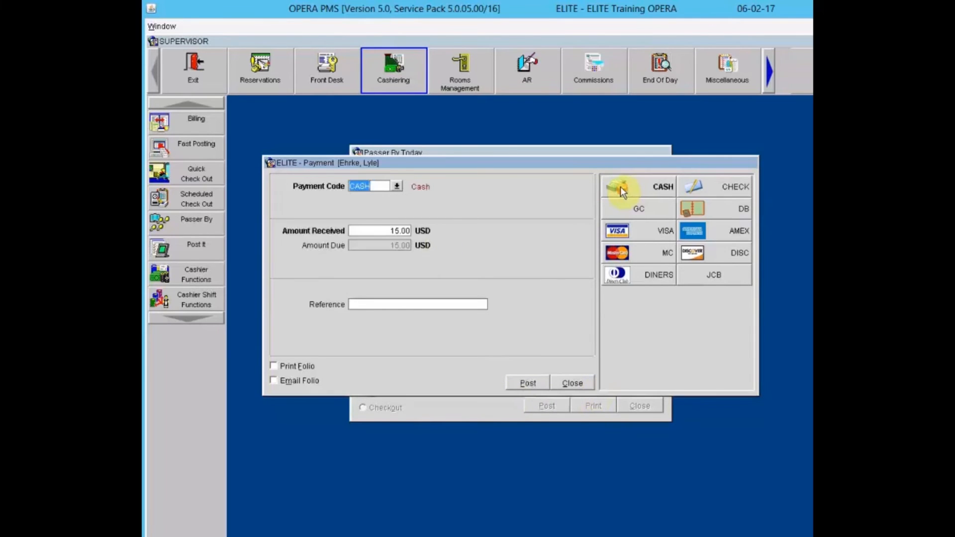
left_click_drag(391, 231, 418, 231)
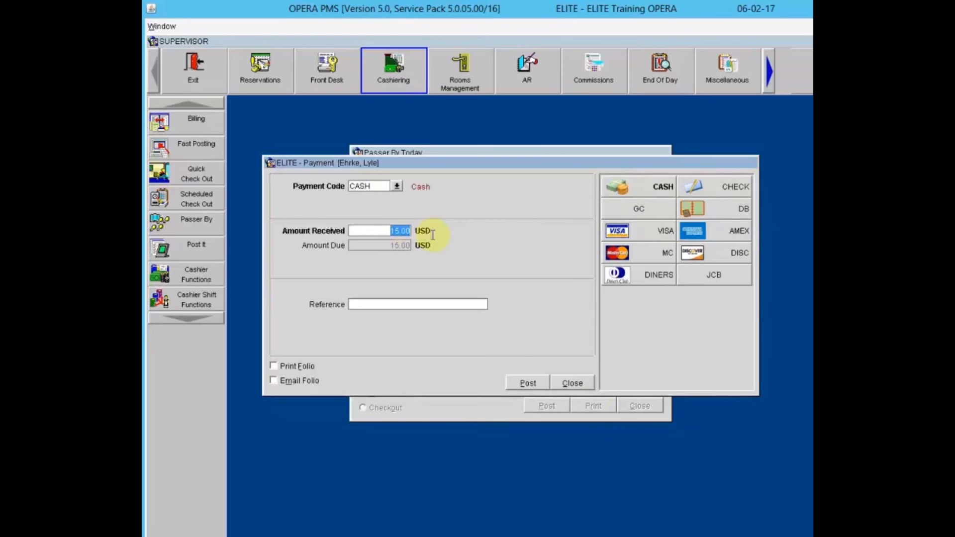
type("20.00")
key("Tab")
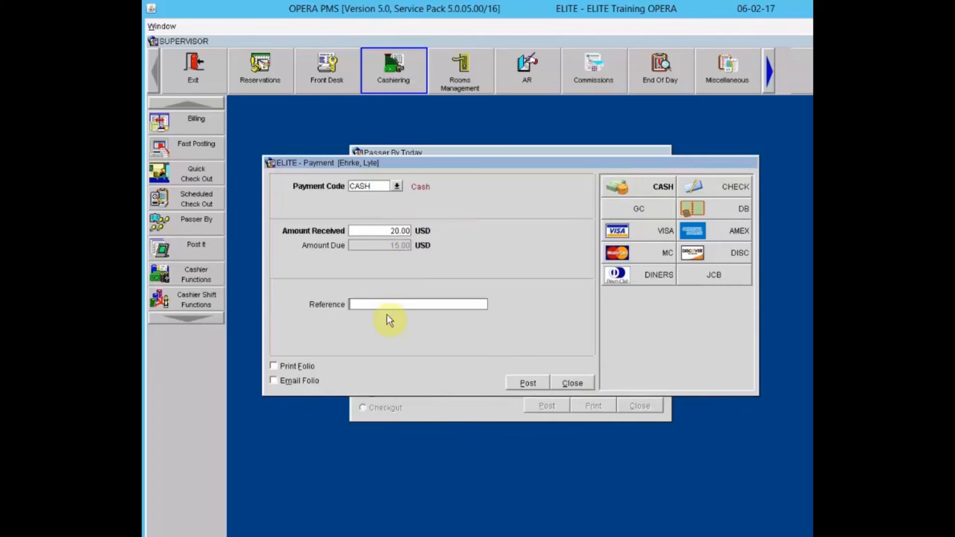
left_click(274, 367)
left_click(519, 384)
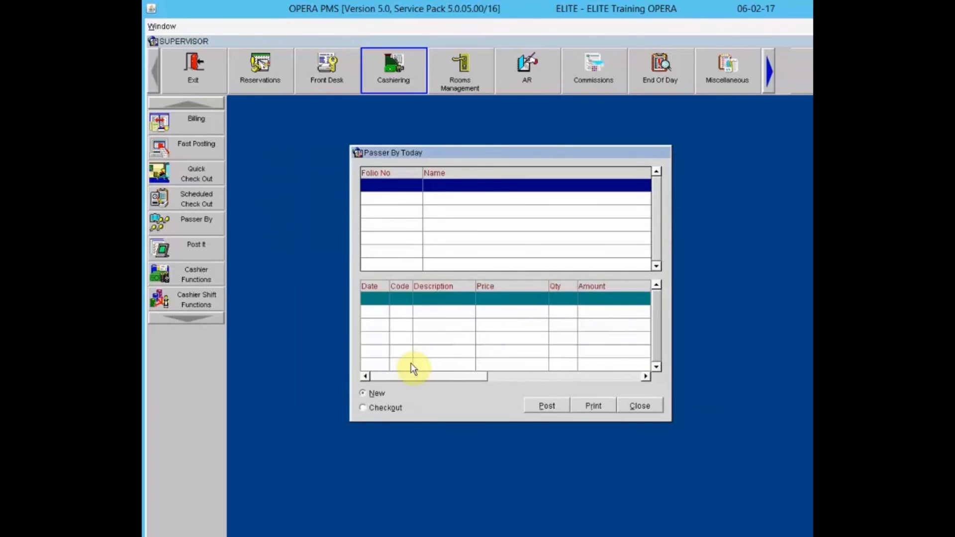
- Show checked-out folios, compare folio 9 and 8 parking charges and cash payments, then close Passer By
left_click(363, 408)
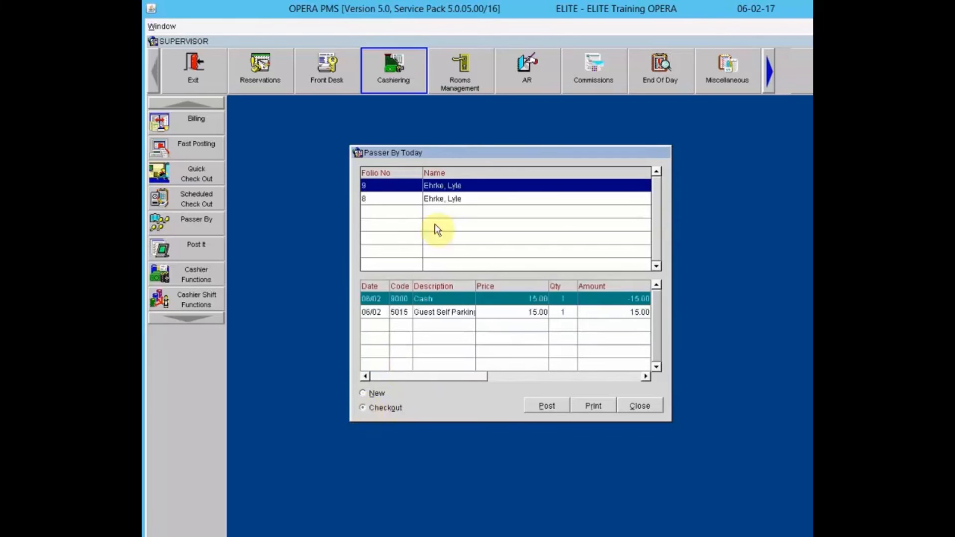
left_click(448, 200)
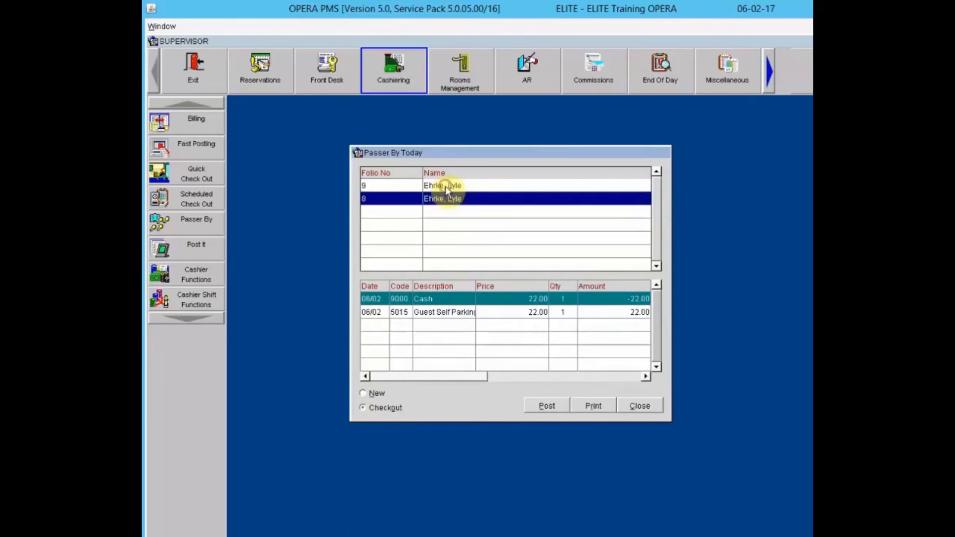
left_click(446, 186)
left_click(447, 199)
left_click(443, 186)
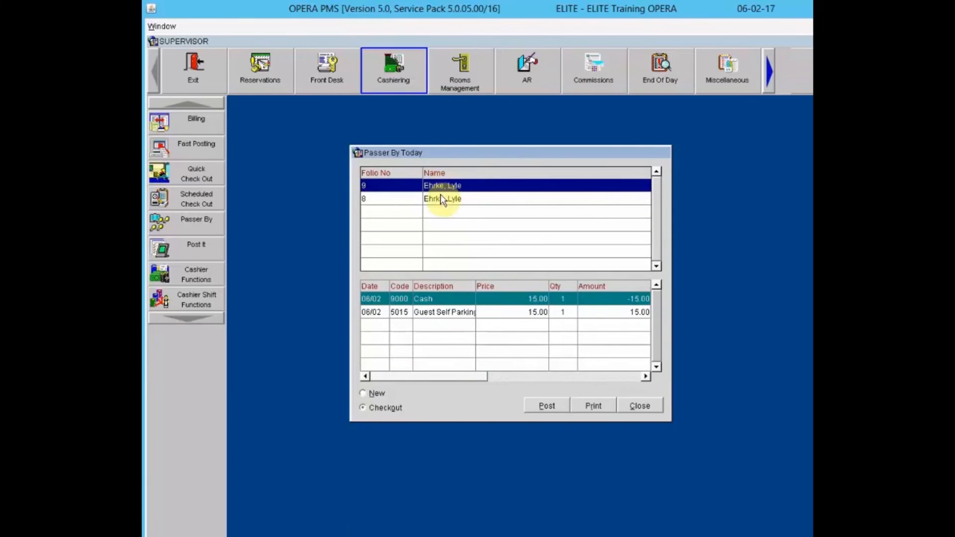
left_click(441, 198)
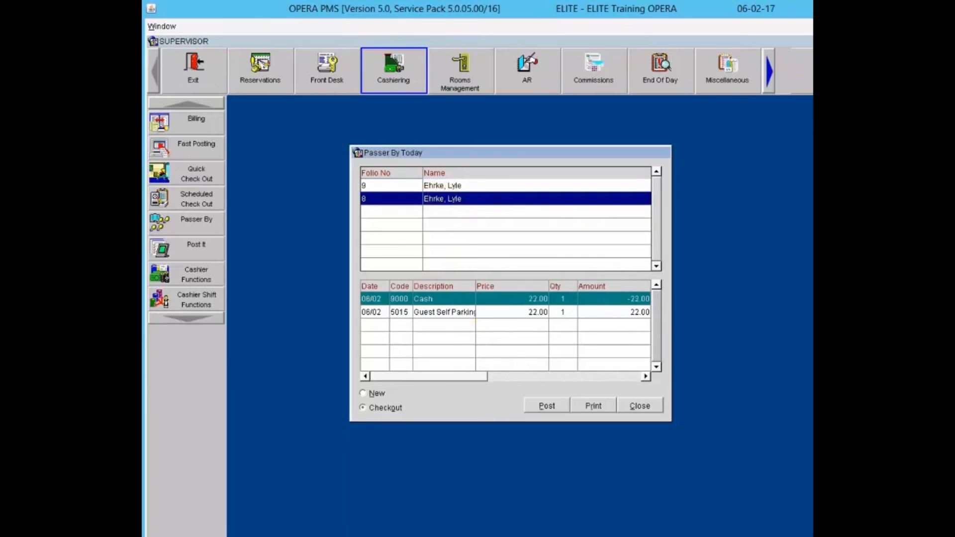
left_click(641, 406)
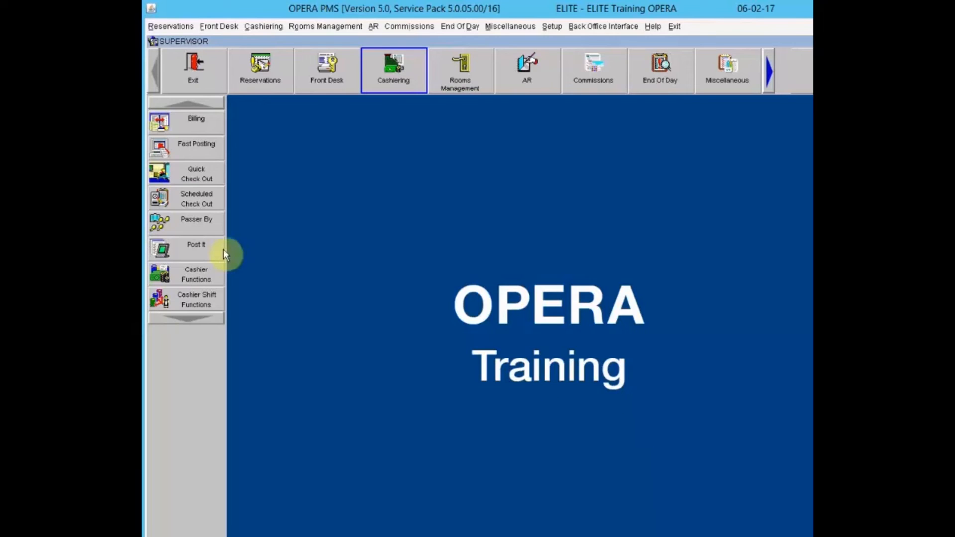
- Sign in with the cashier password to open Quick Check Out showing due-out rooms 9500 and 9510
left_click(182, 169)
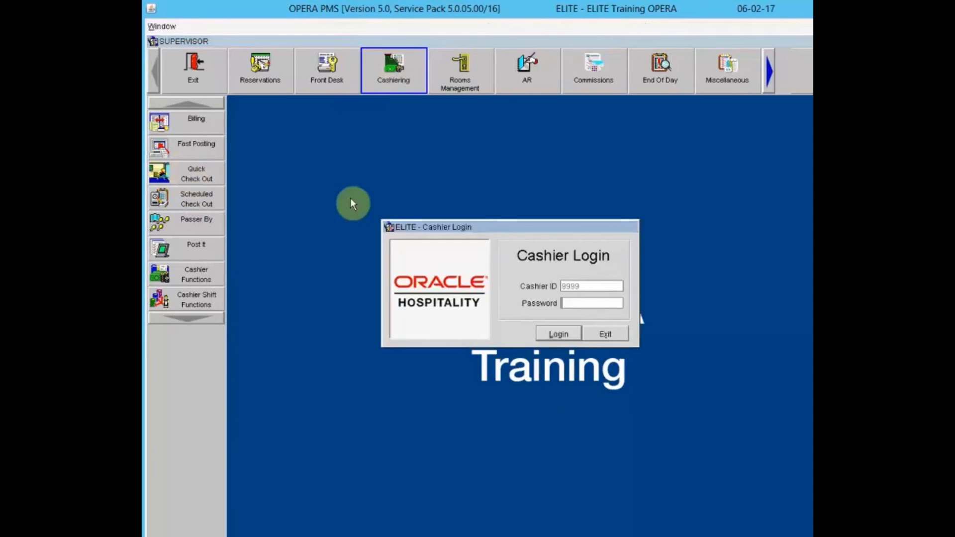
type("************")
key("Return")
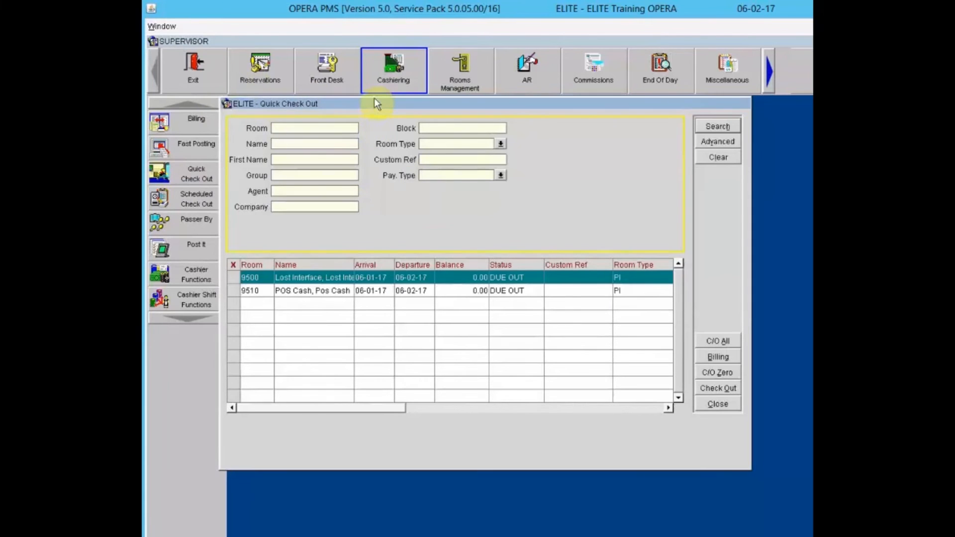
left_click_drag(375, 102, 446, 131)
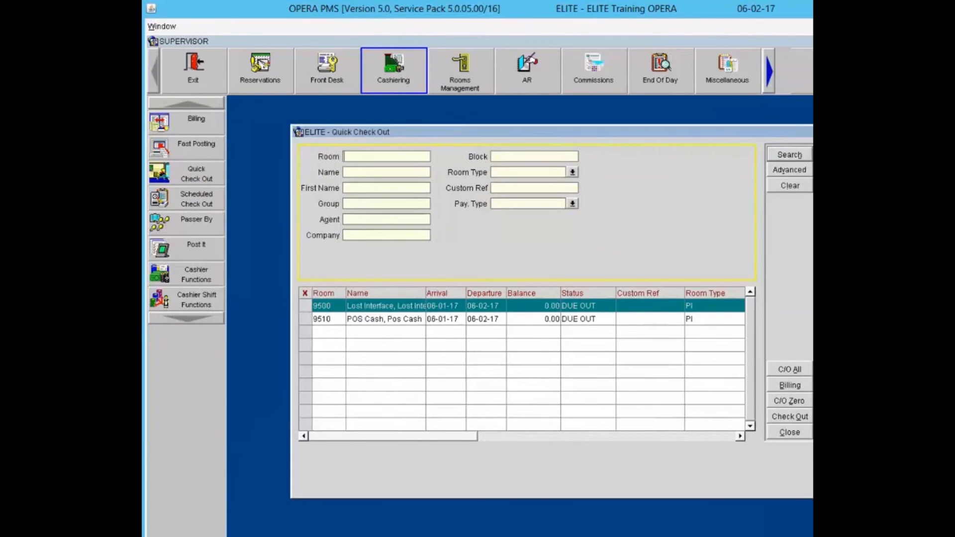
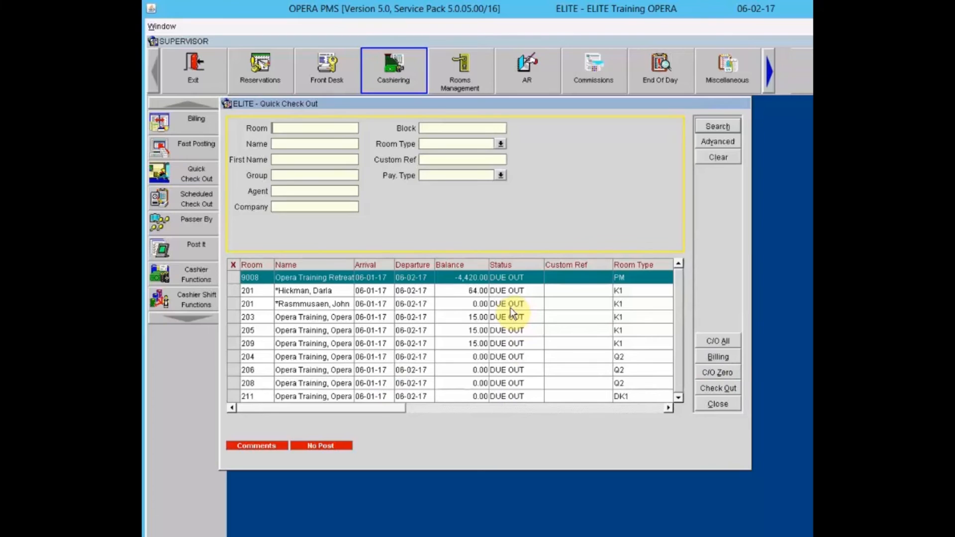
- Check out room 201's zero-balance sharing guest, leaving the 64.00 balance unposted for now
left_click(710, 373)
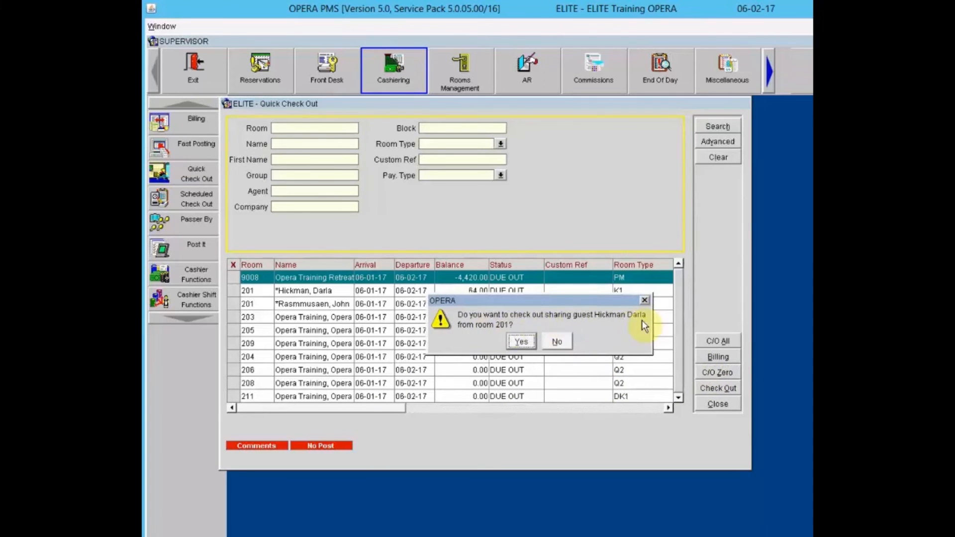
left_click(522, 343)
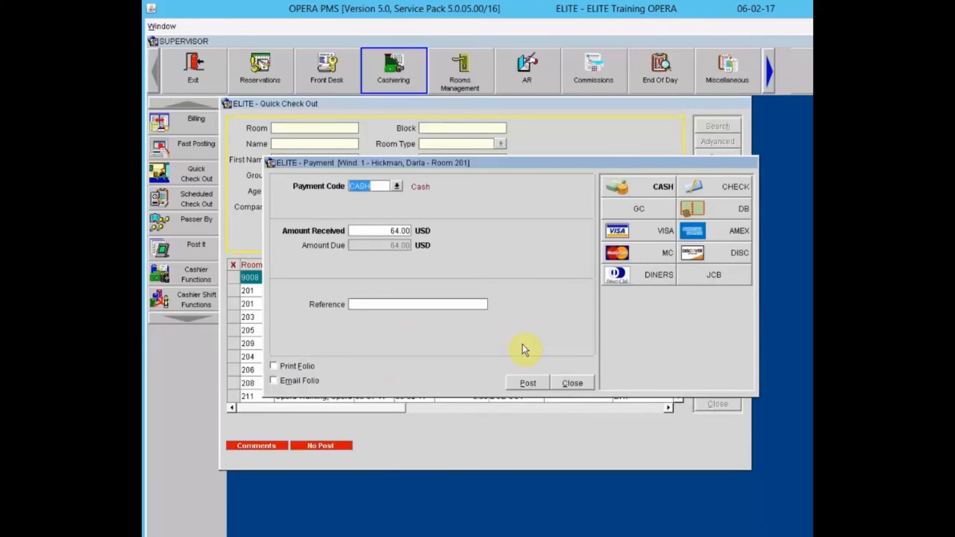
left_click(566, 382)
left_click(570, 383)
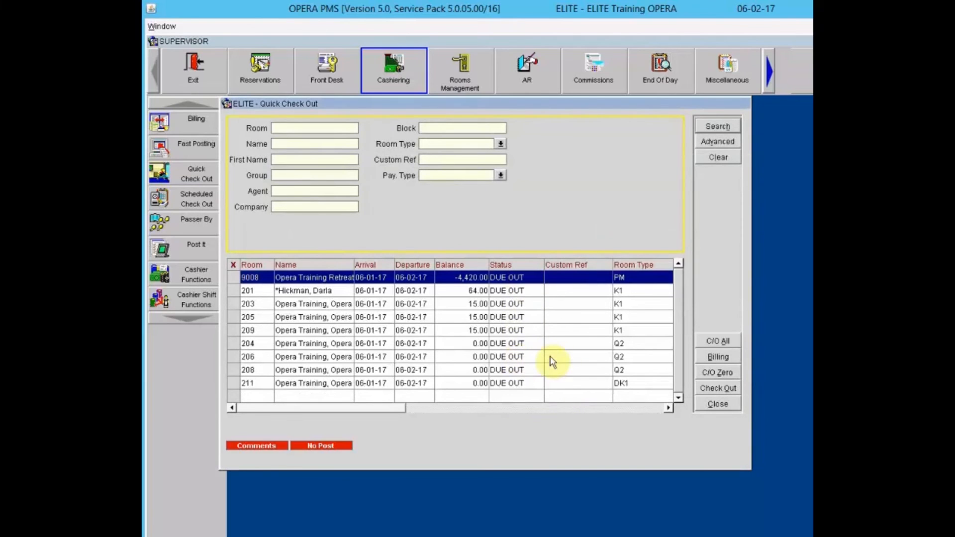
- Check out the remaining zero-balance rooms, then search the due-out list by group OPER
left_click(712, 376)
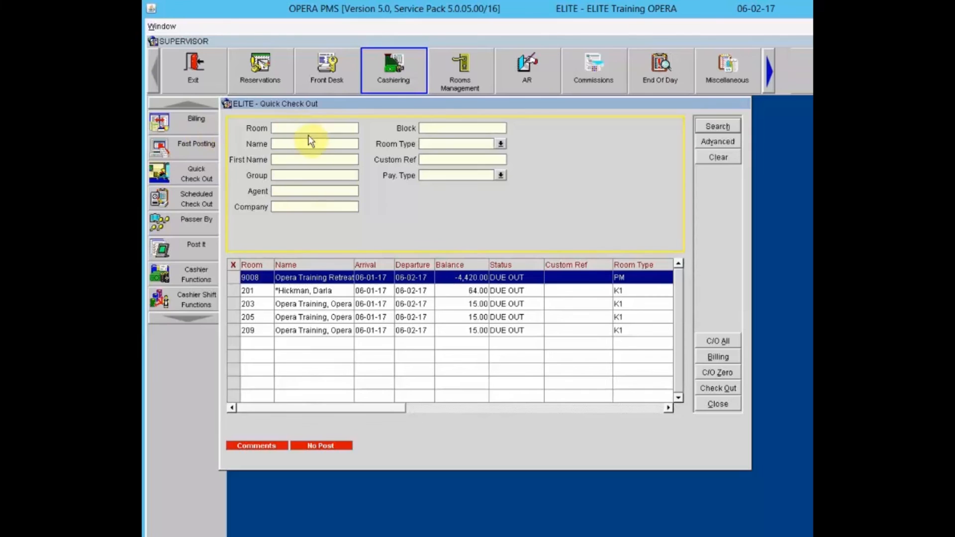
left_click(286, 176)
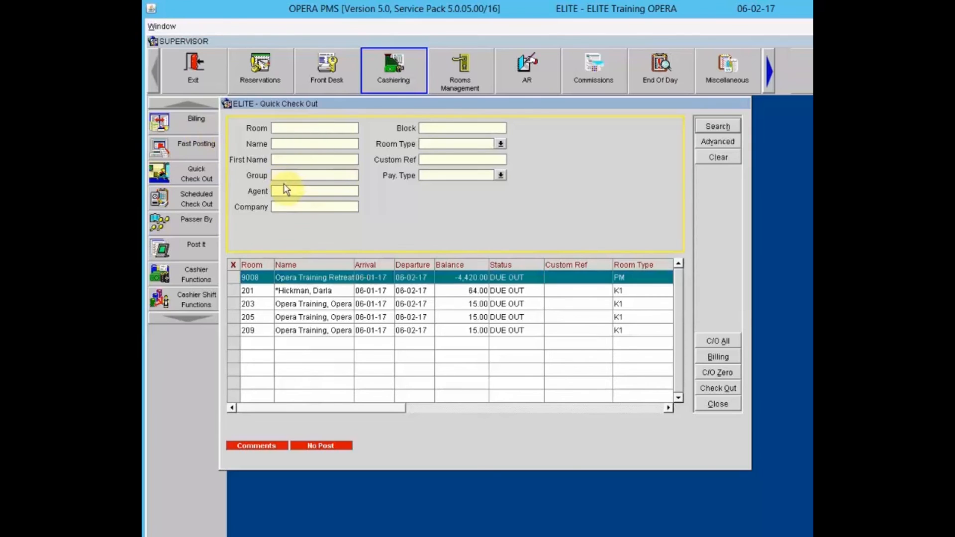
type("OPER")
key("Return")
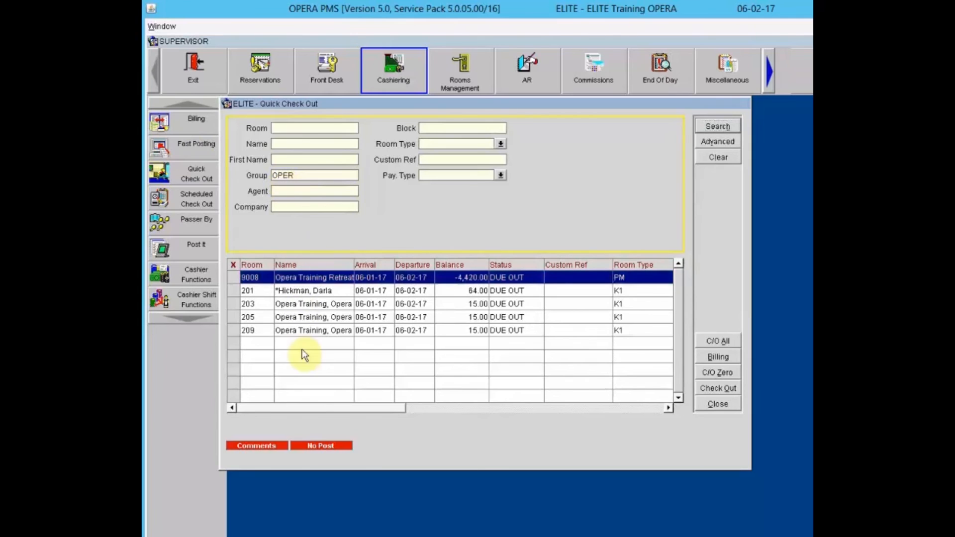
- Browse the room type list without choosing one, then clear the OPER group filter
left_click(449, 129)
left_click(500, 144)
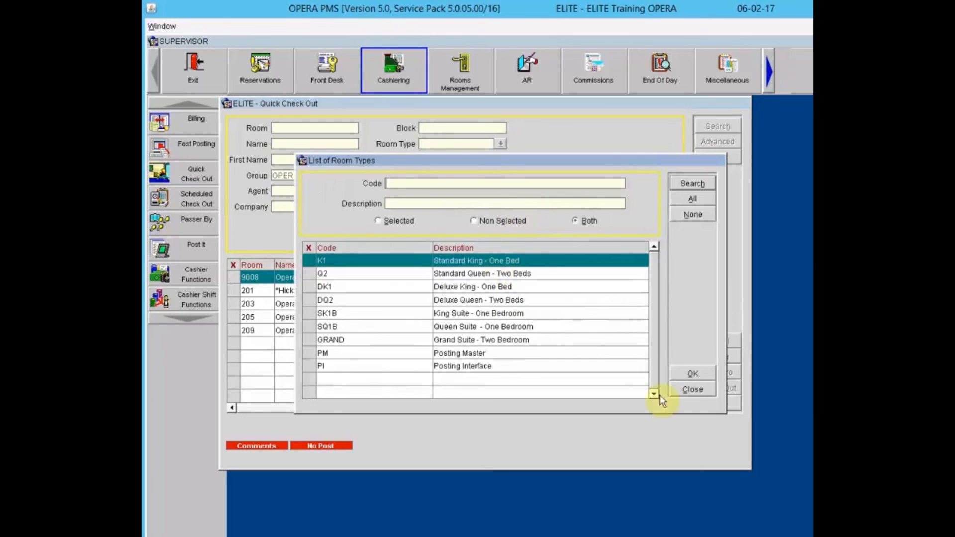
left_click(693, 390)
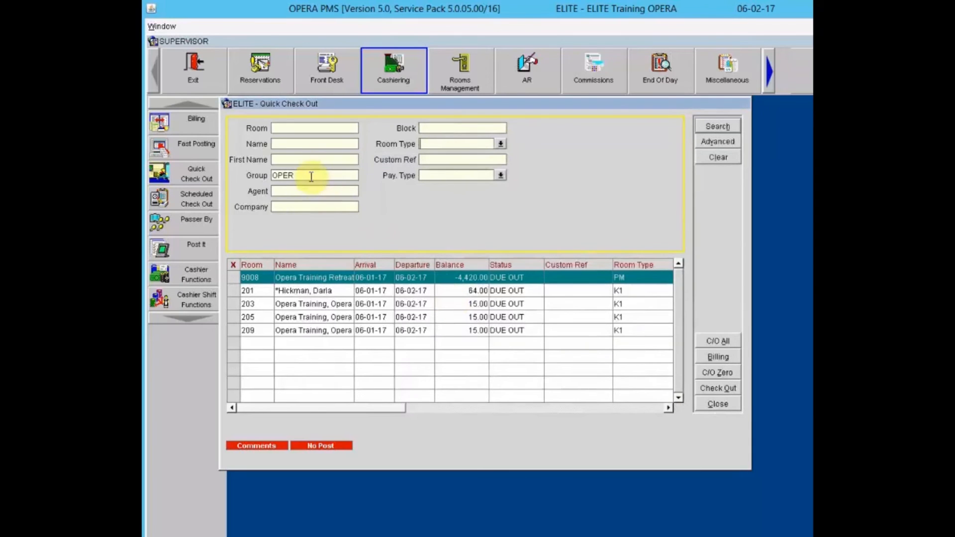
left_click(311, 176)
key("BackSpace")
key("BackSpace")
key("BackSpace")
key("BackSpace")
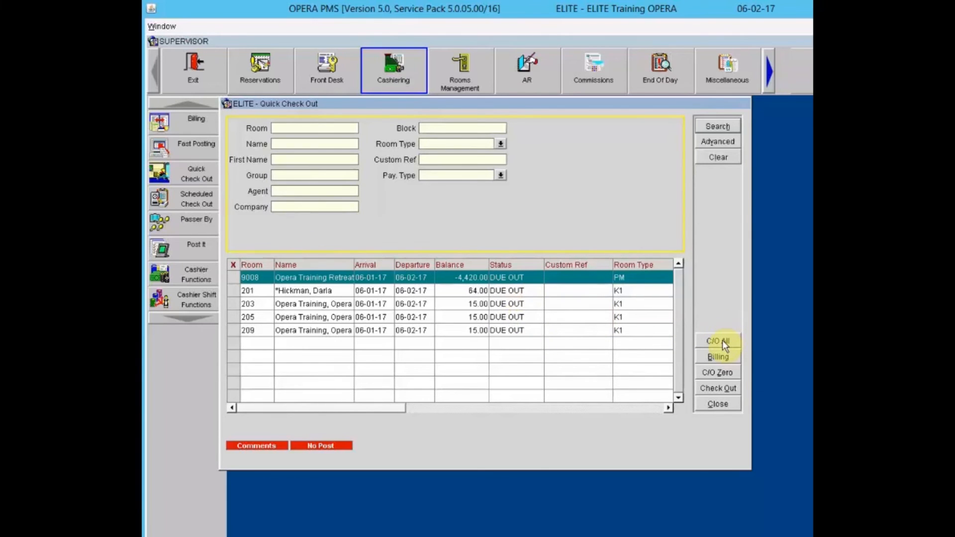
- Check out rooms 201, 203, 205 and 209 together, skipping master 9008 and confirming room 201
left_click(230, 292)
left_click(230, 304)
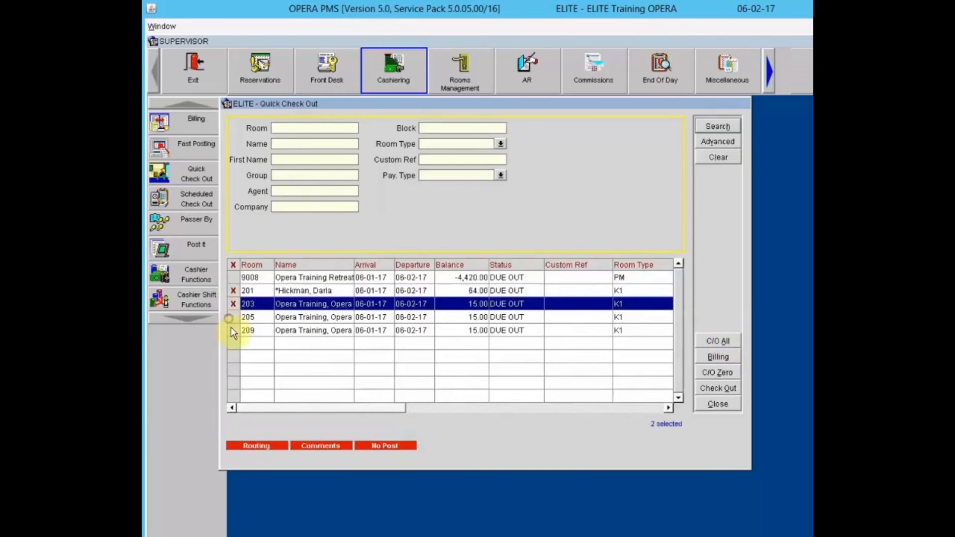
left_click(232, 317)
left_click(231, 330)
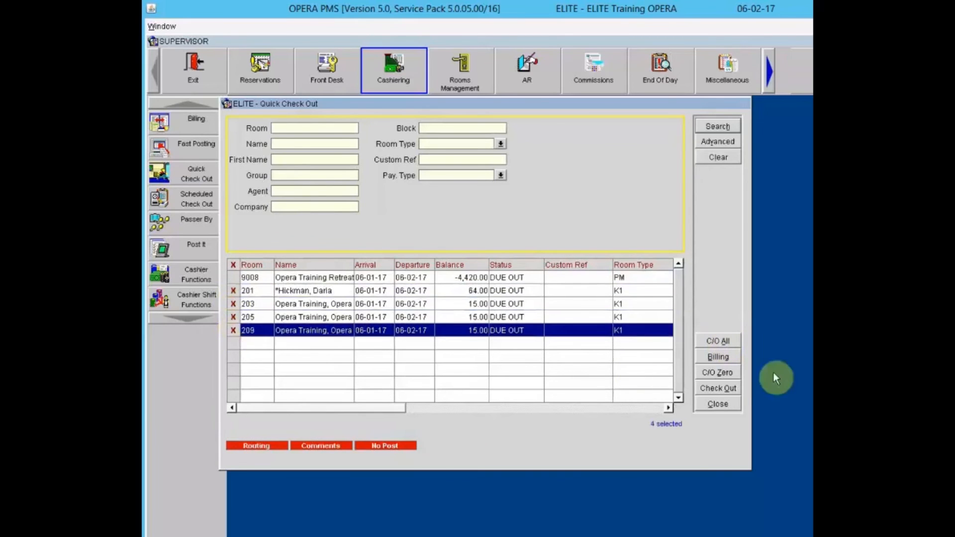
left_click(727, 341)
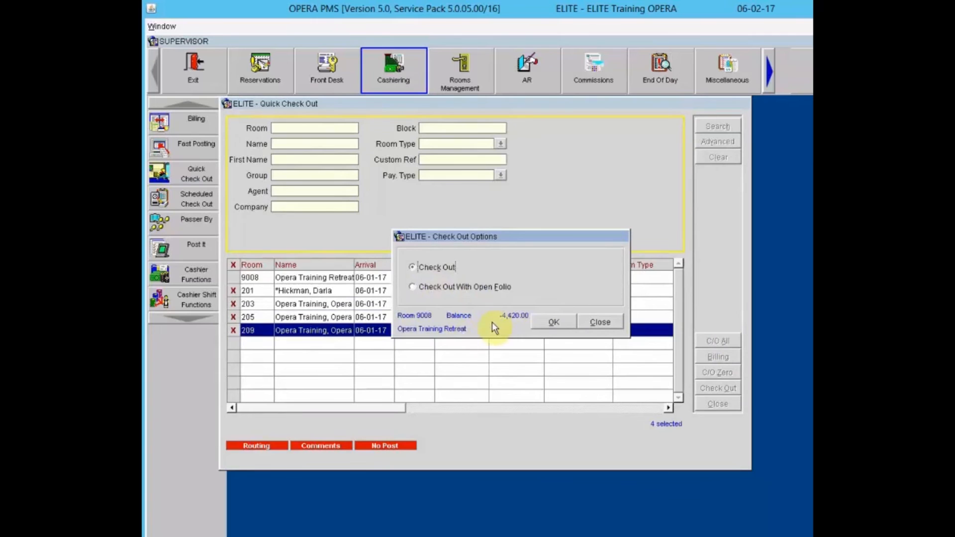
left_click(595, 324)
left_click_drag(528, 235, 555, 226)
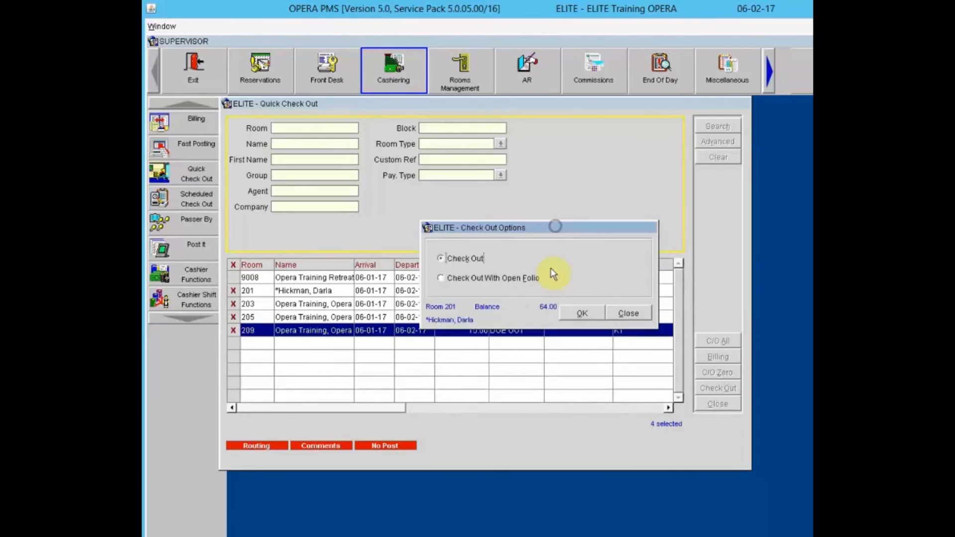
left_click(582, 318)
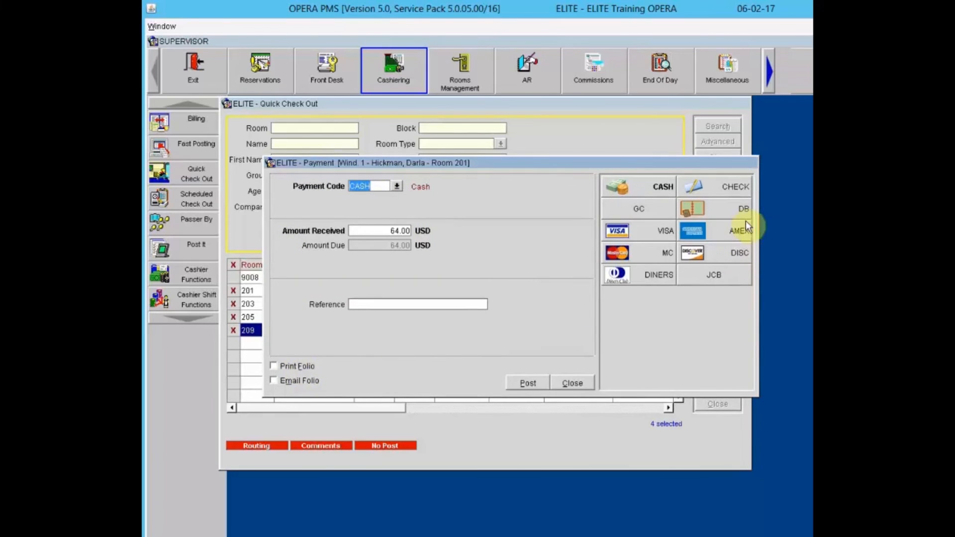
- Post room 201's 64.00 balance to a Visa card, entering the card number and expiry date
left_click(660, 233)
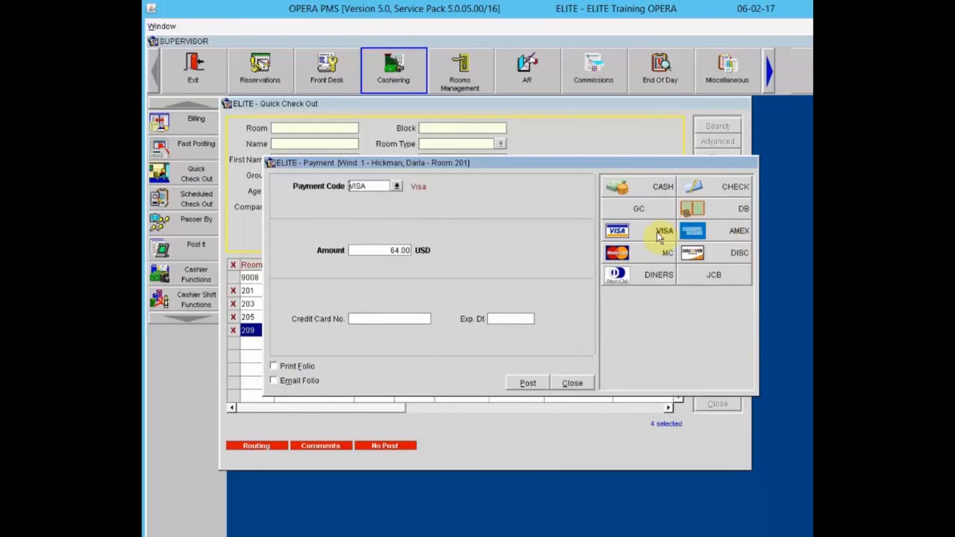
left_click(403, 318)
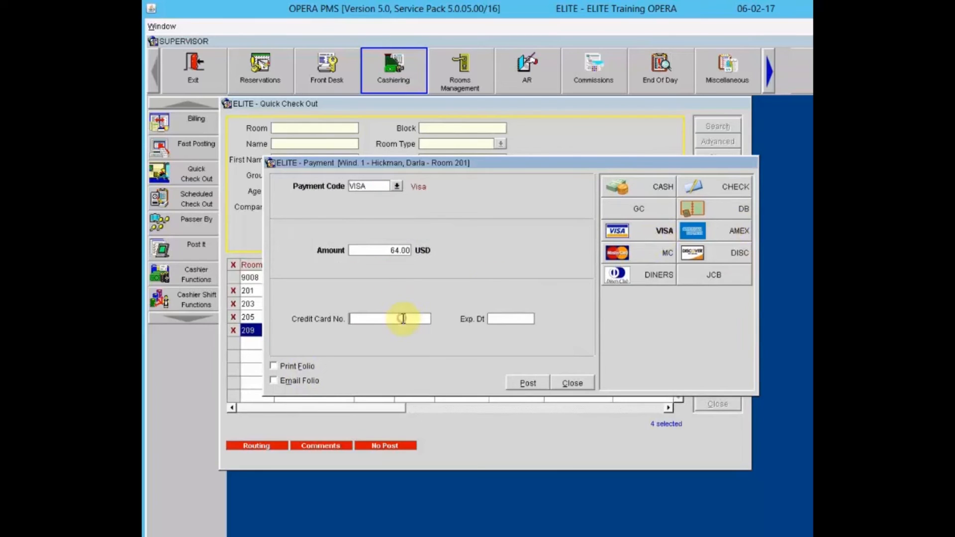
type("4444433")
key("BackSpace")
key("BackSpace")
key("BackSpace")
key("BackSpace")
type("4333322221111")
key("Tab")
type("12/20")
key("Tab")
left_click(525, 384)
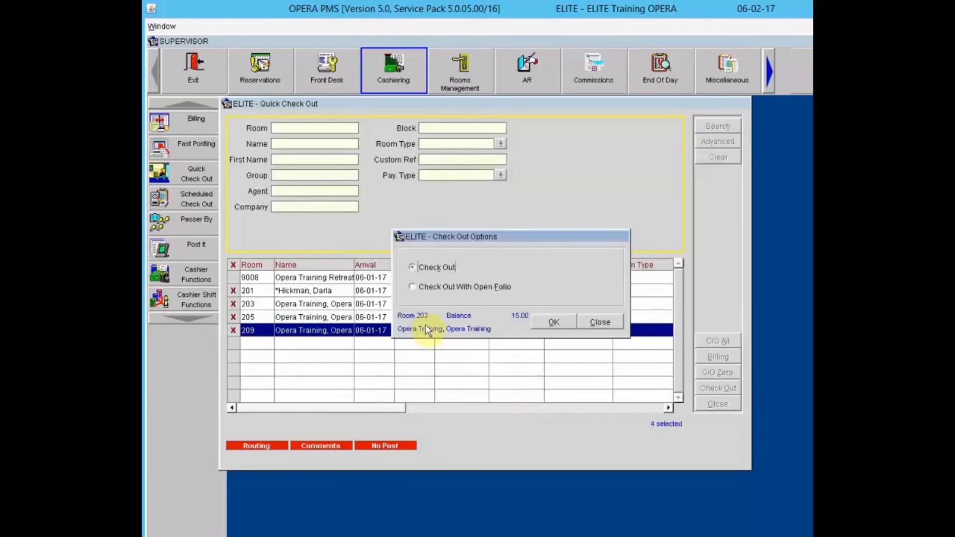
- Check out room 203, paying its 15.00 in cash with 20.00 received and 5.00 change
left_click(549, 322)
key("Tab")
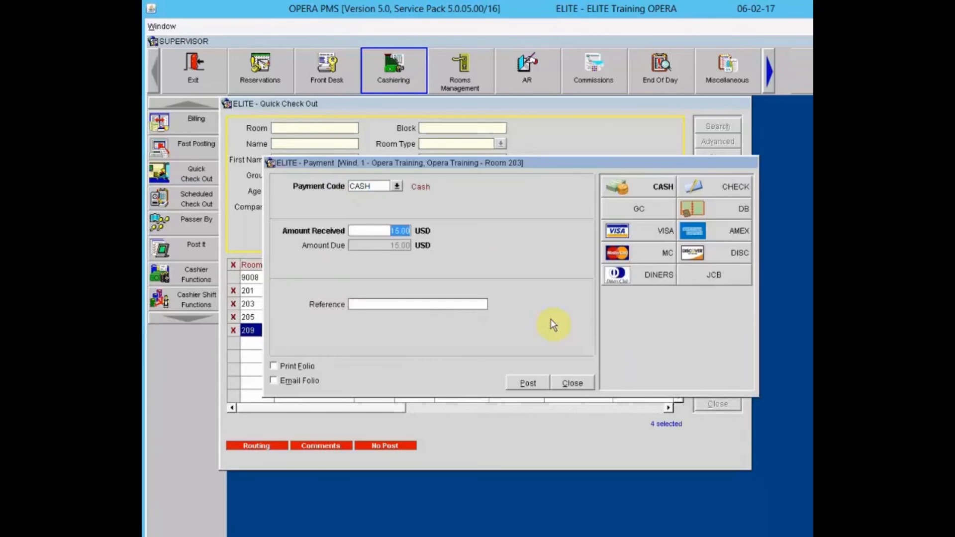
type("20")
key("Tab")
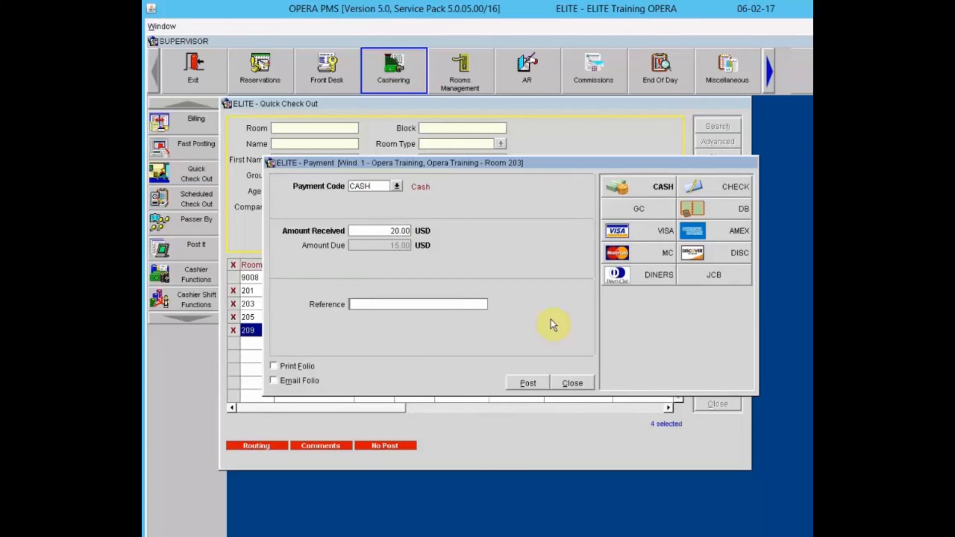
left_click(536, 383)
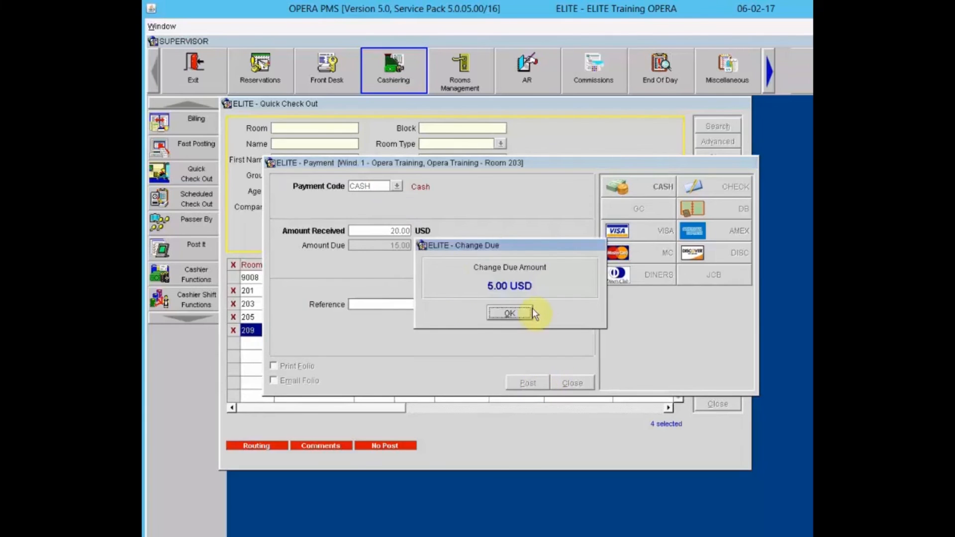
left_click(517, 314)
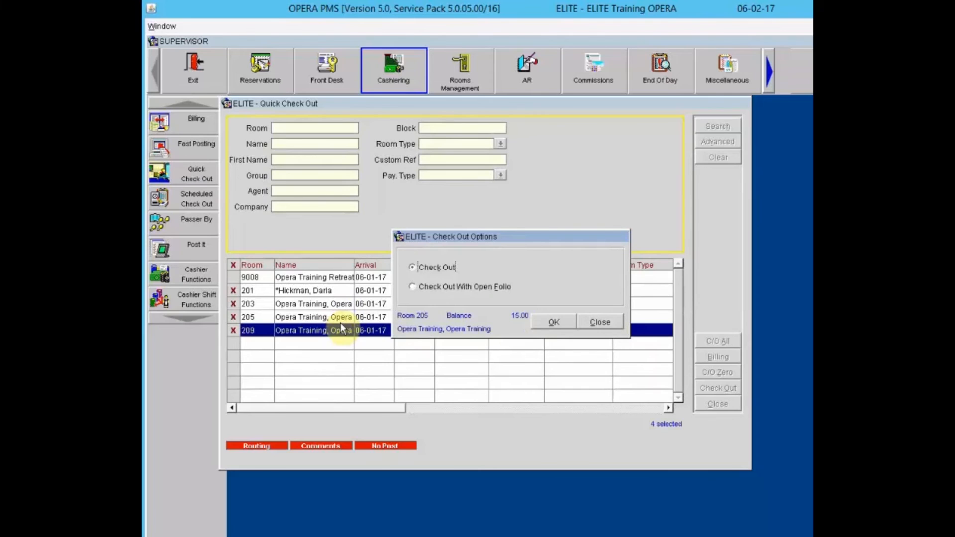
- Check out room 205, paying its 15.00 balance by Visa card with the card number and expiry
left_click(557, 322)
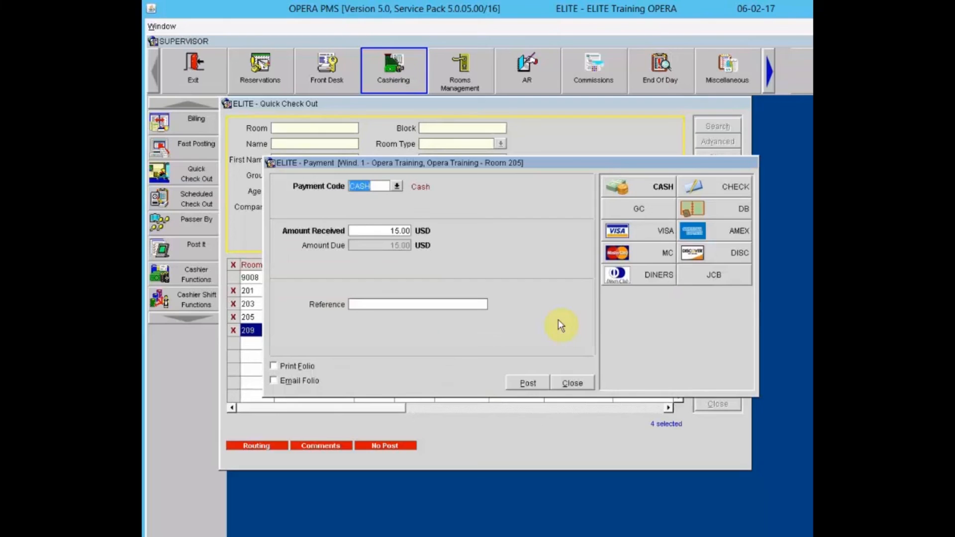
left_click(660, 237)
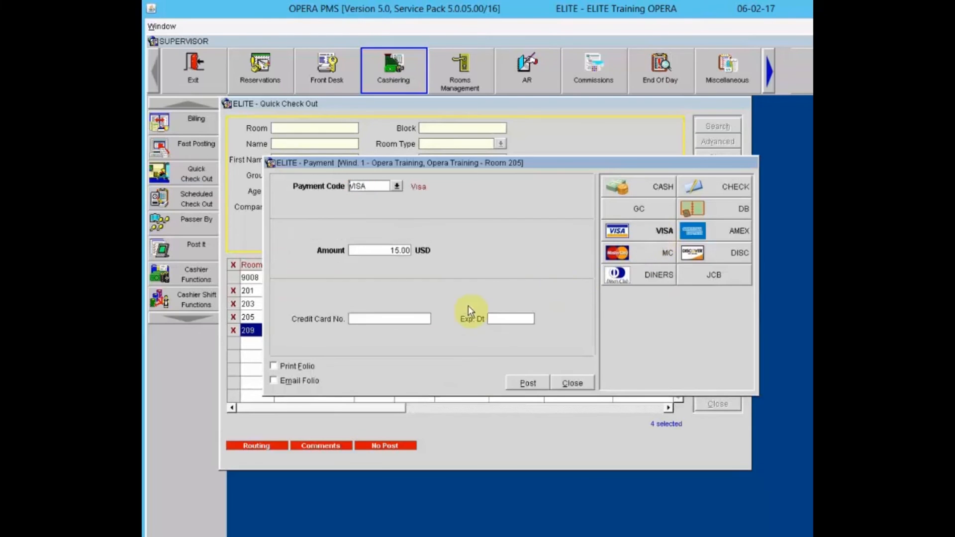
left_click(401, 321)
type("444433332")
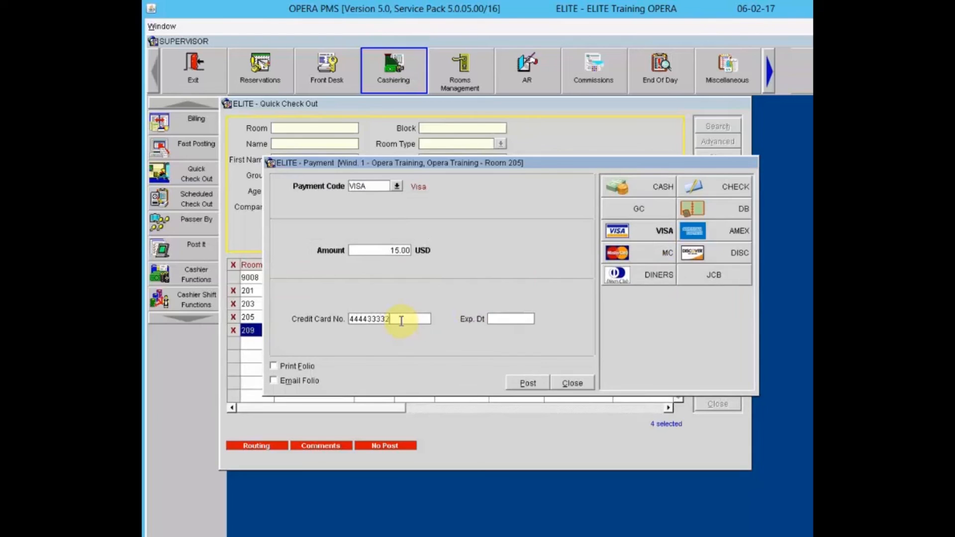
type("2221111")
key("Tab")
type("12/20")
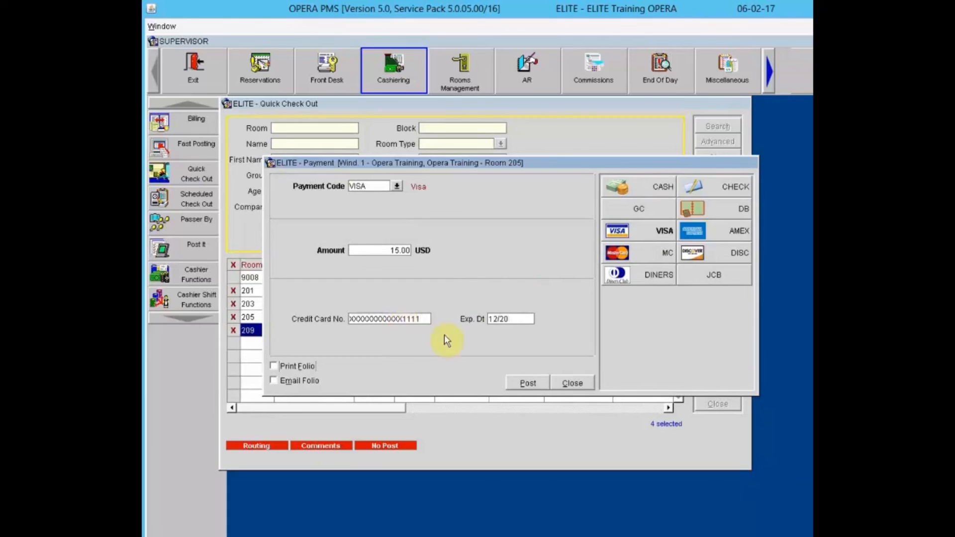
left_click(521, 383)
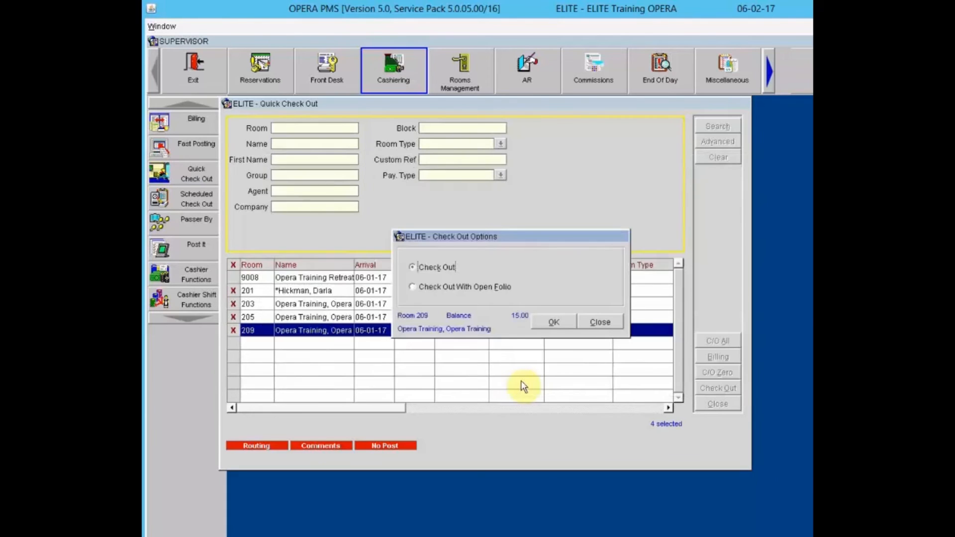
- Check out room 209, posting its 15.00 balance as a cash payment
left_click(551, 322)
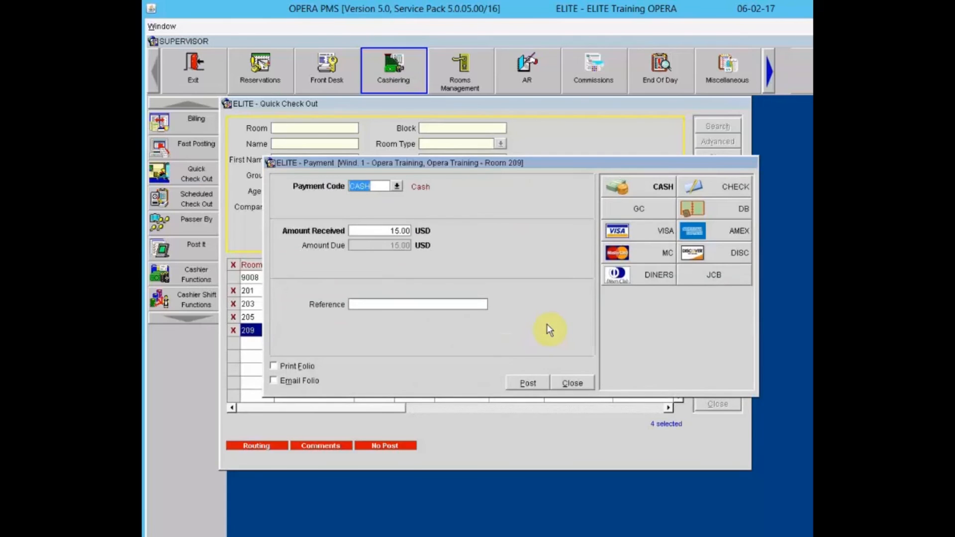
key("Tab")
key("Tab")
left_click(525, 386)
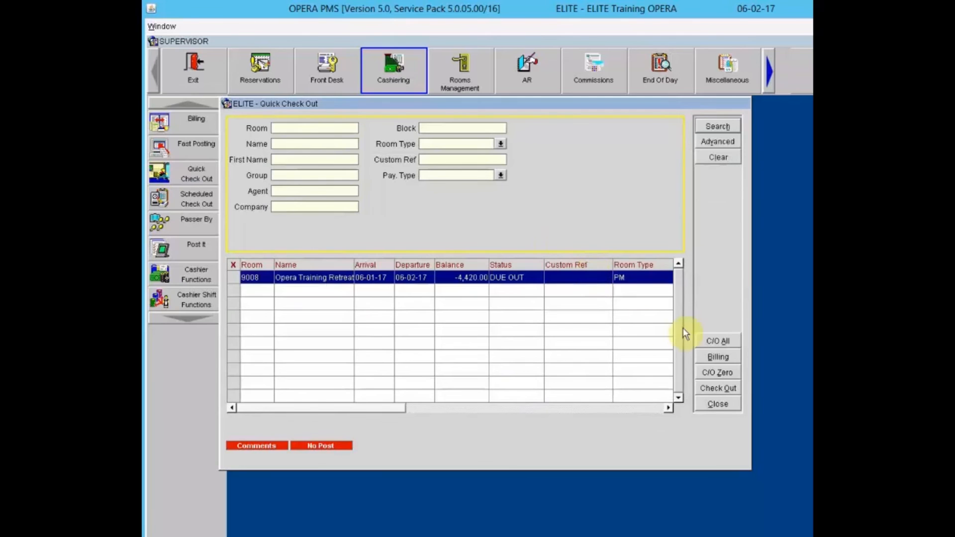
- Review all charges on master 9008's billing folio, then return to Quick Check Out
left_click(724, 356)
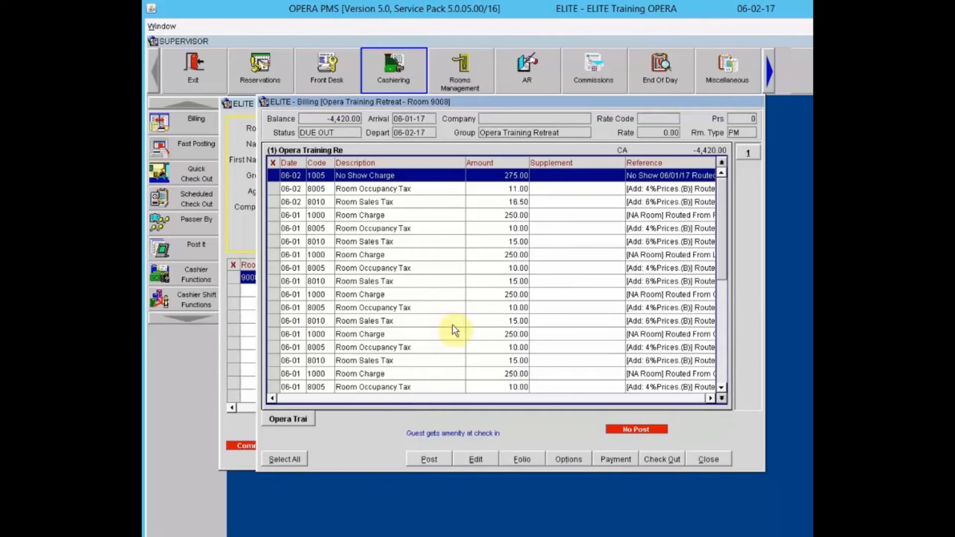
left_click(726, 372)
left_click(498, 277)
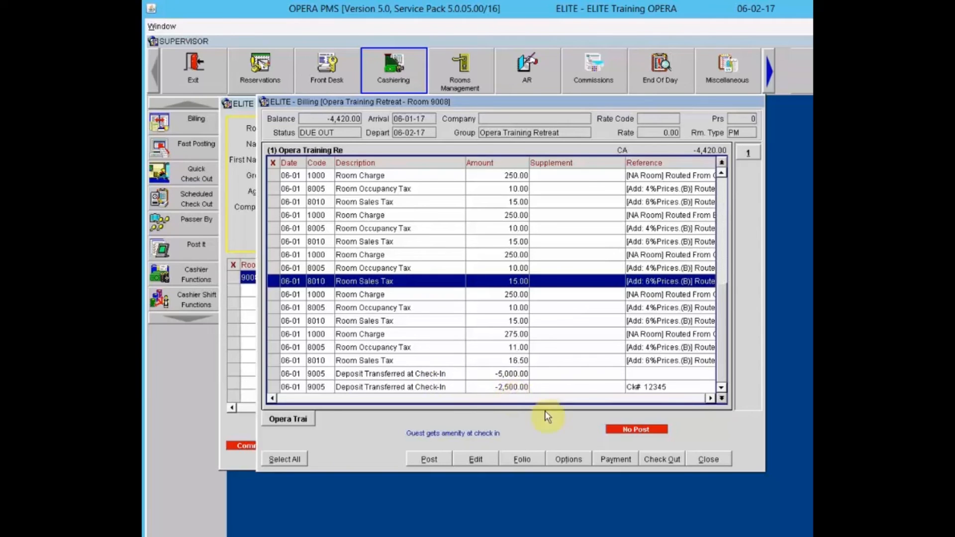
left_click(712, 464)
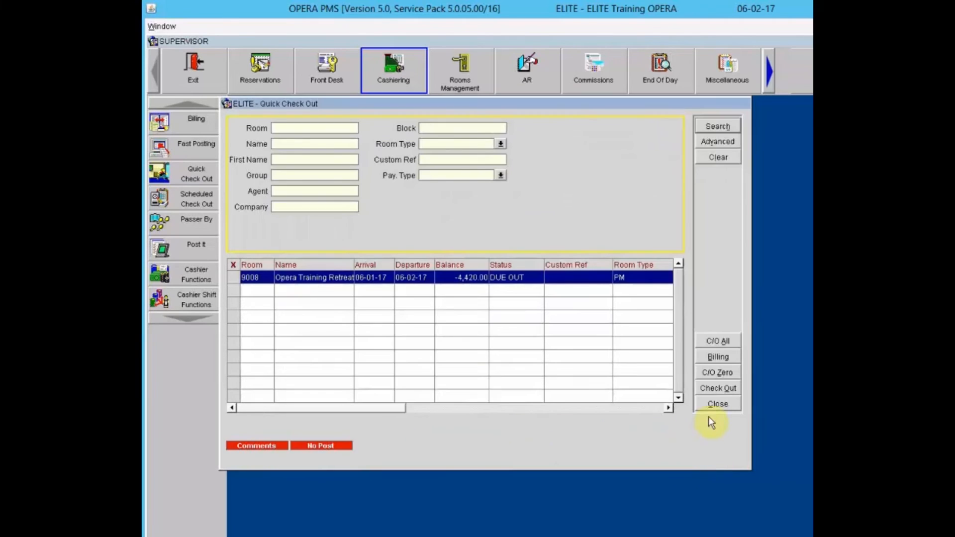
- Close Quick Check Out and glance at the Cashiering functions menu without choosing anything
left_click(714, 404)
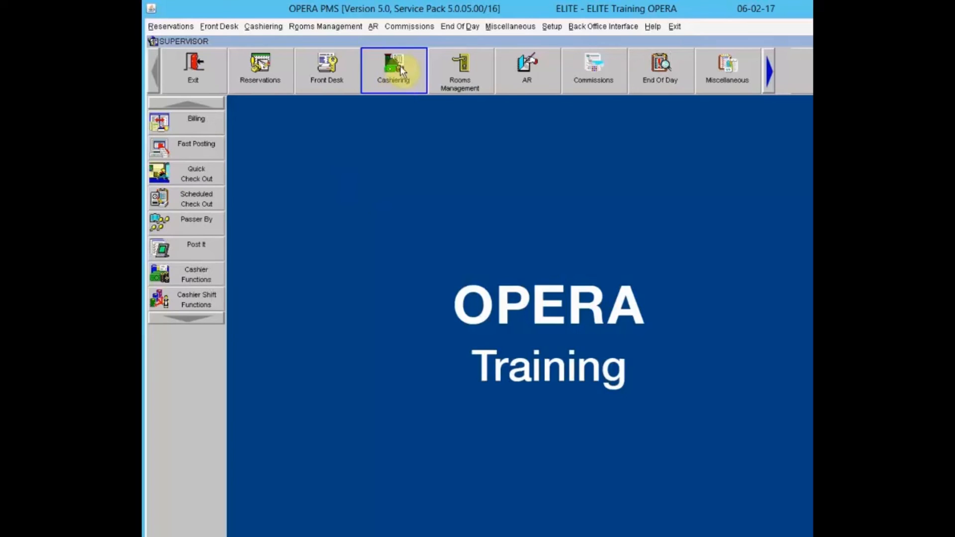
left_click(262, 27)
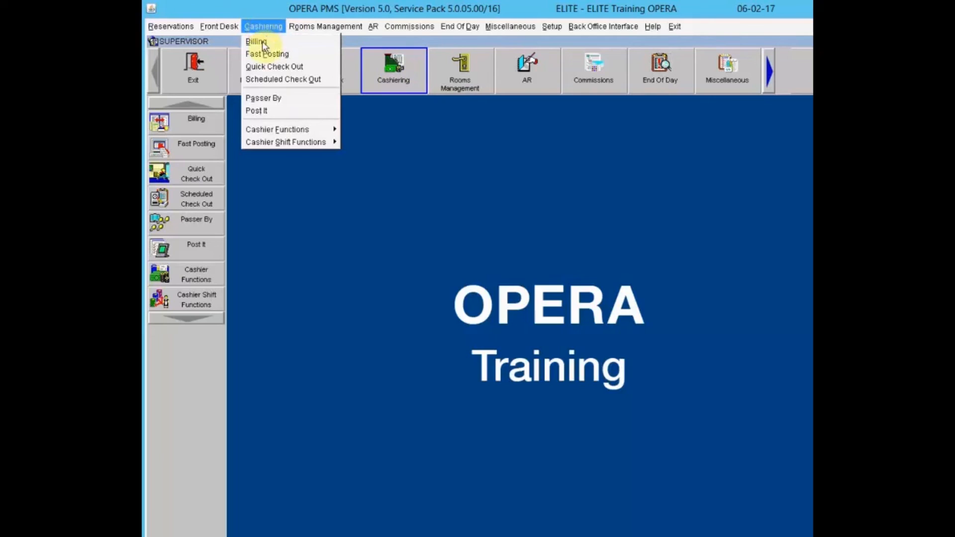
left_click(383, 176)
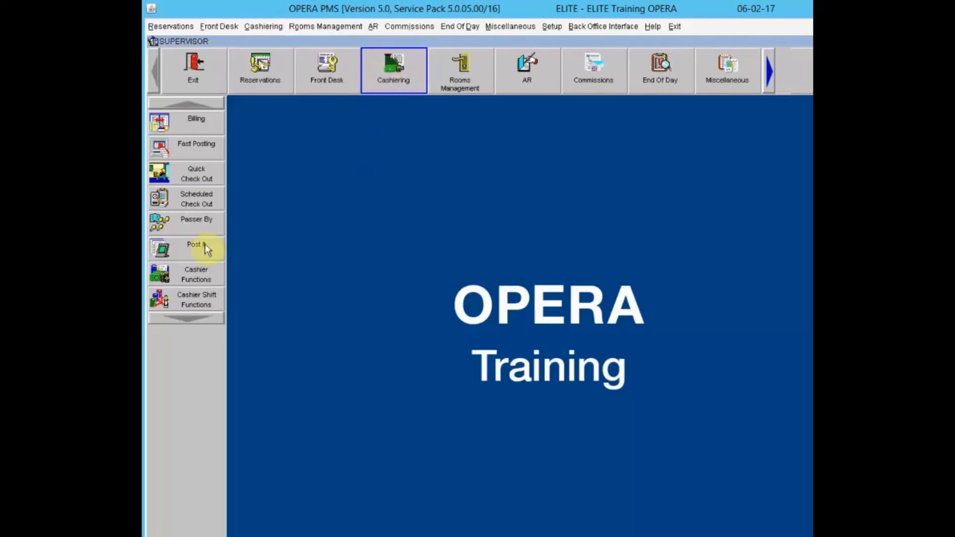
- Start a Post It sale and log in with the cashier password
left_click(191, 249)
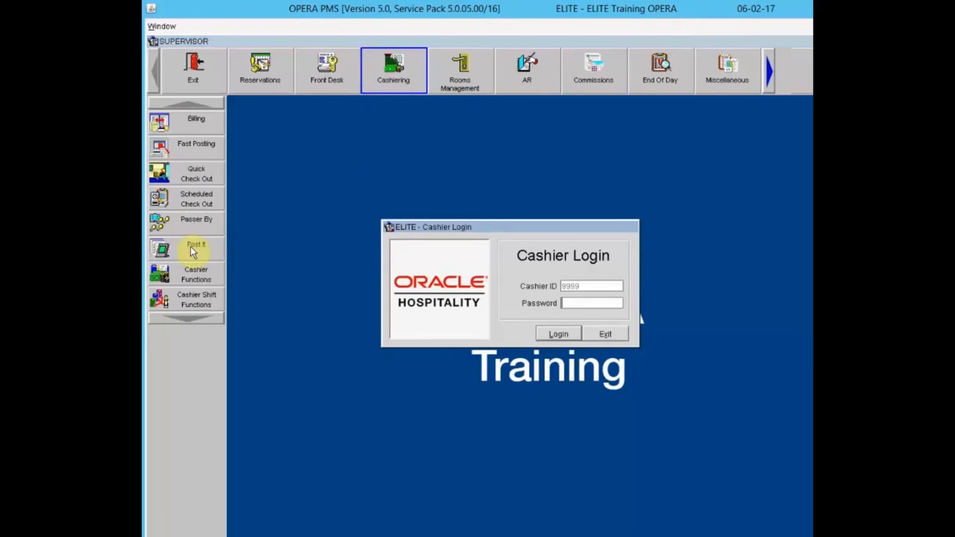
type("***********")
key("Return")
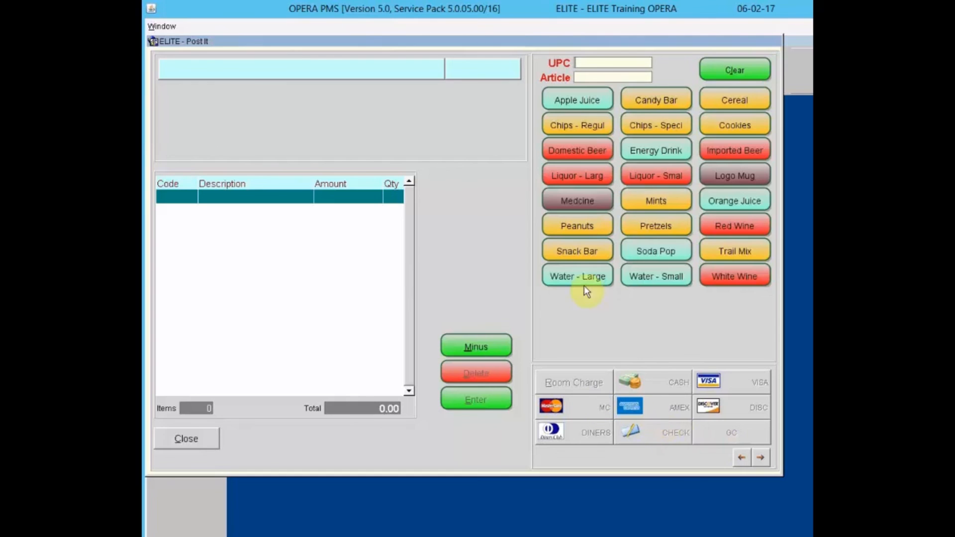
- Add Apple Juice, Chips - Specialty Brand and White Wine; the attempt to delete the wine line is refused
left_click(581, 100)
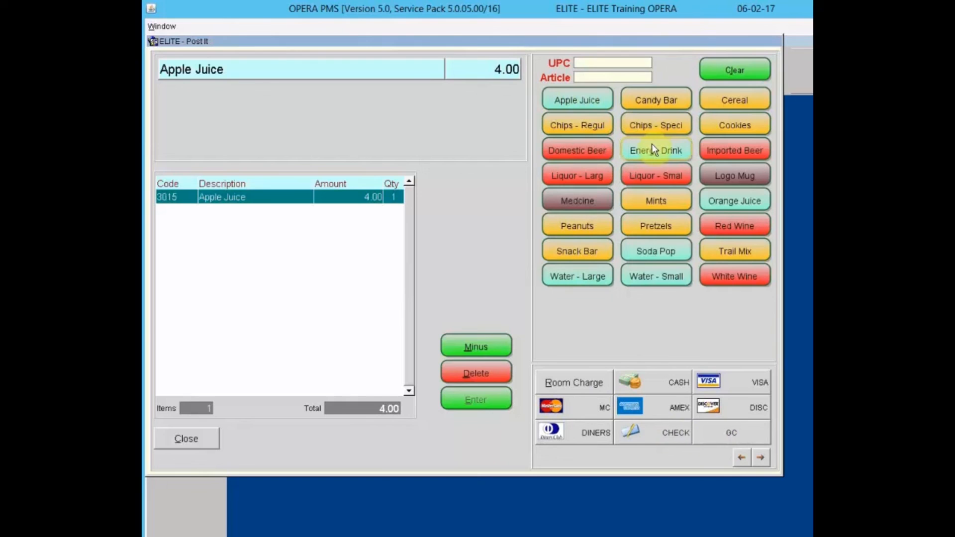
left_click(655, 127)
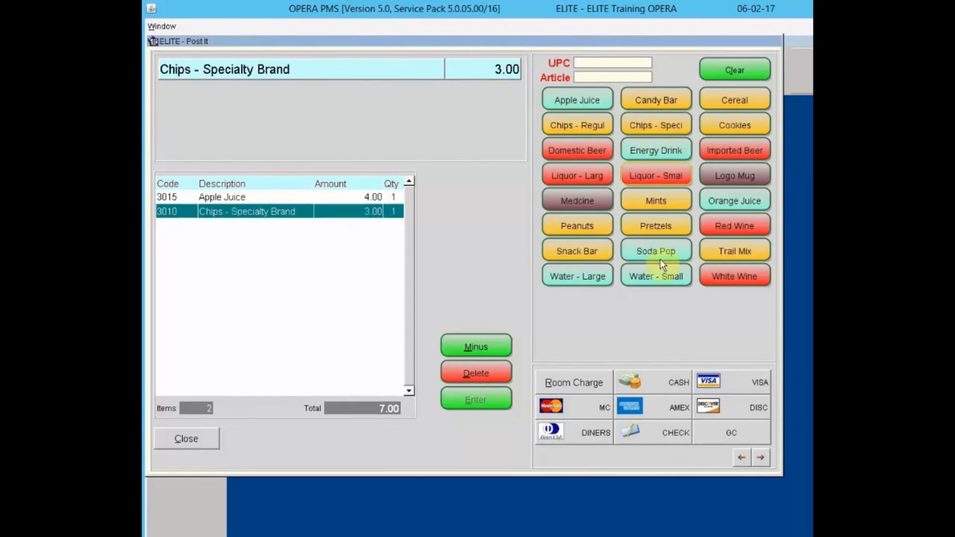
left_click(736, 277)
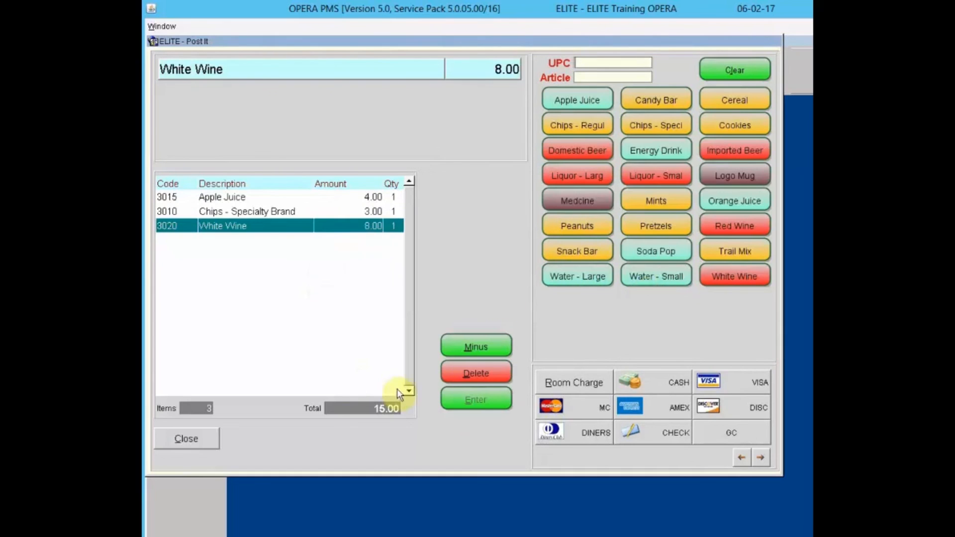
left_click(480, 348)
left_click(316, 225)
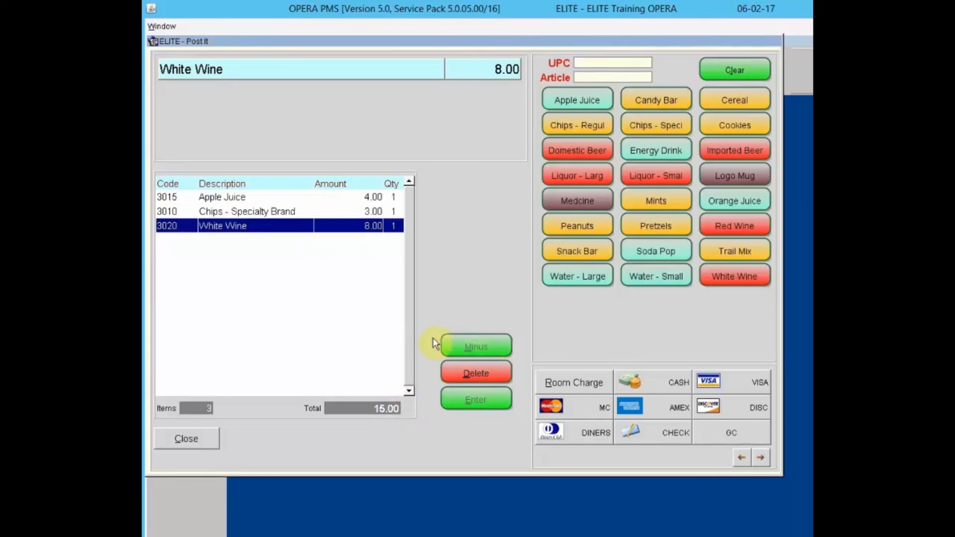
left_click(471, 374)
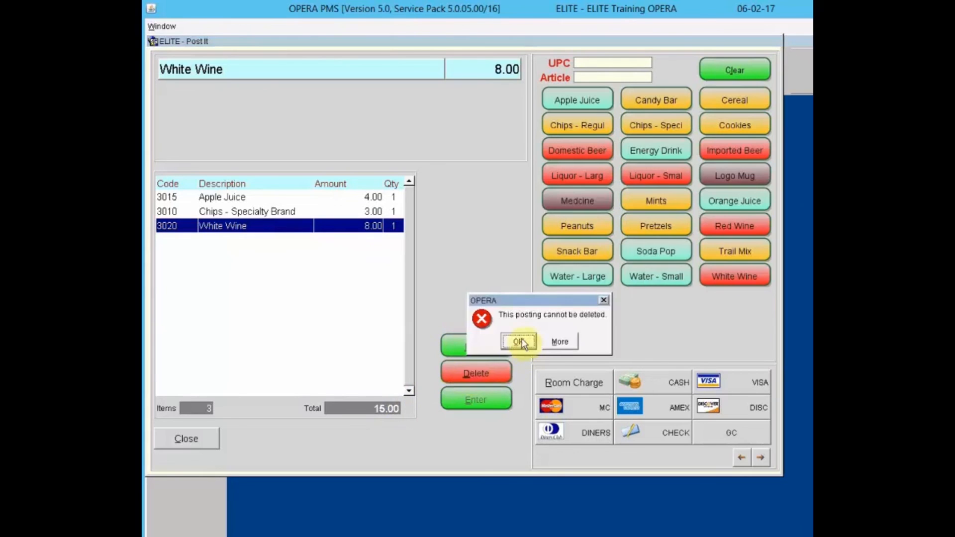
left_click(519, 342)
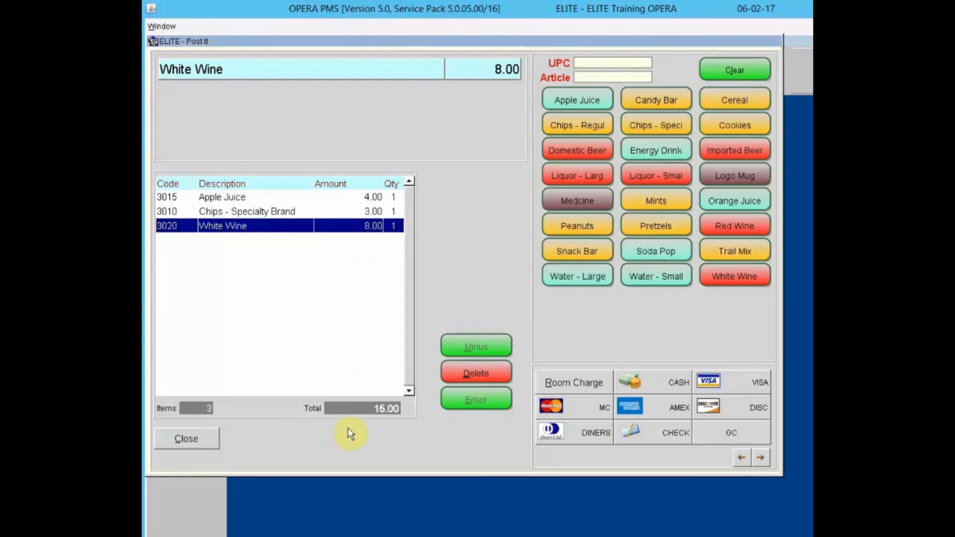
- Try charging the sale to an in-house guest found by last name E, which fails with a database error
left_click(560, 384)
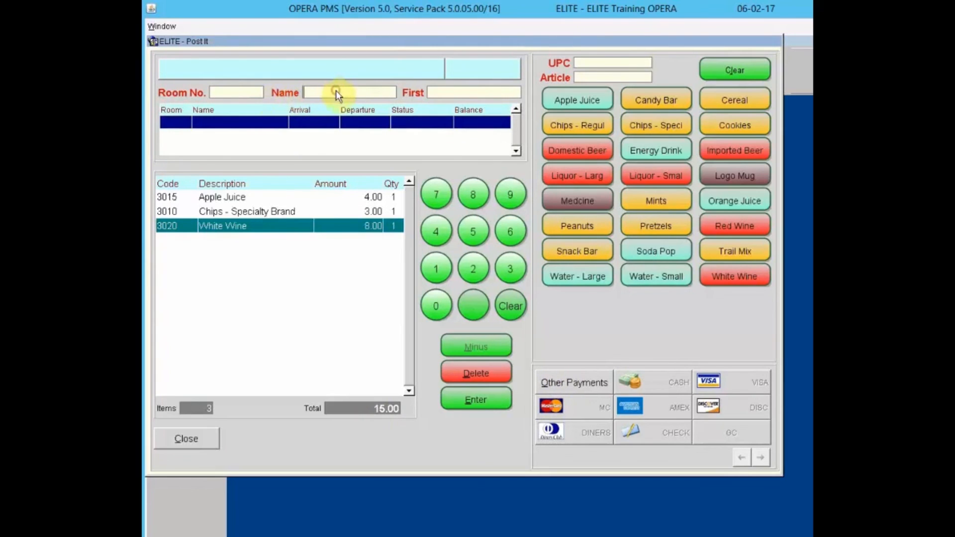
type("E")
key("Tab")
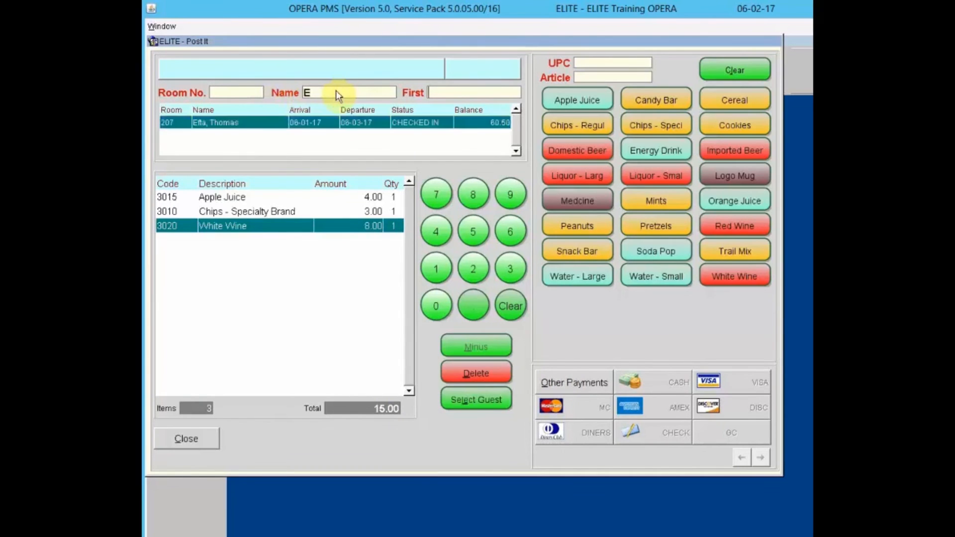
left_click(263, 126)
left_click(466, 400)
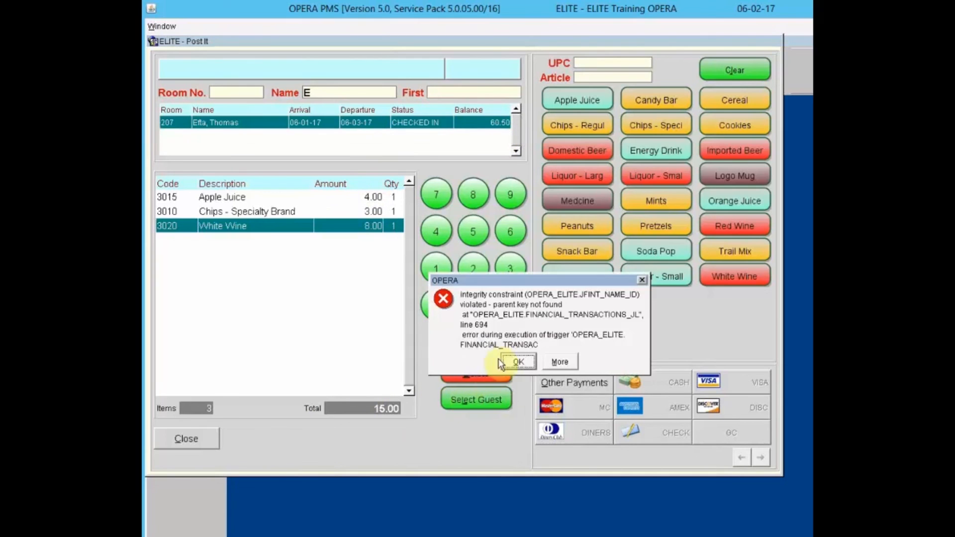
left_click(510, 362)
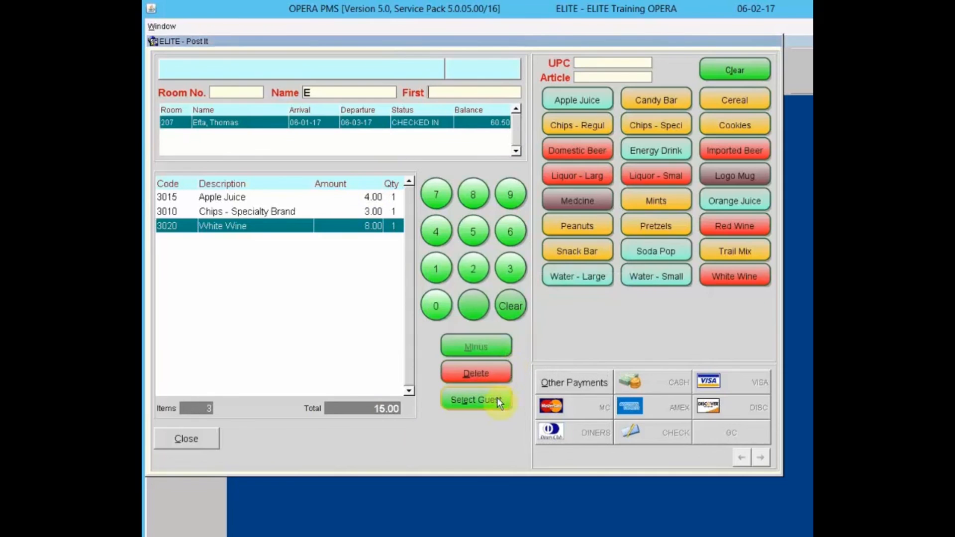
left_click(374, 131)
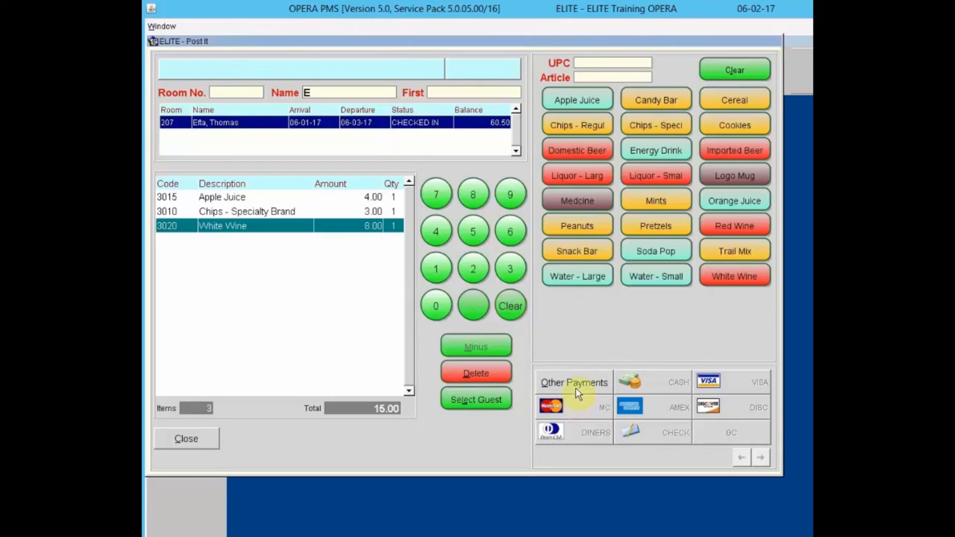
- Settle the 15.00 sale in cash instead and acknowledge the completed sale
left_click(545, 386)
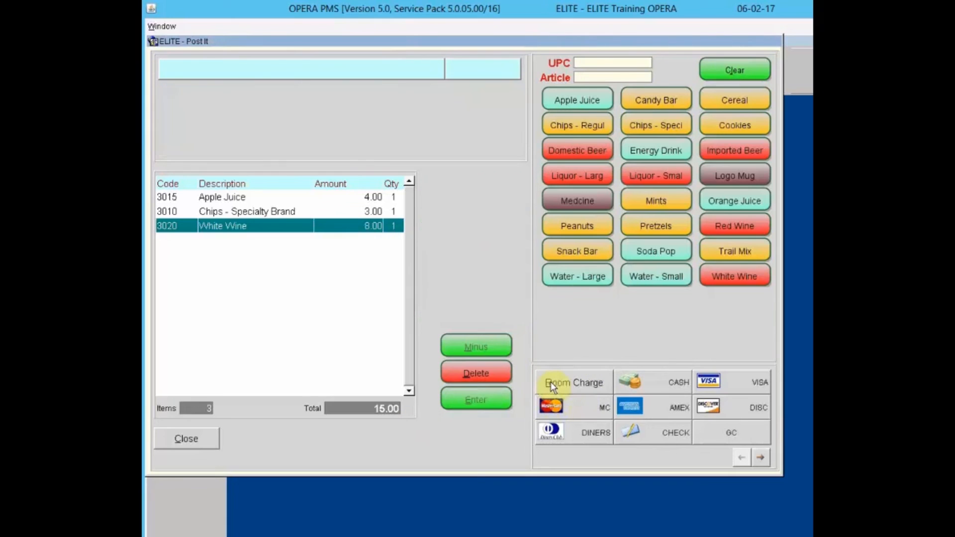
left_click(663, 379)
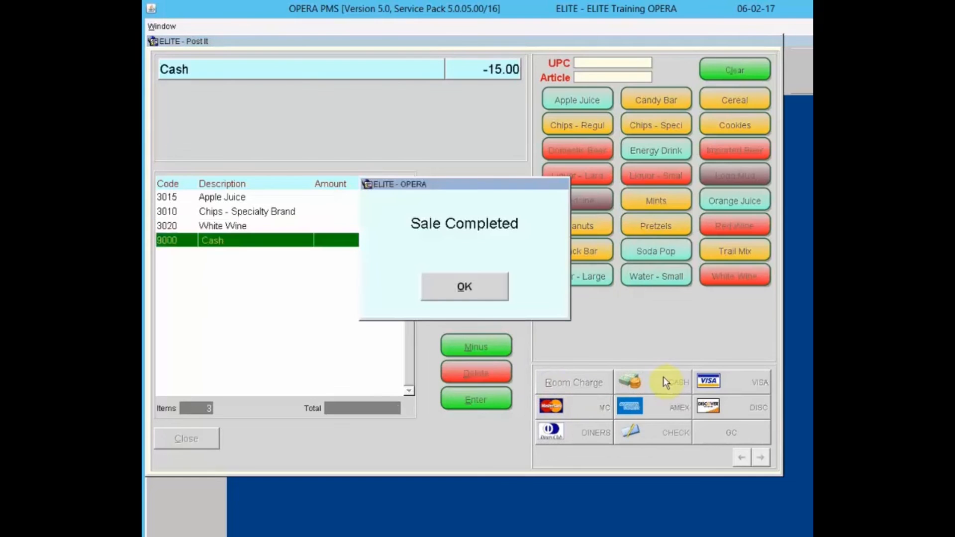
left_click(465, 285)
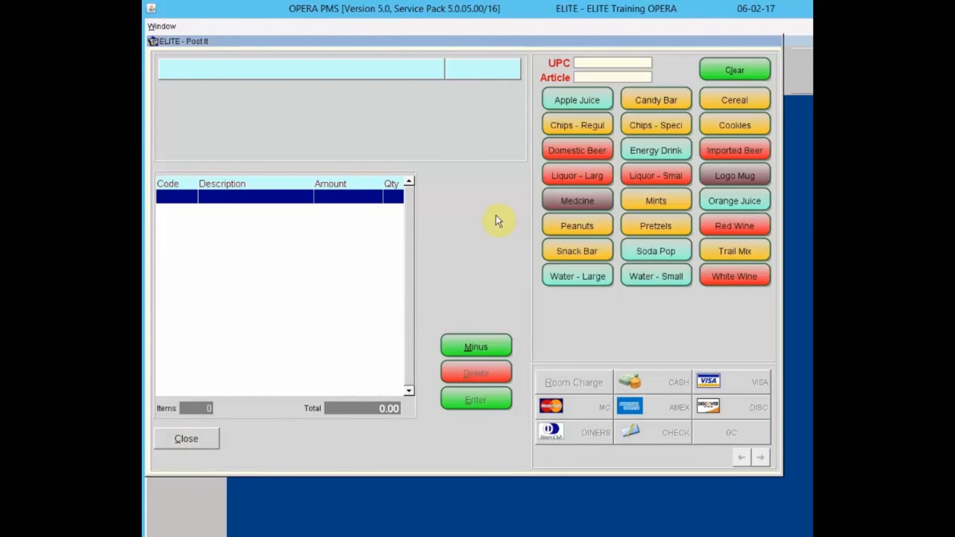
- Add Cookies, Red Wine and Orange Juice to the sale and pay by Visa
left_click(727, 126)
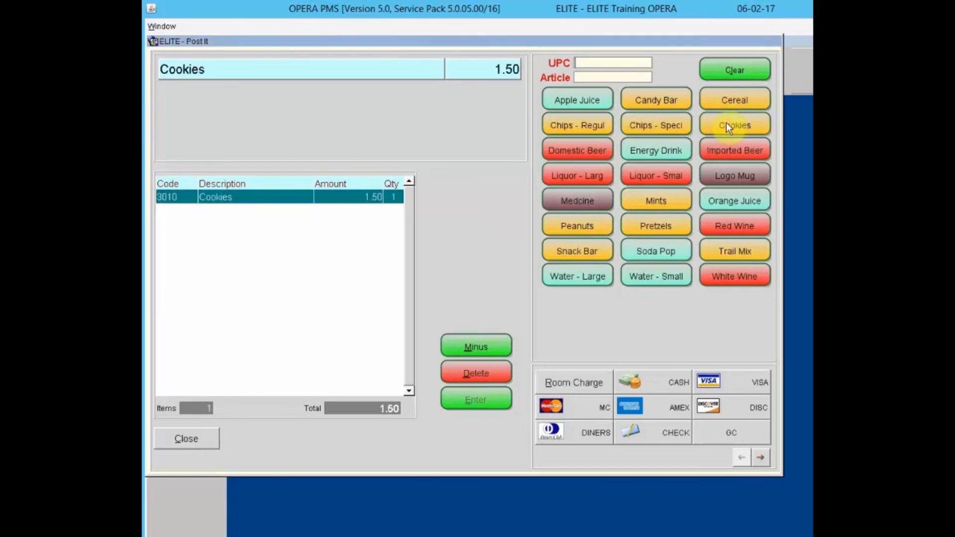
left_click(729, 222)
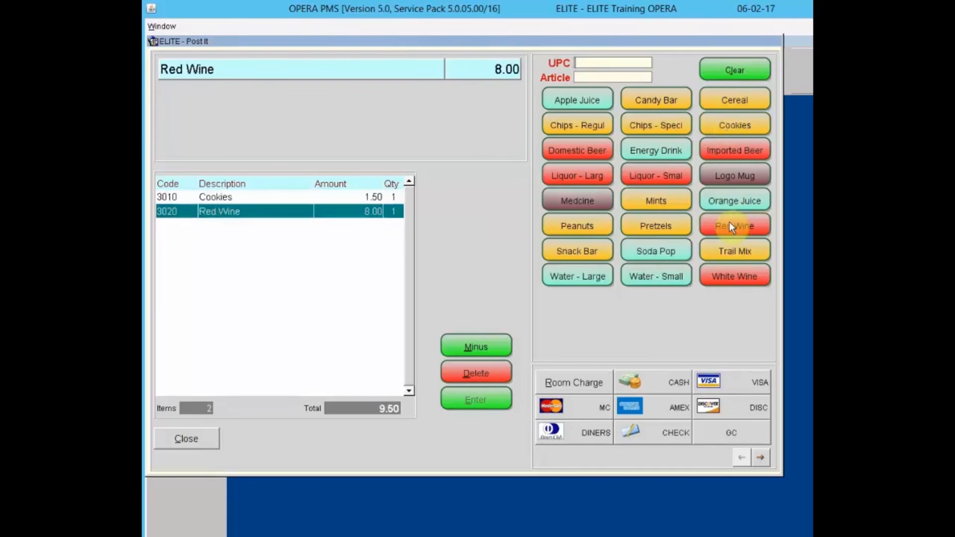
left_click(733, 197)
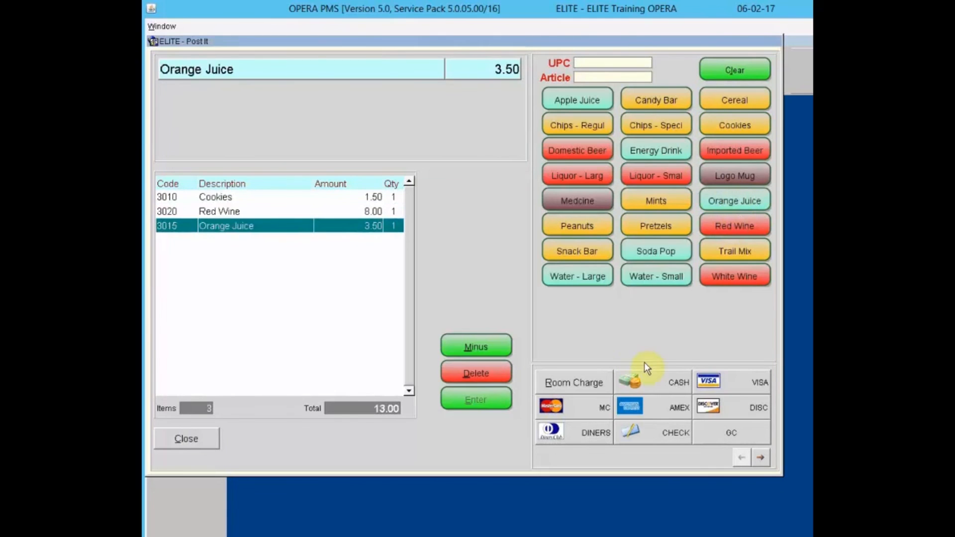
left_click(749, 387)
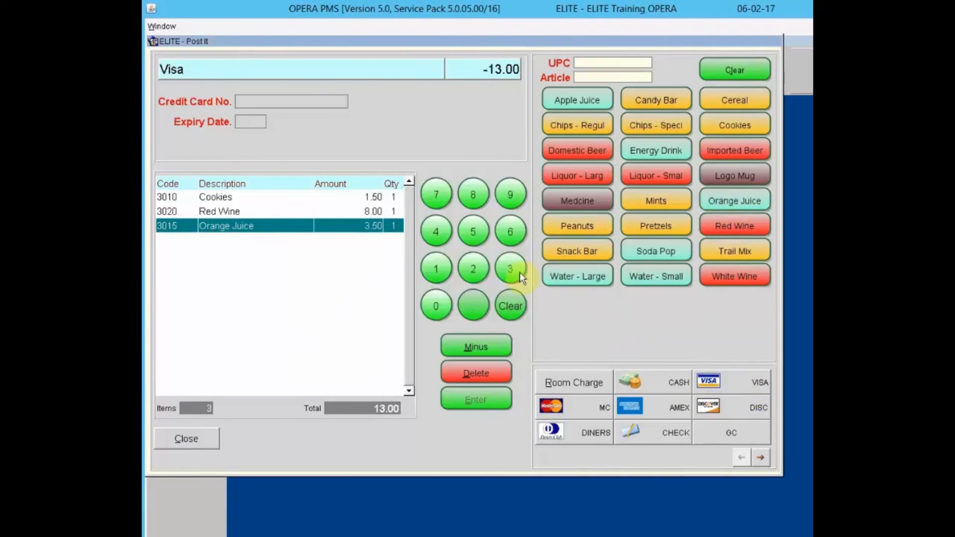
- Enter the Visa card number on the keypad
left_click(447, 232)
left_click(447, 232)
left_click(445, 233)
left_click(443, 234)
left_click(509, 267)
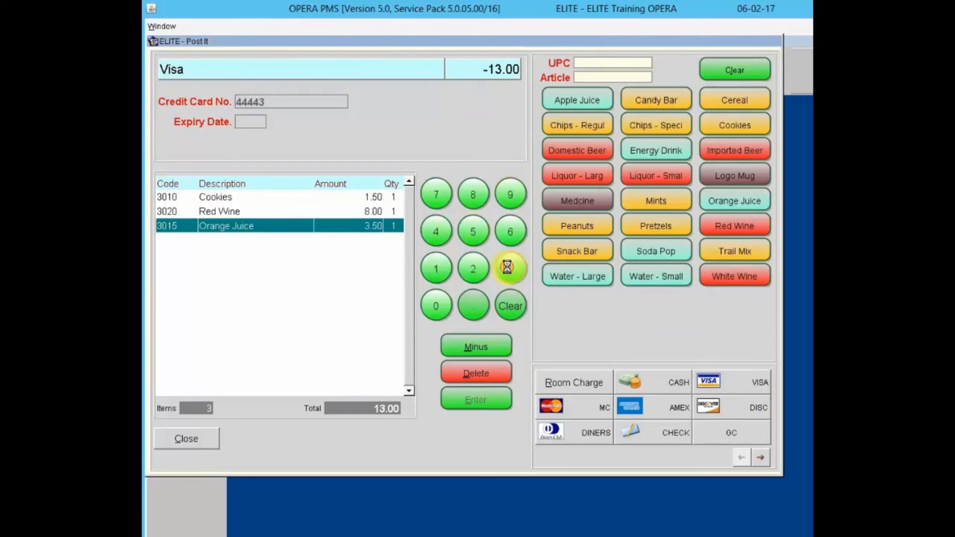
left_click(507, 268)
left_click(507, 267)
left_click(506, 267)
left_click(478, 267)
left_click(479, 267)
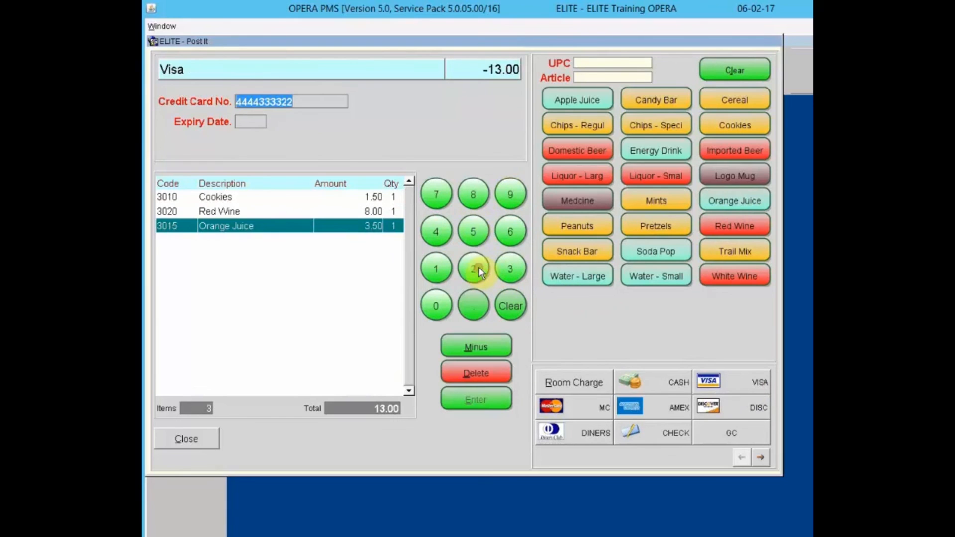
left_click(479, 267)
left_click(478, 267)
left_click(435, 270)
left_click(435, 270)
left_click(435, 270)
left_click(436, 271)
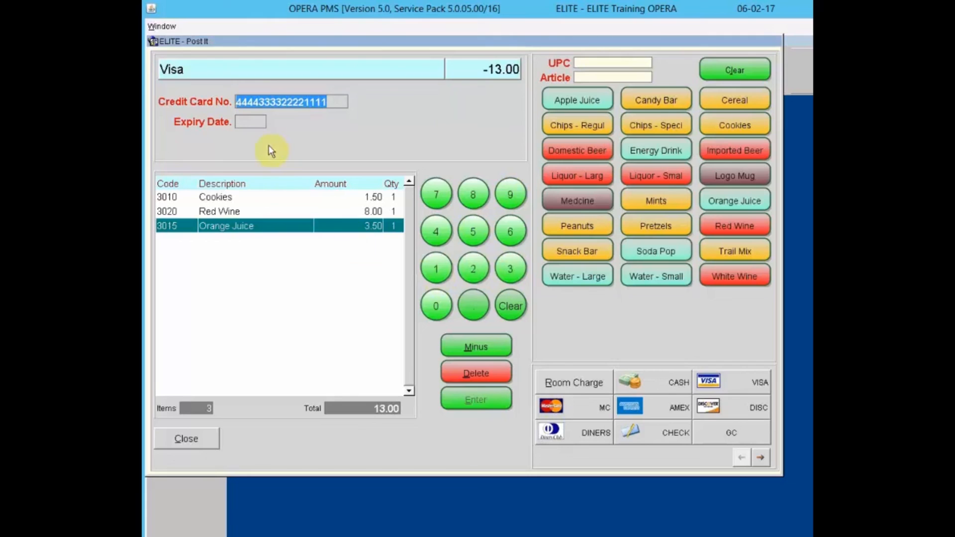
- Set card expiry 10/21, complete the 13.00 Visa payment and acknowledge Sale Completed
left_click(255, 124)
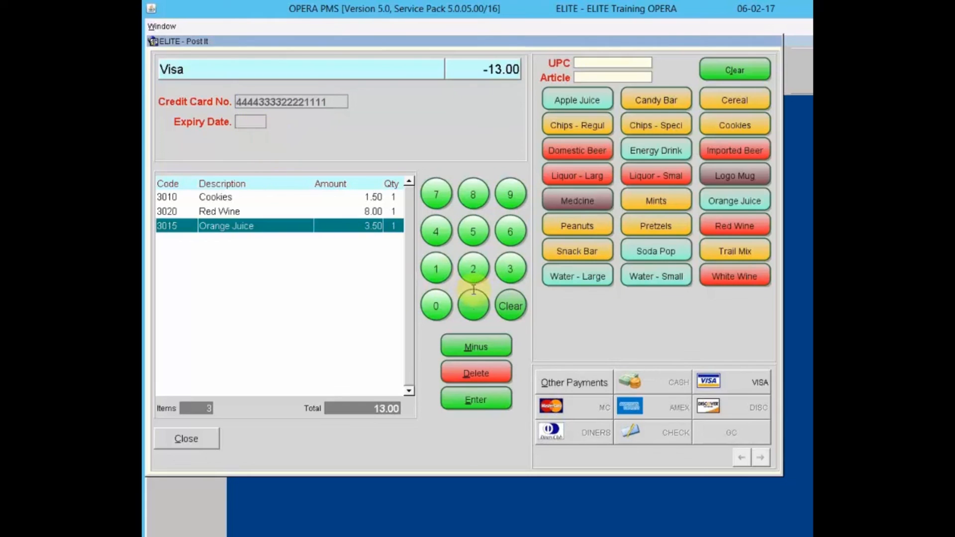
left_click(437, 278)
left_click(434, 299)
left_click(473, 263)
left_click(438, 270)
left_click(471, 398)
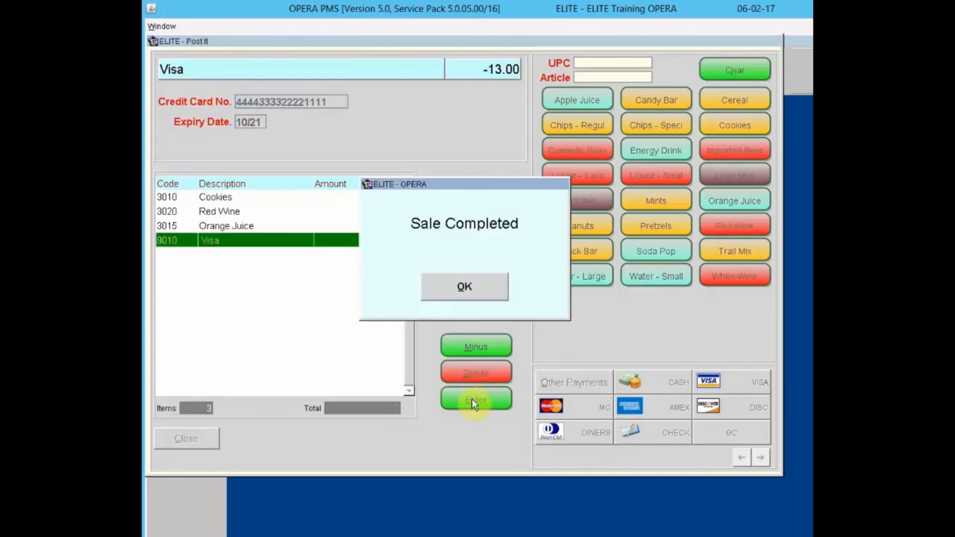
left_click(452, 287)
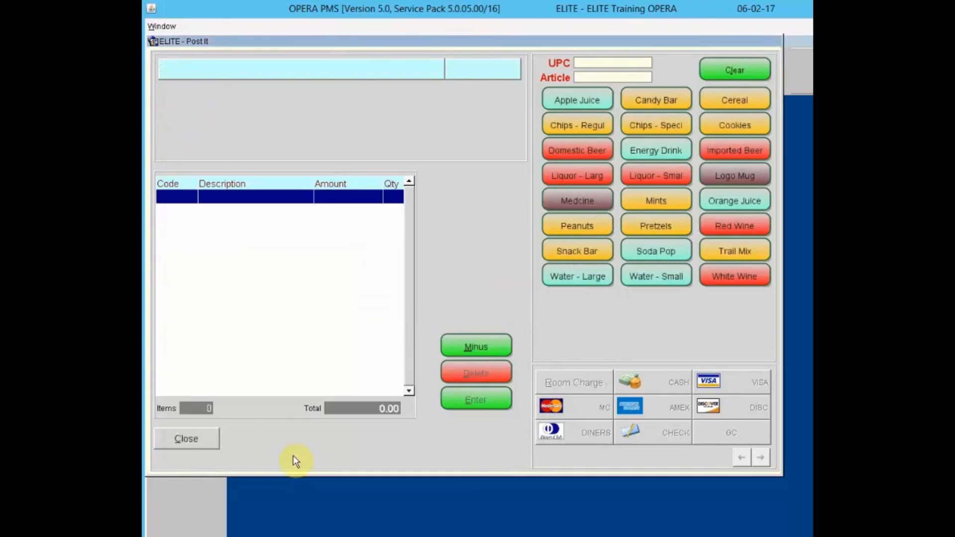
- Close the Post It window
left_click(180, 438)
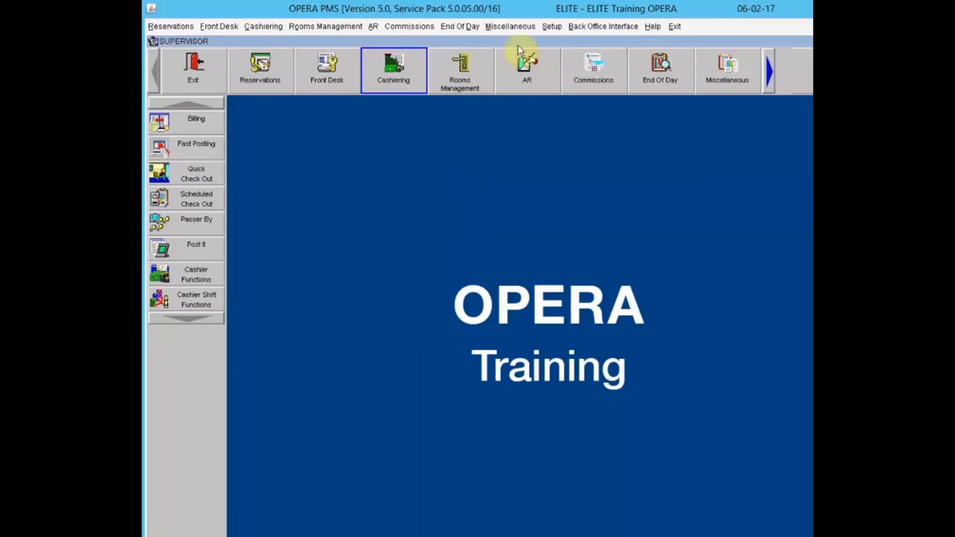
- Search reports for 'journal' and select Journal by Cashier and Transaction Code
left_click(511, 28)
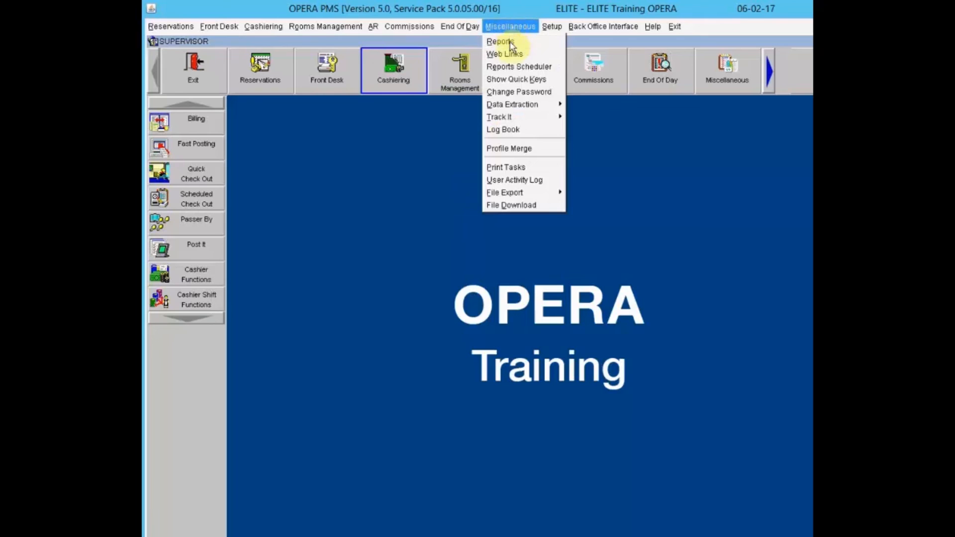
left_click(511, 43)
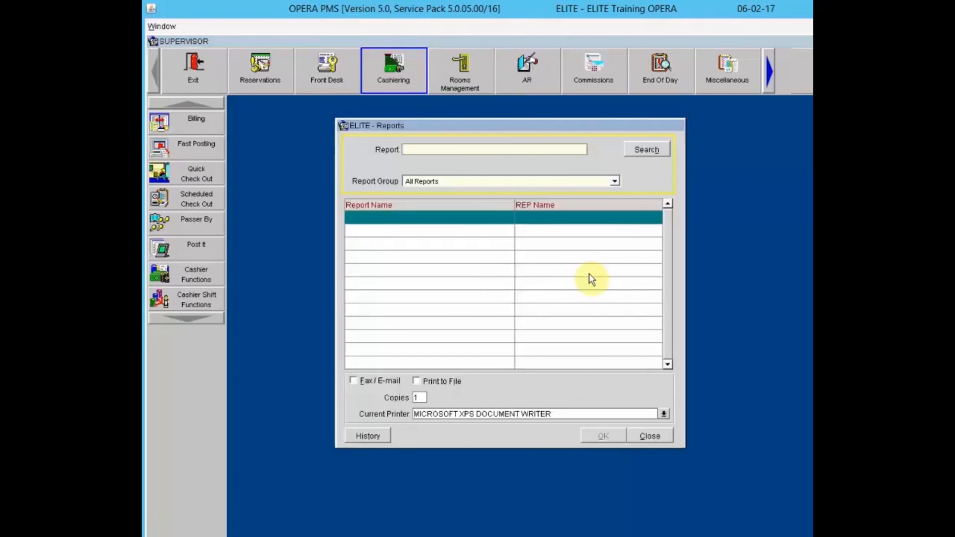
type("journal")
left_click(641, 153)
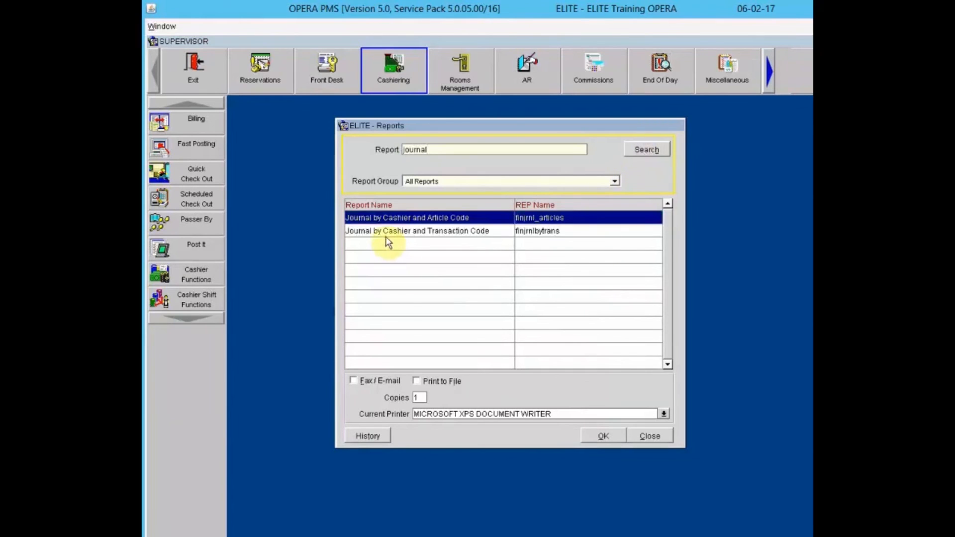
left_click(388, 232)
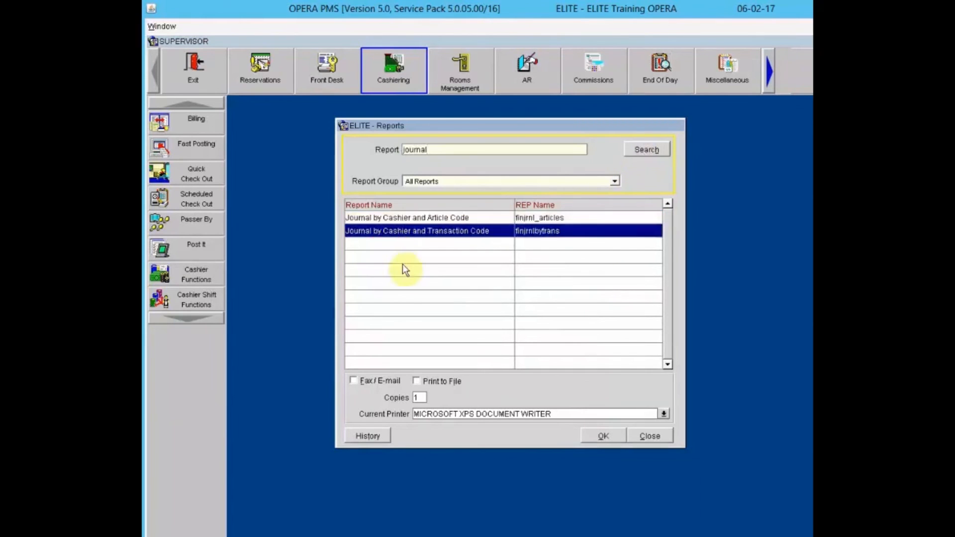
left_click(594, 438)
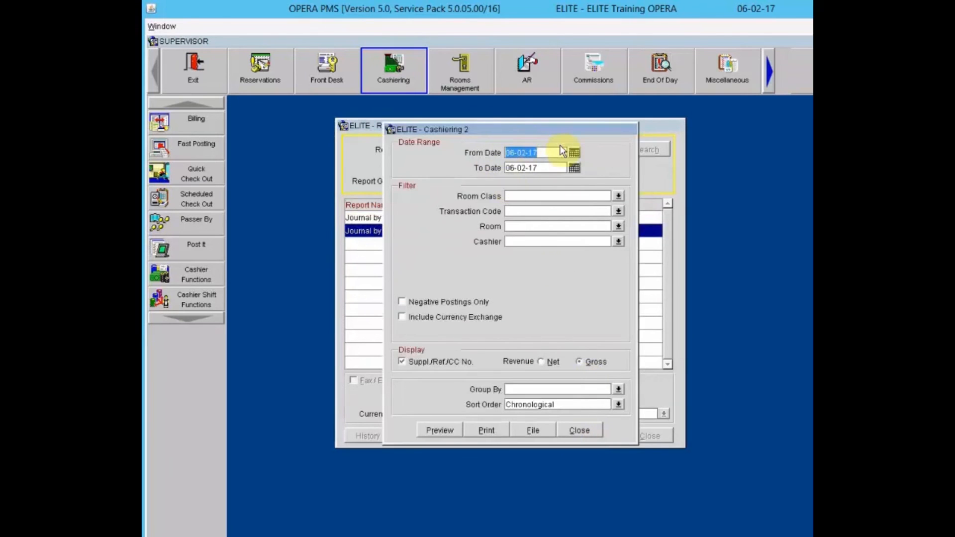
- Filter by cashier 9999, group by Transaction Code, and close the parameters unrun
left_click(617, 243)
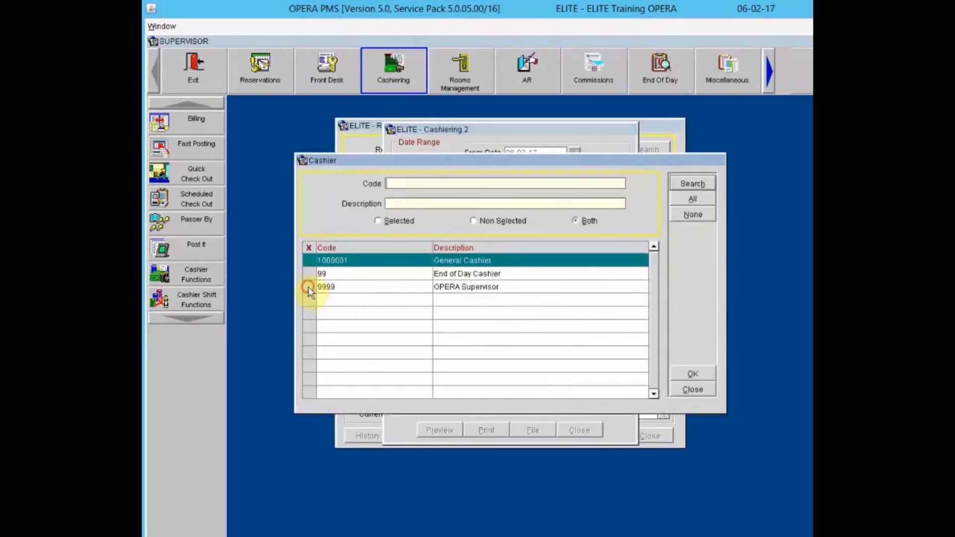
left_click(309, 287)
left_click(689, 374)
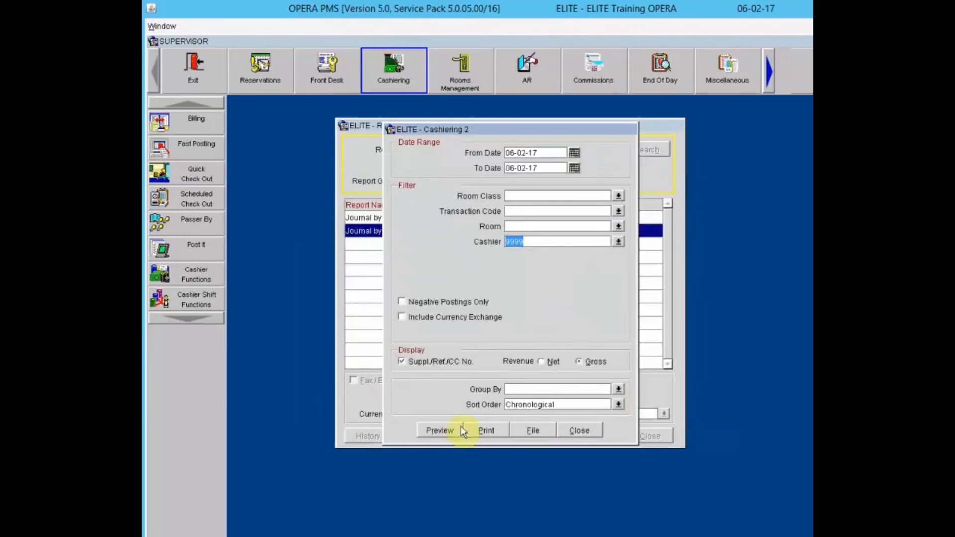
left_click(619, 390)
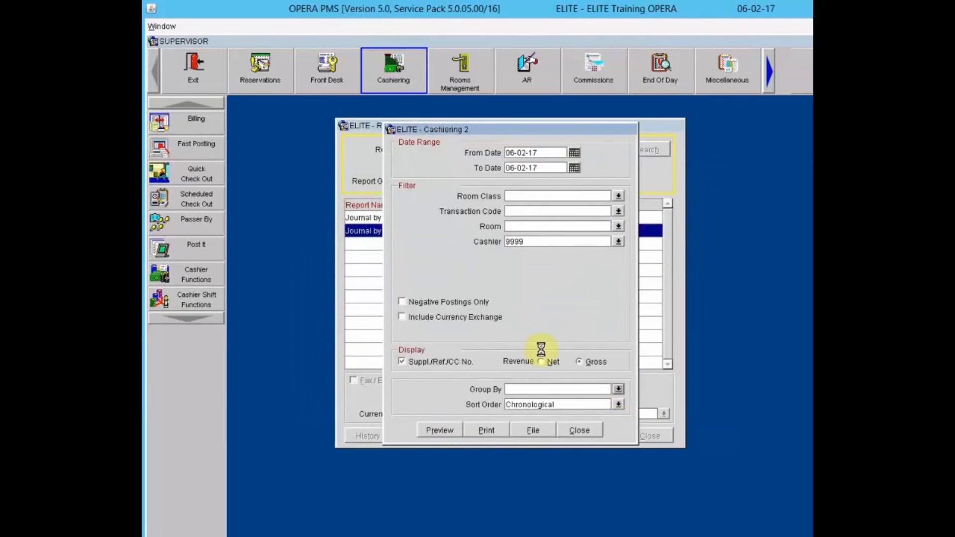
left_click(429, 241)
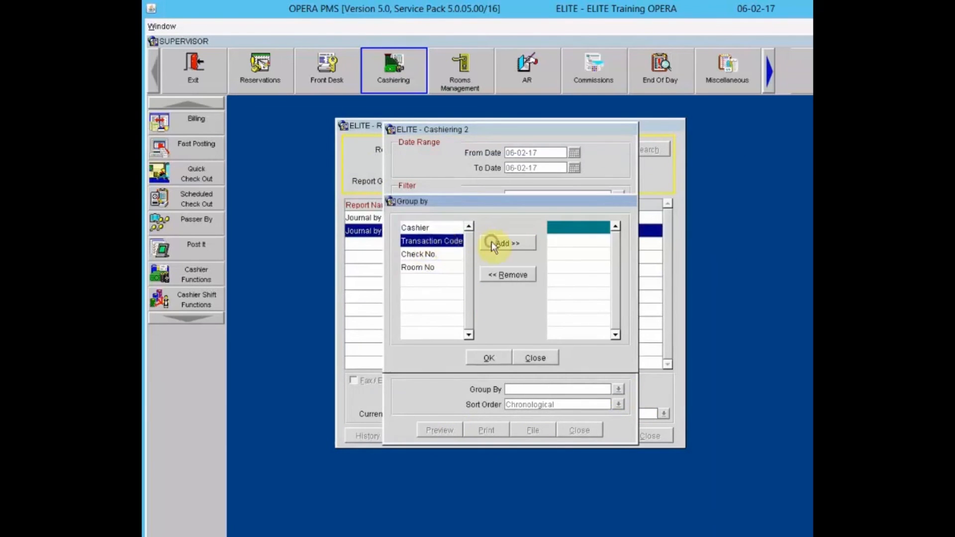
left_click(493, 244)
left_click(491, 358)
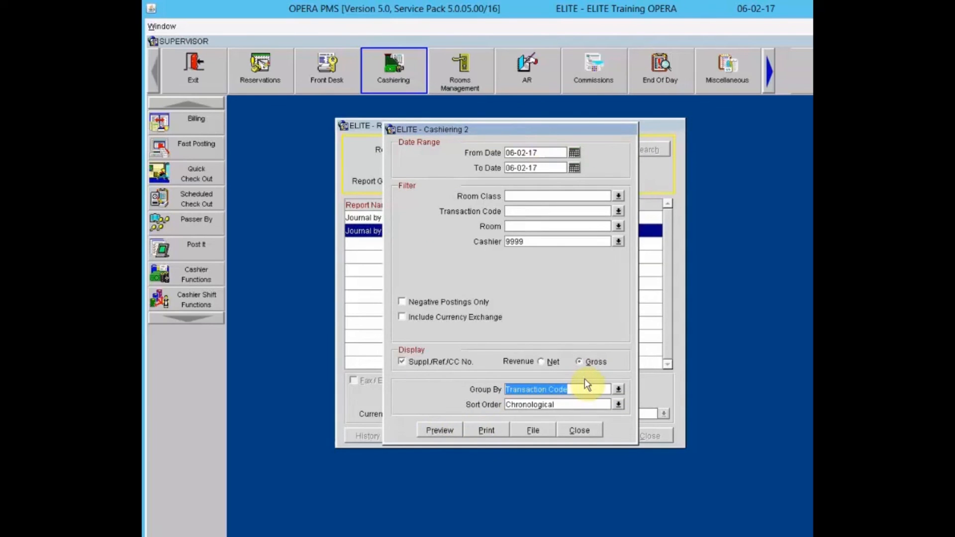
left_click(586, 431)
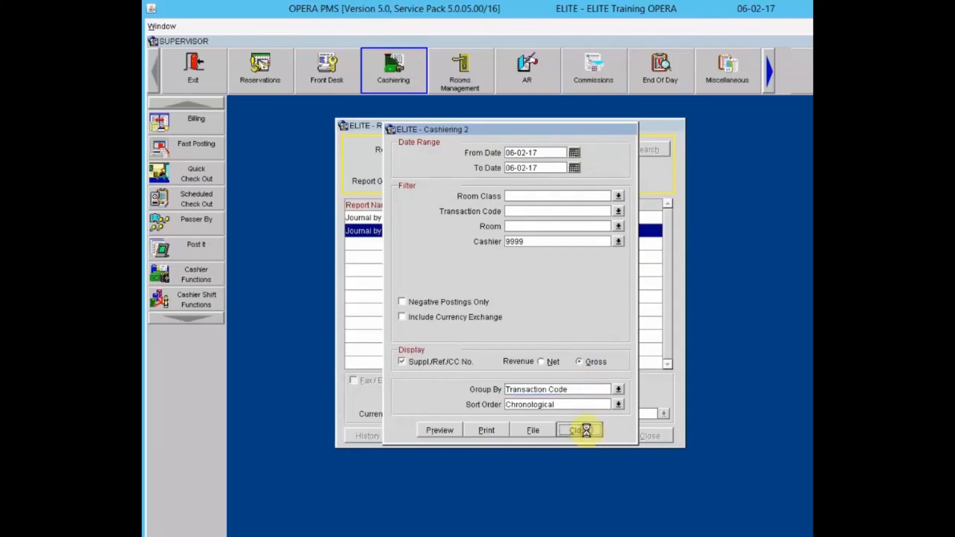
- Close the Reports finder and bring up Cashier Shift Functions
left_click(660, 437)
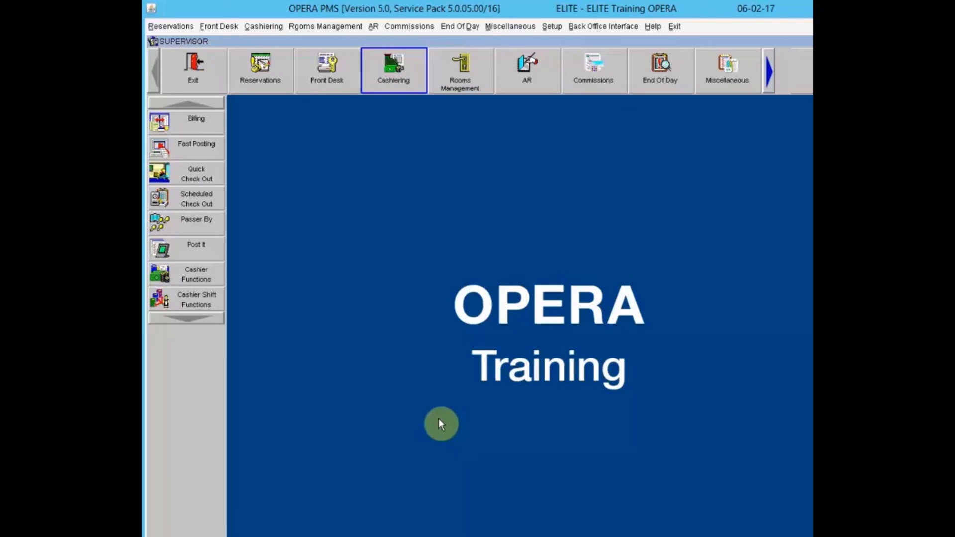
left_click(174, 299)
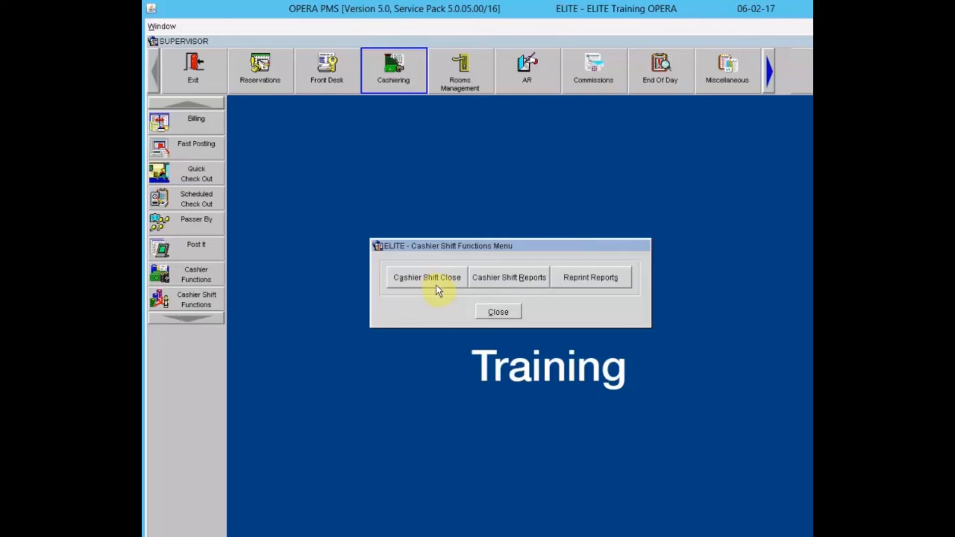
left_click(514, 283)
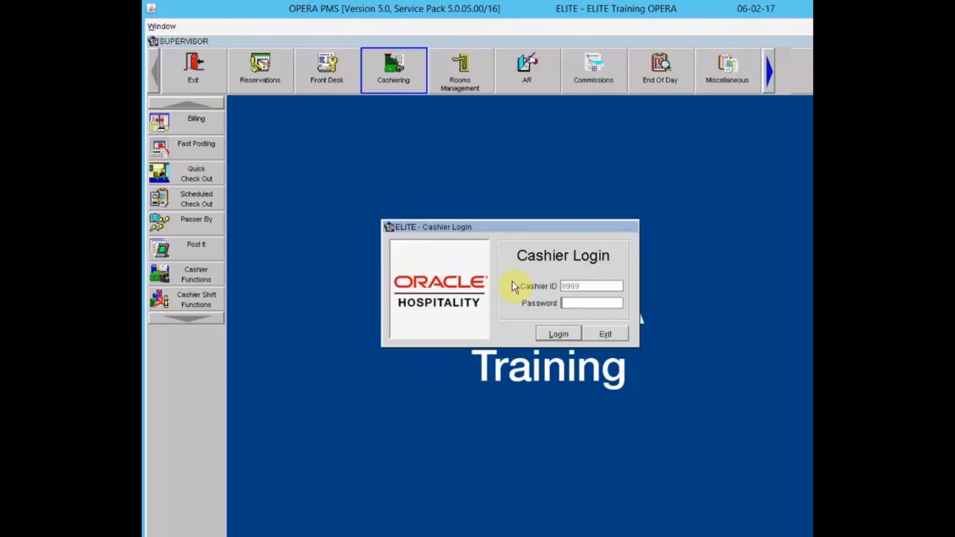
type("************")
key("Return")
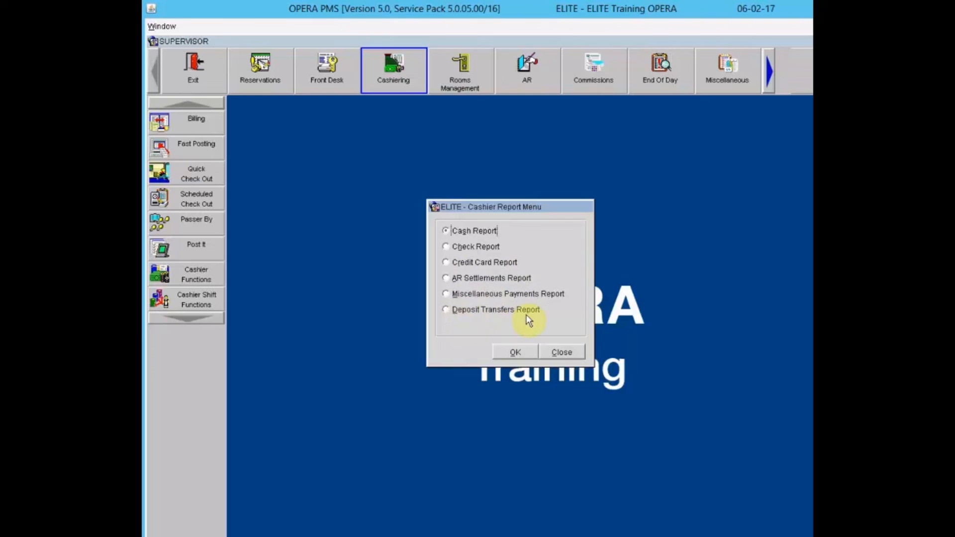
left_click(562, 352)
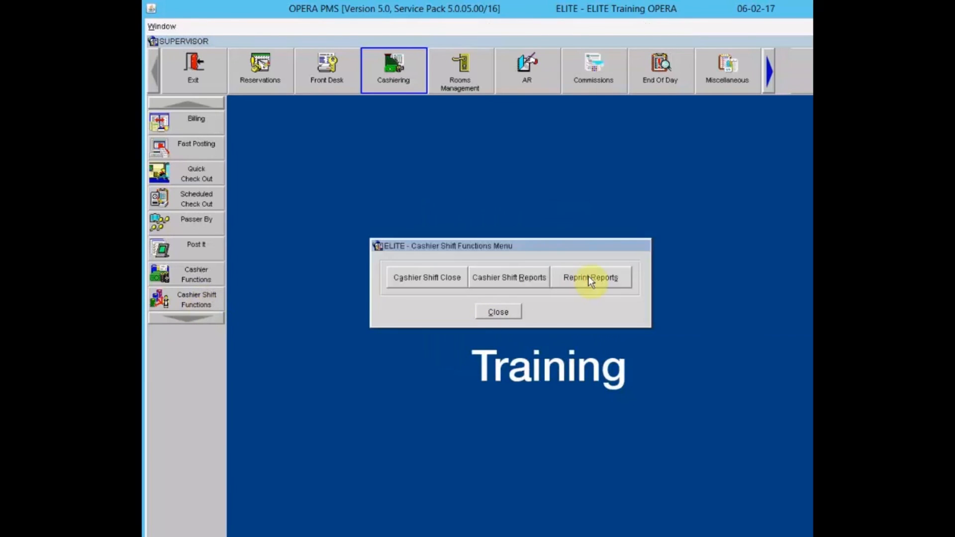
- List cashier 9999's 06-01-17 closures (numbers 2 and 3) in Reprint Reports, then close
left_click(589, 279)
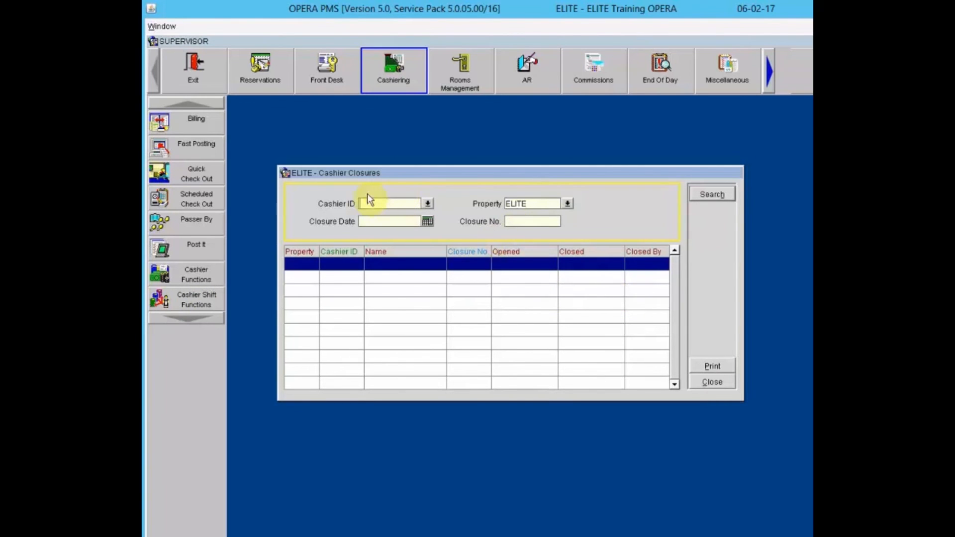
left_click(427, 204)
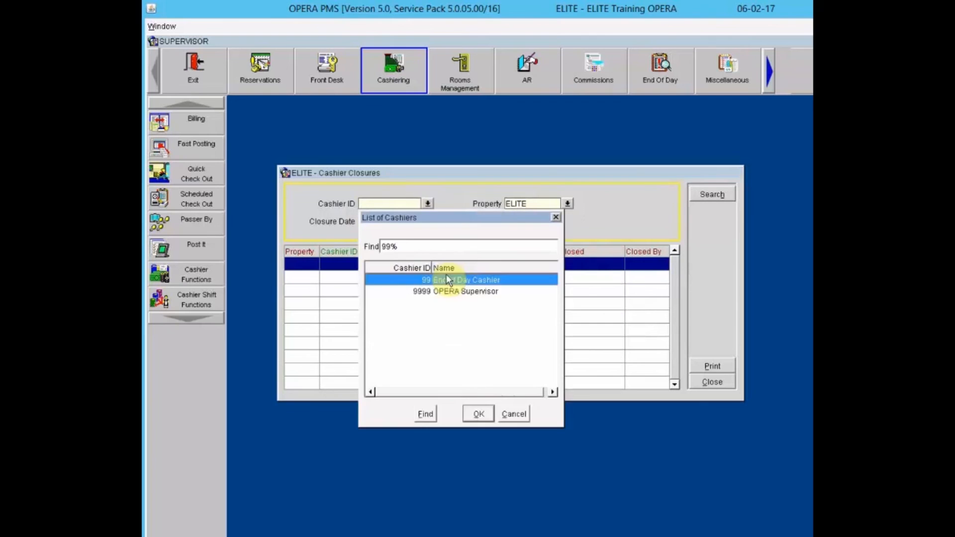
left_click(465, 291)
left_click(478, 413)
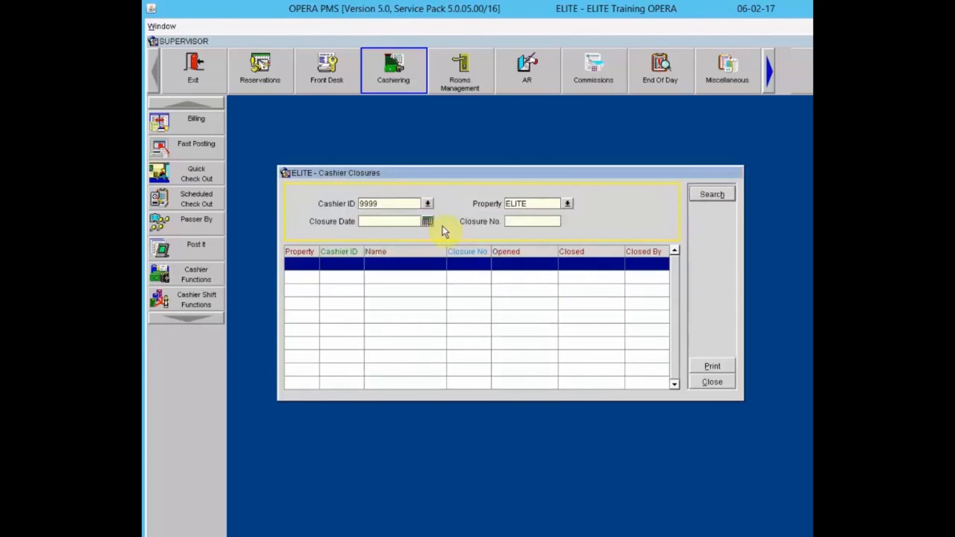
left_click(428, 220)
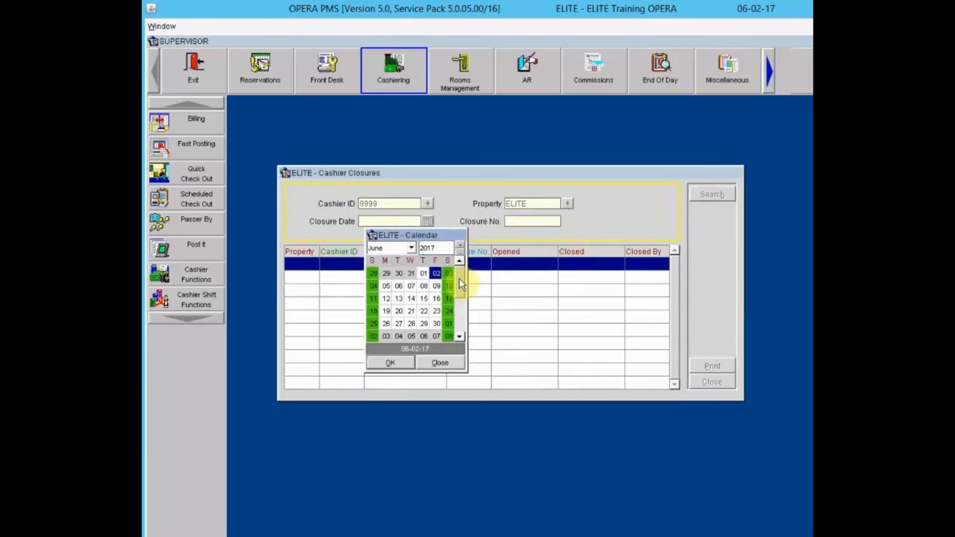
left_click(423, 273)
left_click(390, 362)
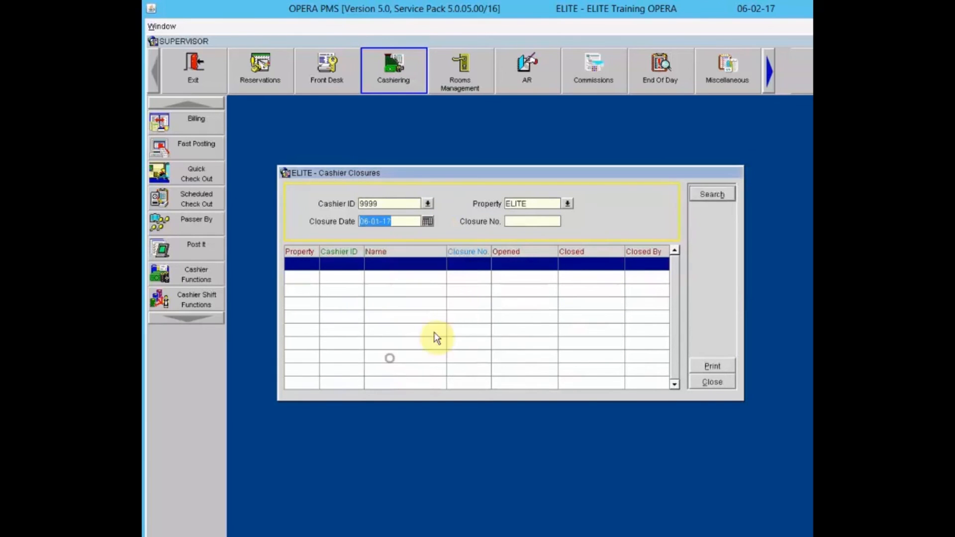
left_click(710, 193)
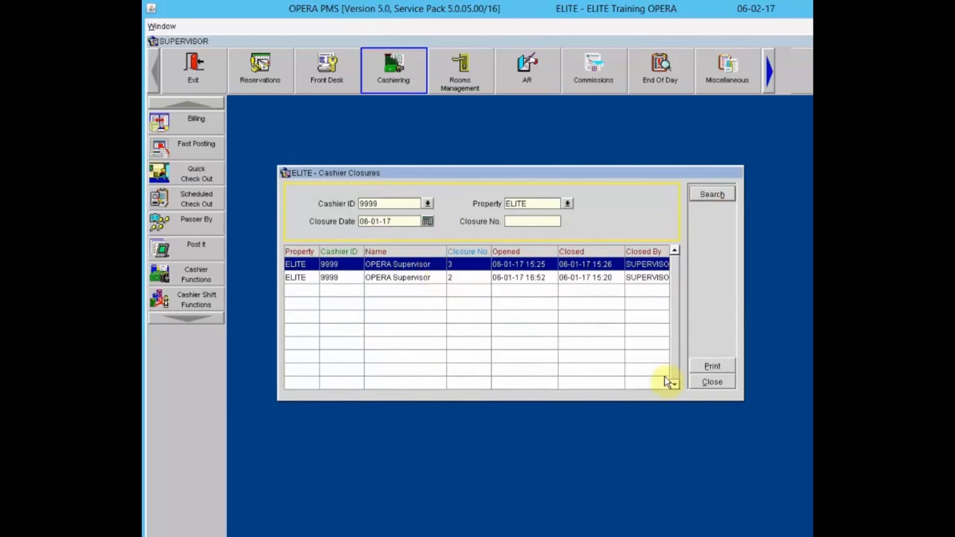
left_click(713, 382)
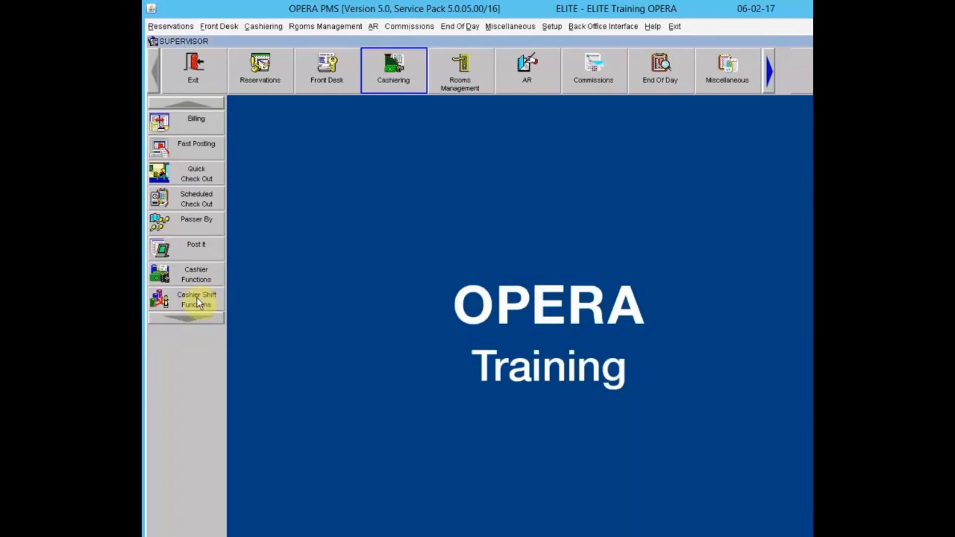
- Start closing the cashier shift and log in with the cashier password
left_click(198, 302)
left_click(422, 279)
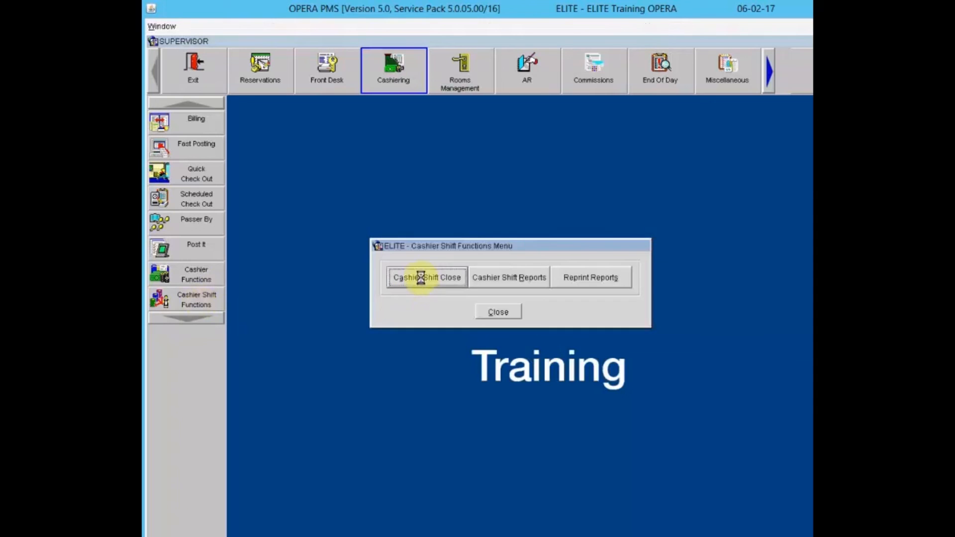
type("**********")
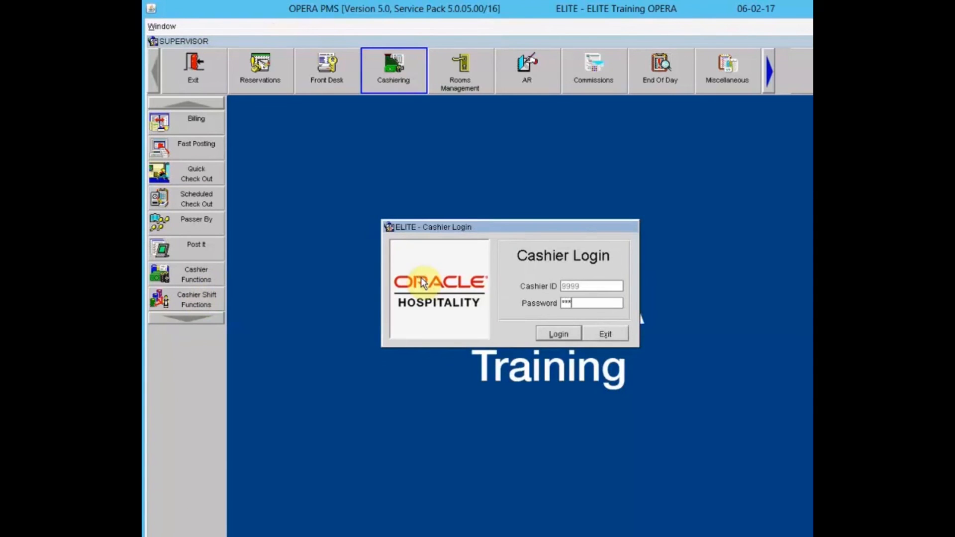
type("***")
key("Tab")
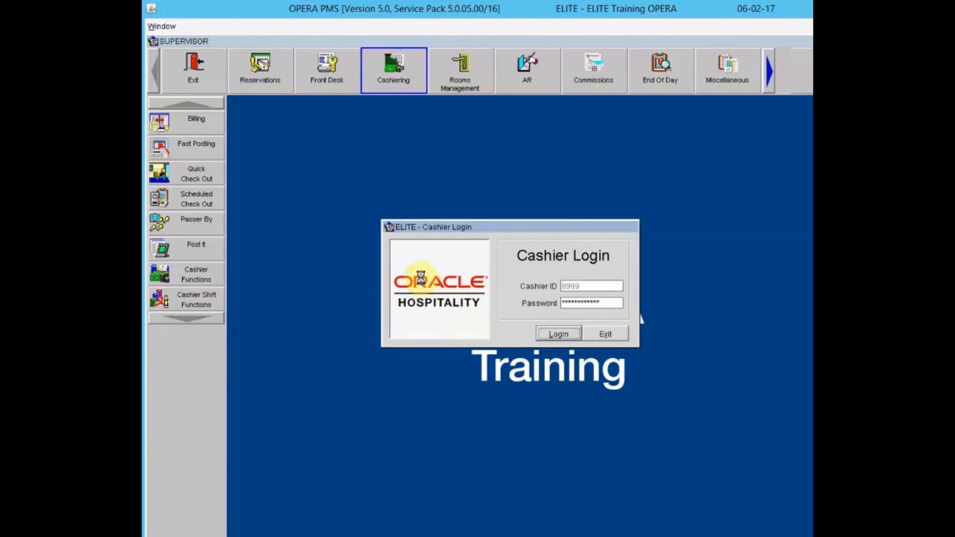
key("Return")
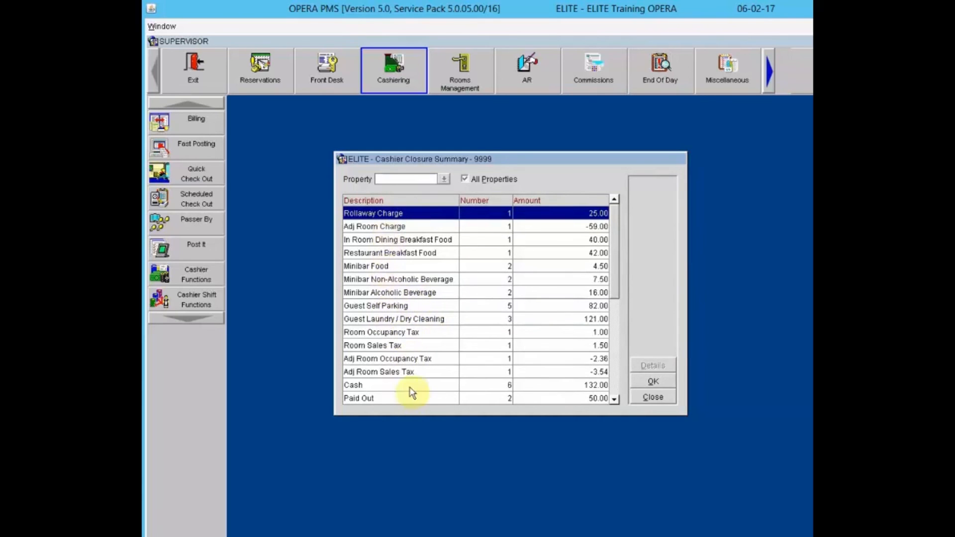
- Review the closure summary line items and proceed to the 82.00 cash shift drop
left_click(619, 381)
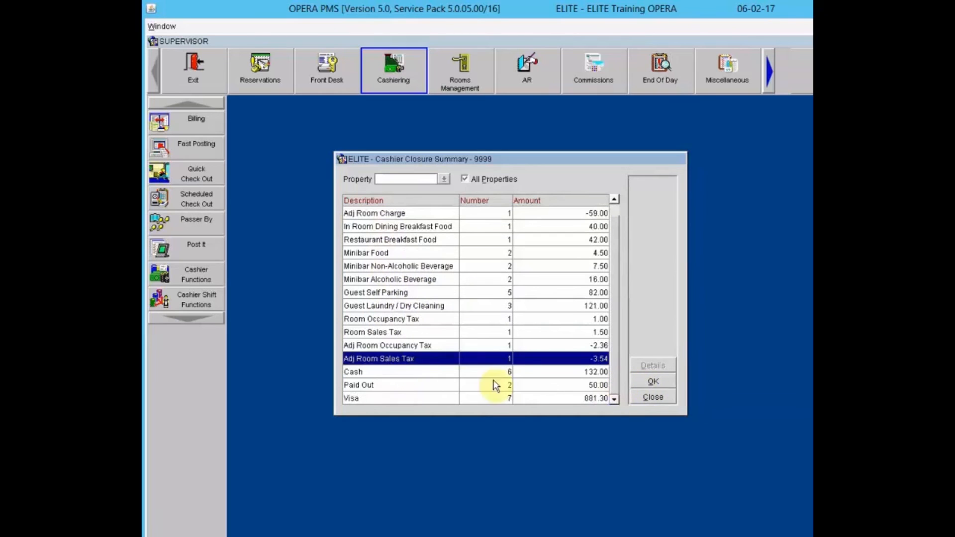
left_click(446, 376)
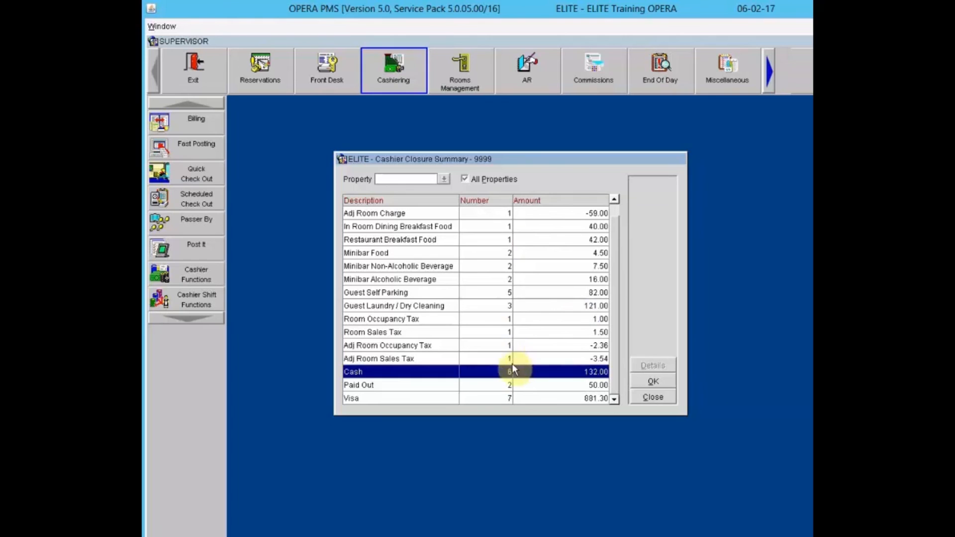
left_click(655, 382)
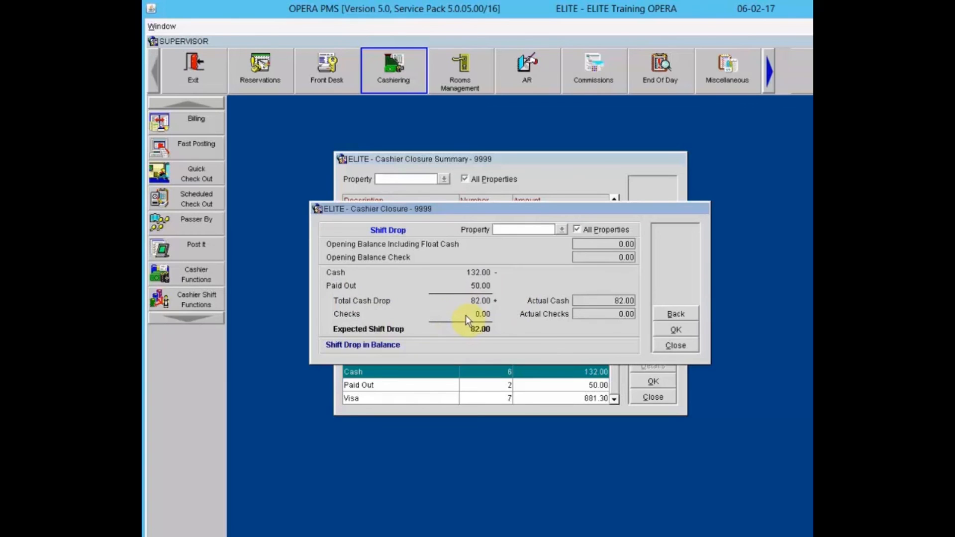
- Submit the shift drop, confirm the cash drop, skip the report, and acknowledge closure
left_click(685, 330)
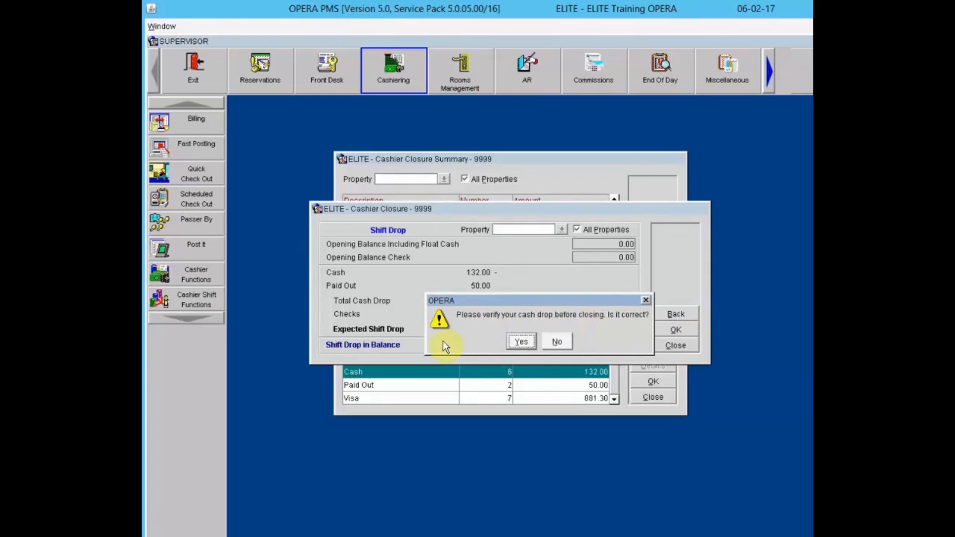
left_click(522, 341)
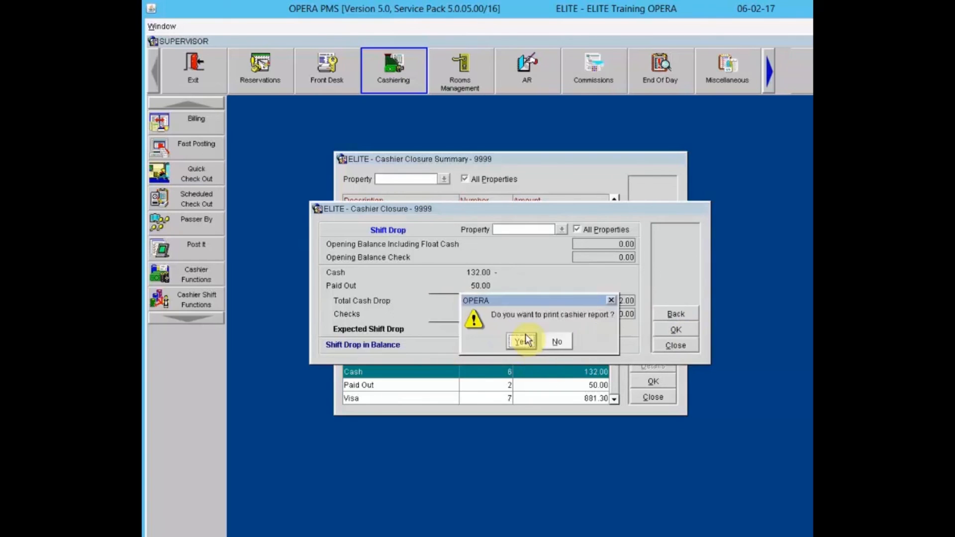
left_click(557, 343)
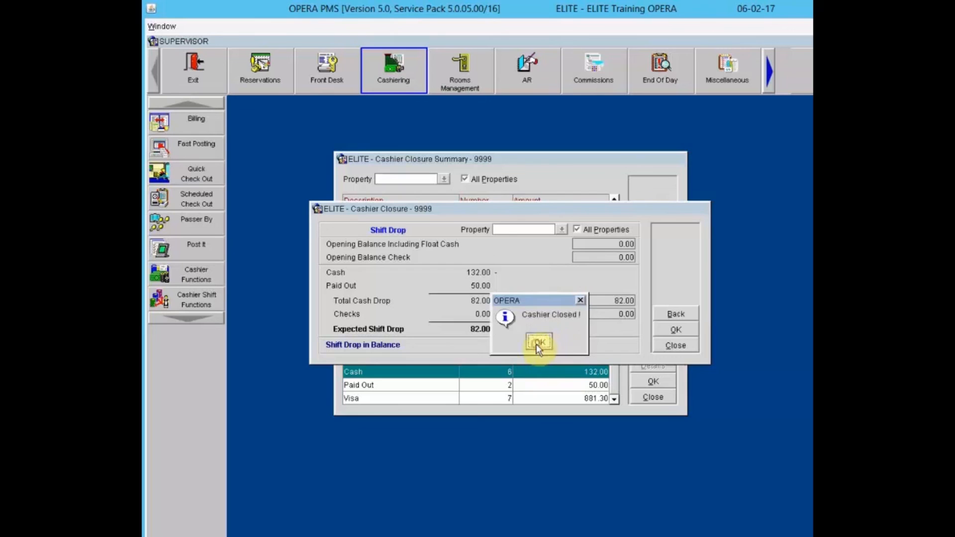
left_click(536, 345)
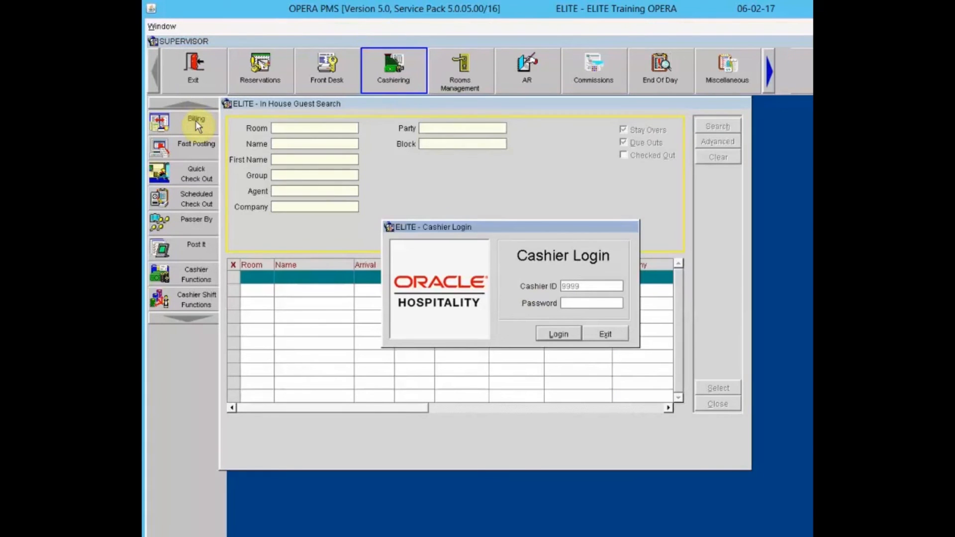
- Log in with the cashier password and decline opening the cashier
type("***********")
key("Return")
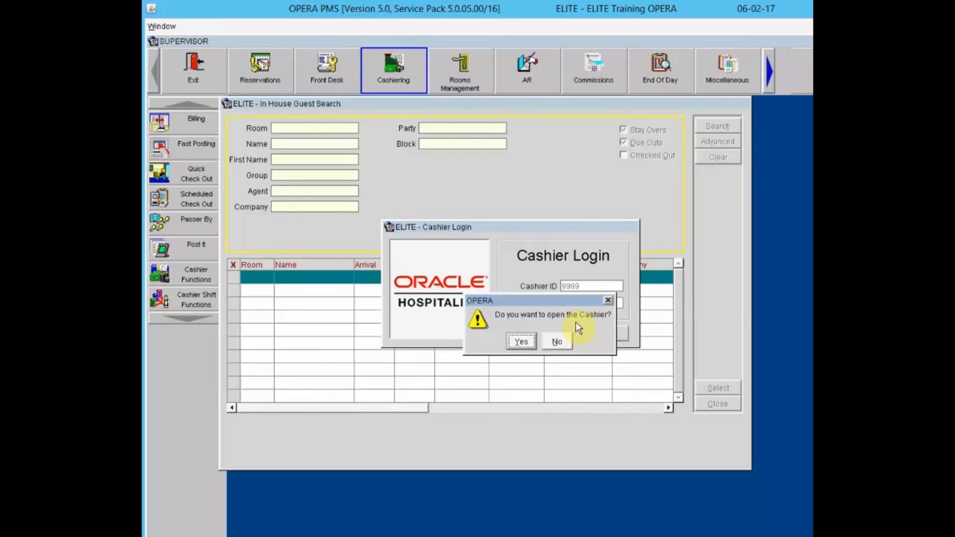
left_click(558, 340)
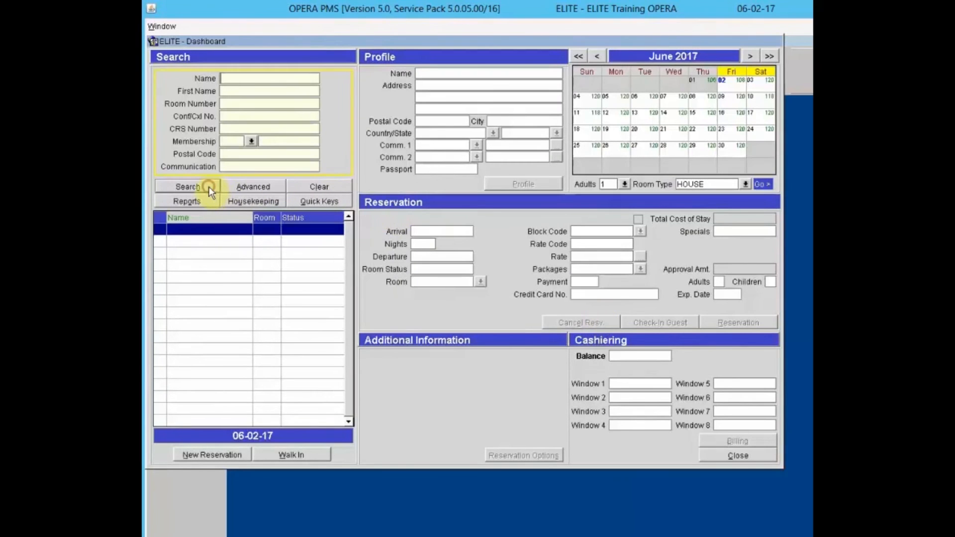
- Search dashboard reservations, view Opera Training Retreat's -4,420.00 balance, then close
left_click(208, 186)
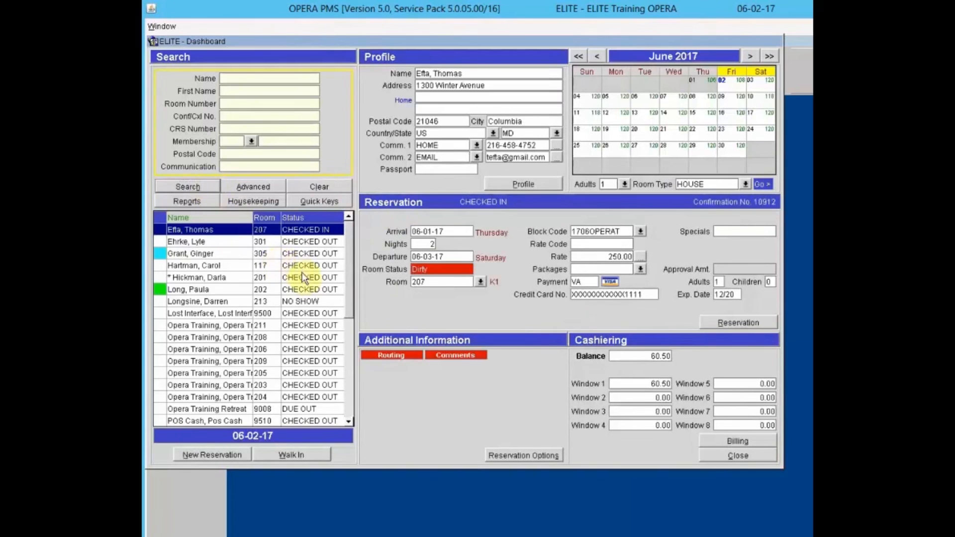
left_click(307, 408)
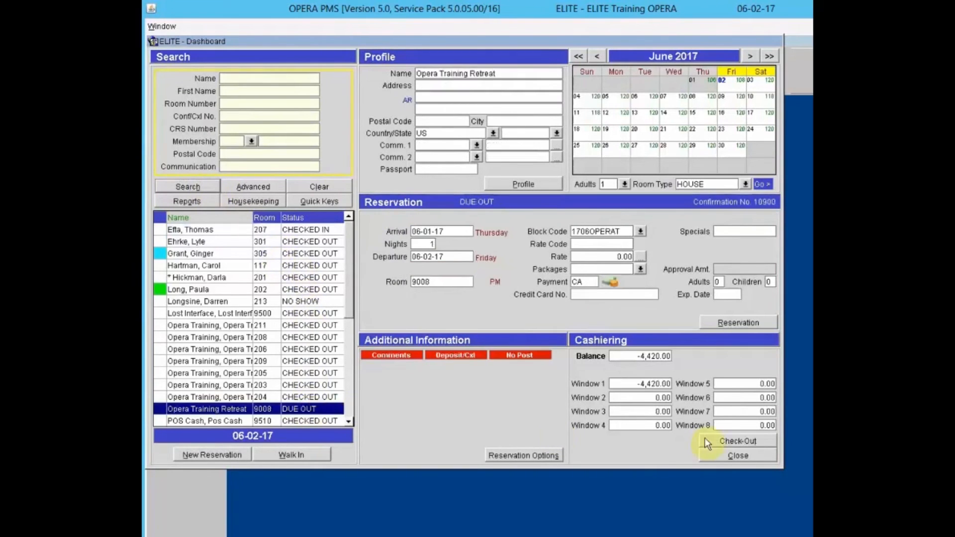
left_click(746, 457)
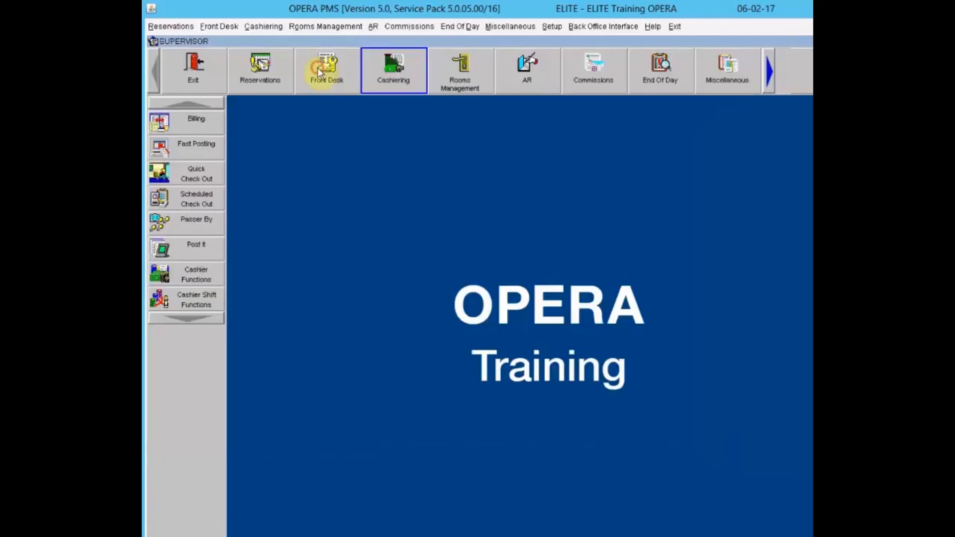
- Open billing for the room 207 in-house guest, logging in to reopen the cashier
left_click(317, 68)
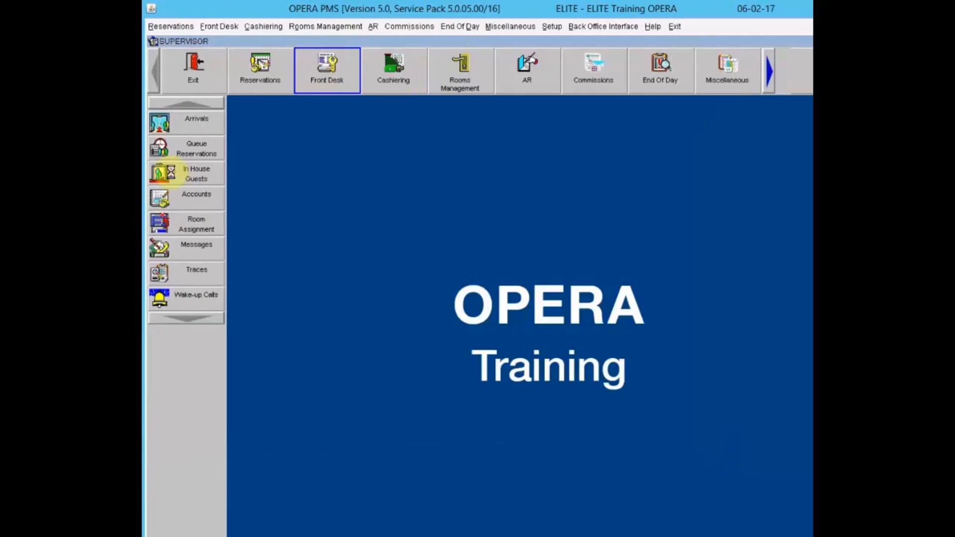
left_click(167, 172)
left_click(735, 131)
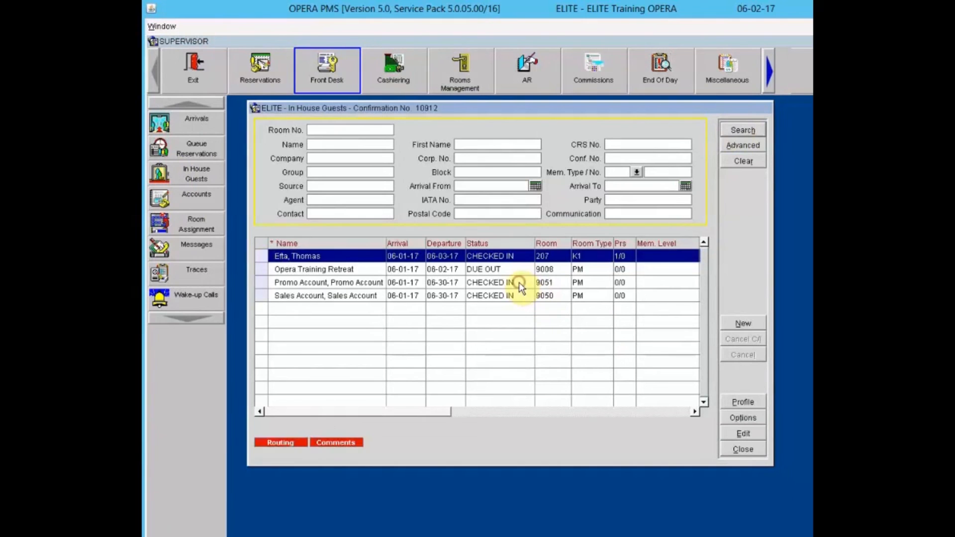
left_click(518, 283)
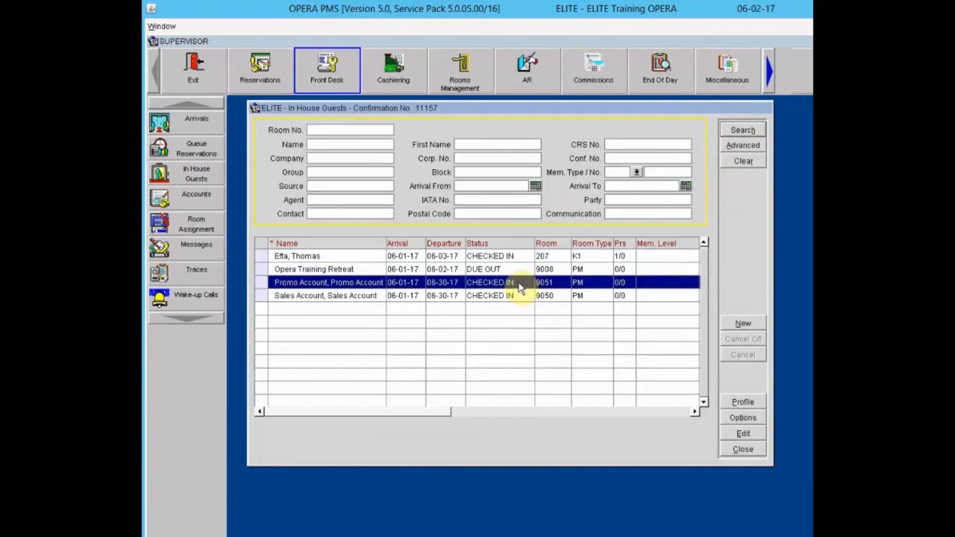
left_click(512, 255)
left_click(742, 418)
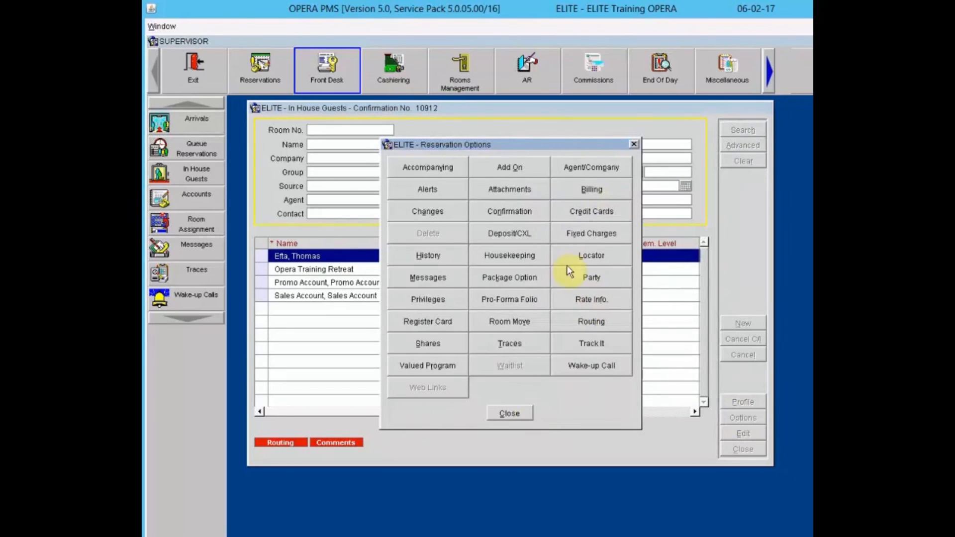
left_click(592, 189)
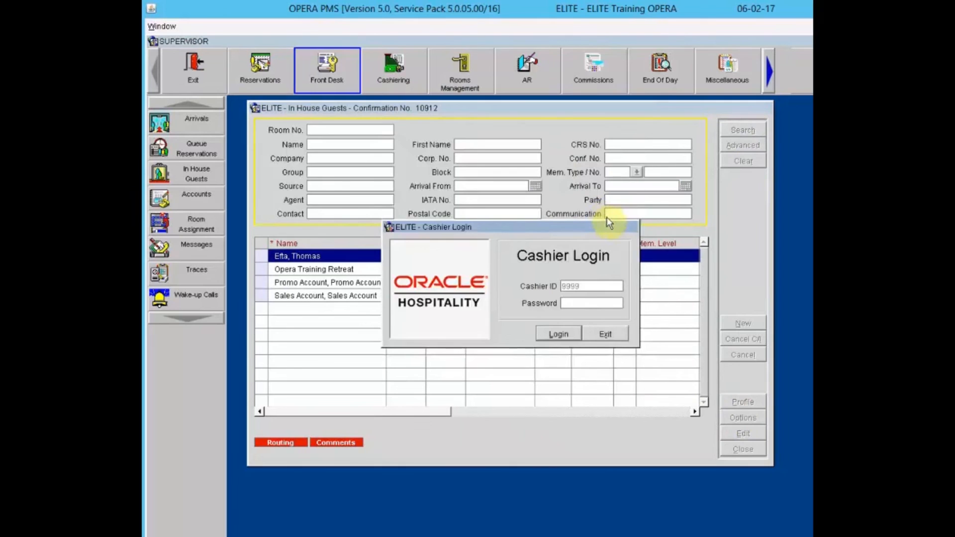
type("***********")
key("Return")
key("Return")
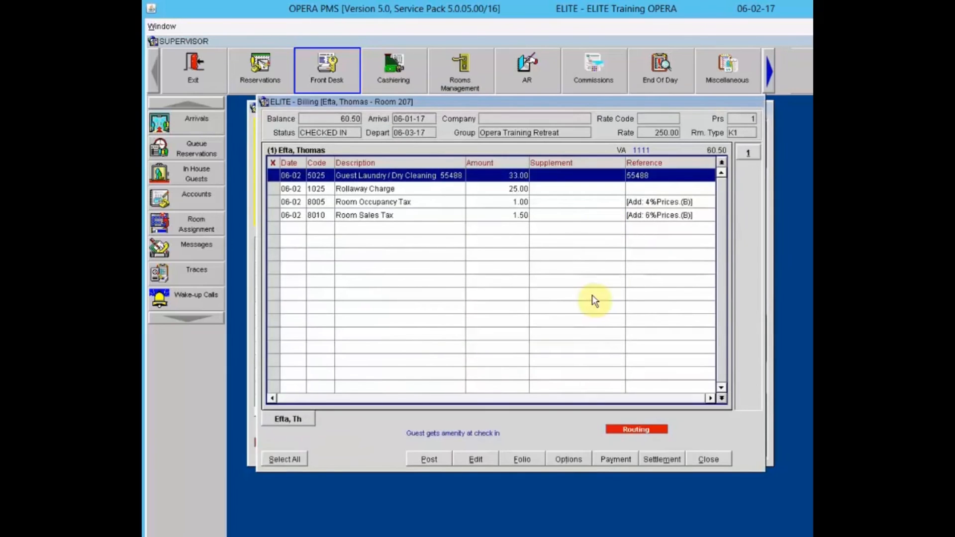
- Check billing options and the Room Sales Tax menu, close all windows, return to Cashiering
left_click(566, 459)
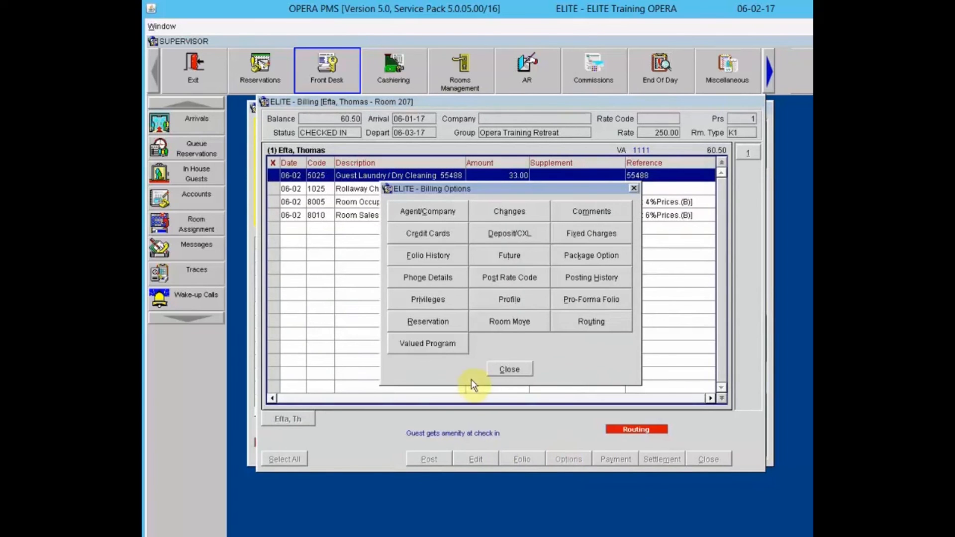
left_click(499, 369)
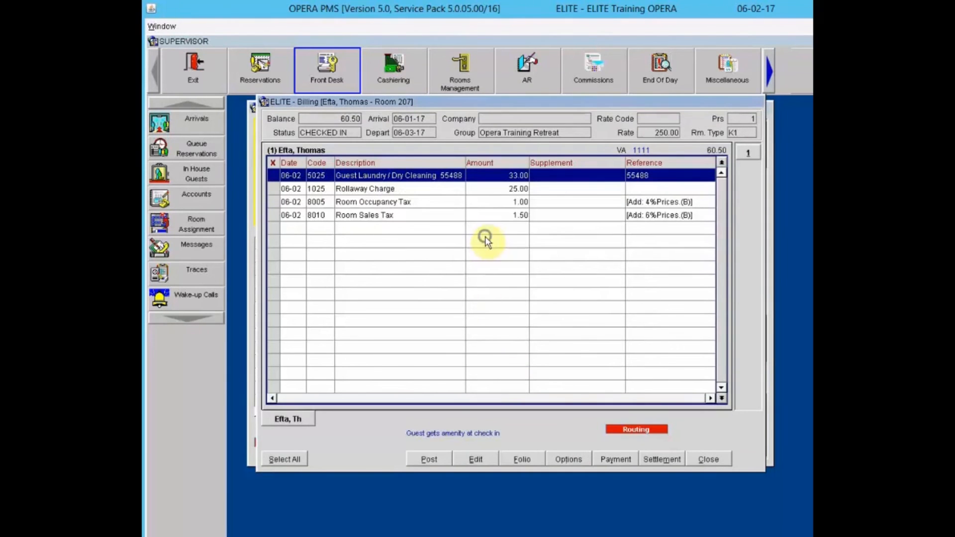
right_click(486, 241)
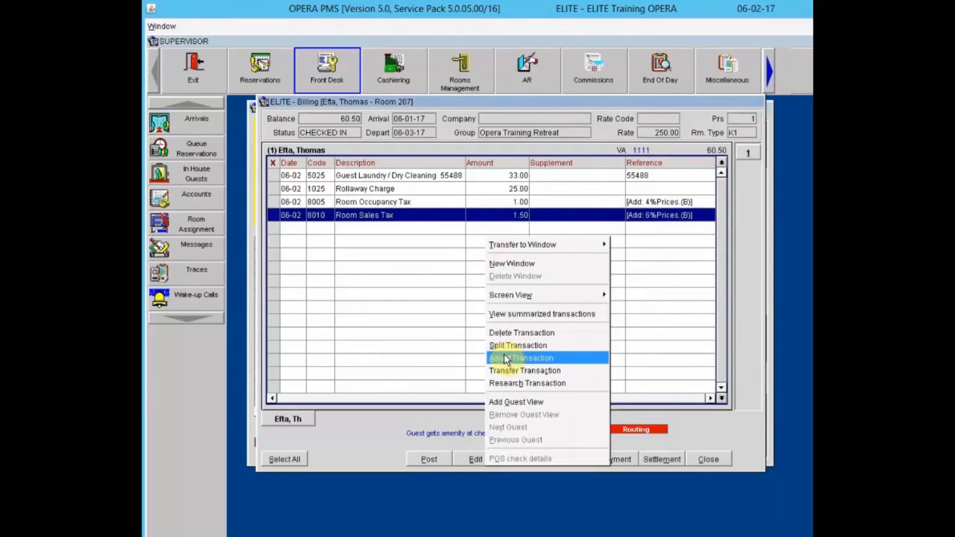
left_click(426, 303)
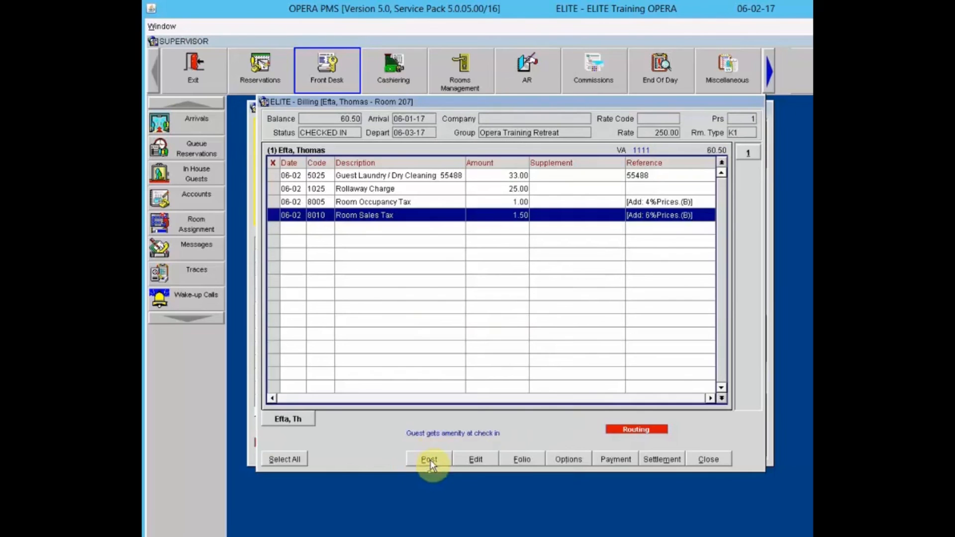
left_click(720, 463)
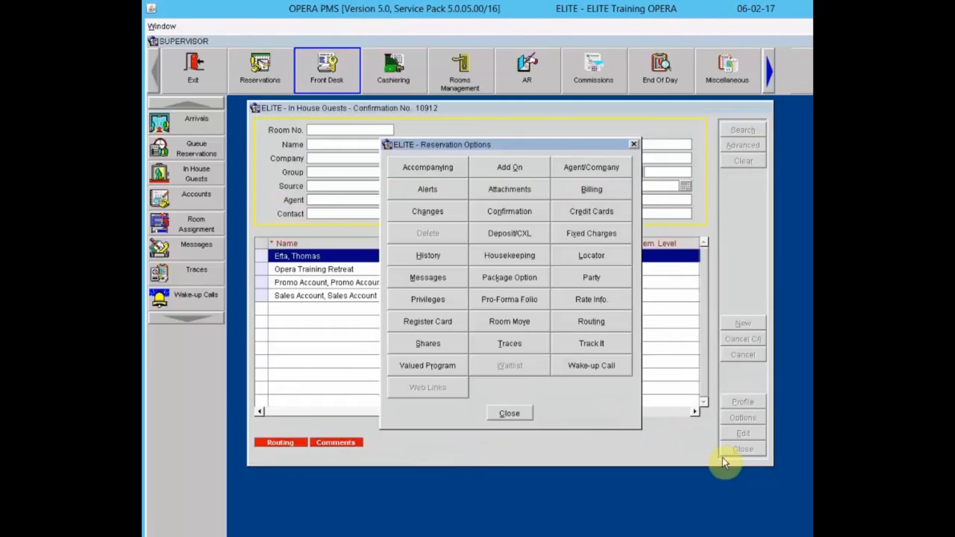
left_click(508, 413)
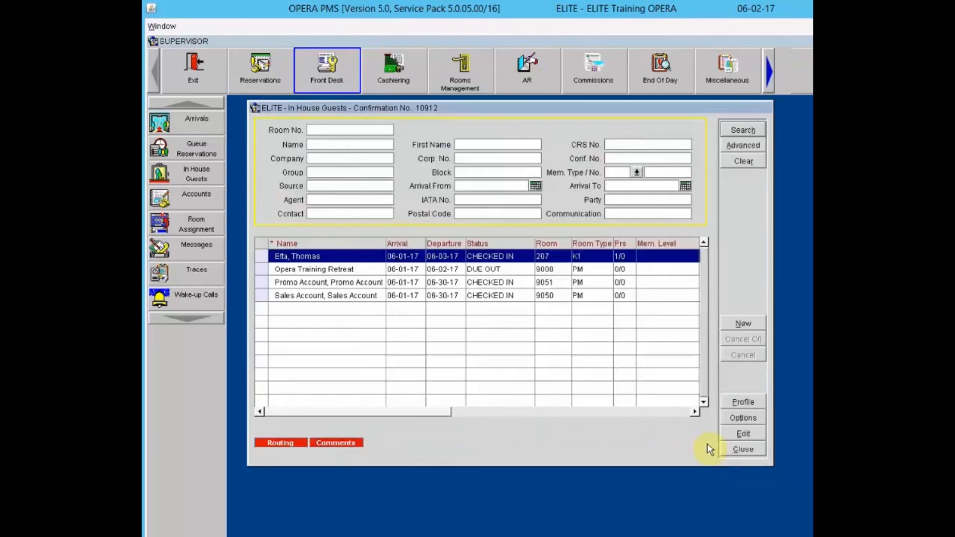
left_click(741, 450)
left_click(403, 70)
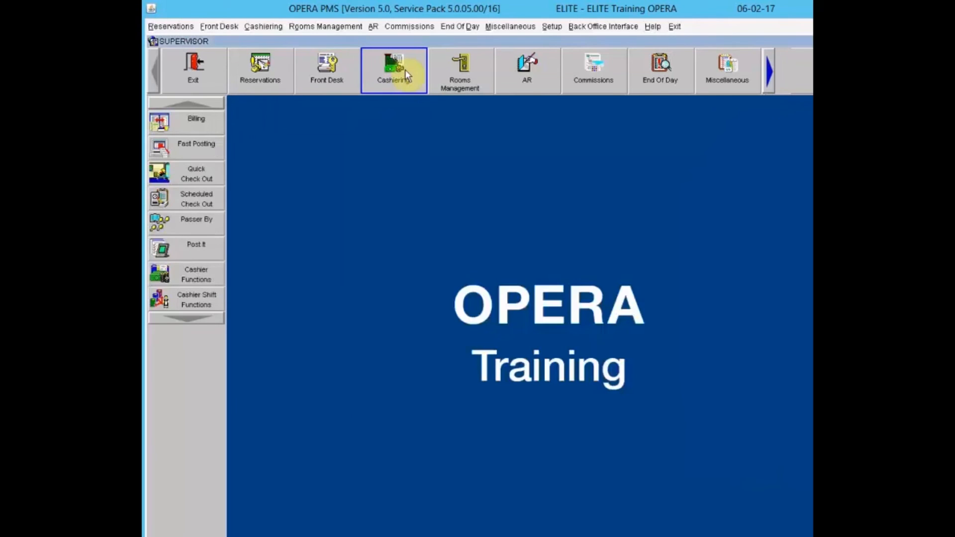